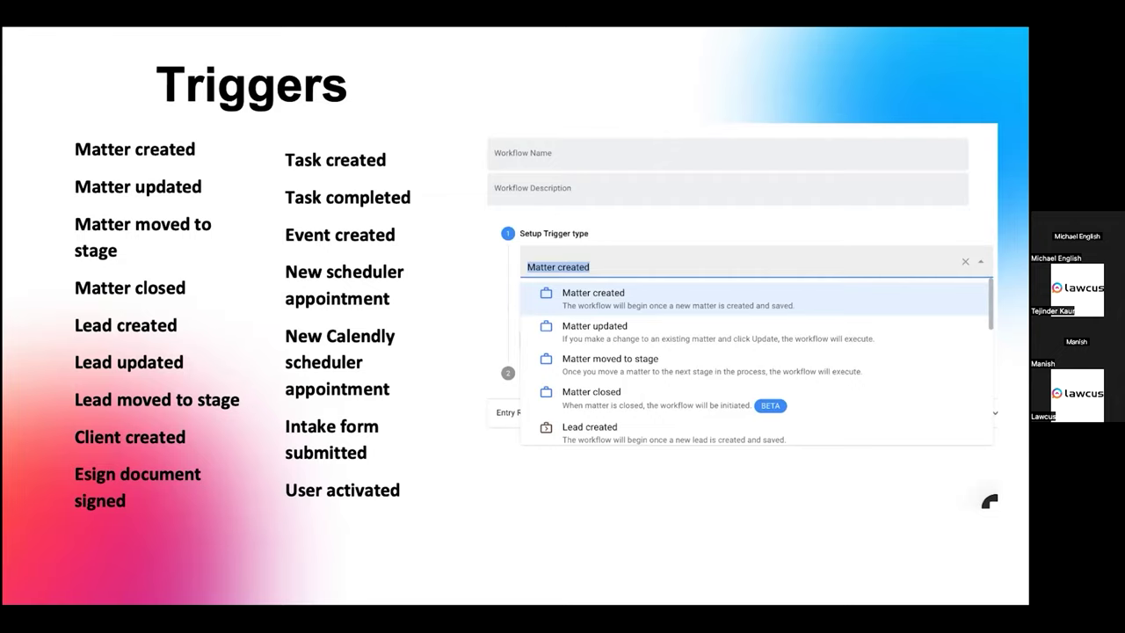
End the PowerPoint slideshow and bring the Lawcus Automation page in Chrome forward
key("Escape")
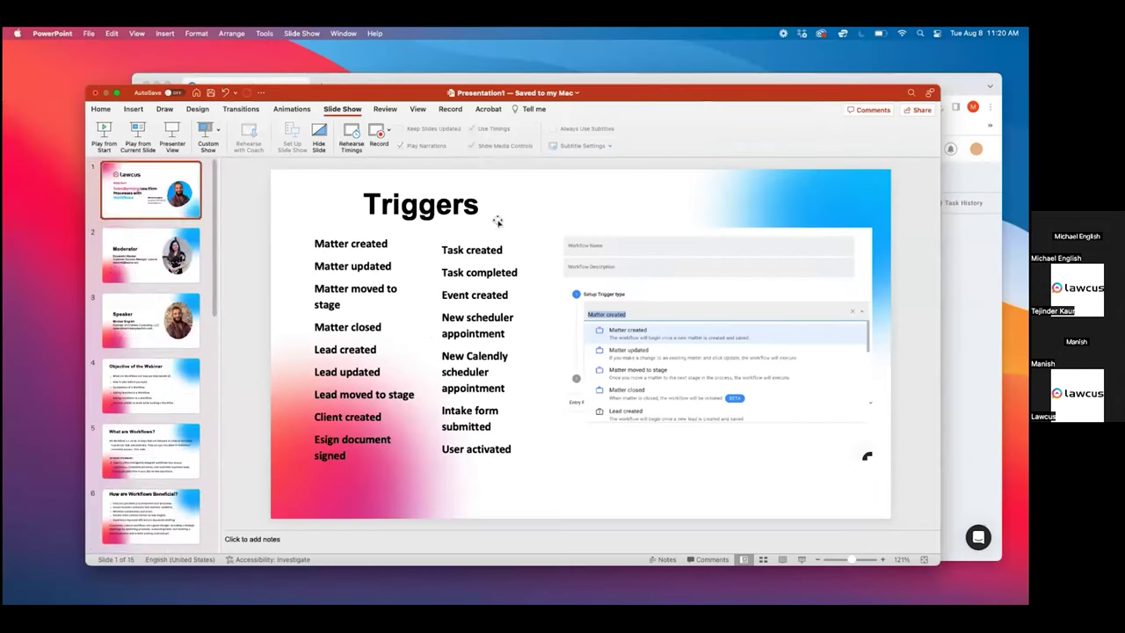
left_click(659, 77)
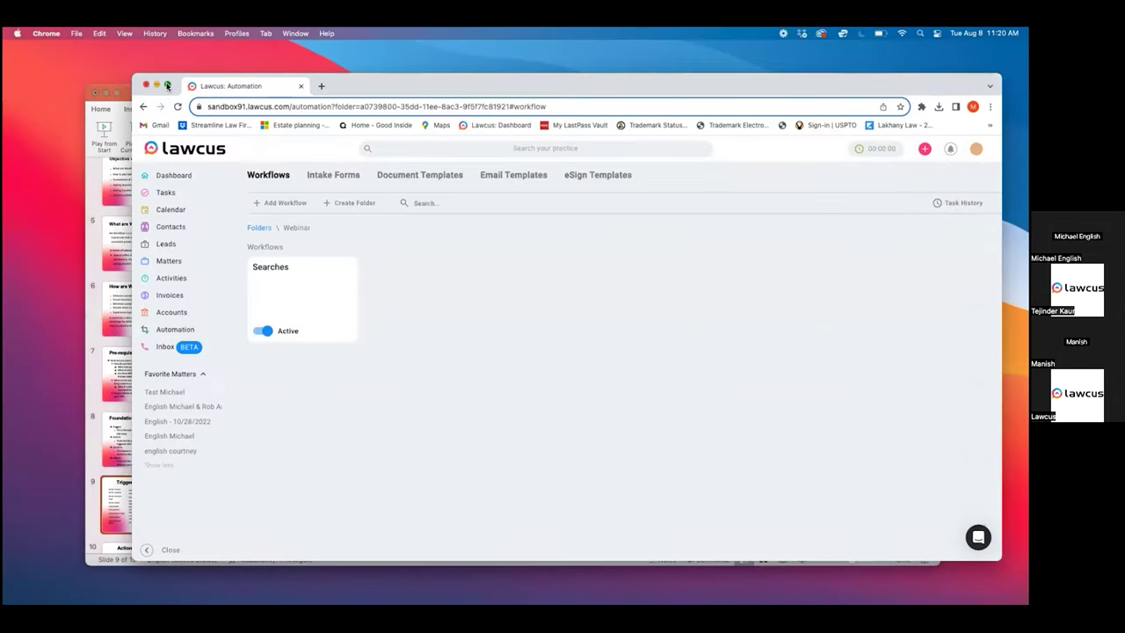
Maximize Chrome and add a new workflow triggered by Matter moved to stage
left_click(167, 84)
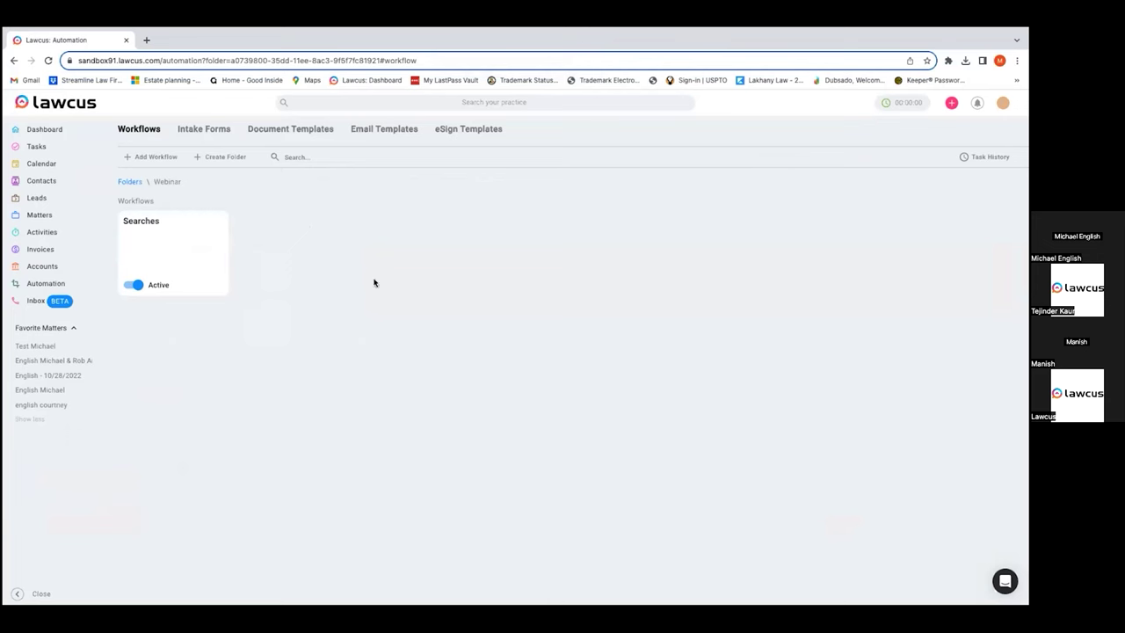
left_click(149, 157)
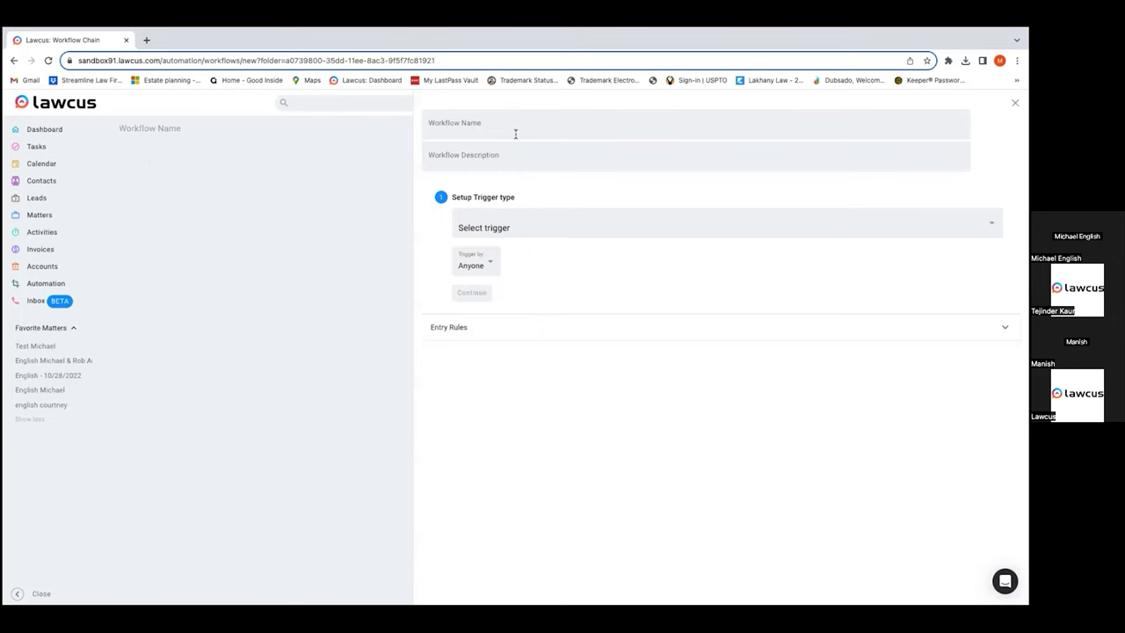
left_click(581, 226)
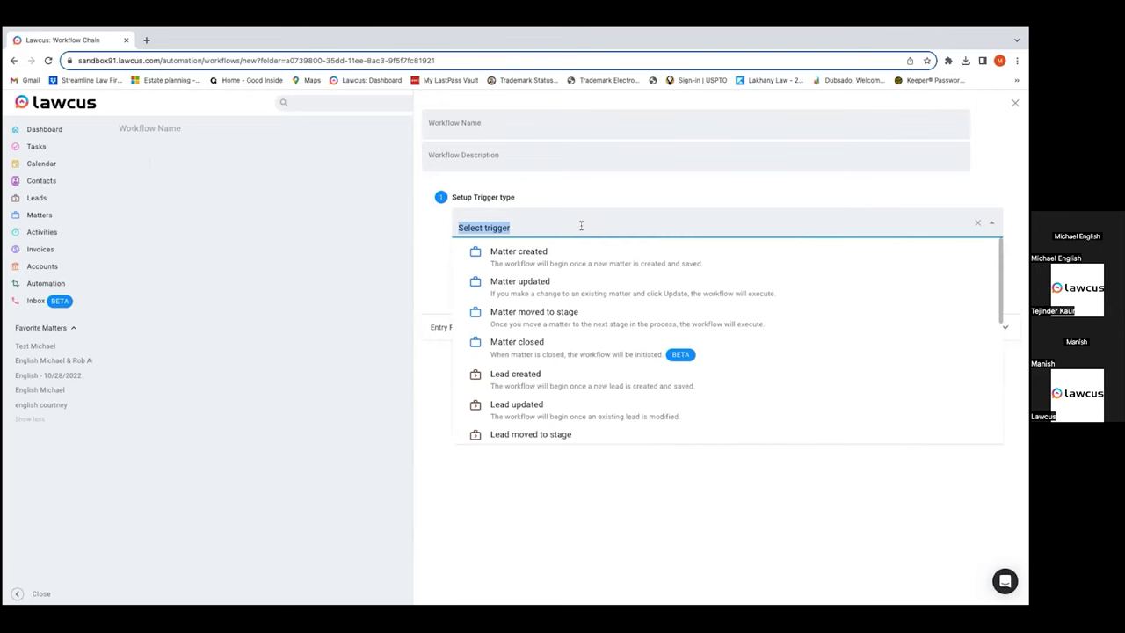
left_click(586, 315)
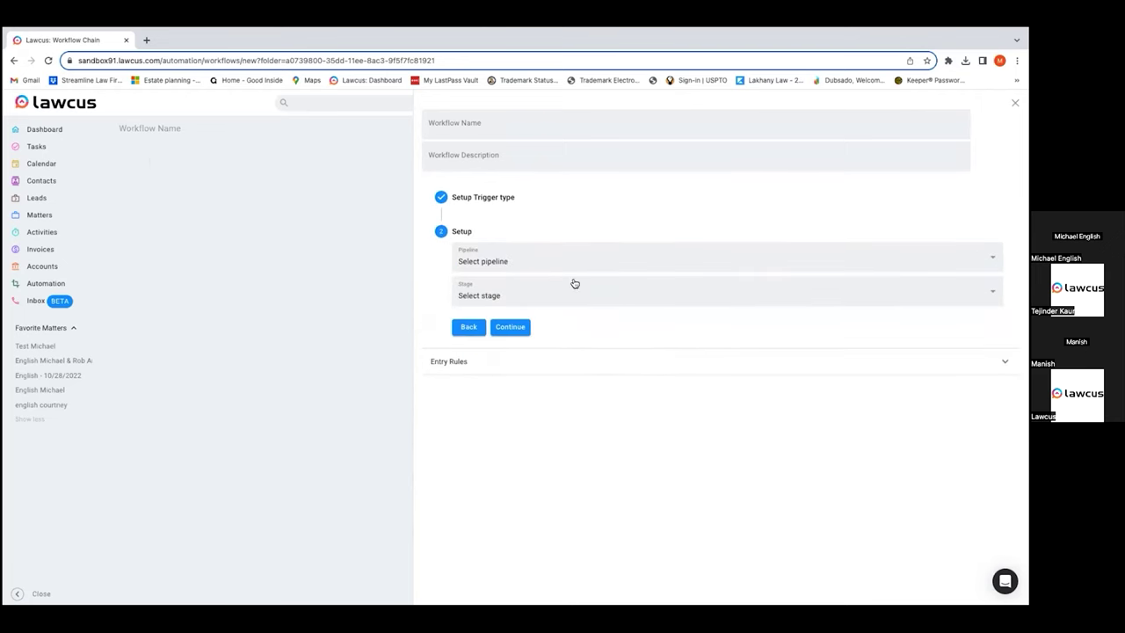
Reselect Matter moved to stage as the trigger and continue to its setup
left_click(469, 327)
left_click(549, 227)
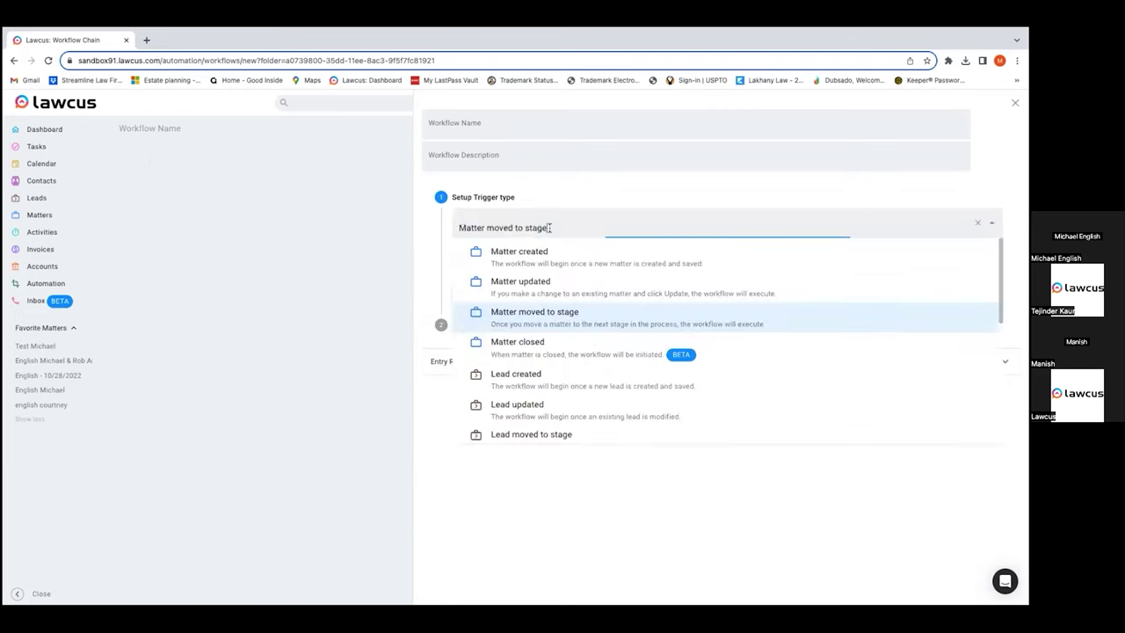
left_click(524, 318)
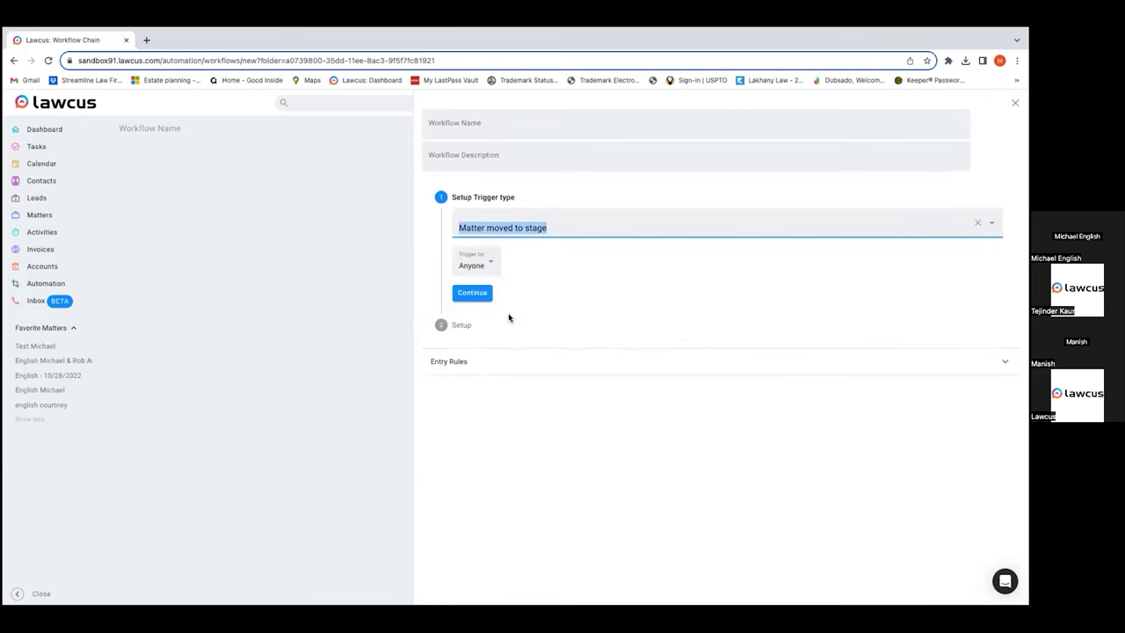
left_click(484, 298)
Set the trigger to the Estate Planning pipeline's Design Meeting stage, then go back
left_click(531, 261)
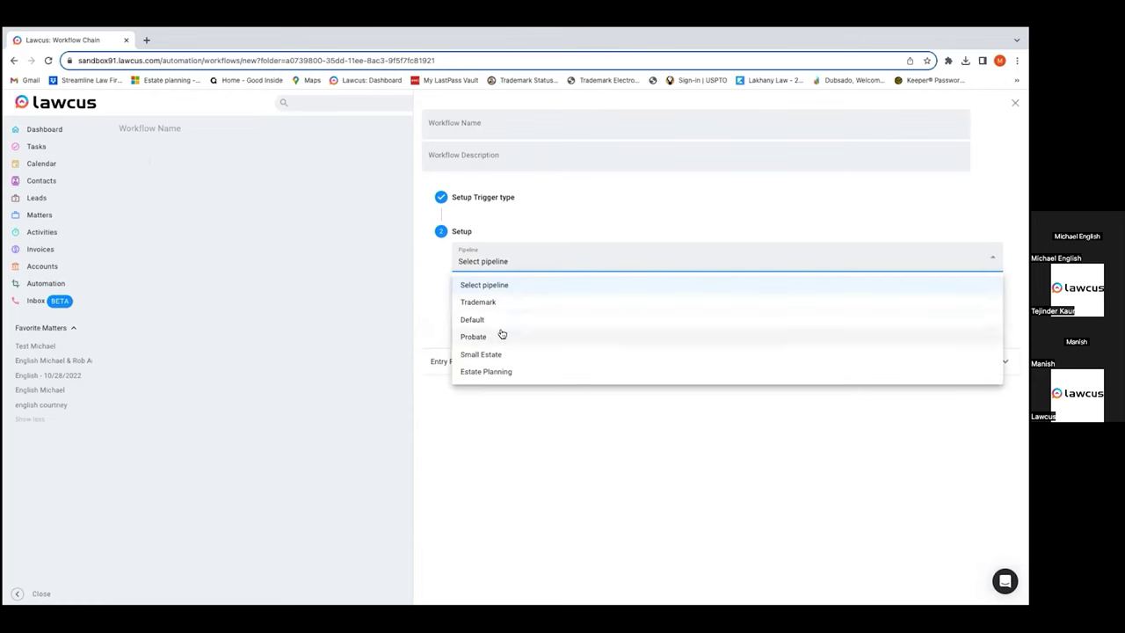
left_click(513, 374)
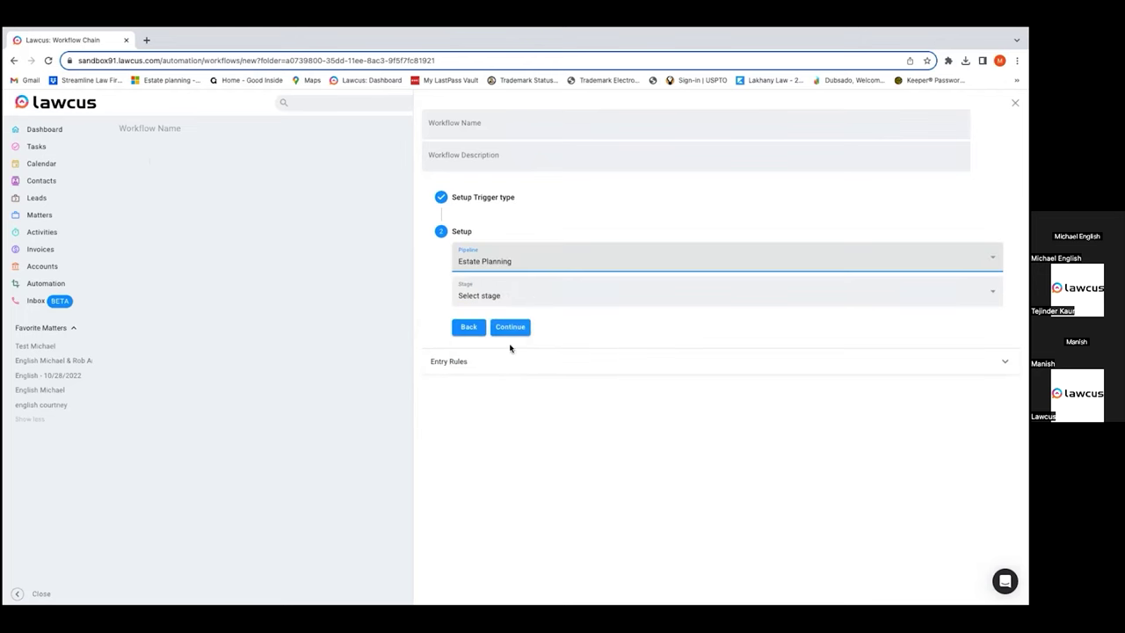
left_click(533, 296)
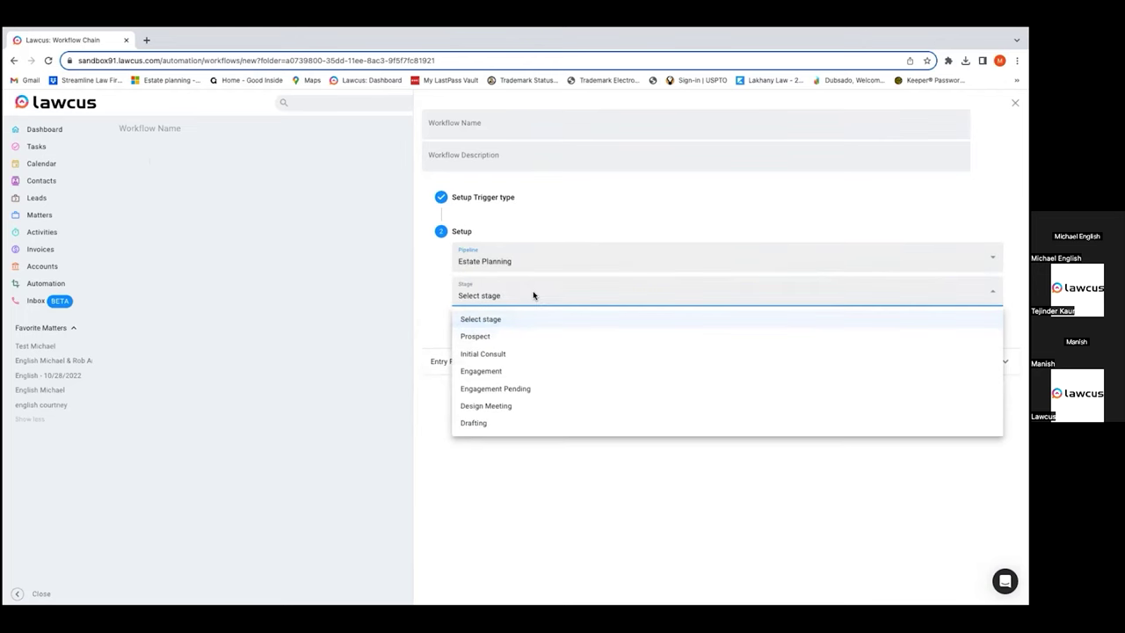
left_click(506, 407)
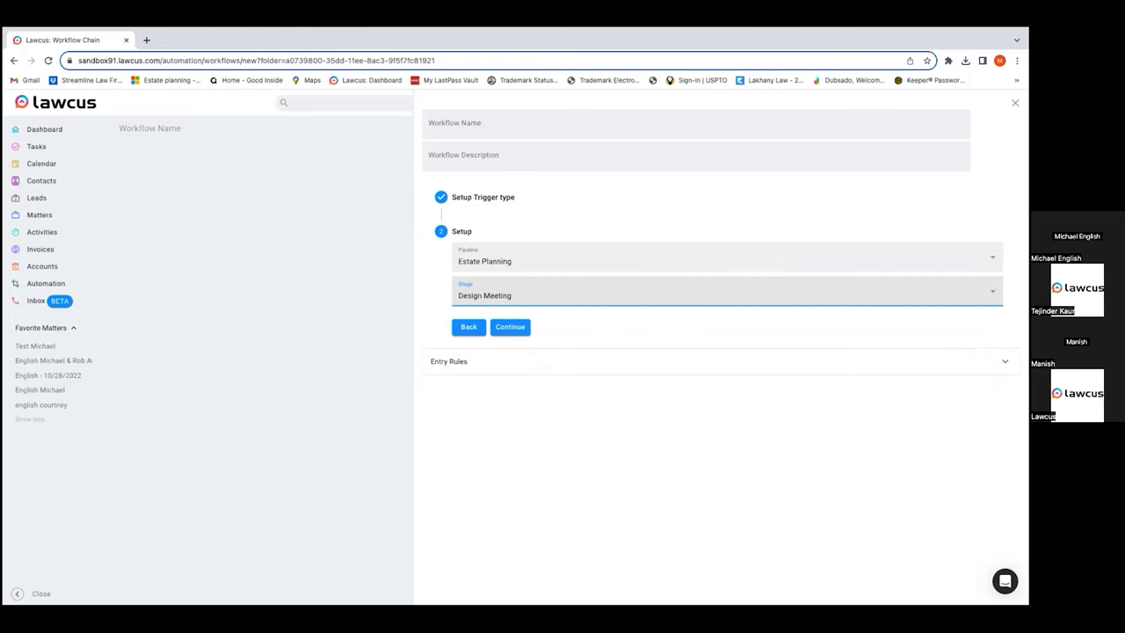
left_click(462, 331)
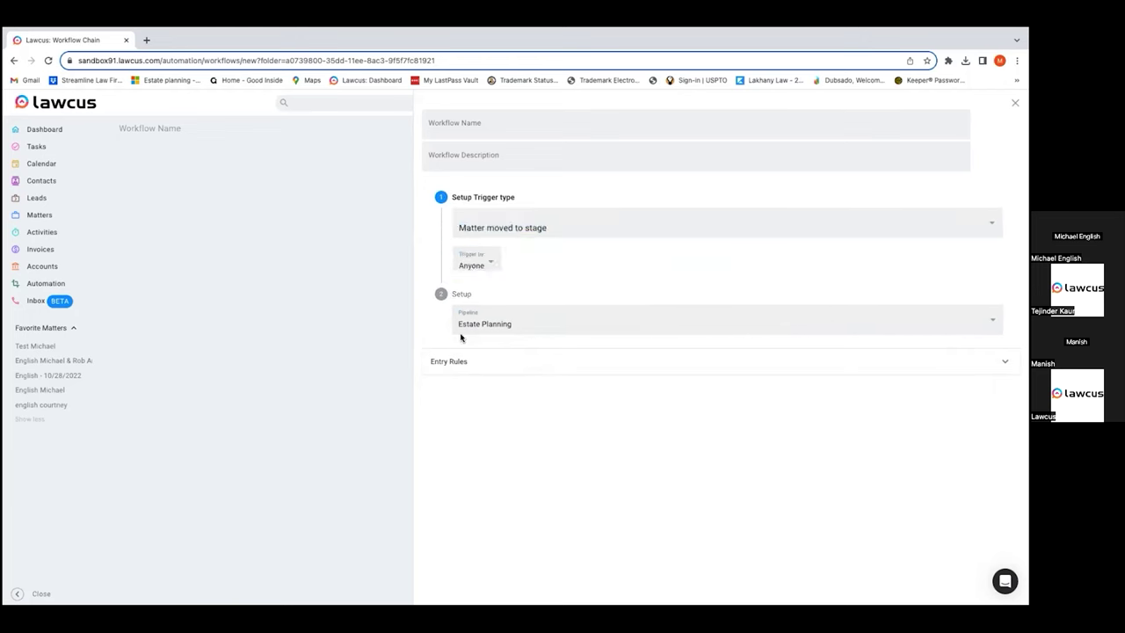
Switch the trigger to New calendly scheduler appointment
left_click(568, 225)
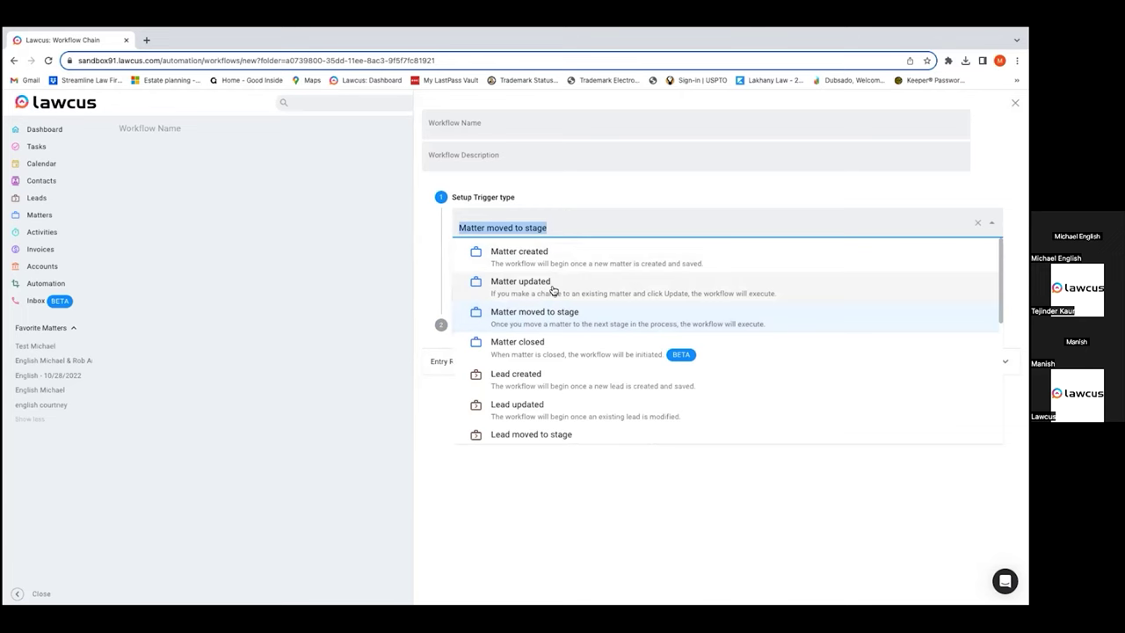
scroll(549, 333, "down", 3)
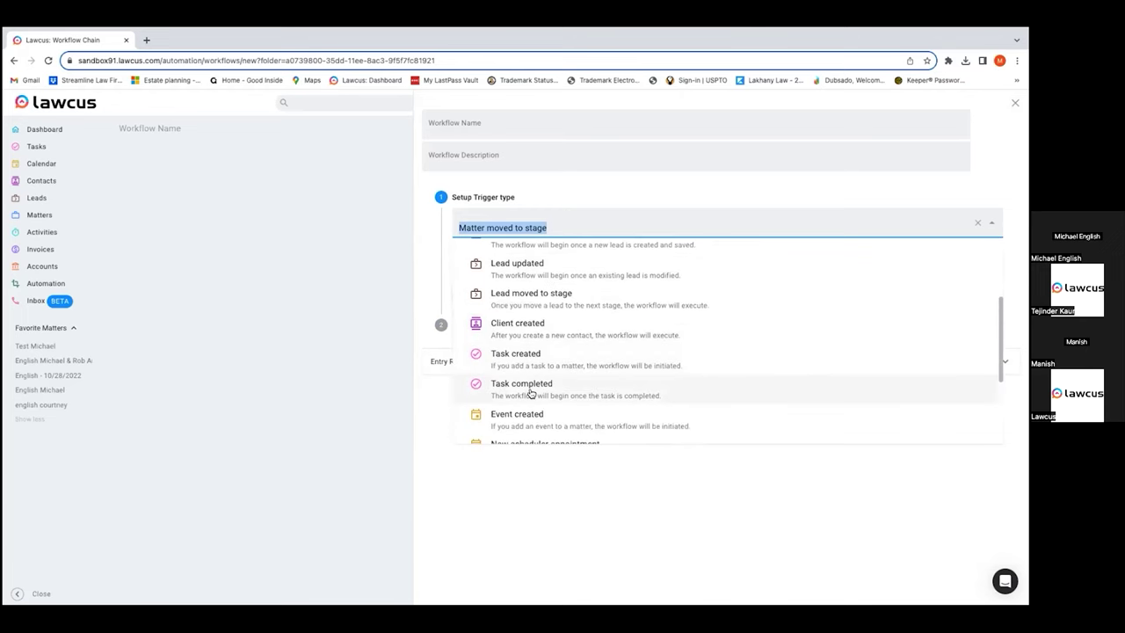
scroll(550, 387, "down", 2)
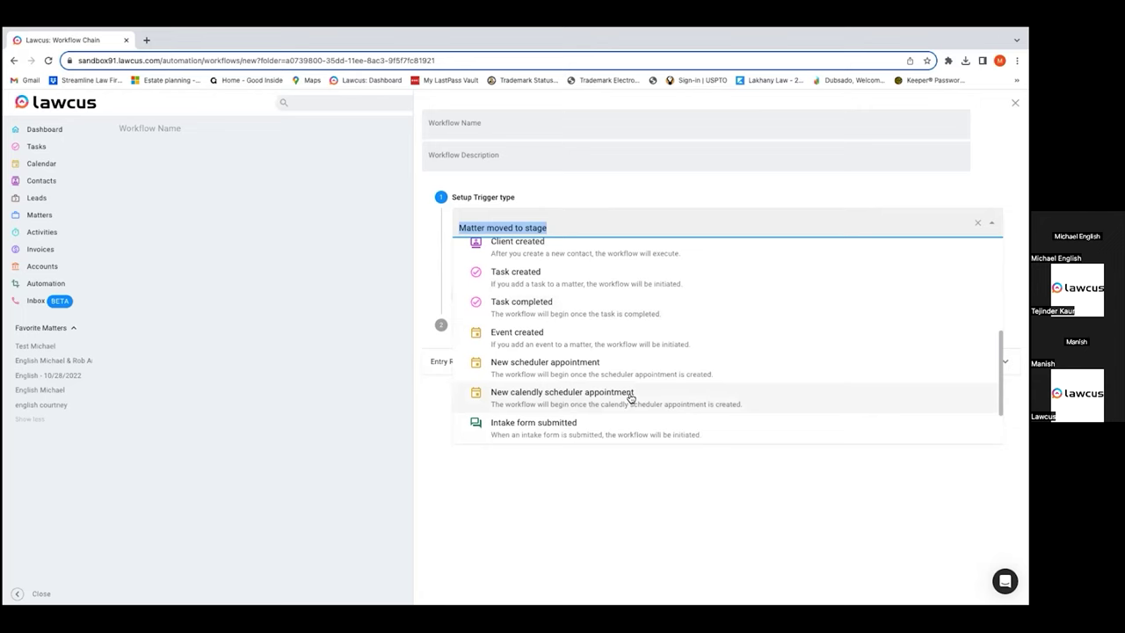
left_click(655, 403)
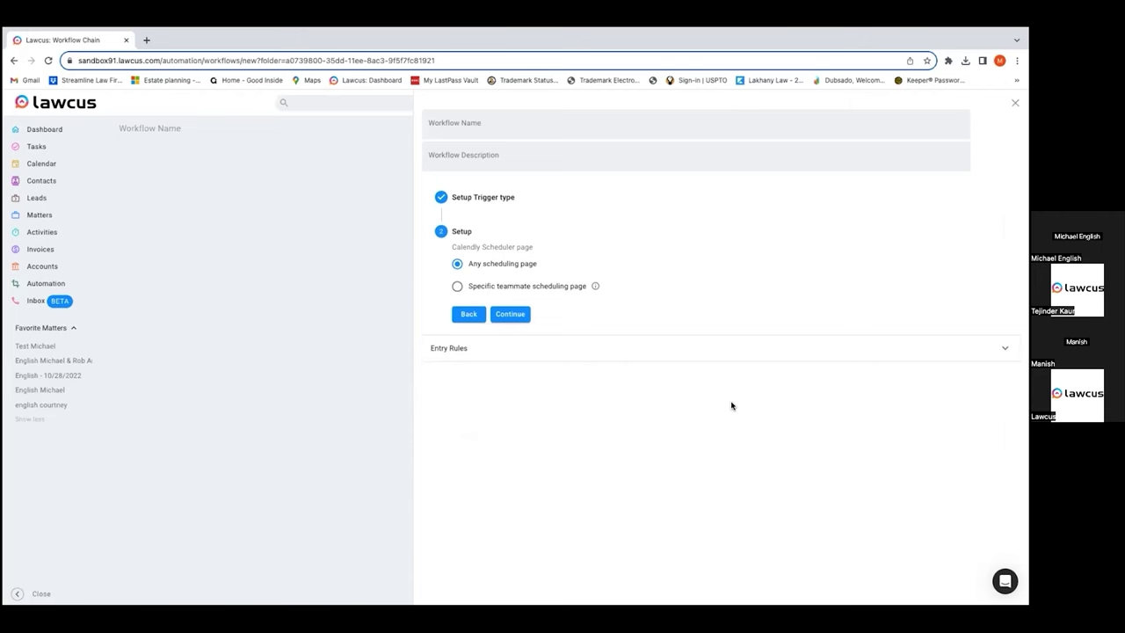
Try the Specific teammate scheduling page option, leaving the scheduling page unselected
left_click(457, 287)
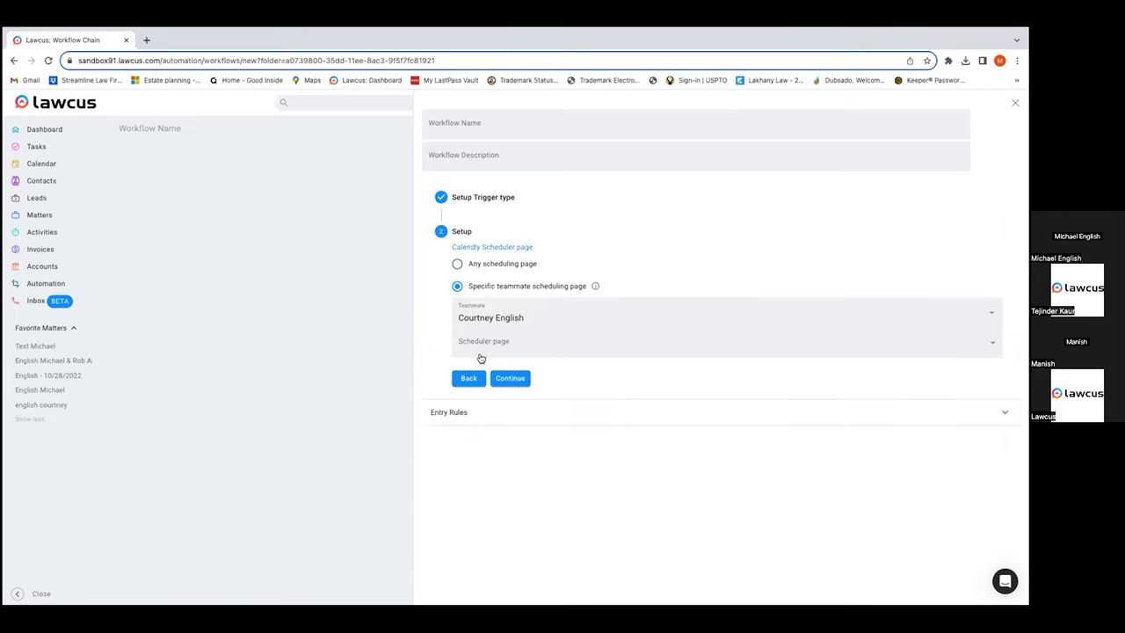
left_click(508, 341)
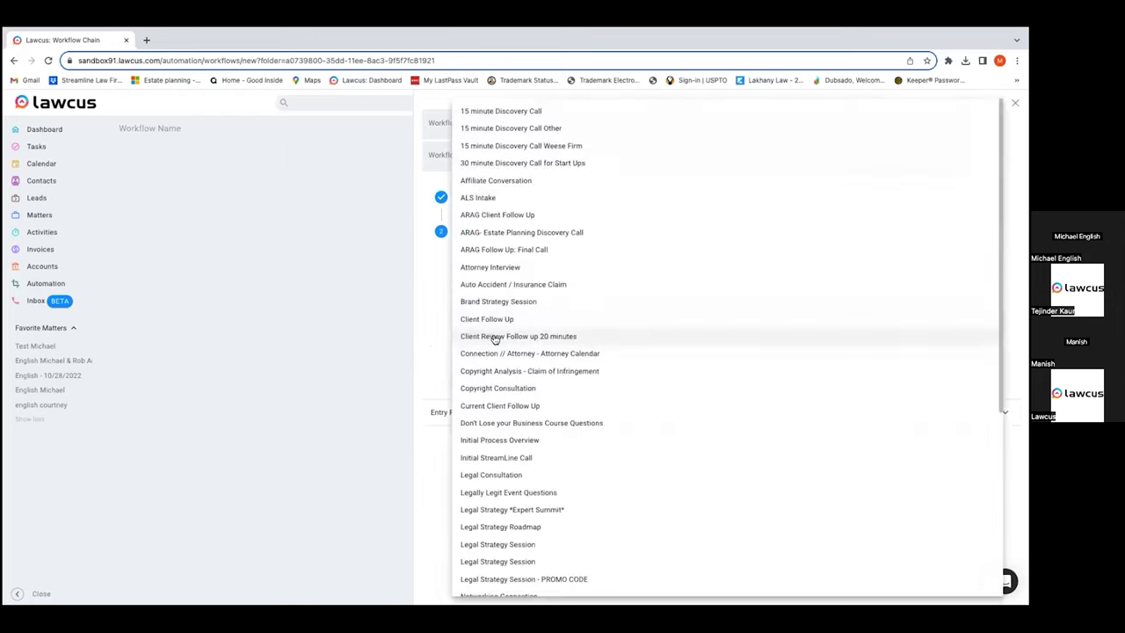
left_click(430, 328)
left_click(464, 376)
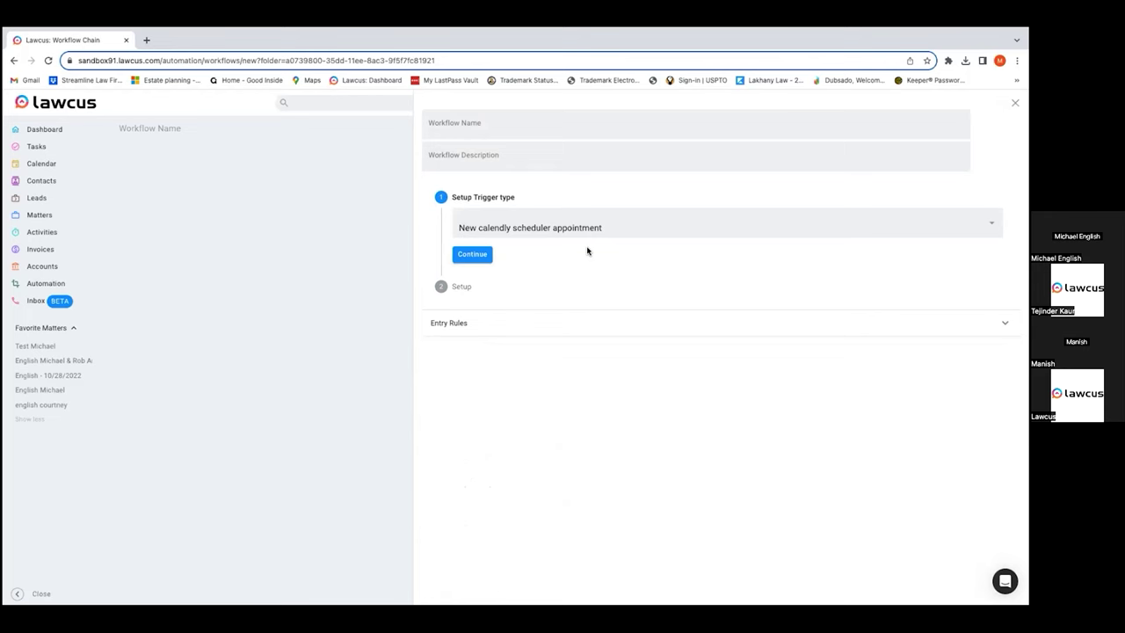
left_click(472, 254)
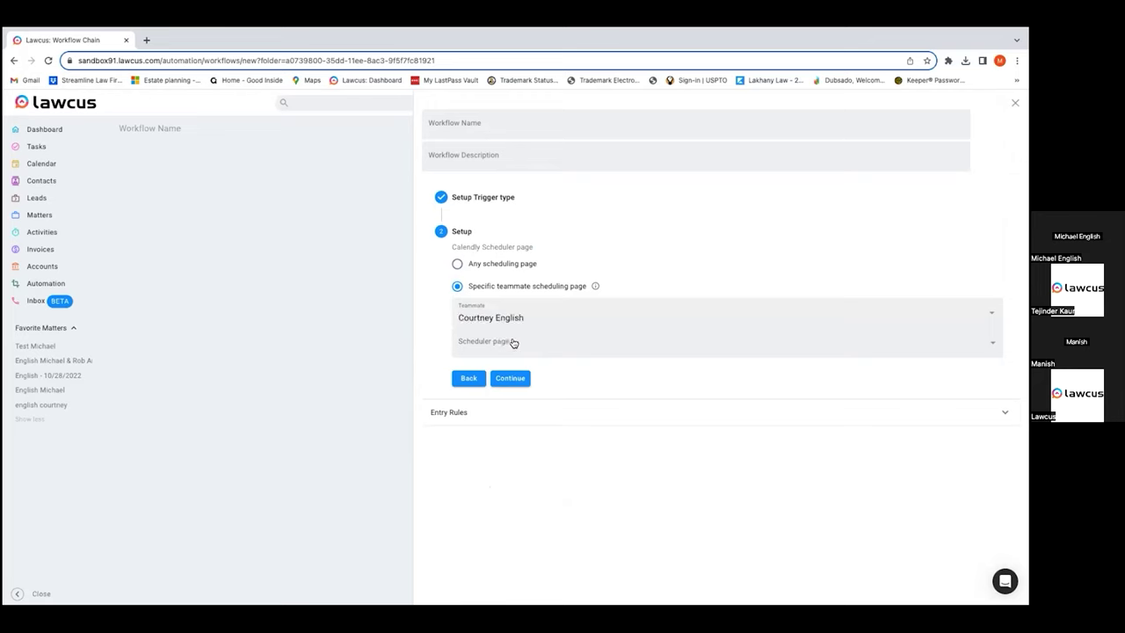
left_click(512, 343)
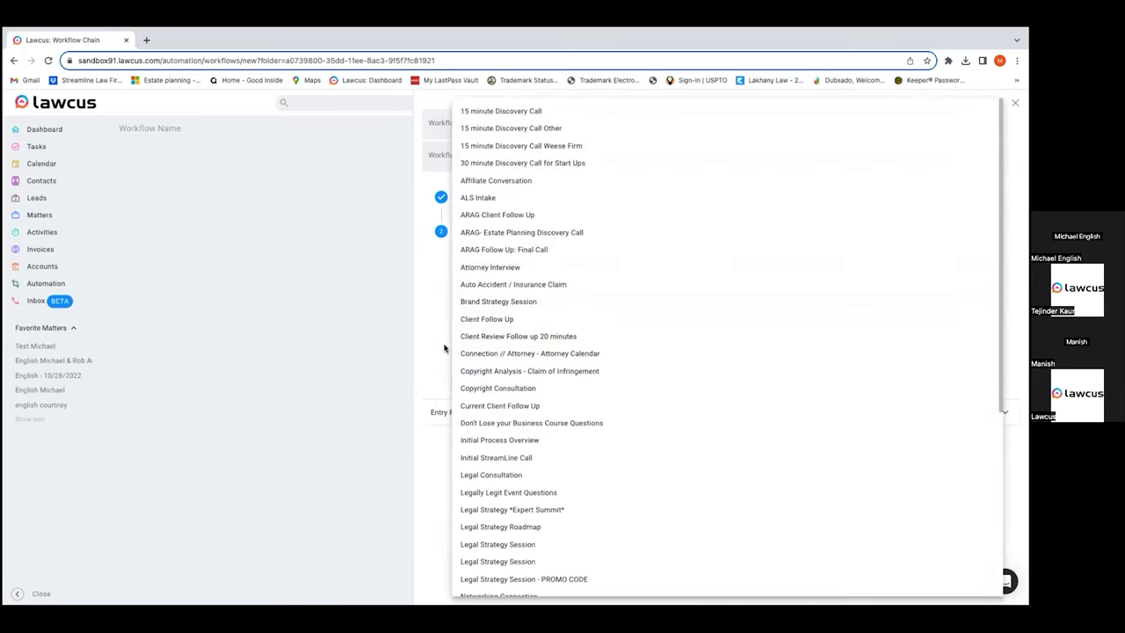
left_click(428, 346)
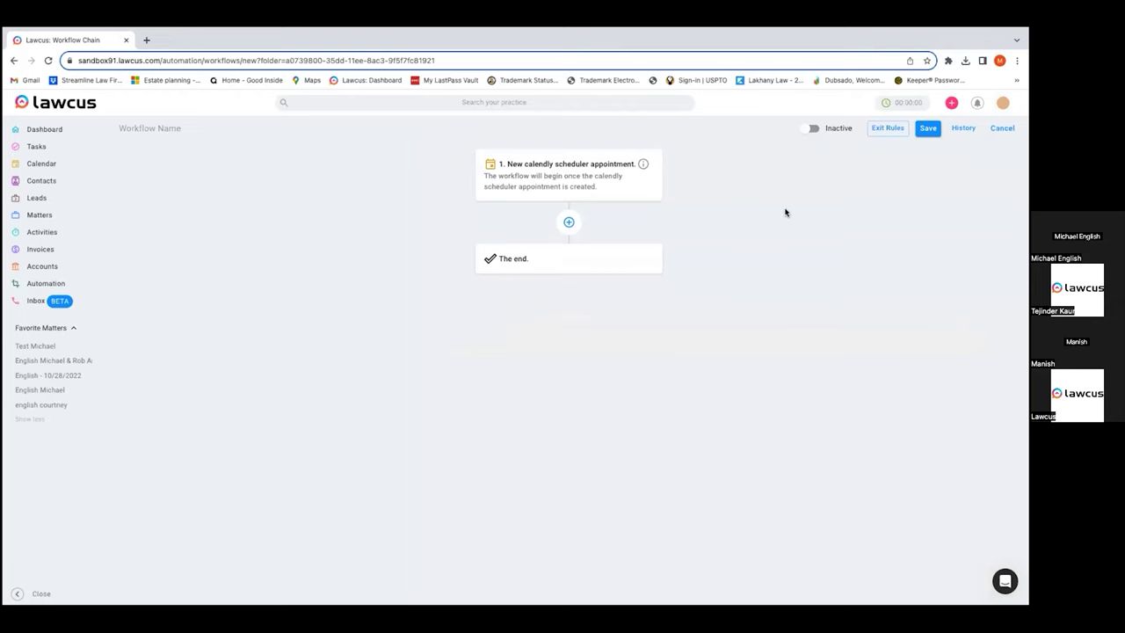
Change the trigger to Intake form submitted using the Untitled form
left_click(603, 189)
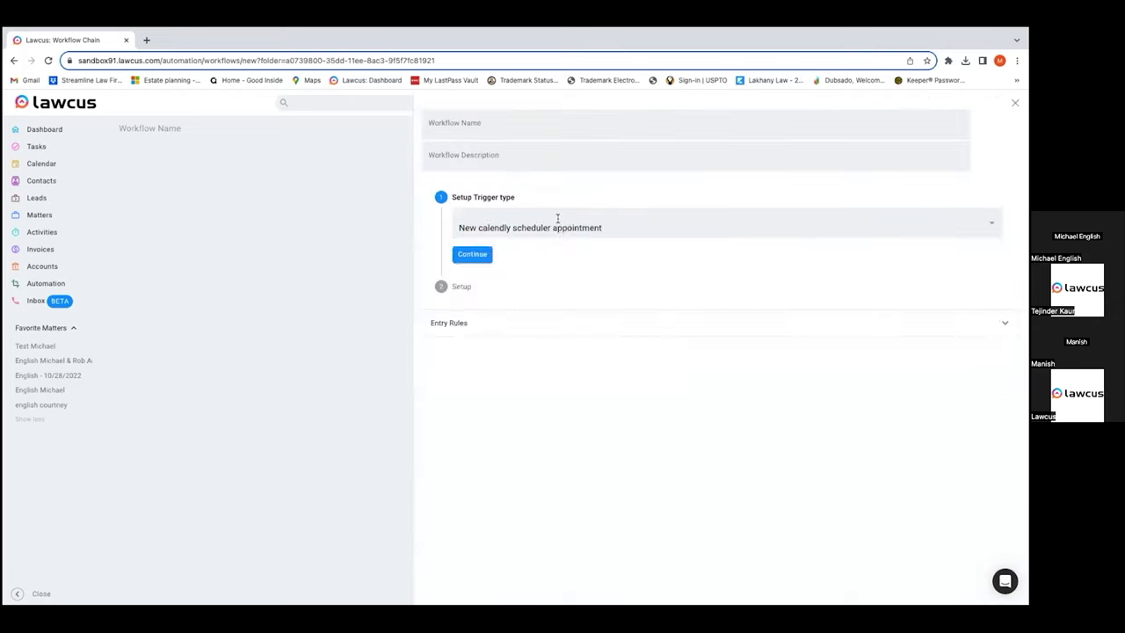
left_click(557, 222)
scroll(615, 312, "down", 3)
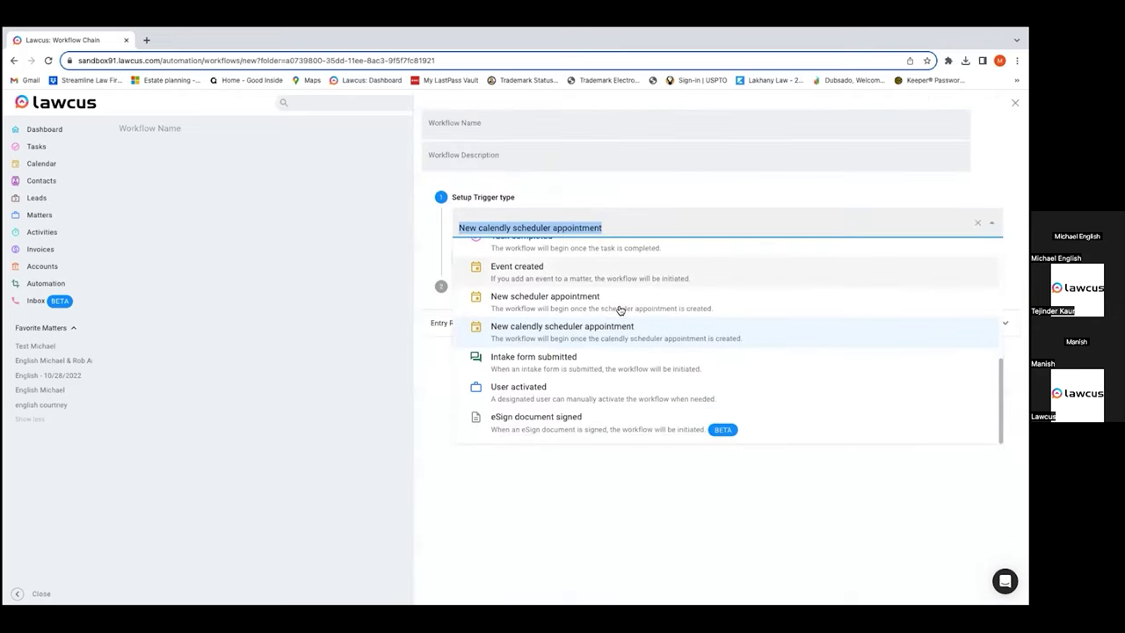
left_click(568, 372)
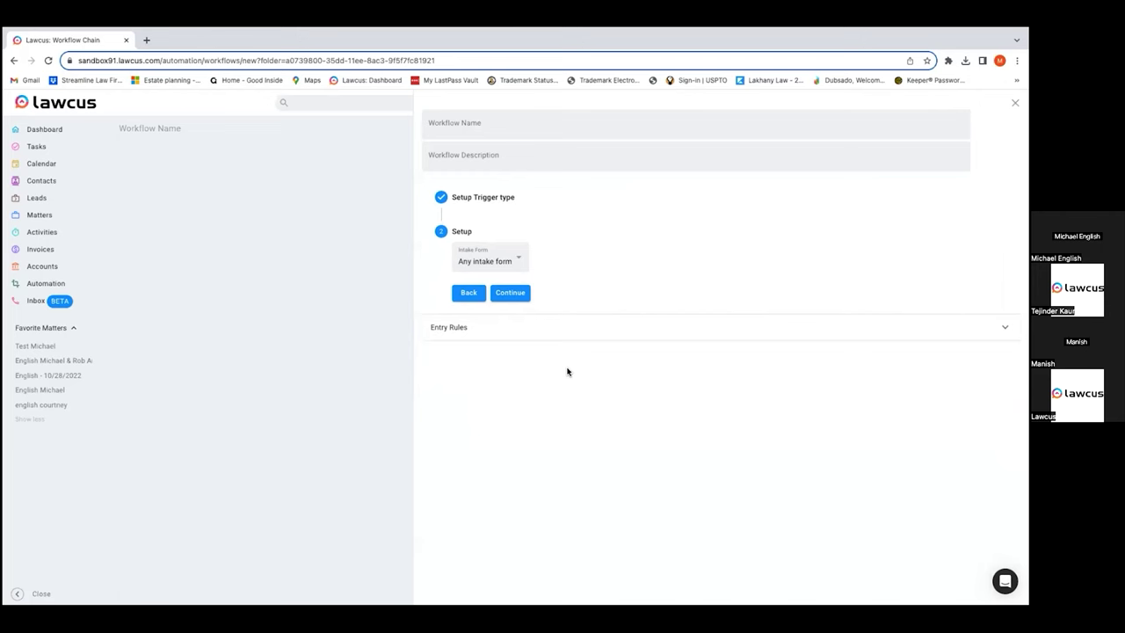
left_click(524, 261)
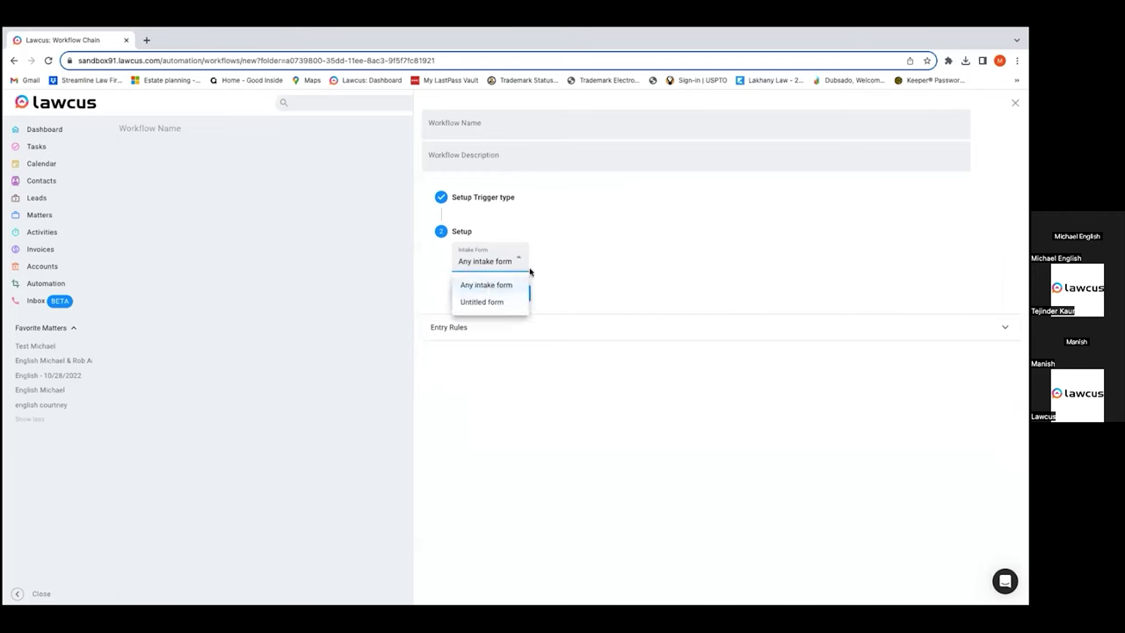
left_click(514, 304)
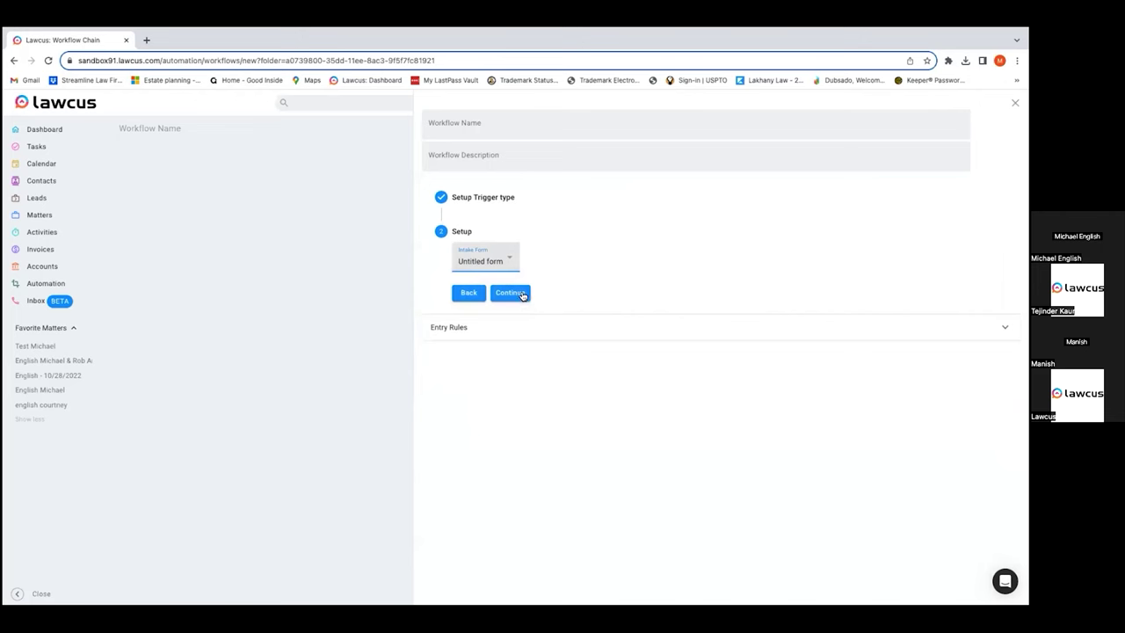
left_click(521, 295)
Return to the trigger types list, then leave for the Automation workflows page
left_click(469, 292)
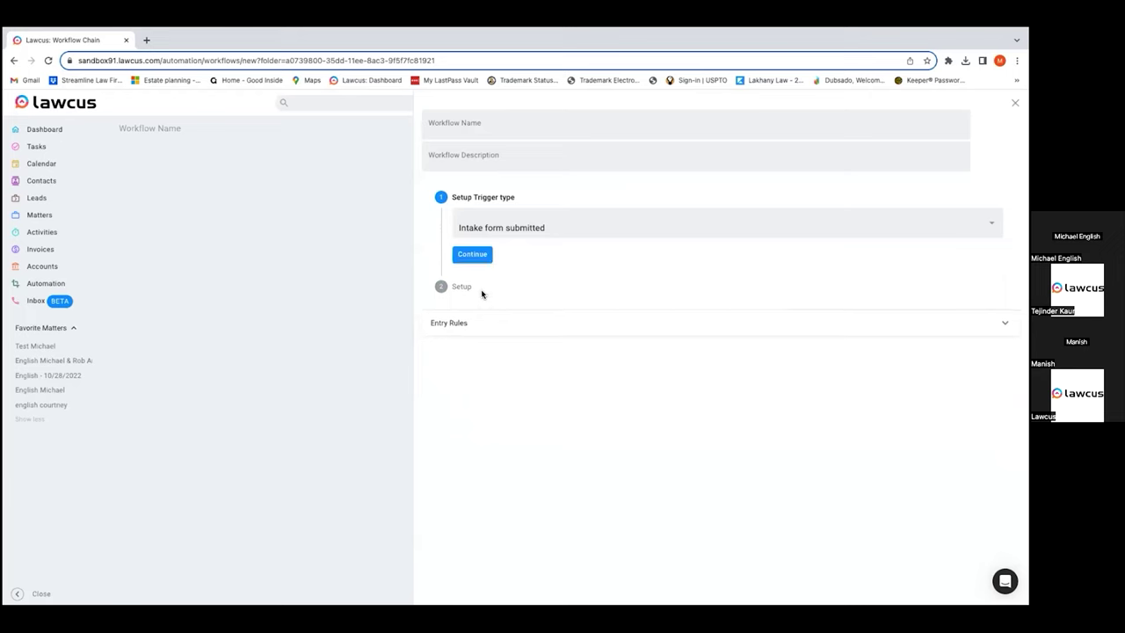
left_click(575, 231)
scroll(596, 319, "down", 1)
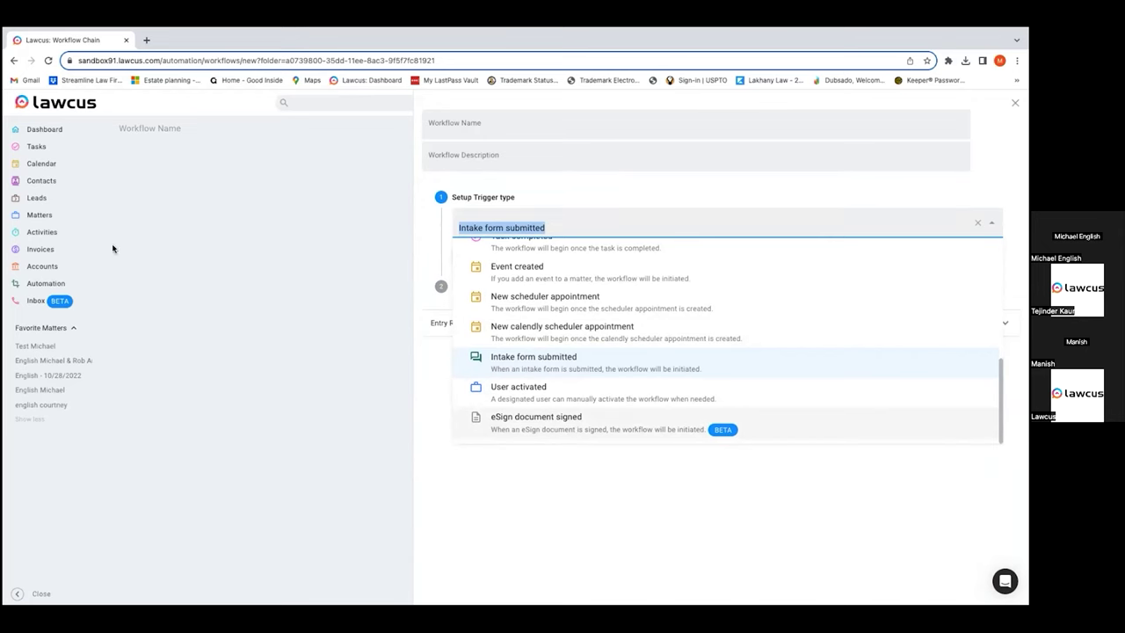
left_click(56, 281)
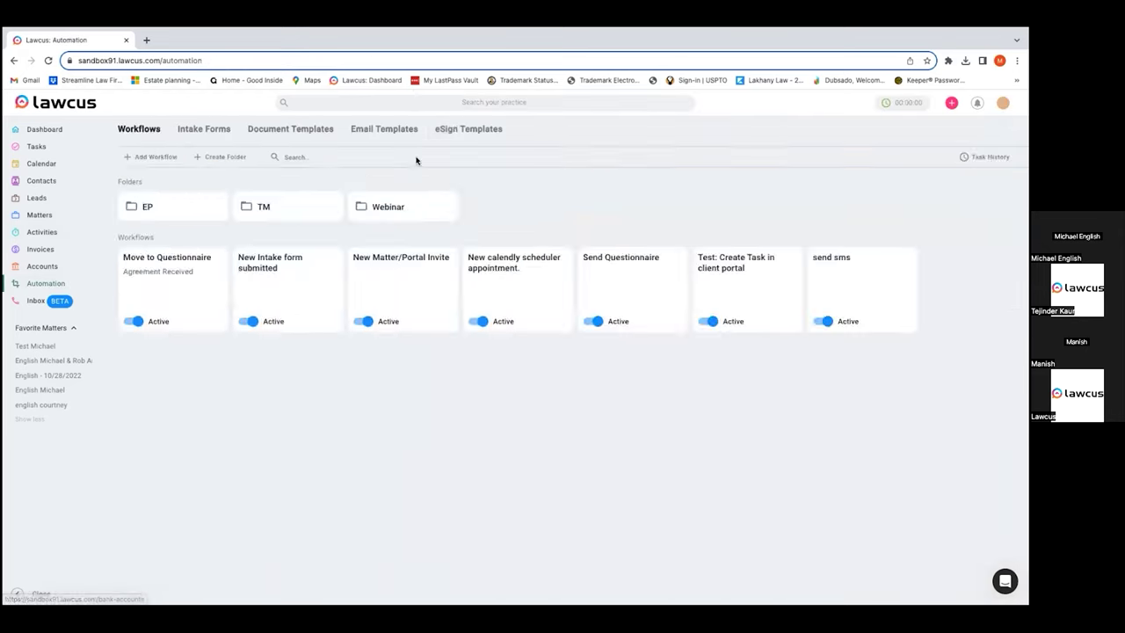
Show the eSign Templates list and take Chrome out of full screen
left_click(469, 128)
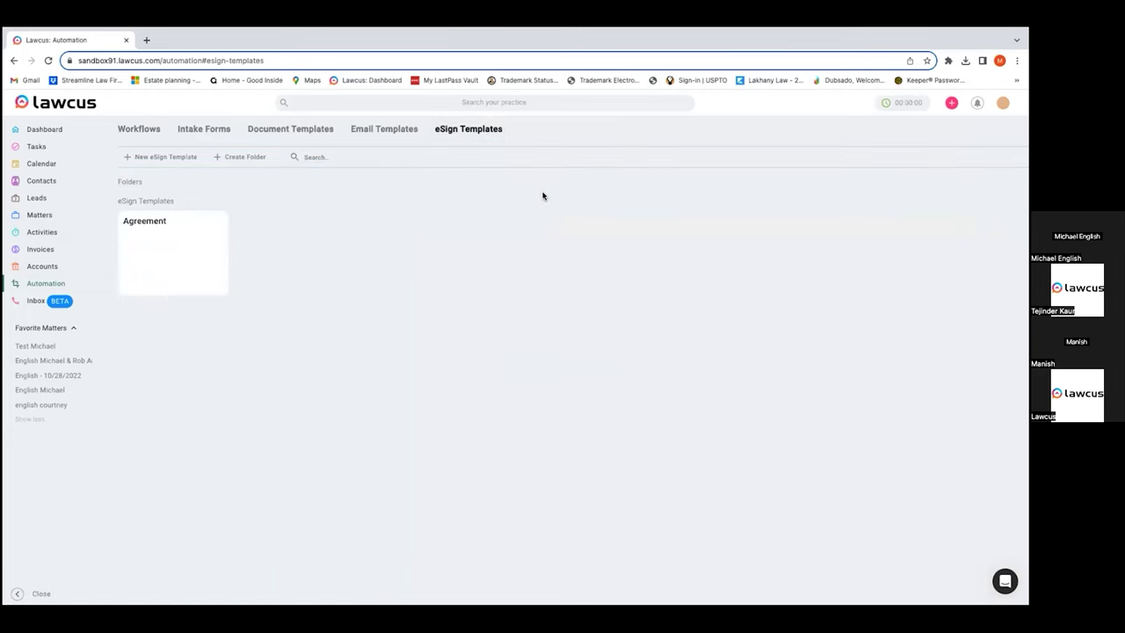
mouse_move(382, 31)
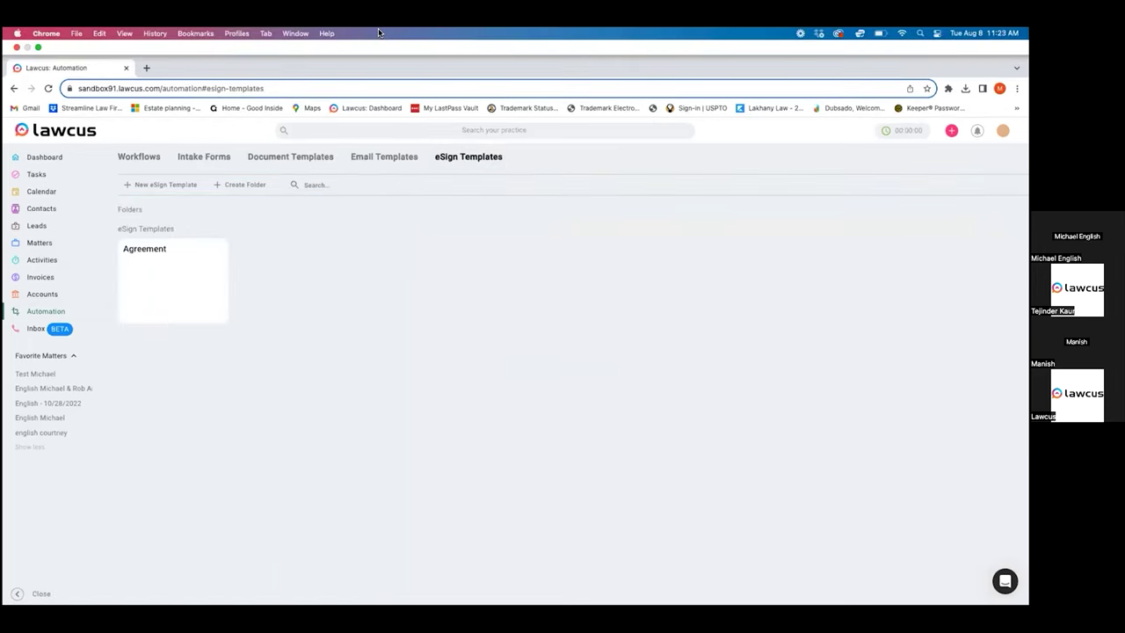
left_click(37, 49)
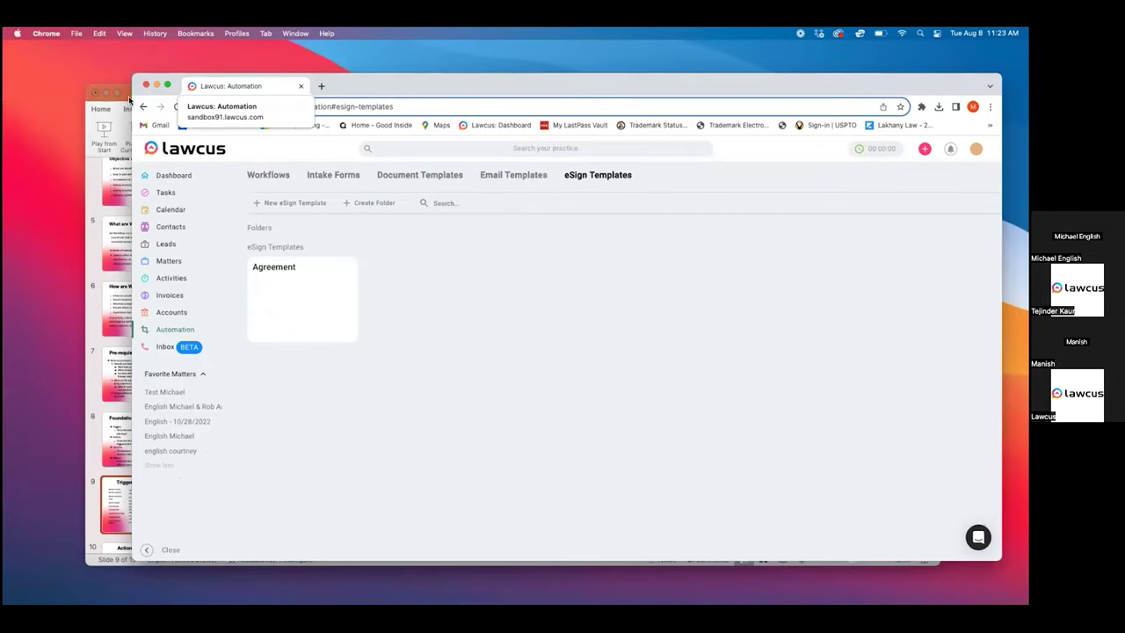
Present the deck from the title slide through the Actions slide, then return to editing
left_click(127, 98)
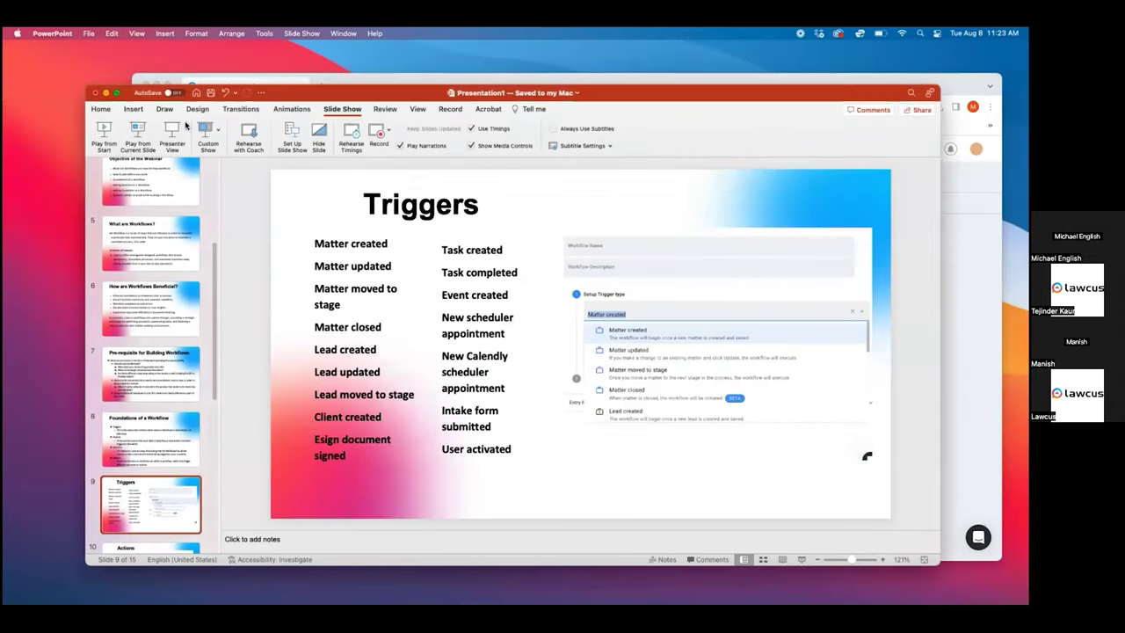
left_click(98, 134)
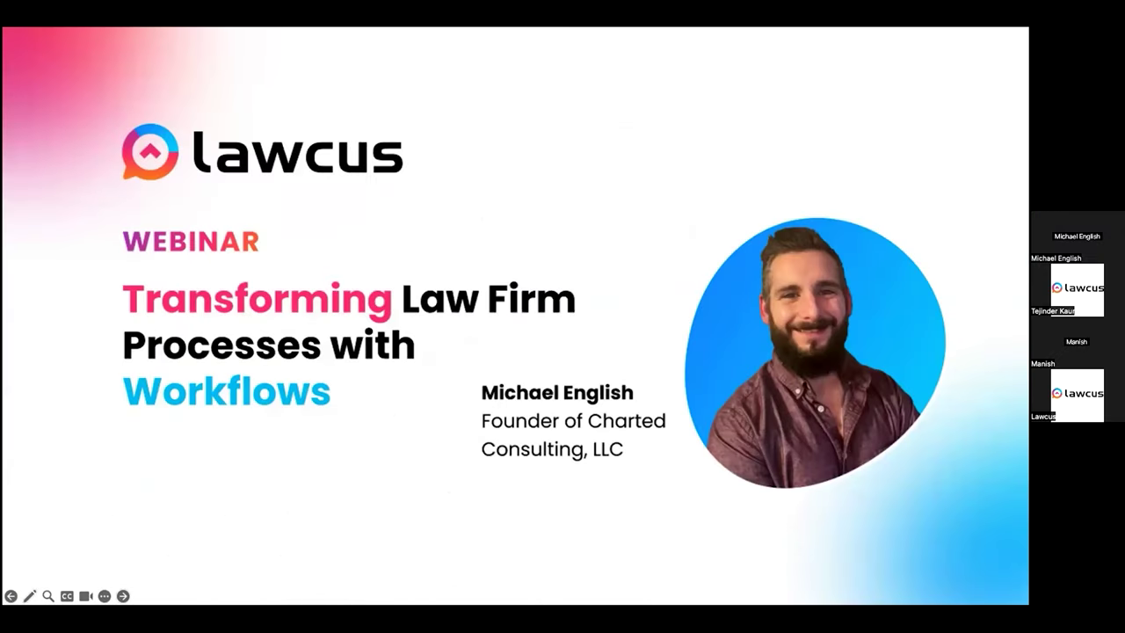
key("Right")
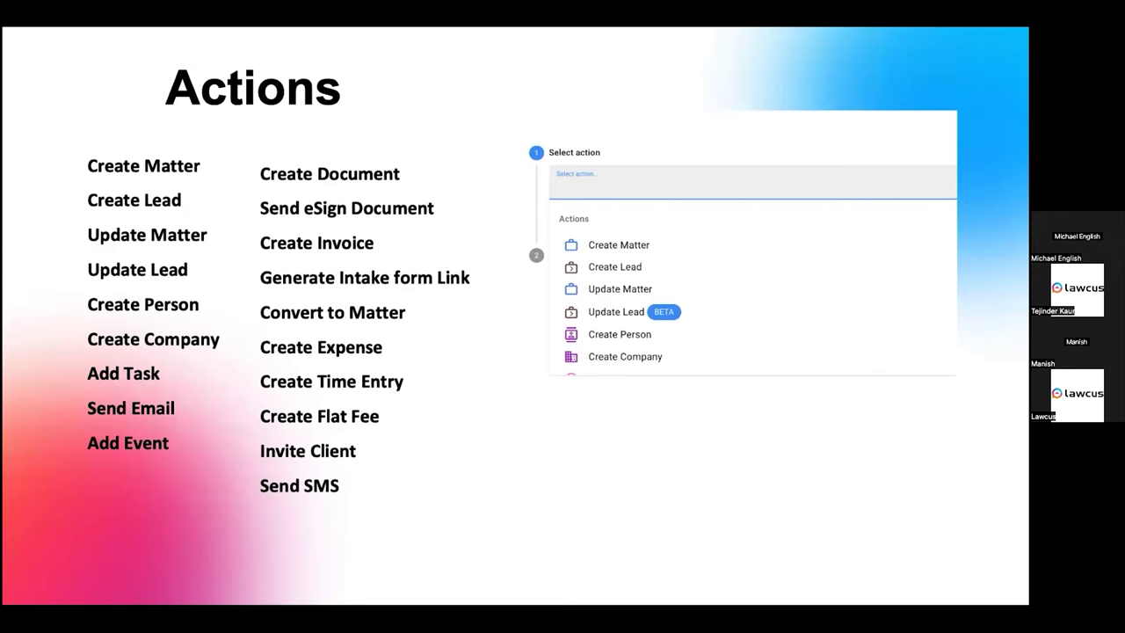
key("Escape")
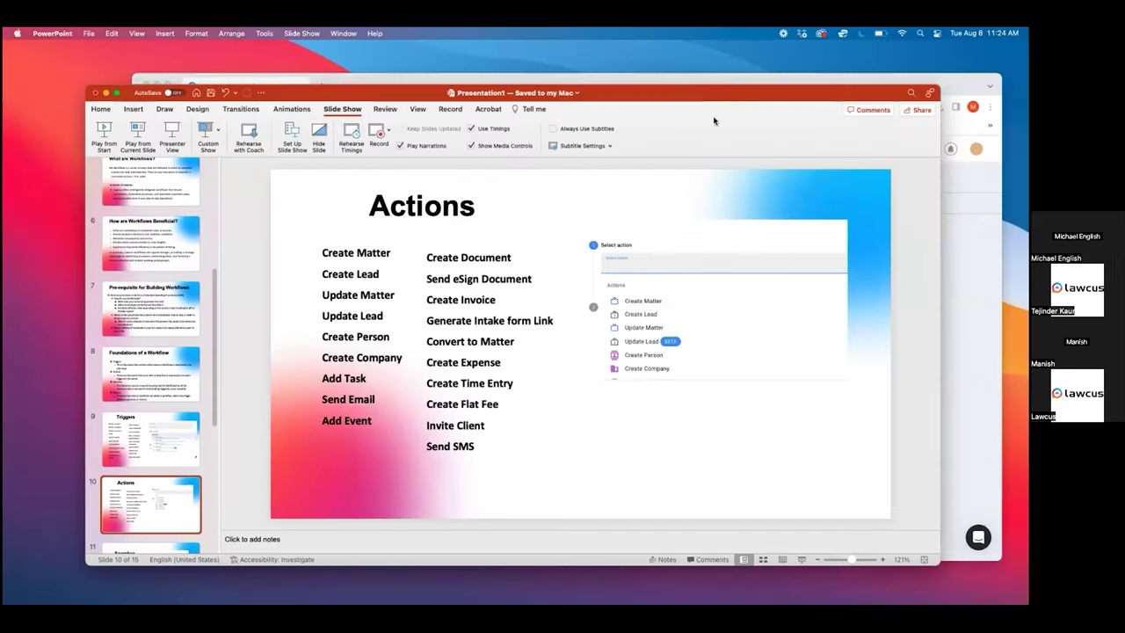
Maximize Chrome and add a new workflow in the Webinar folder
left_click(724, 83)
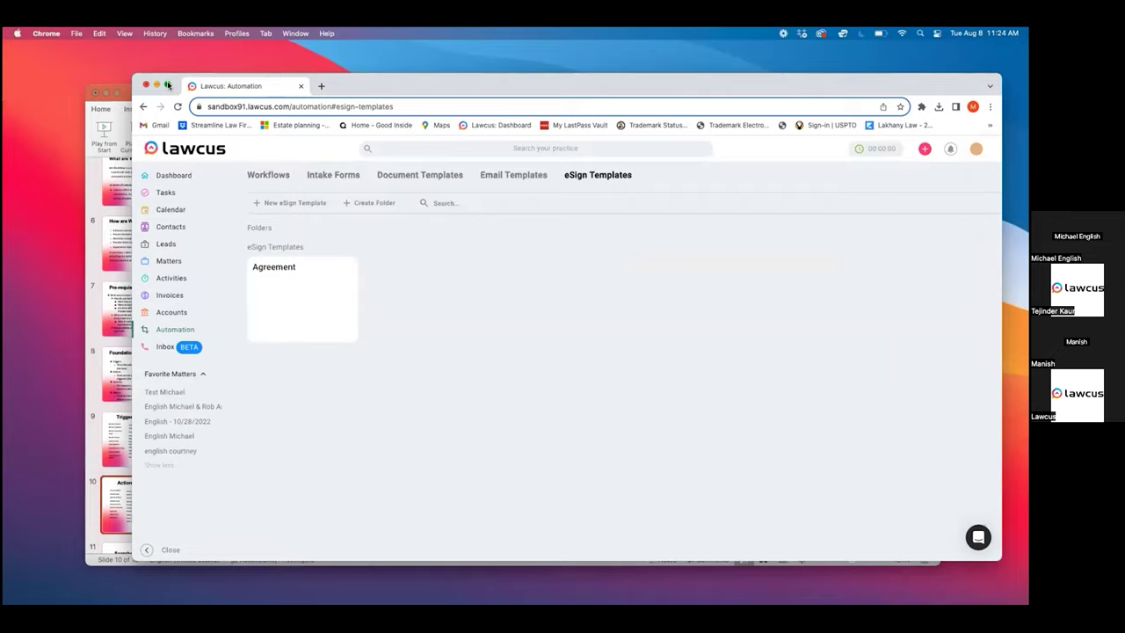
left_click(167, 85)
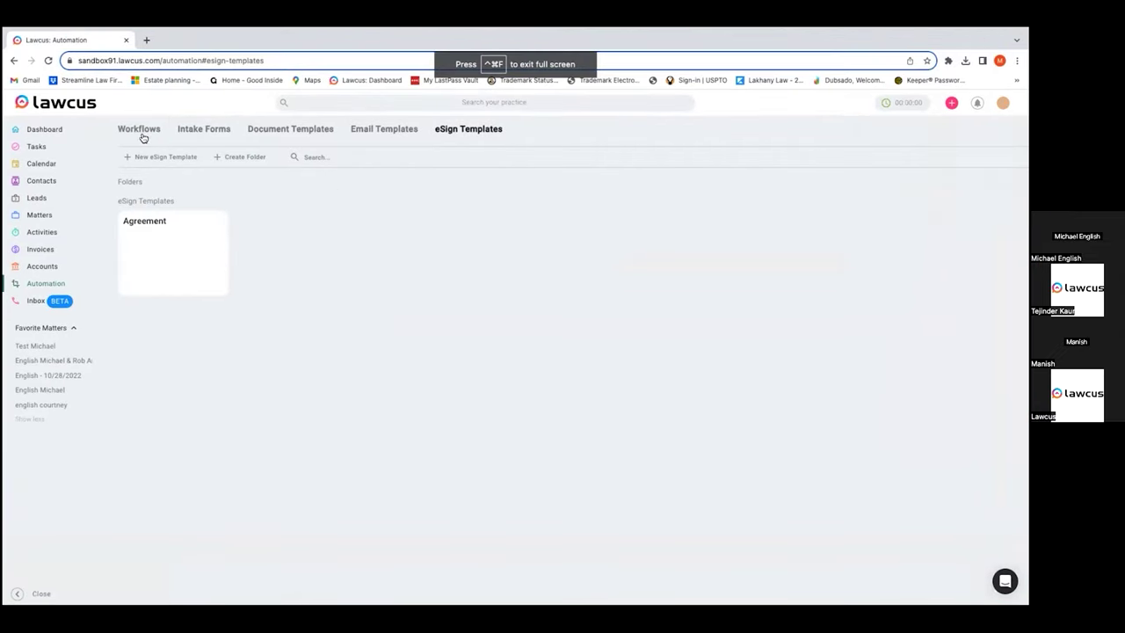
left_click(140, 130)
left_click(390, 209)
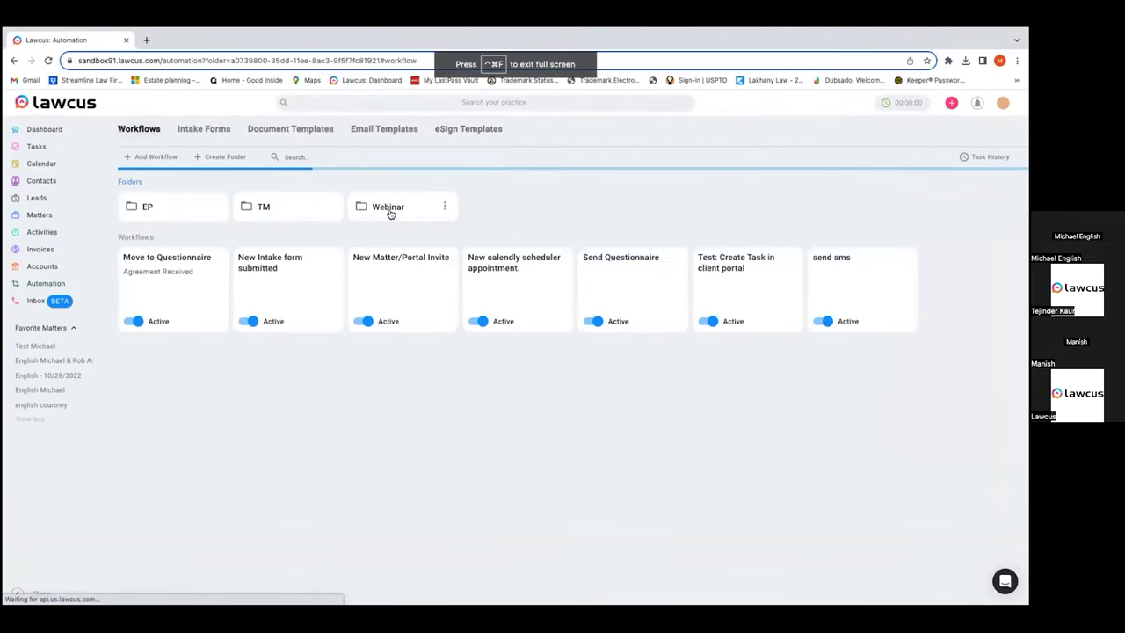
left_click(163, 161)
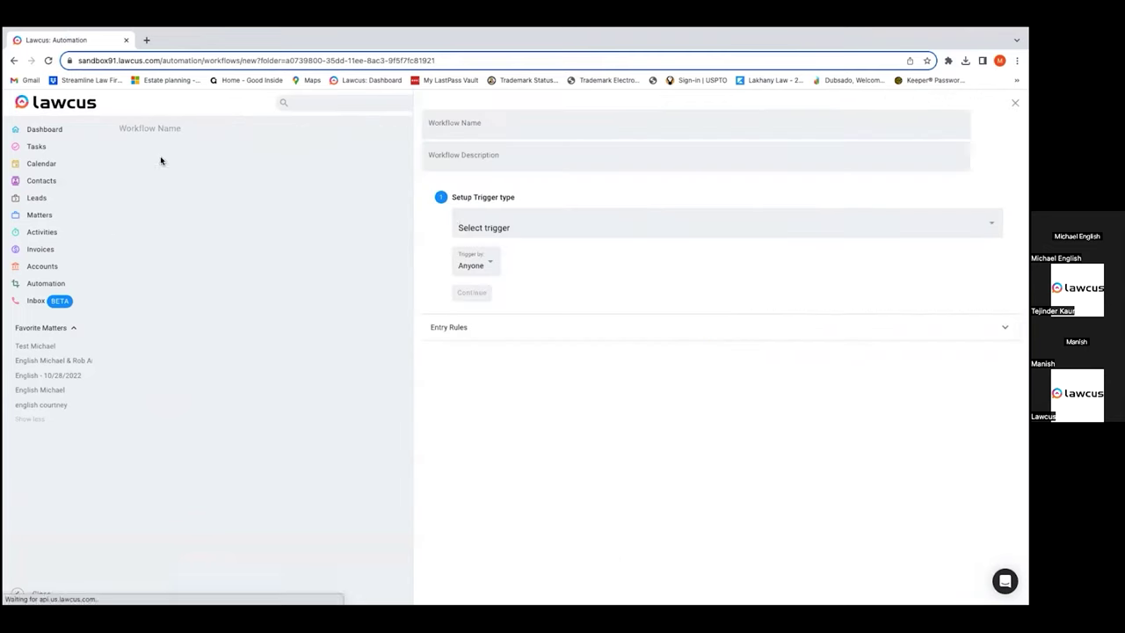
Trigger it on Matter moved to stage for Estate Planning's Design Meeting stage and continue
left_click(719, 222)
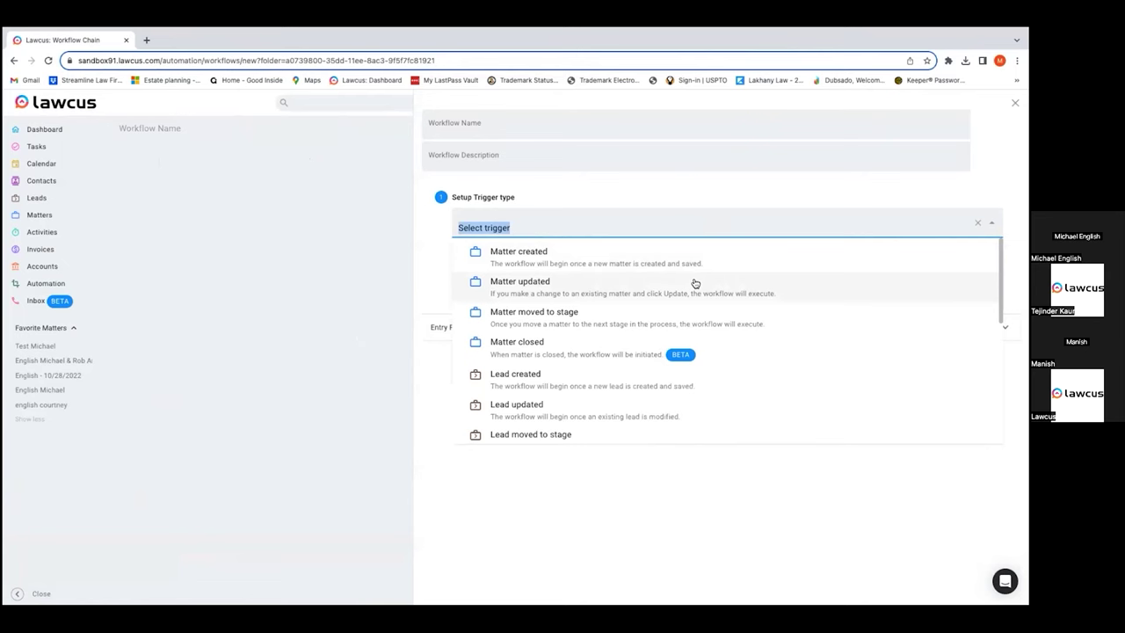
left_click(634, 318)
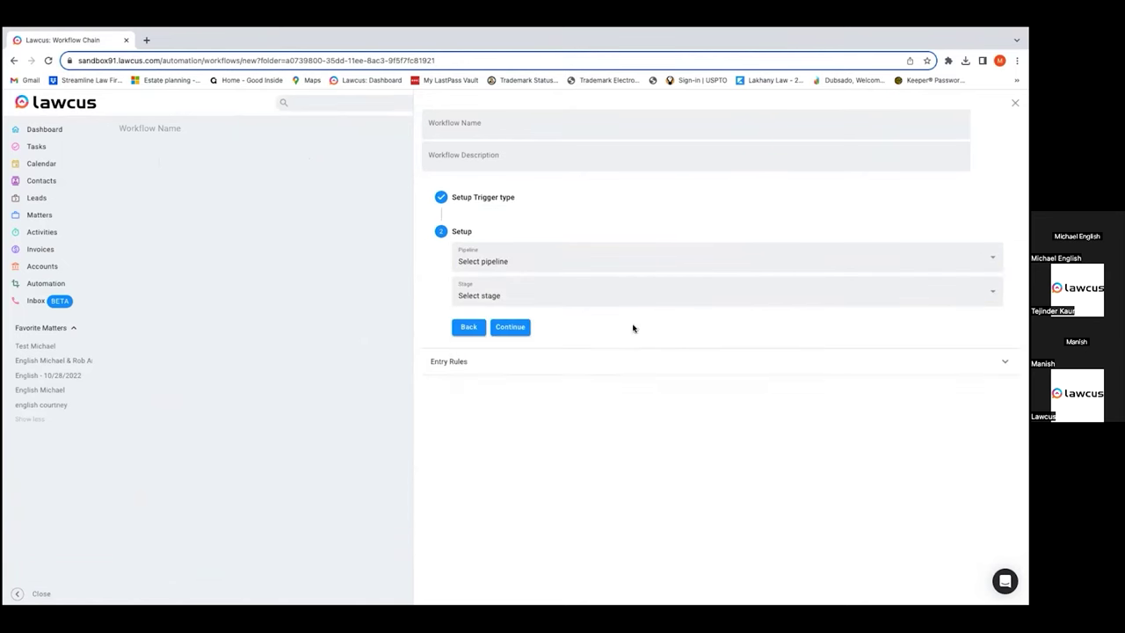
left_click(630, 261)
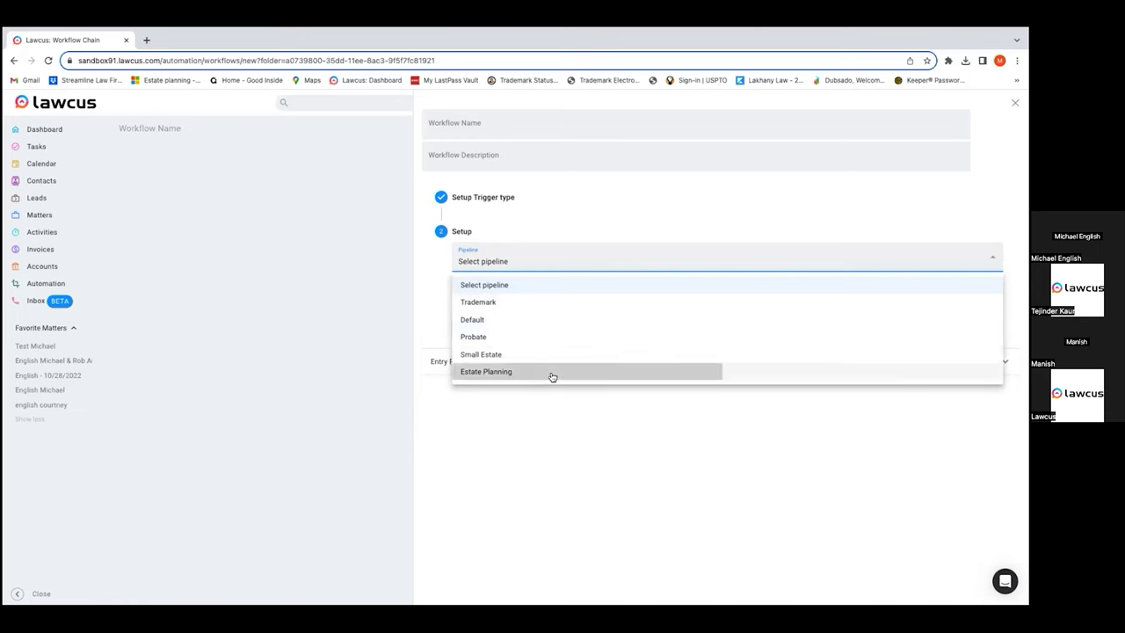
left_click(552, 373)
left_click(595, 293)
left_click(517, 405)
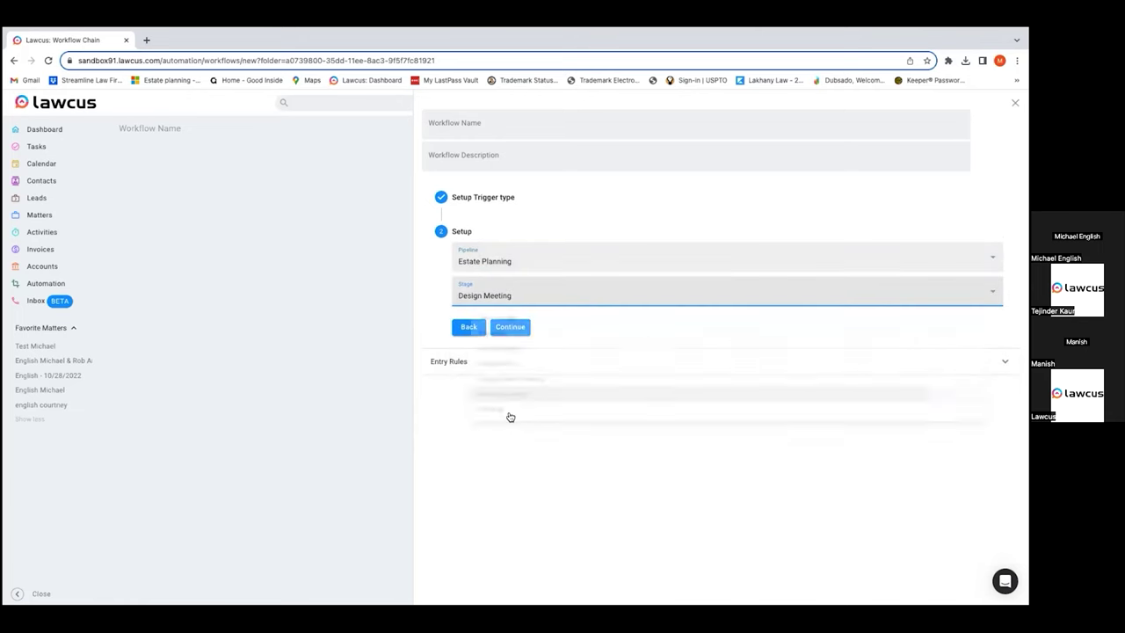
left_click(515, 330)
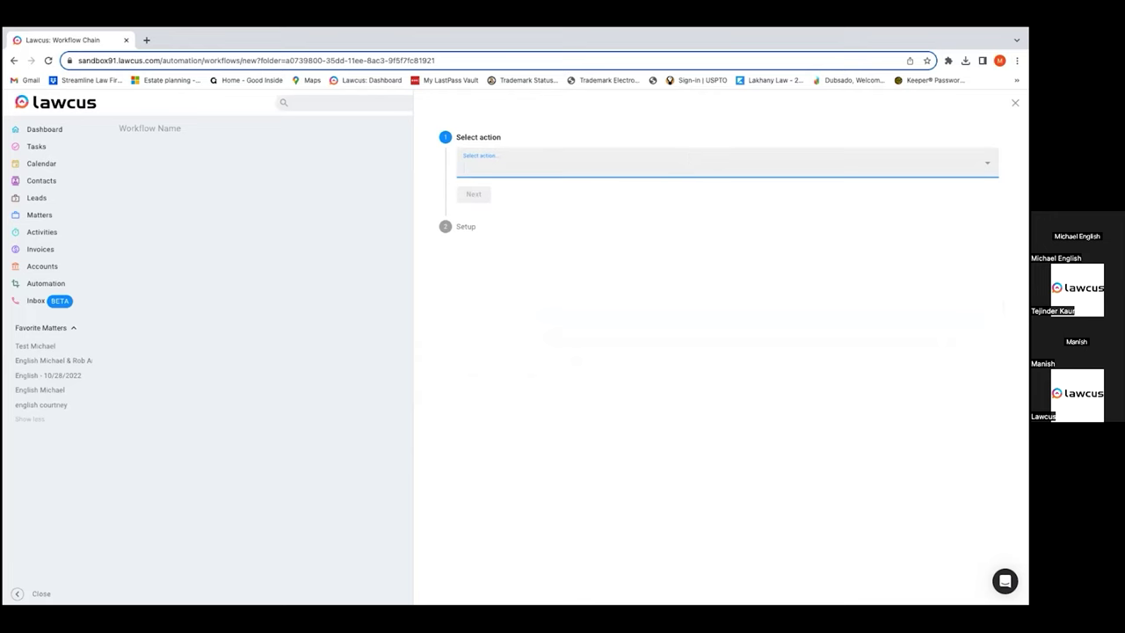
Choose Update Matter as the workflow's first action and proceed to its setup
key("Escape")
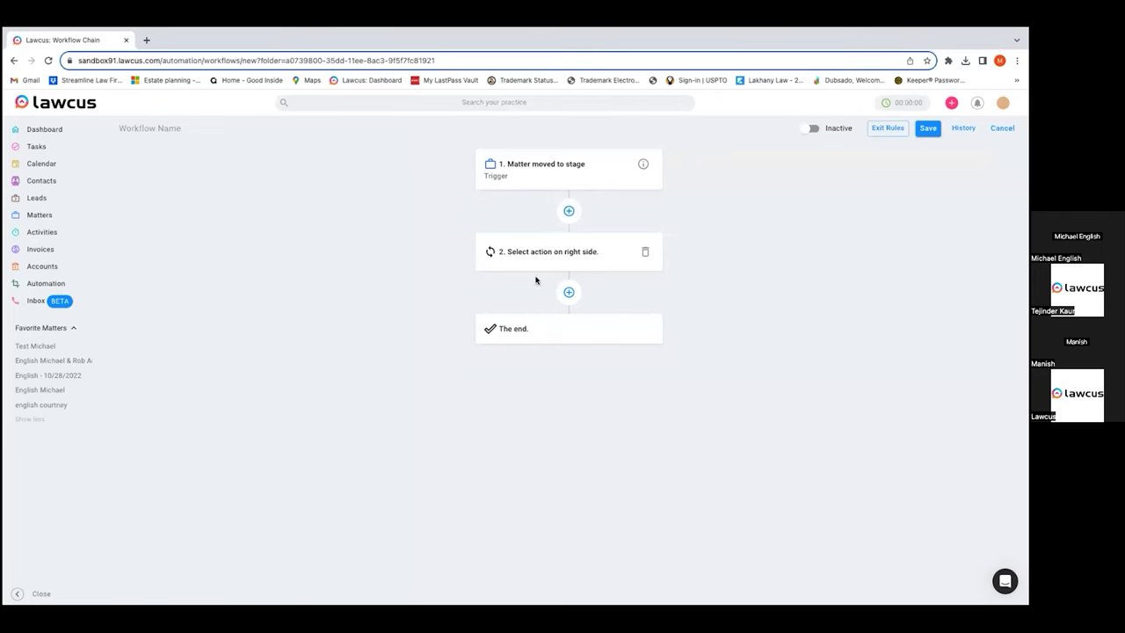
left_click(552, 254)
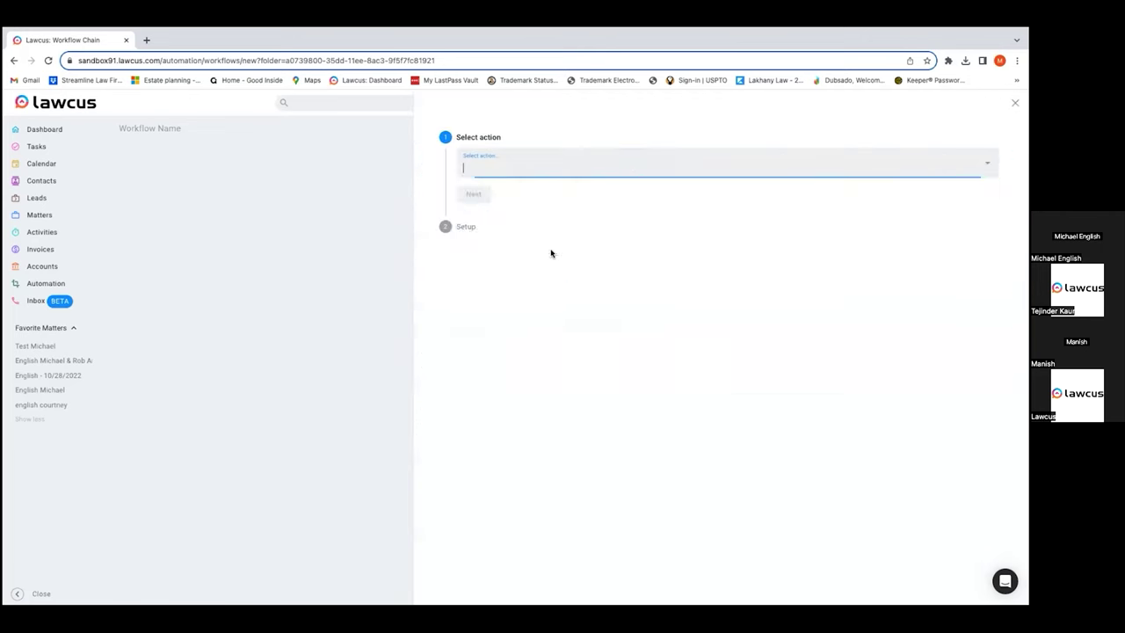
left_click(633, 165)
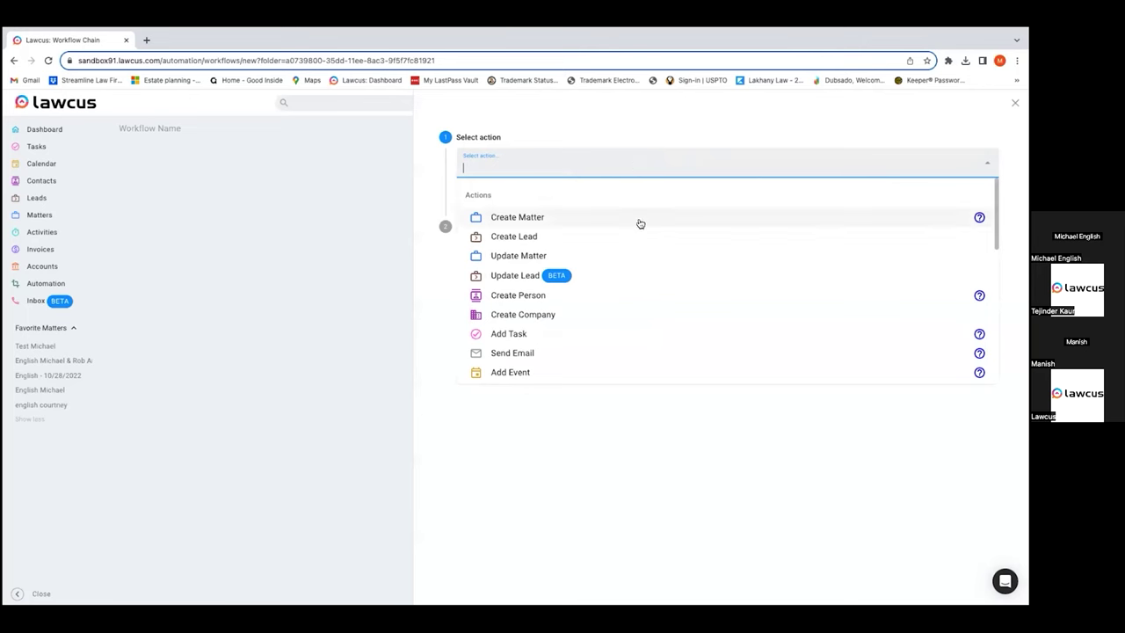
left_click(552, 256)
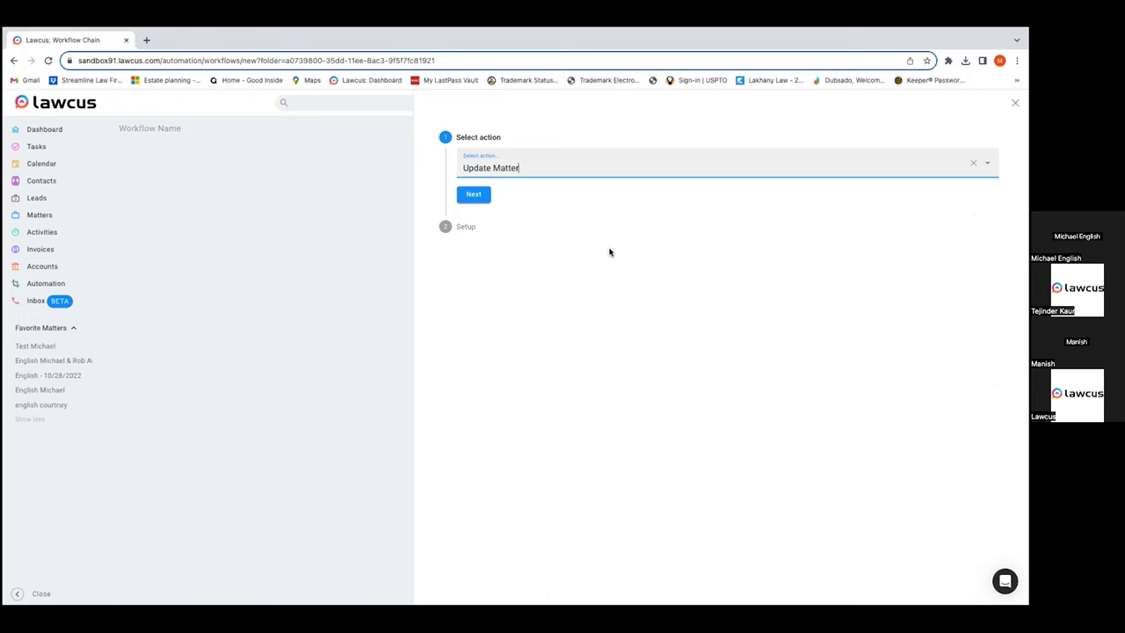
left_click(479, 194)
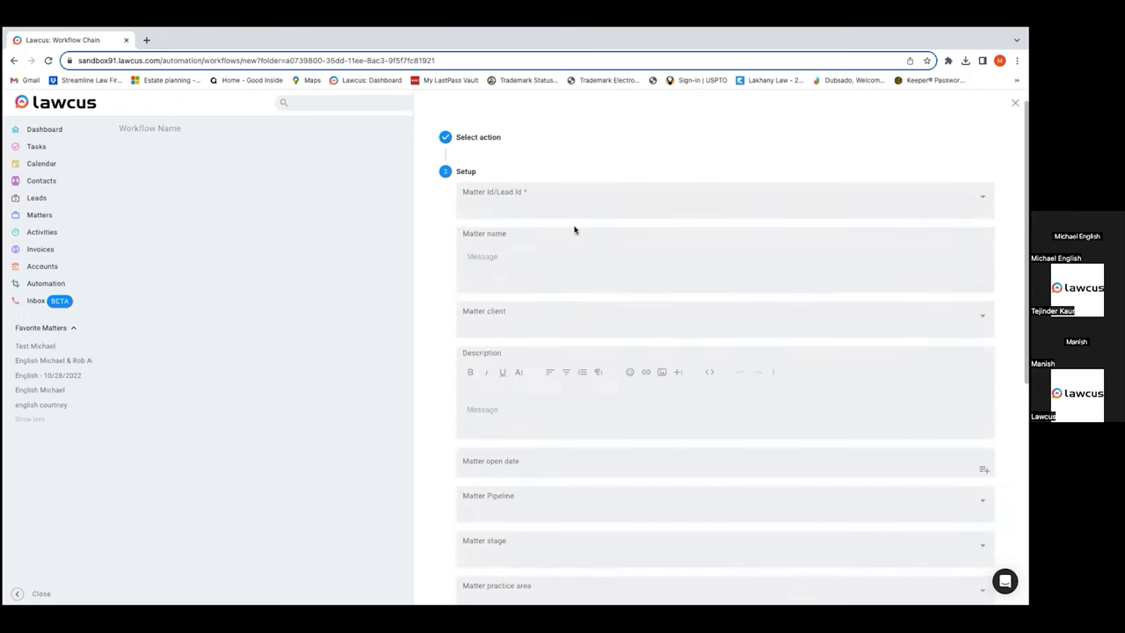
Set the Update Matter action's matter id to the triggering matter
left_click(674, 197)
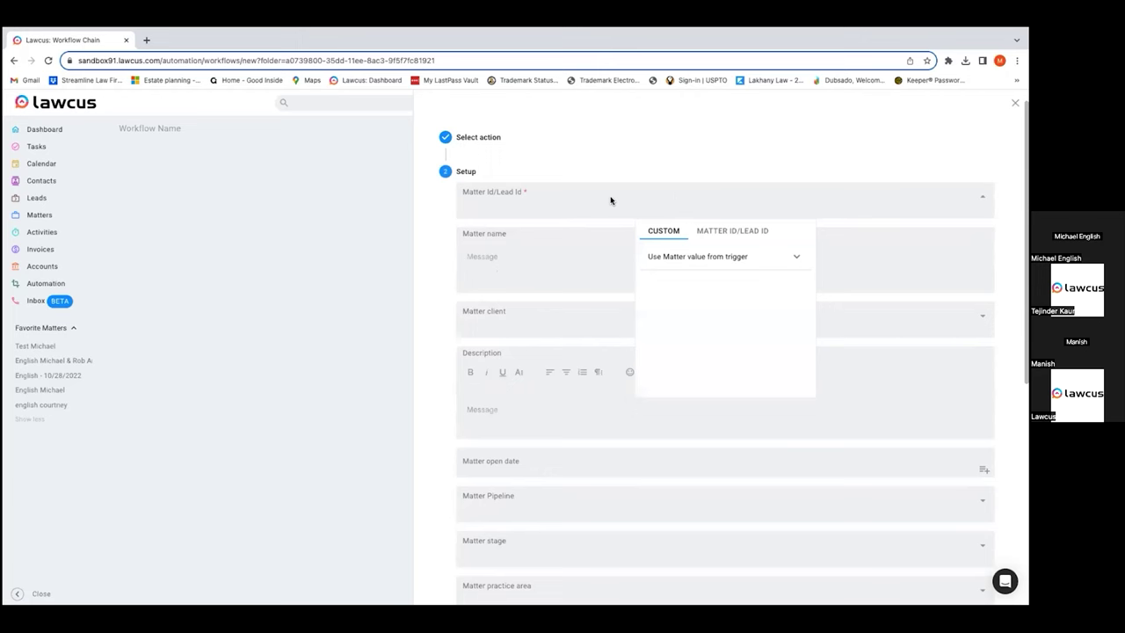
left_click(696, 260)
left_click(683, 301)
left_click(558, 265)
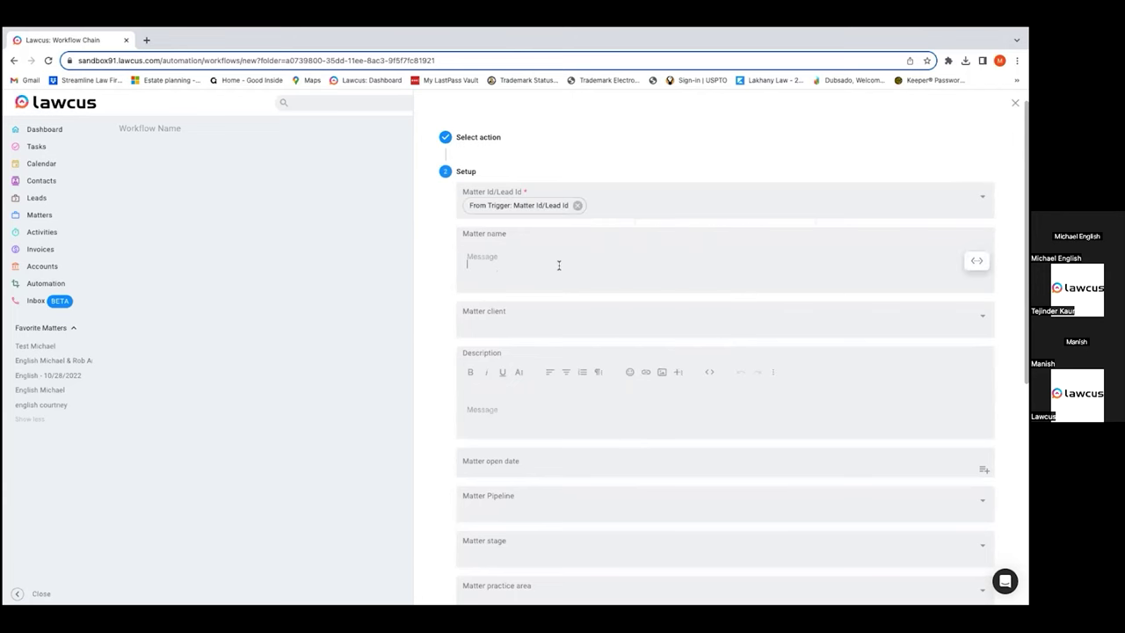
scroll(558, 265, "down", 1)
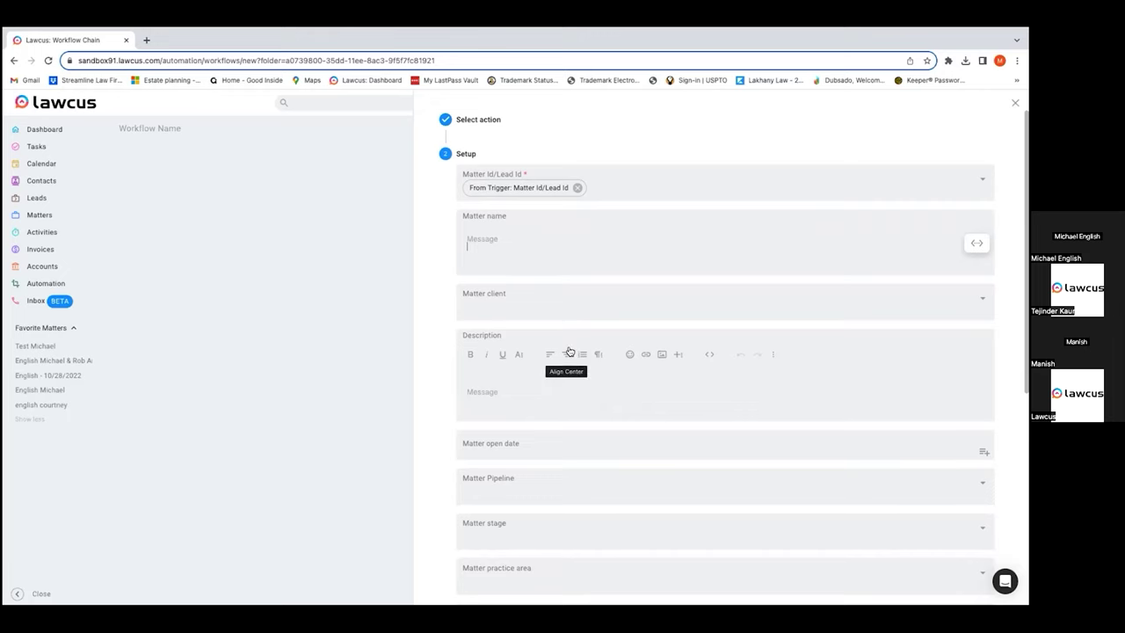
scroll(571, 352, "down", 2)
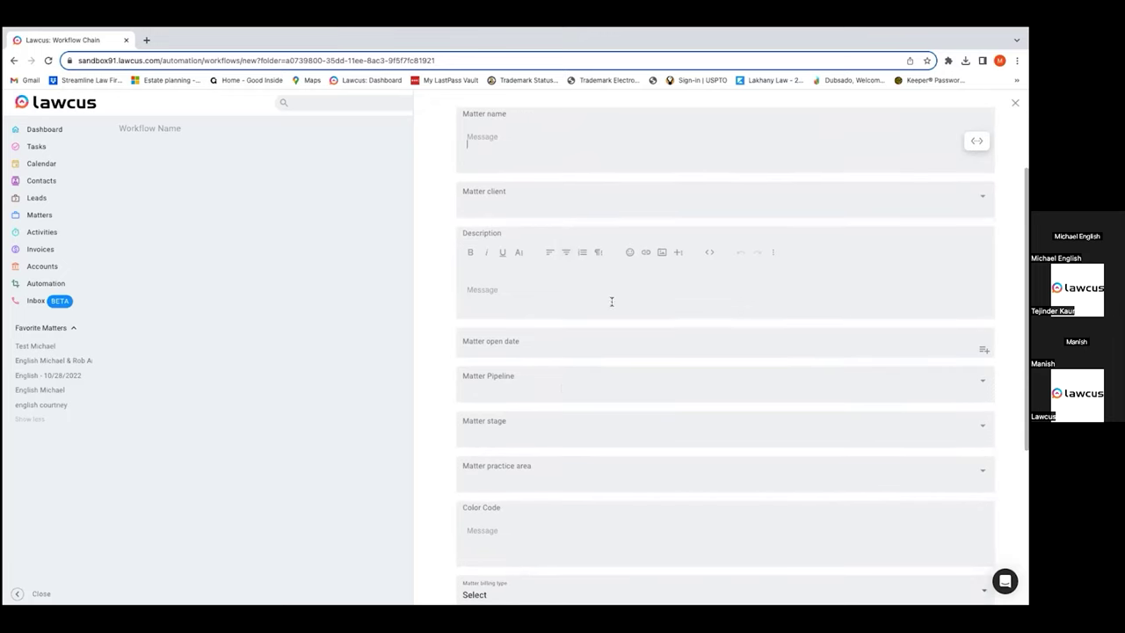
scroll(610, 299, "up", 3)
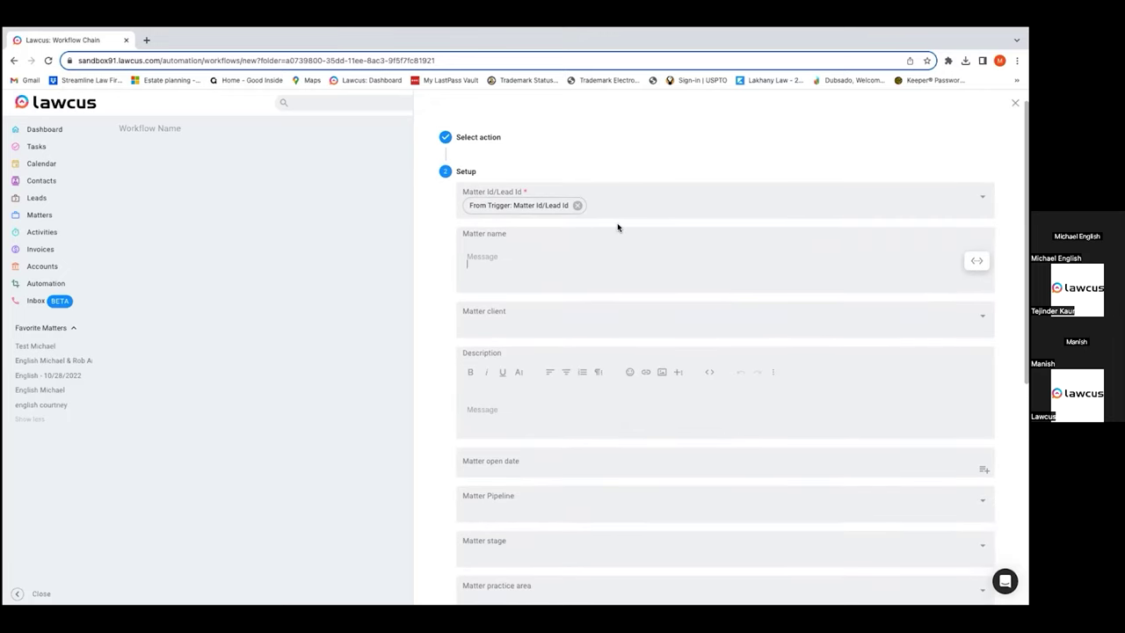
scroll(618, 226, "down", 5)
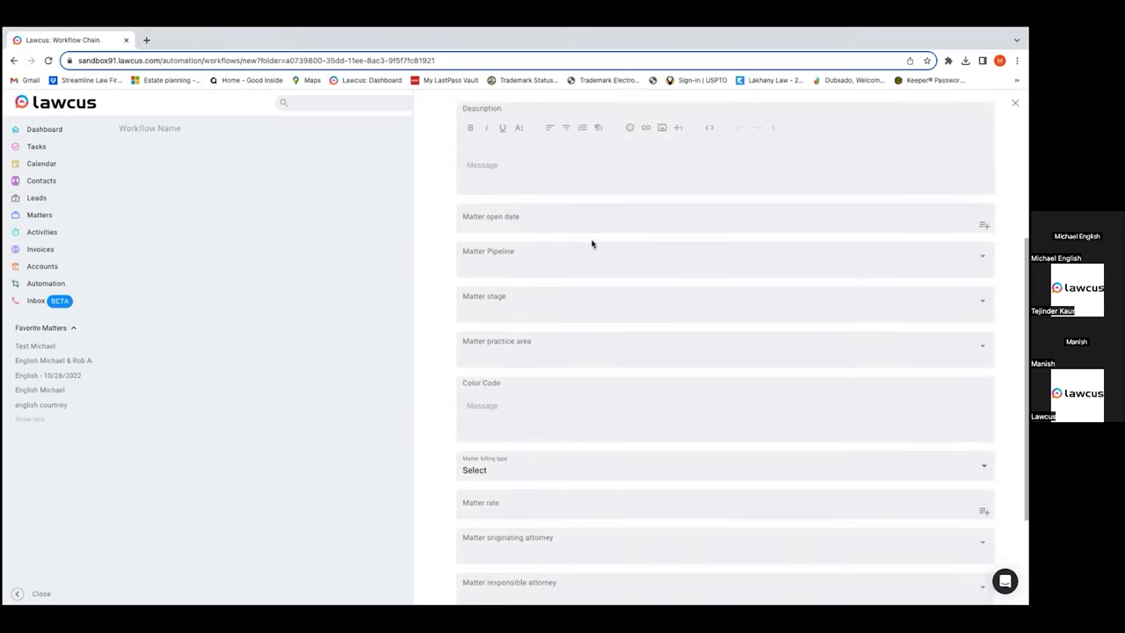
Set the matter pipeline to Estate Planning and stage to Drafting, then close the panel
left_click(566, 268)
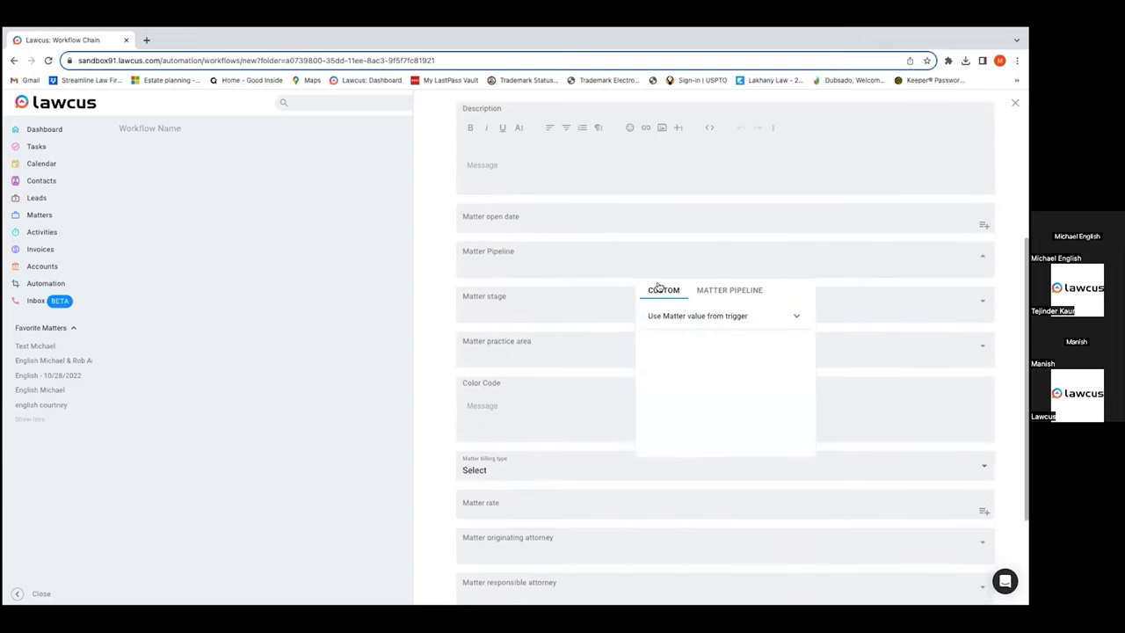
left_click(723, 292)
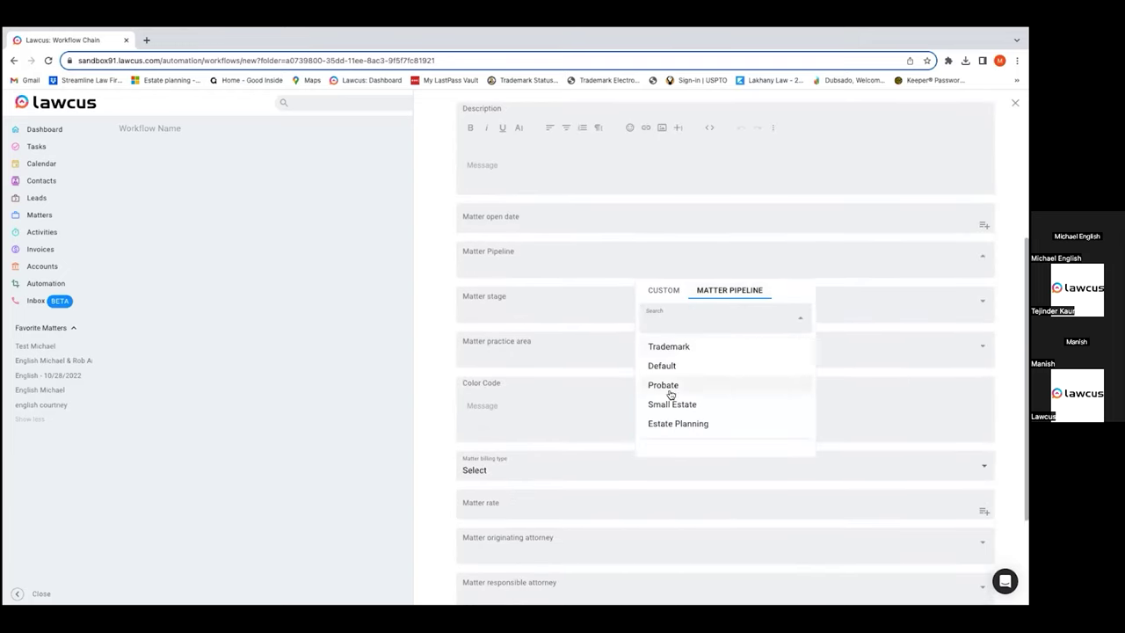
left_click(690, 424)
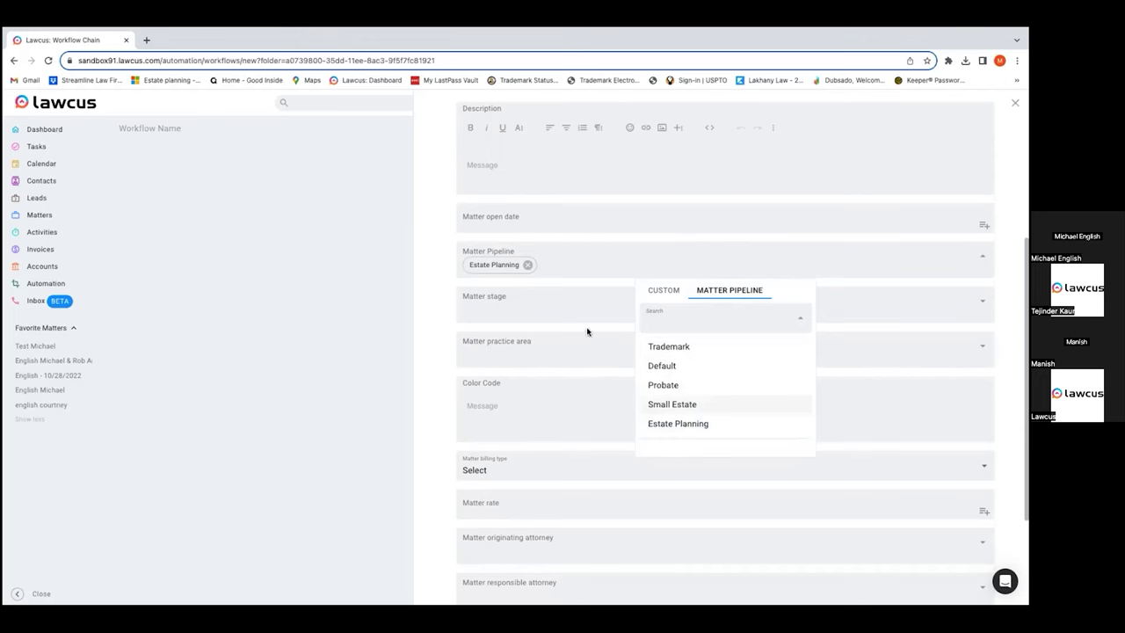
left_click(603, 310)
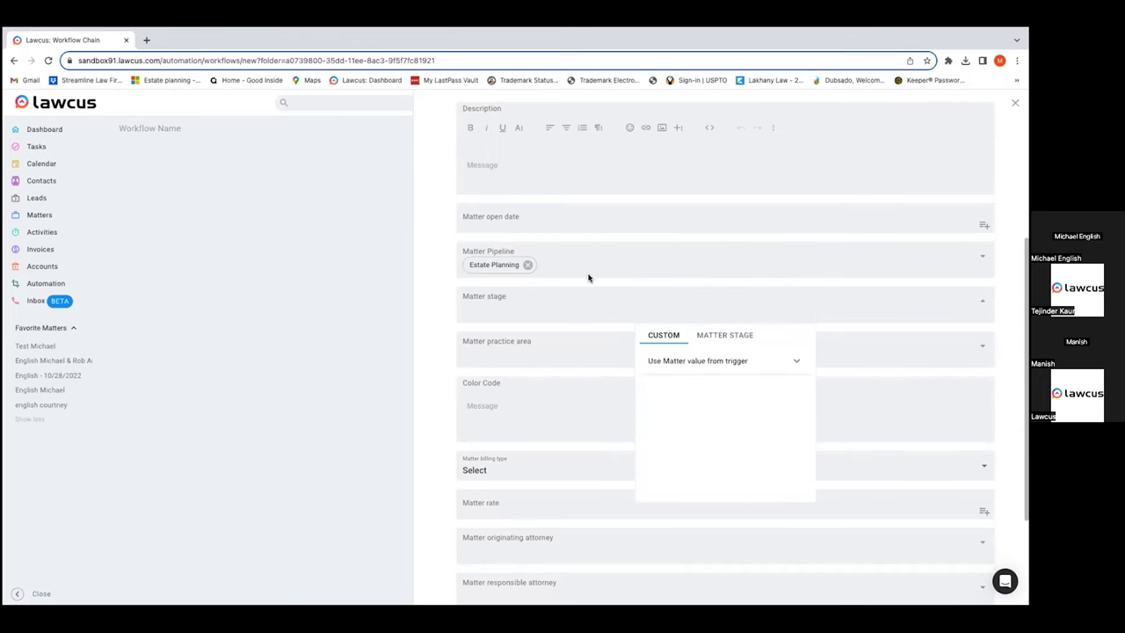
left_click(718, 341)
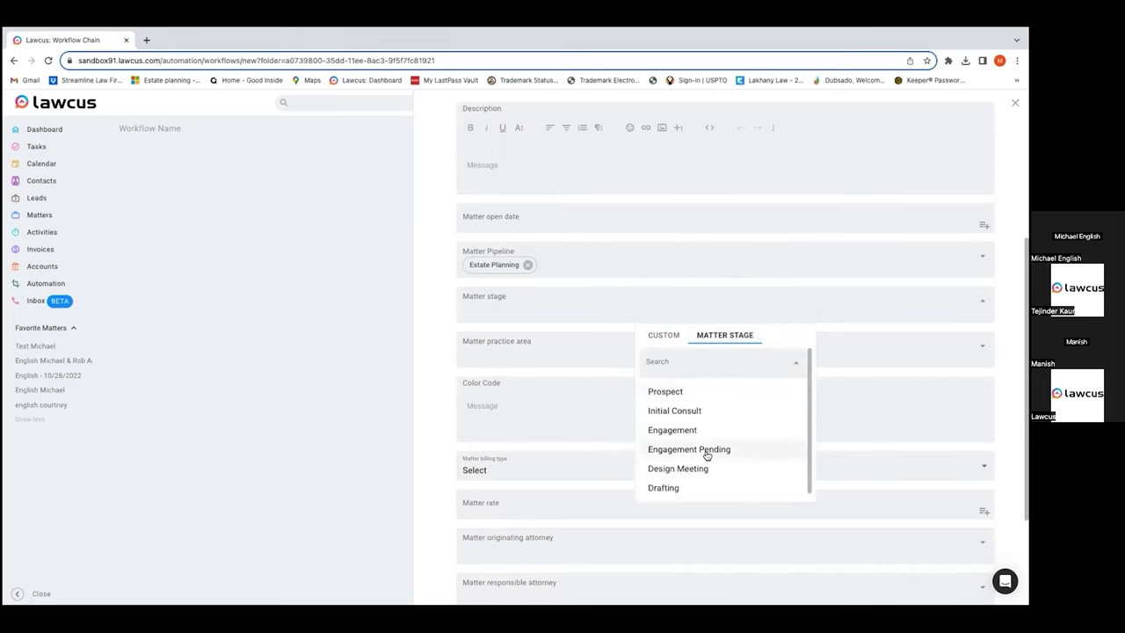
left_click(681, 483)
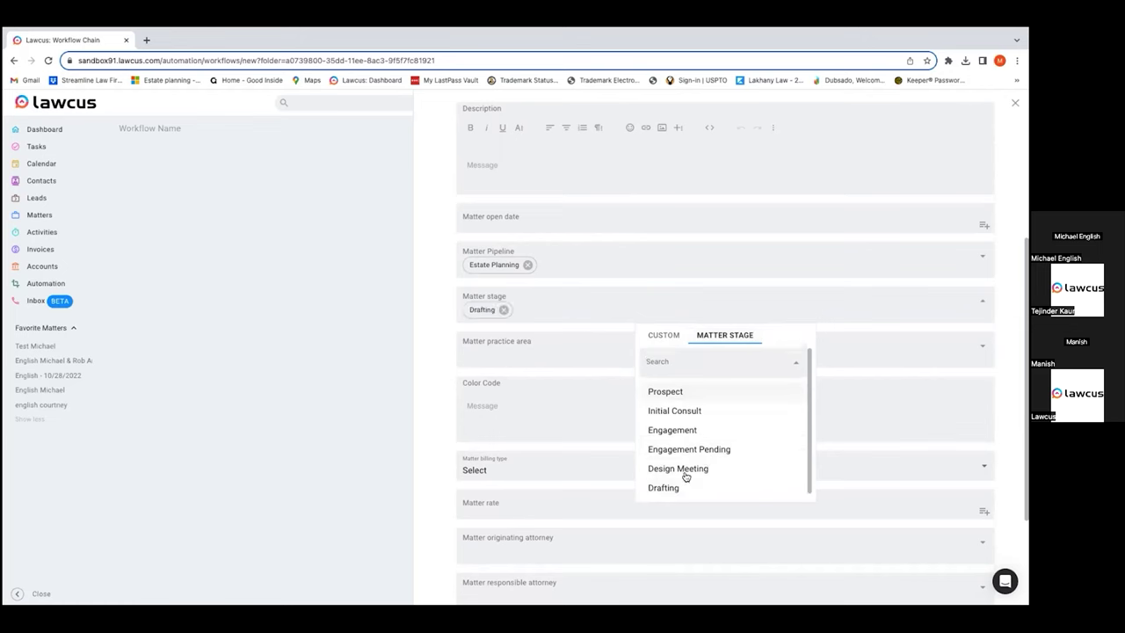
left_click(434, 375)
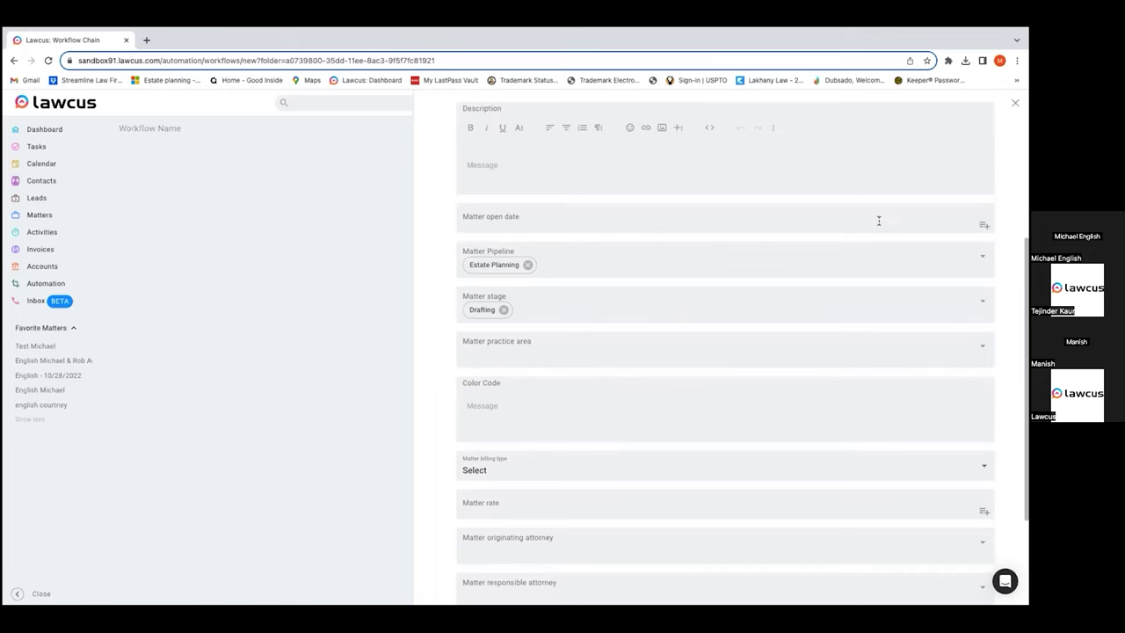
left_click(1015, 103)
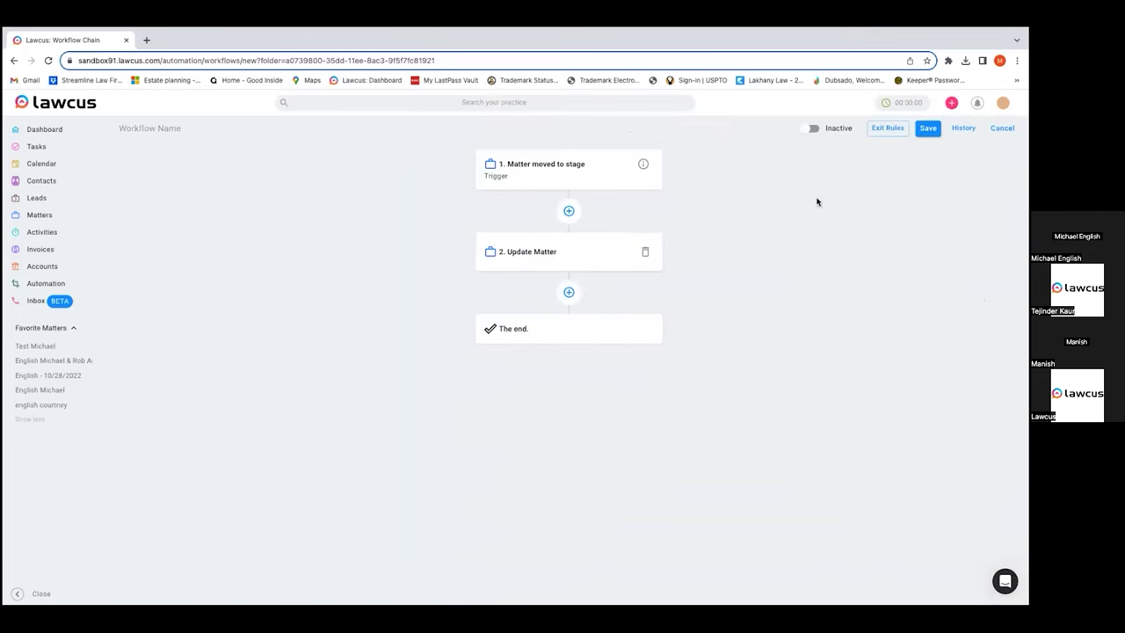
Insert a Send Email action as the new step after Update Matter and begin choosing its sender
left_click(568, 292)
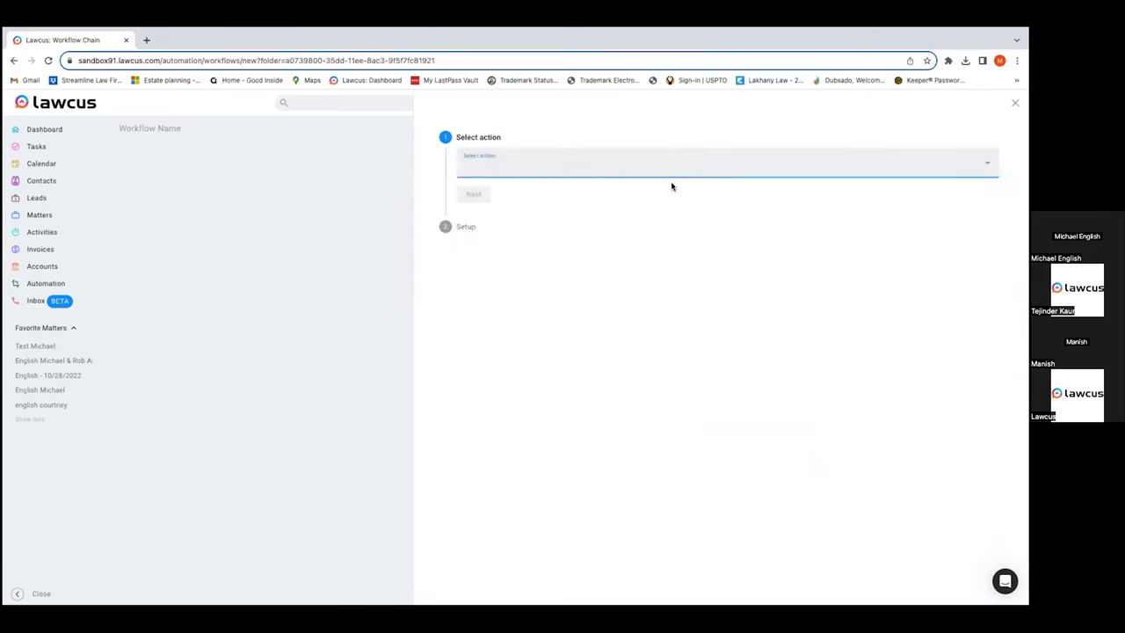
left_click(693, 169)
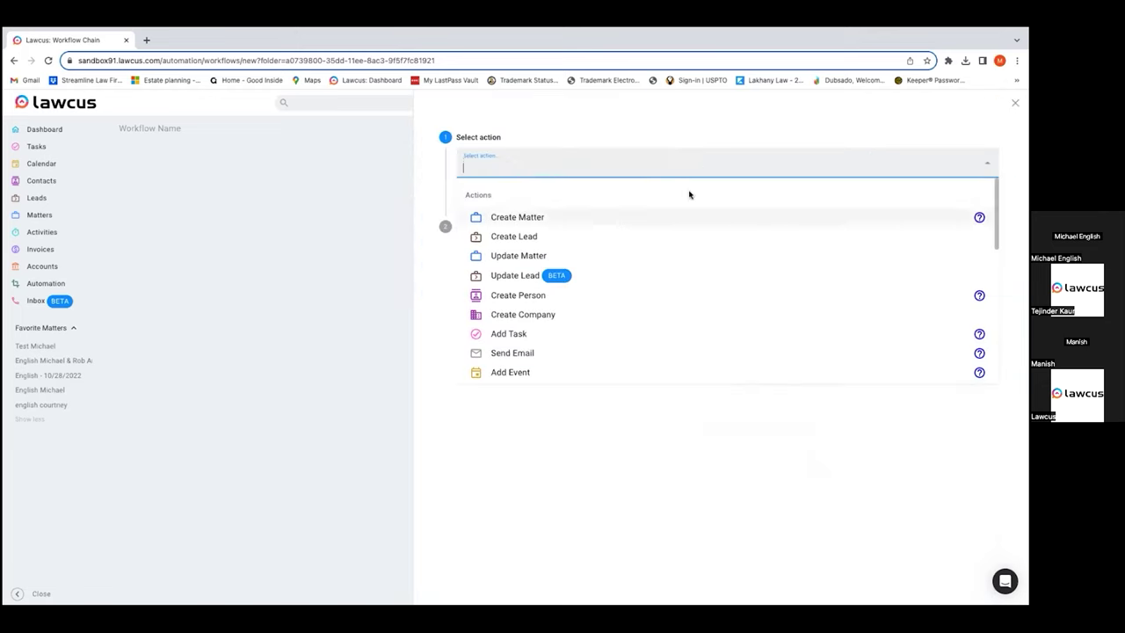
left_click(535, 353)
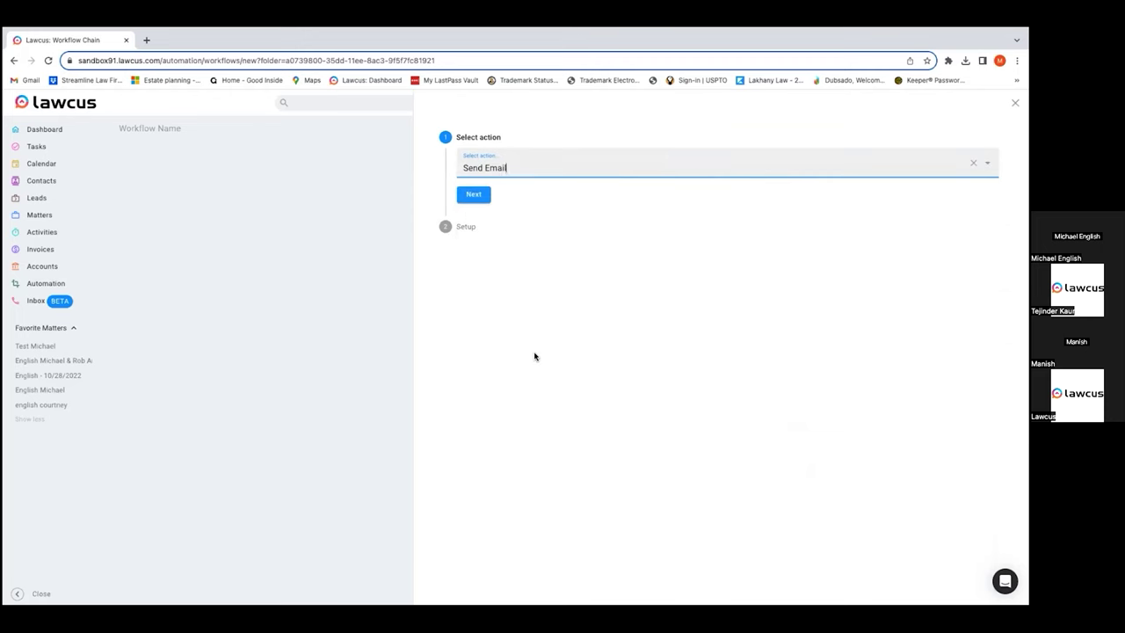
left_click(479, 197)
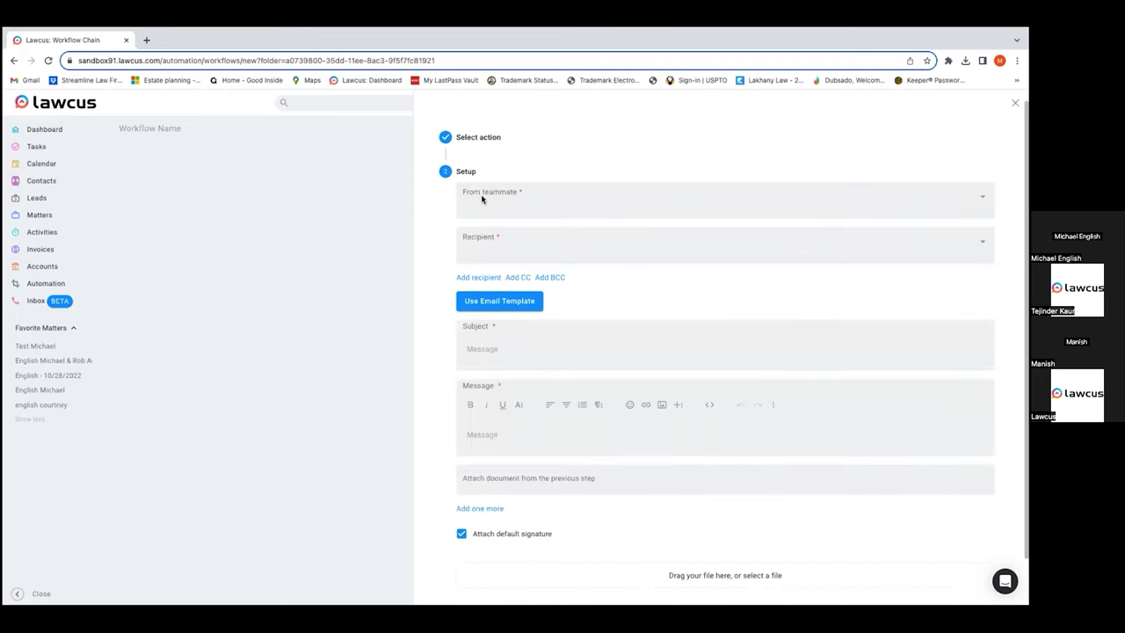
left_click(578, 203)
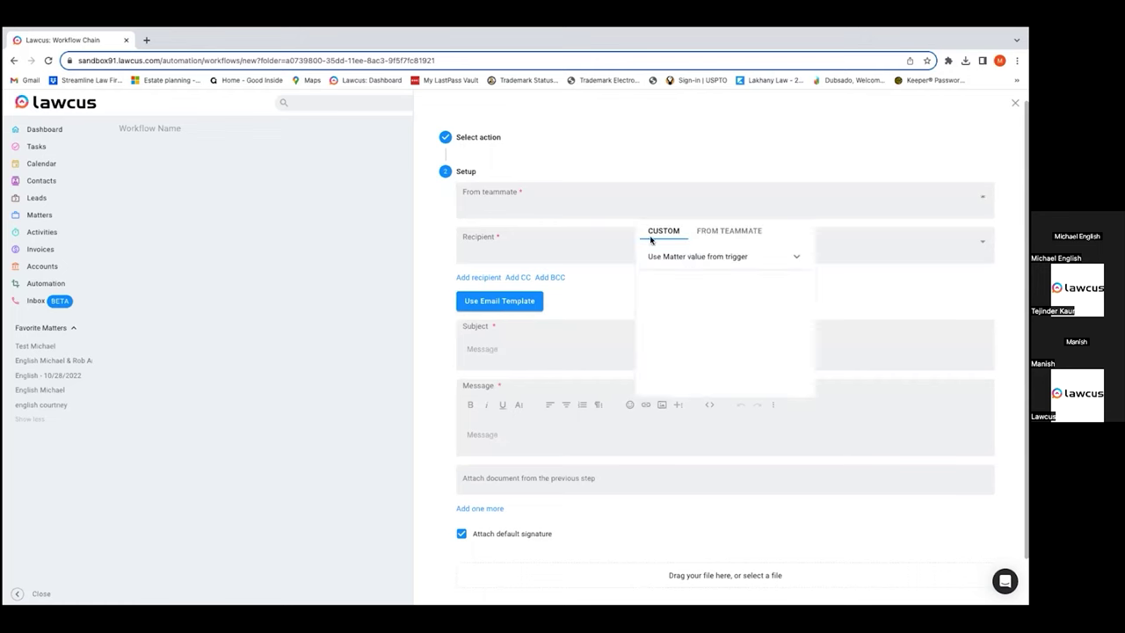
Send the email from the matter's responsible attorney to the matter client
left_click(691, 264)
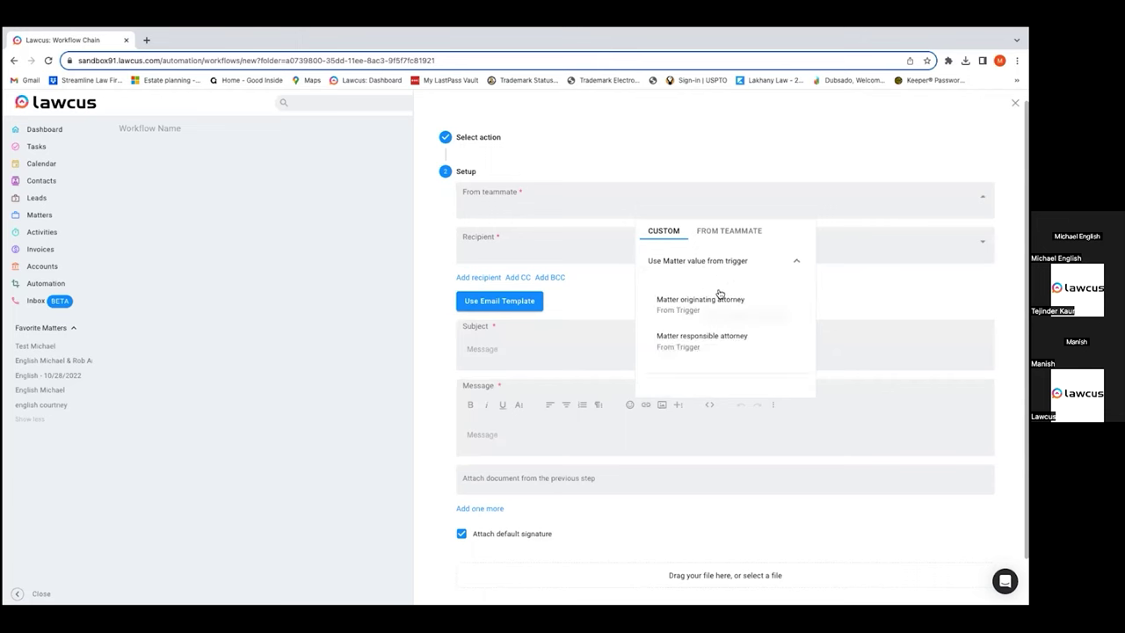
left_click(716, 349)
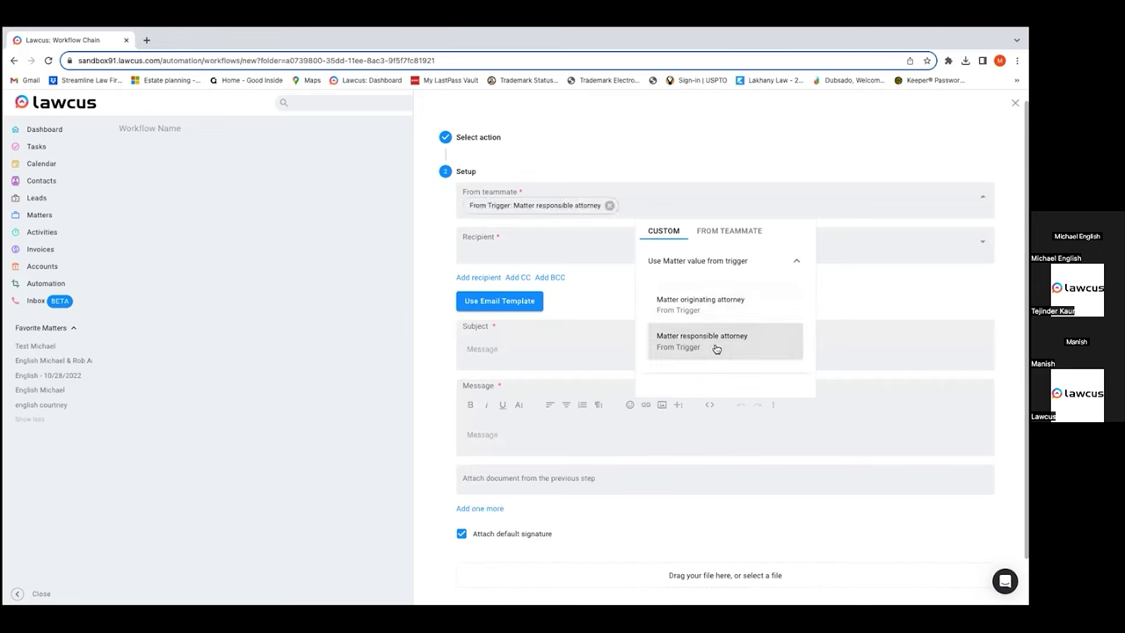
left_click(589, 249)
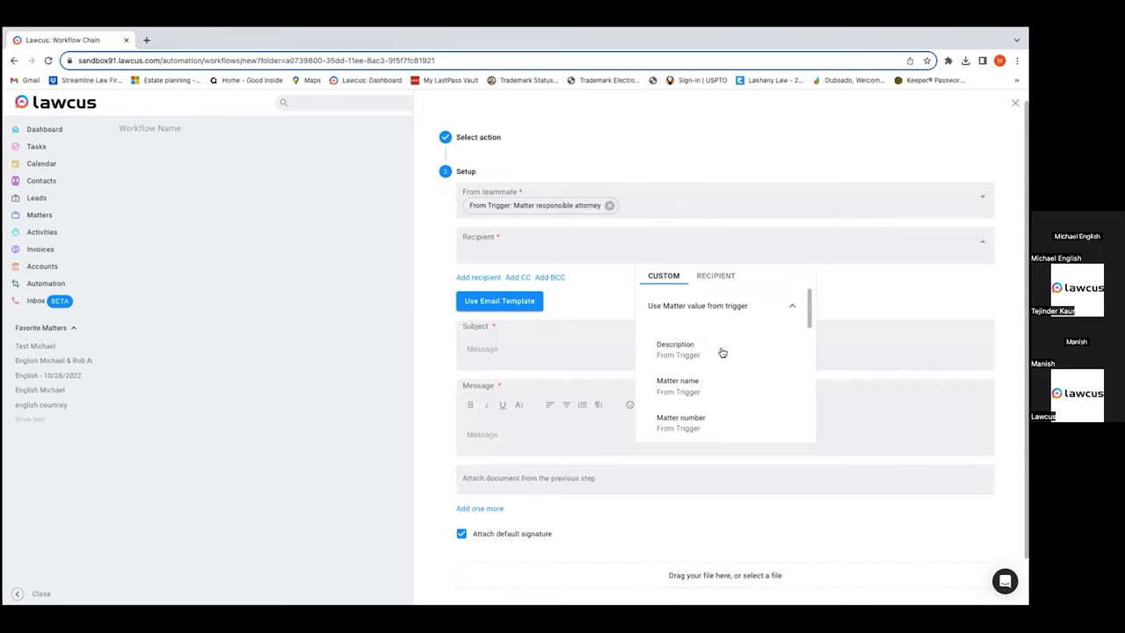
scroll(721, 369, "down", 3)
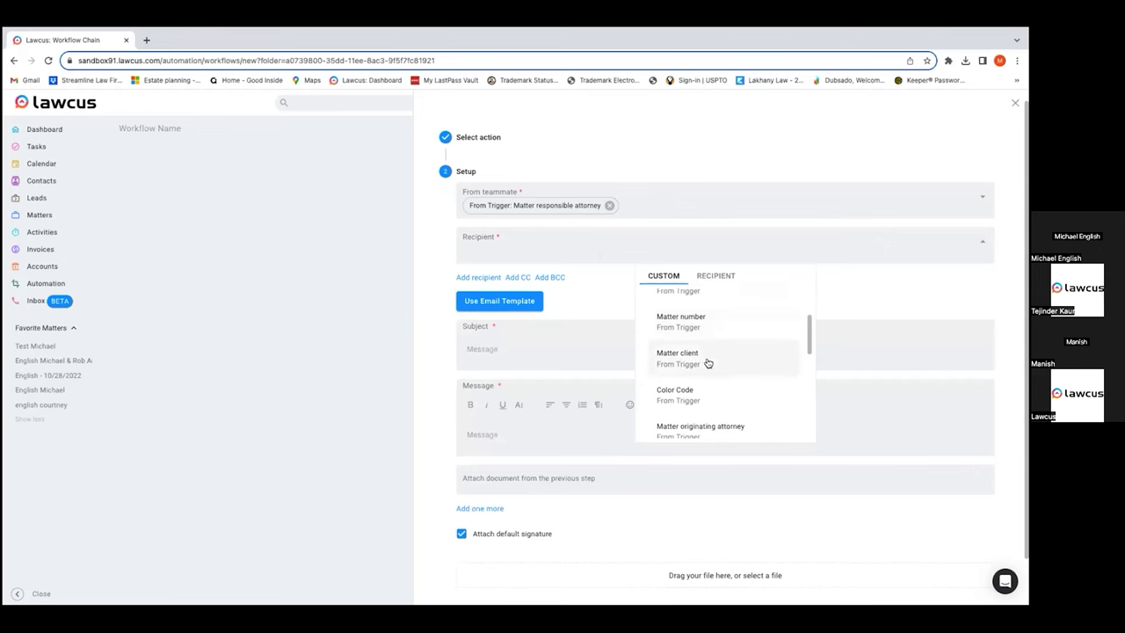
left_click(707, 361)
left_click(549, 358)
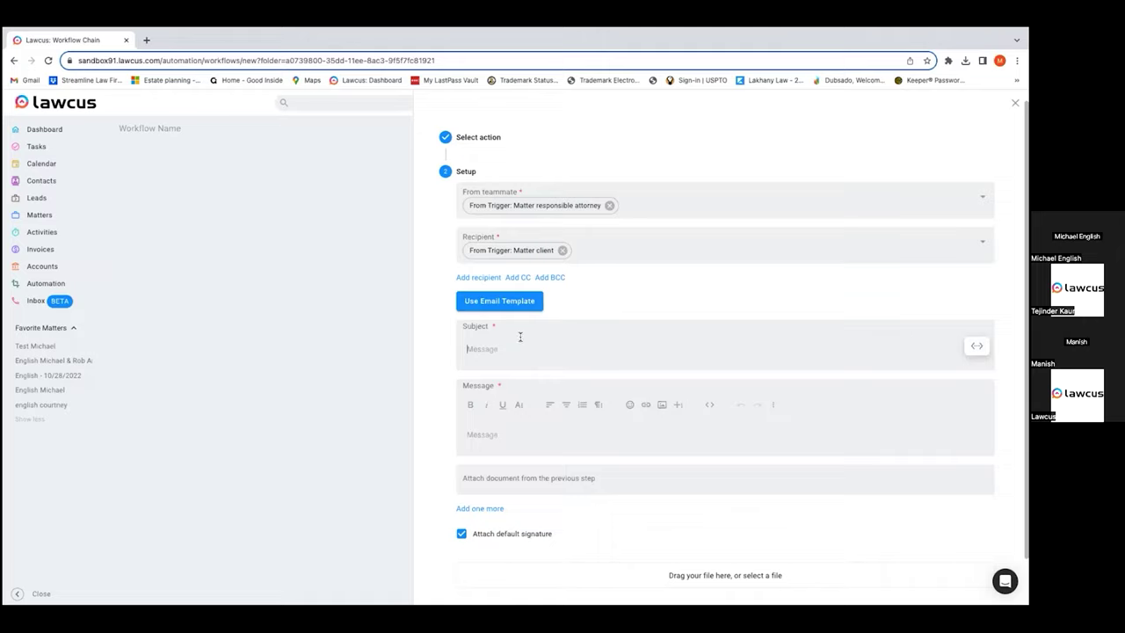
Check for an email template without using one, then close the email setup
left_click(515, 300)
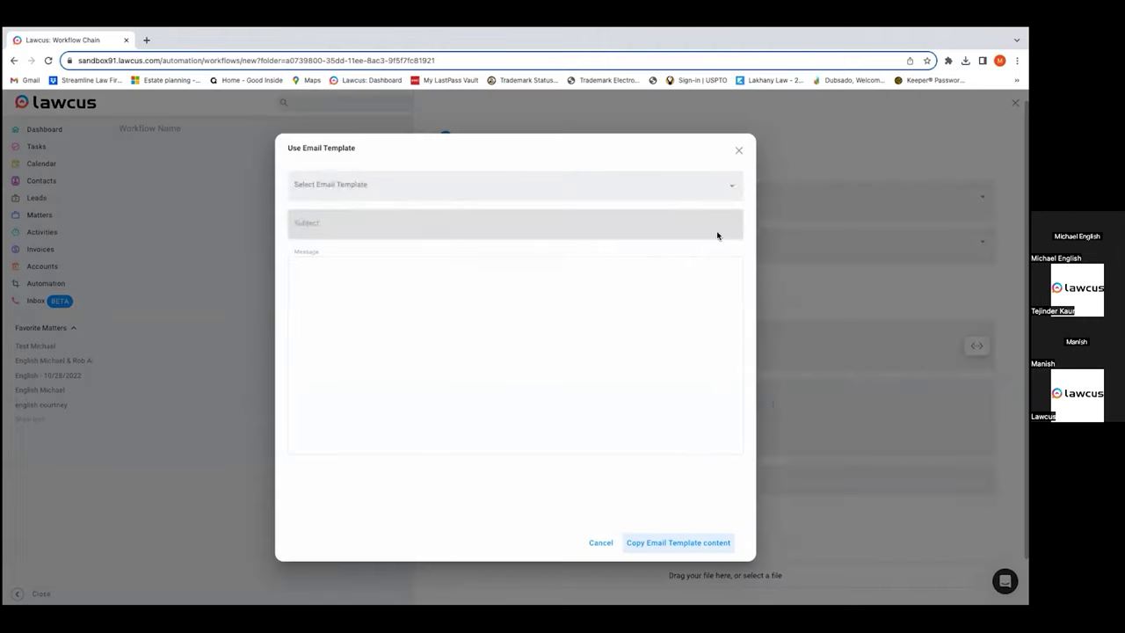
left_click(733, 186)
left_click(738, 152)
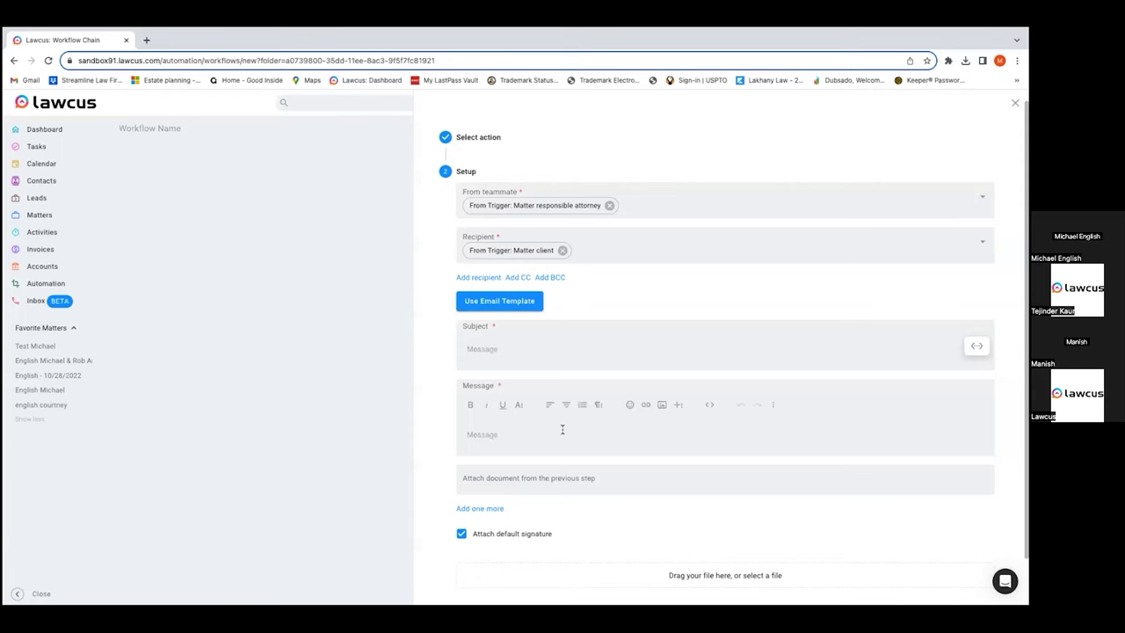
key("Escape")
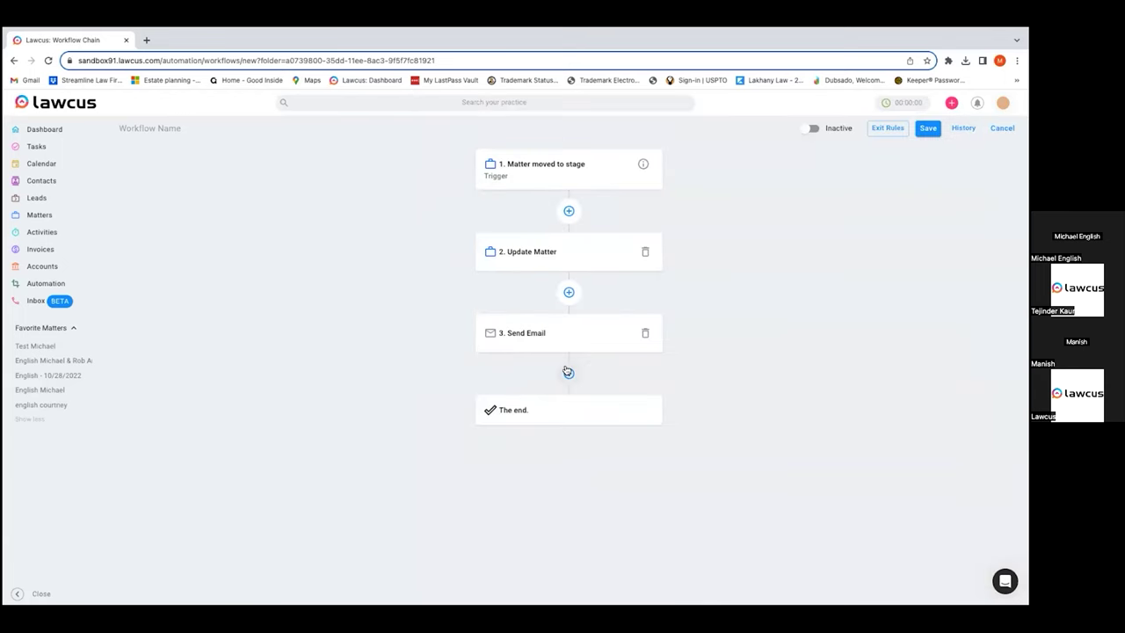
left_click(569, 373)
Add Create Document as the next action after Send Email
left_click(685, 161)
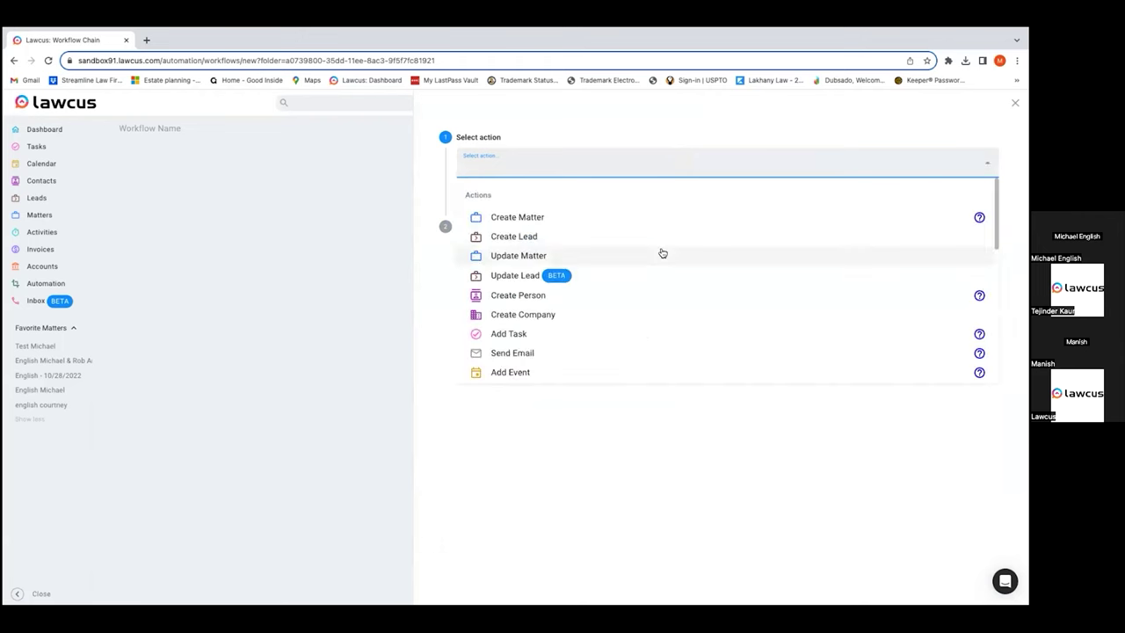
scroll(661, 253, "down", 1)
scroll(662, 253, "down", 1)
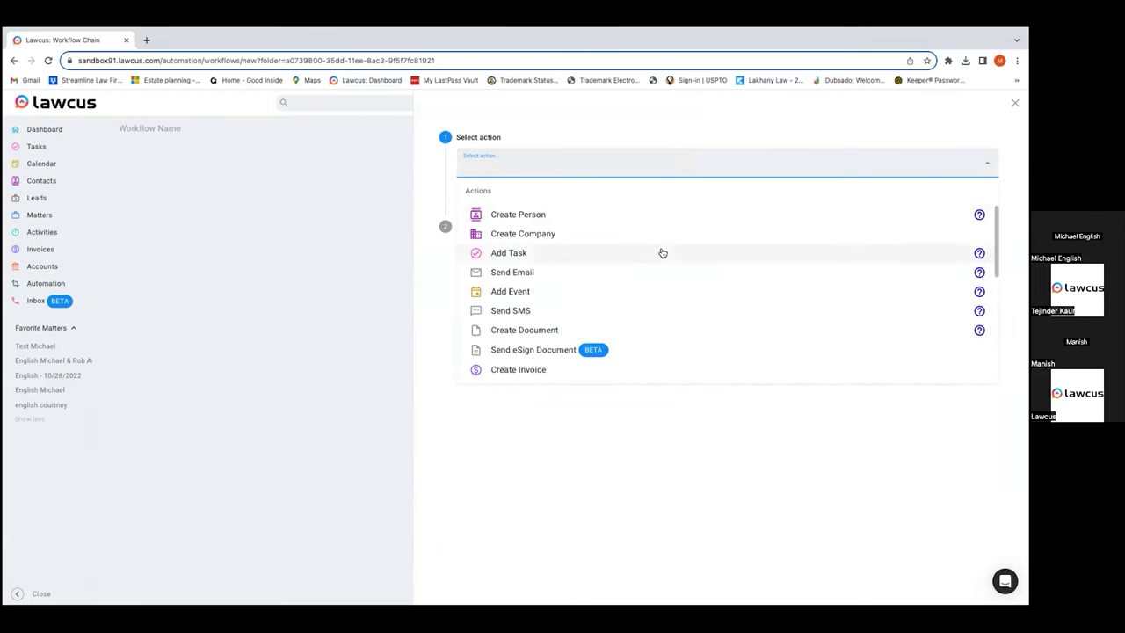
scroll(662, 253, "down", 1)
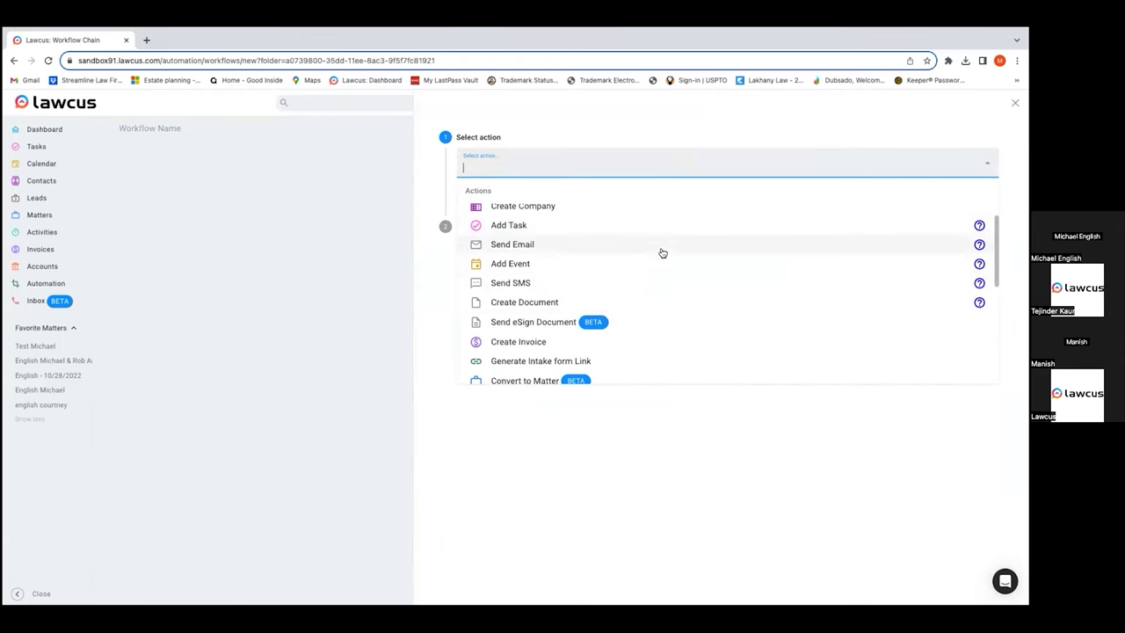
left_click(603, 305)
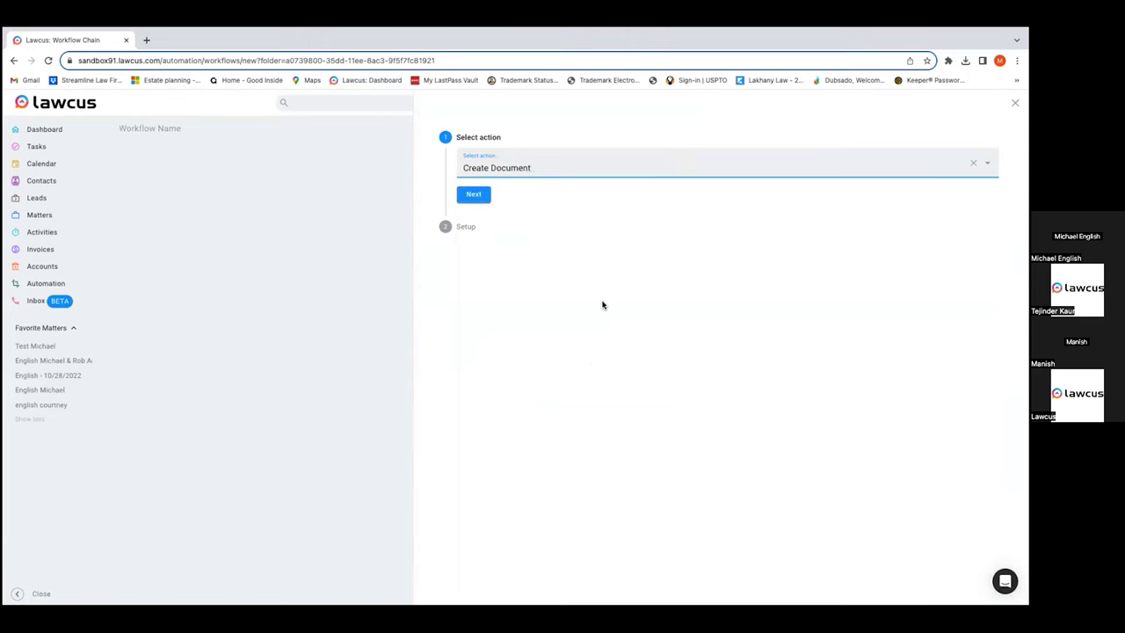
left_click(483, 198)
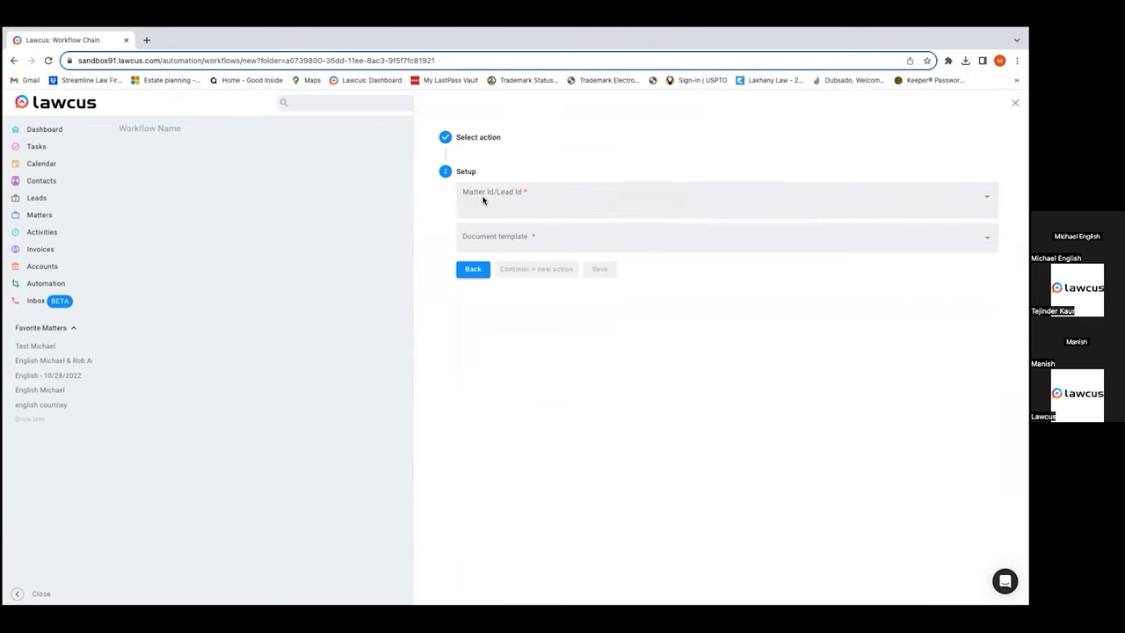
Use the trigger's Matter Id/Lead Id, pick template A_Client_K_4.21.21, and save the workflow
left_click(562, 205)
left_click(676, 251)
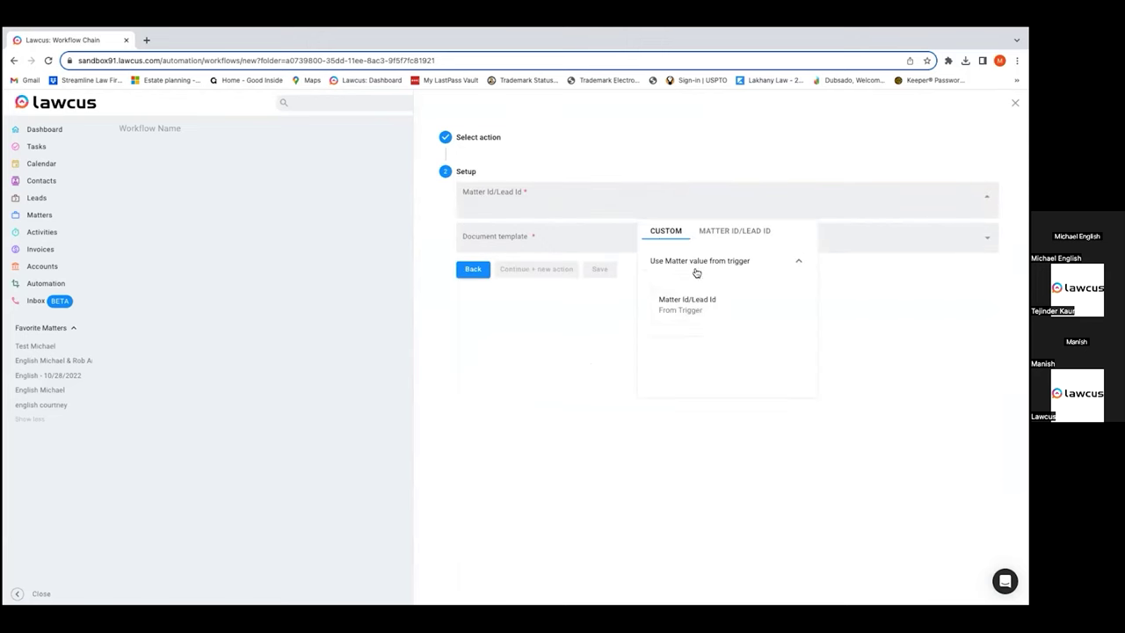
left_click(694, 305)
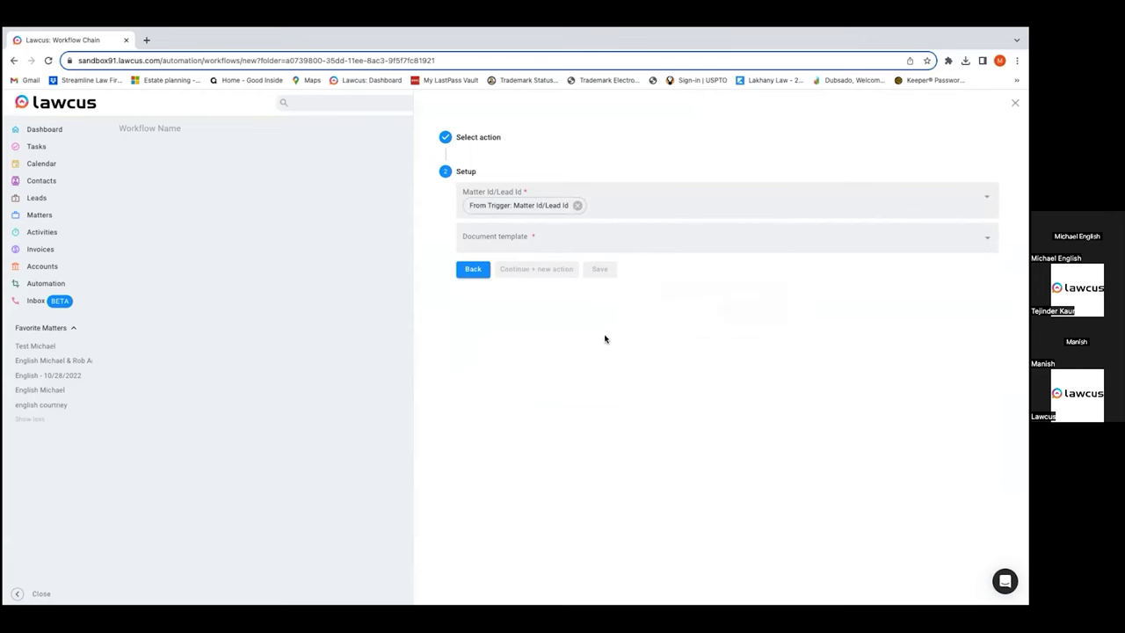
left_click(607, 229)
left_click(567, 267)
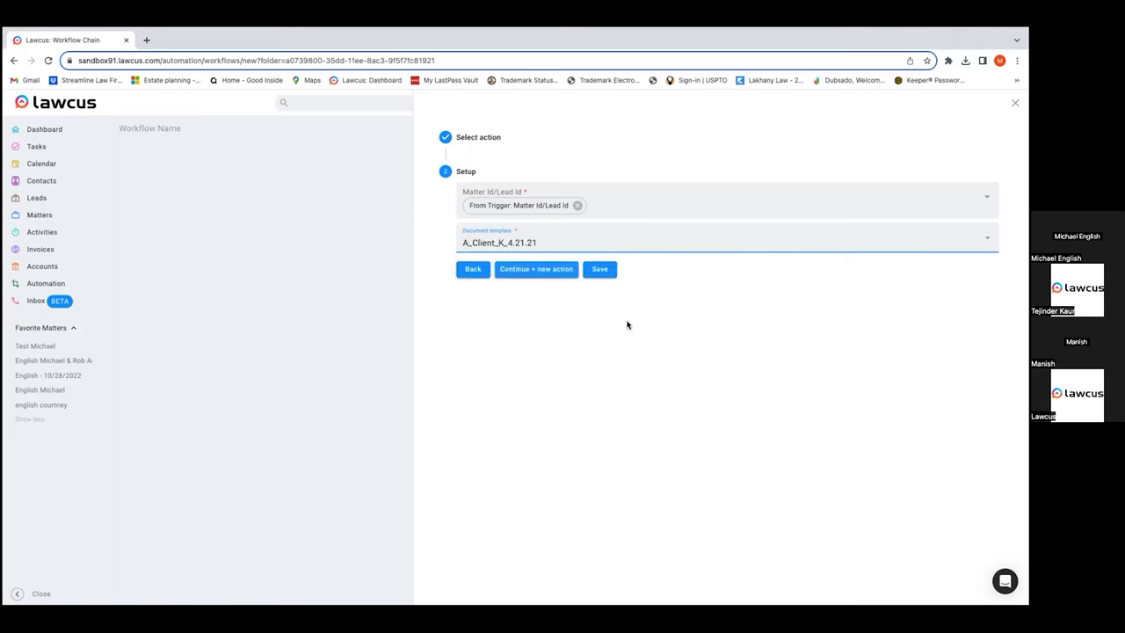
left_click(604, 274)
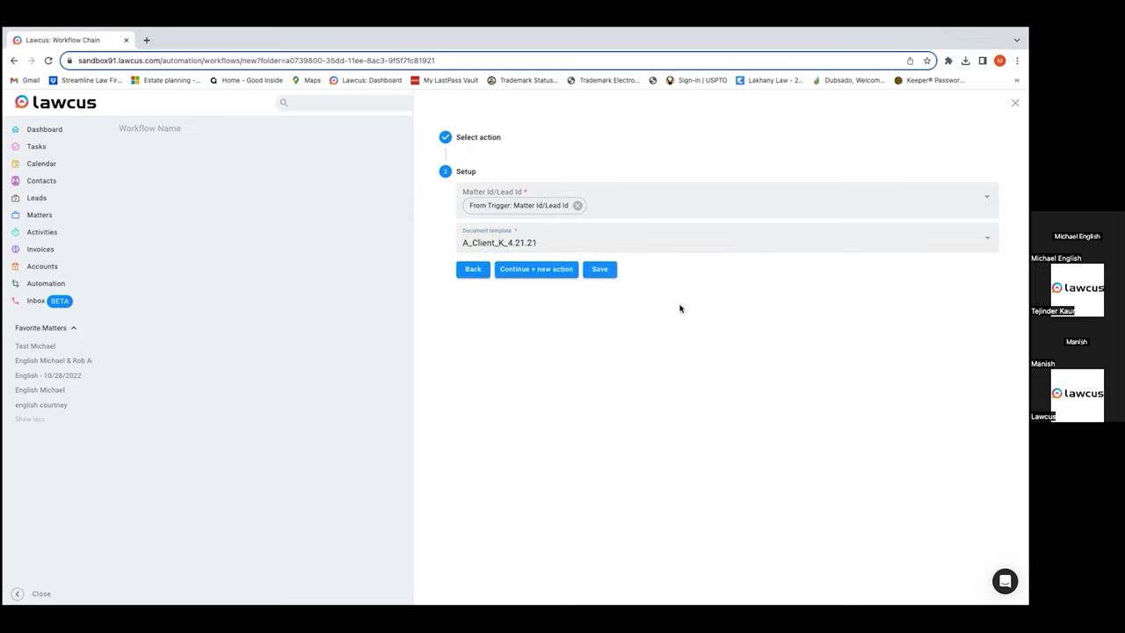
left_click(611, 275)
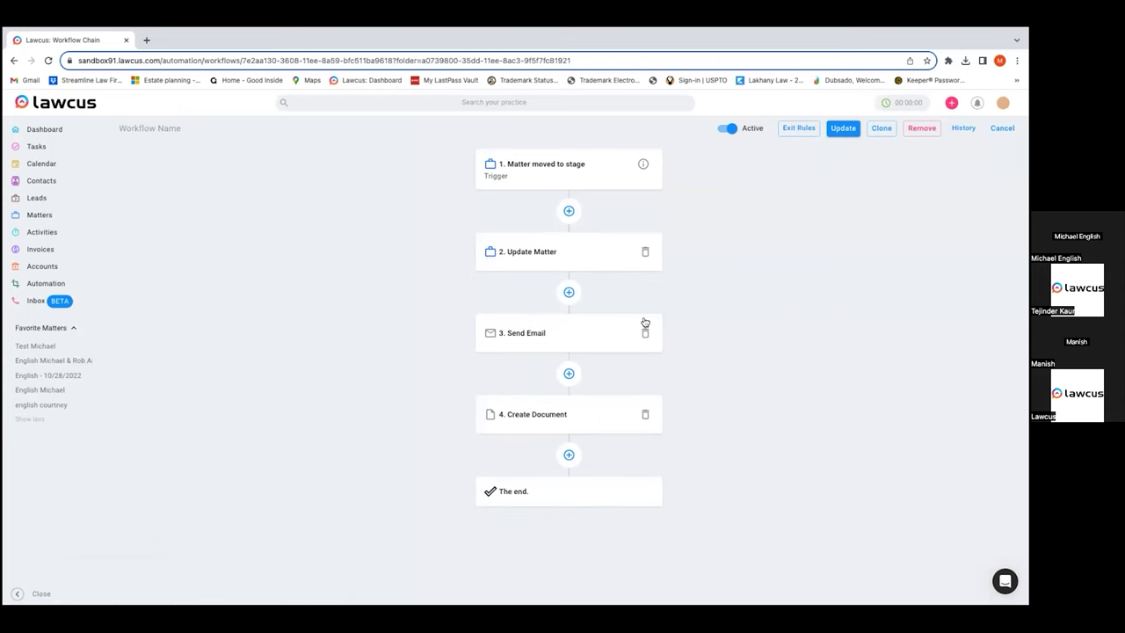
Add an Add Task step after Create Document, tied to the trigger's Matter Id/Lead Id
left_click(569, 456)
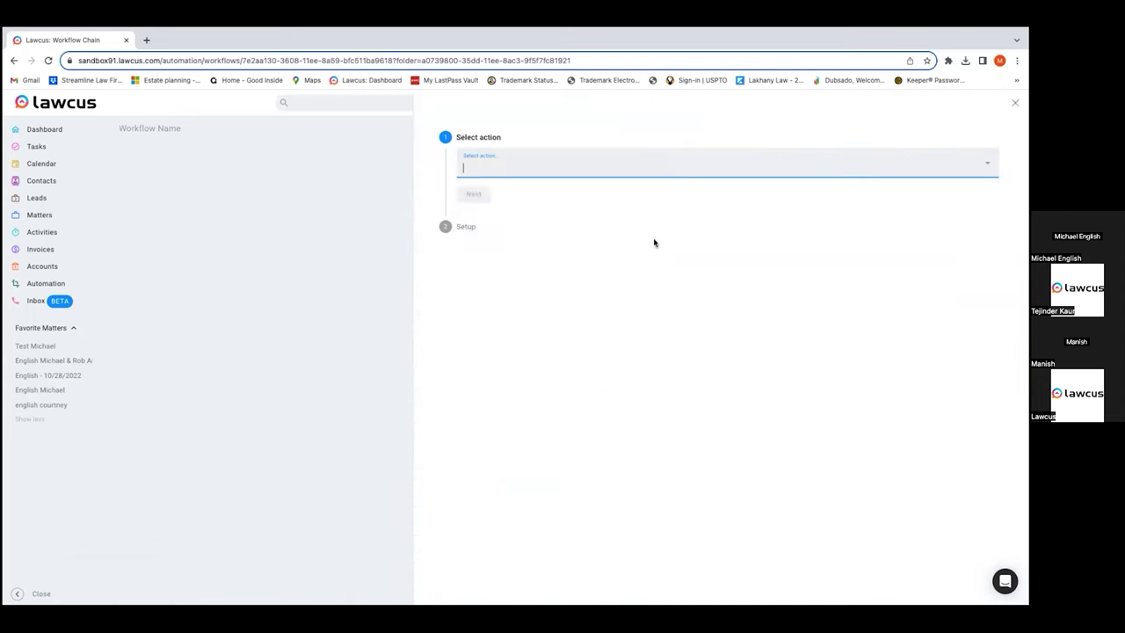
left_click(691, 176)
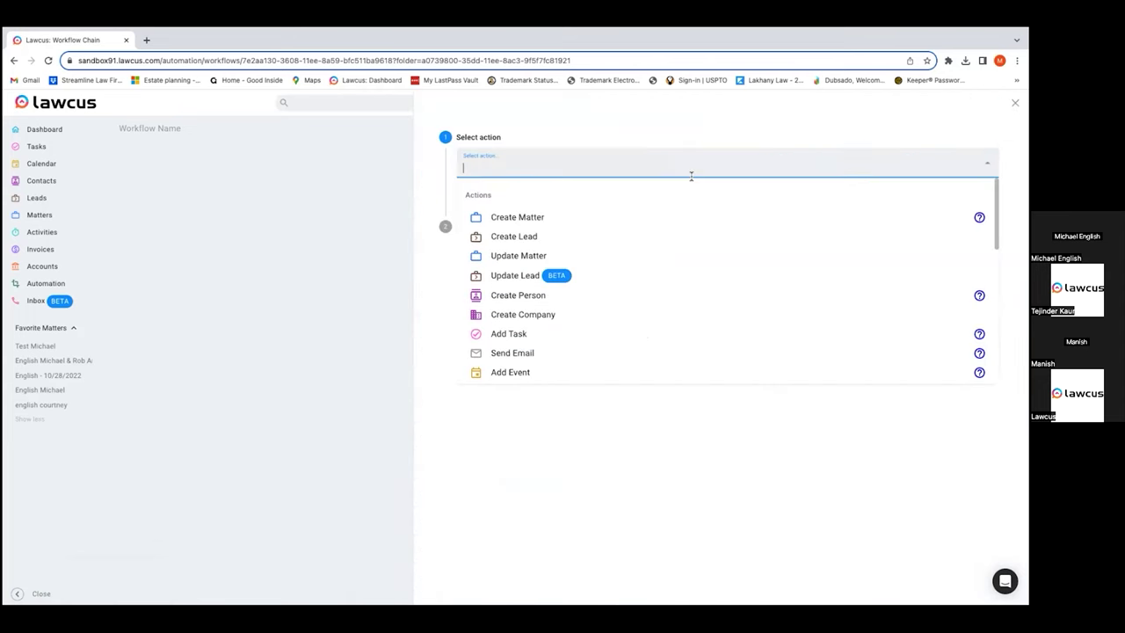
left_click(597, 330)
left_click(474, 195)
left_click(542, 209)
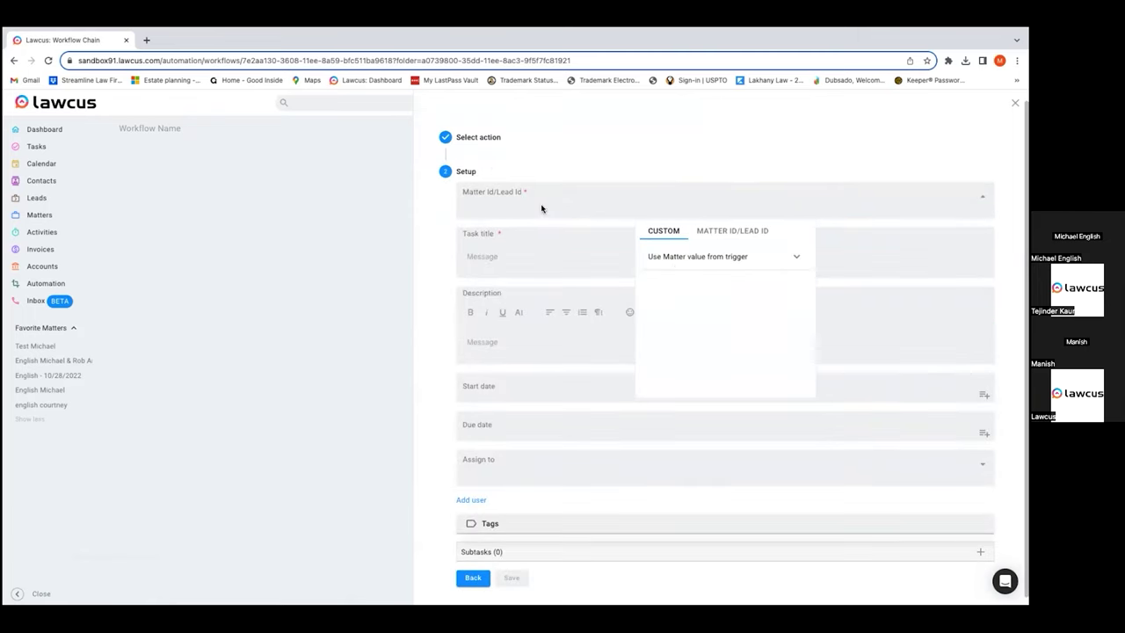
left_click(677, 259)
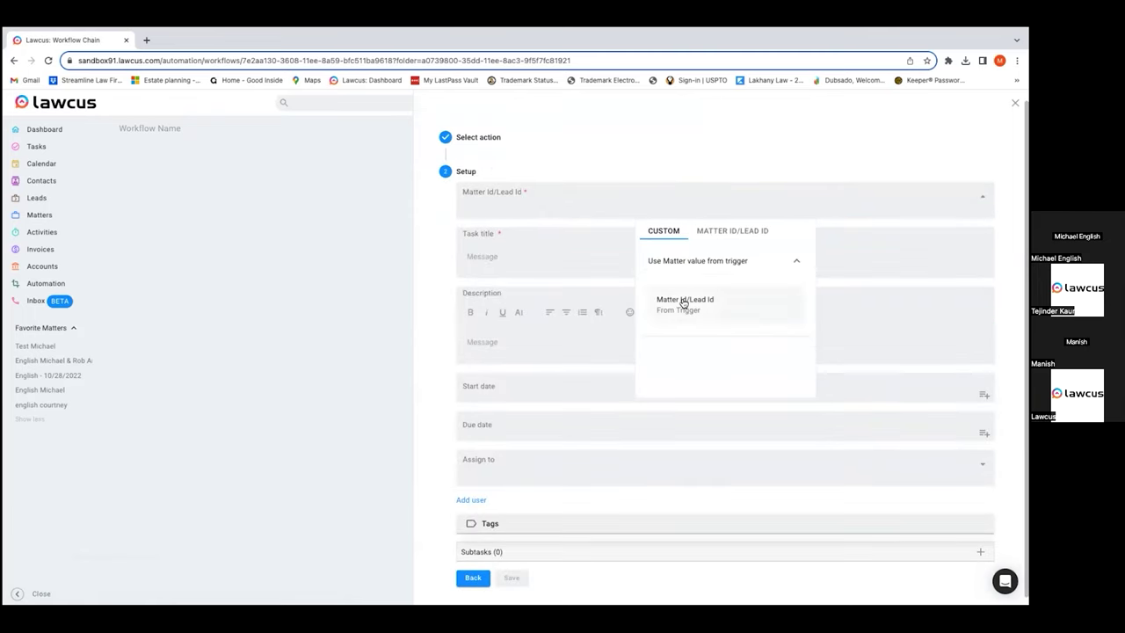
left_click(684, 303)
Title the task 'Review File', browse assignee options without picking one, and save the step
left_click(568, 260)
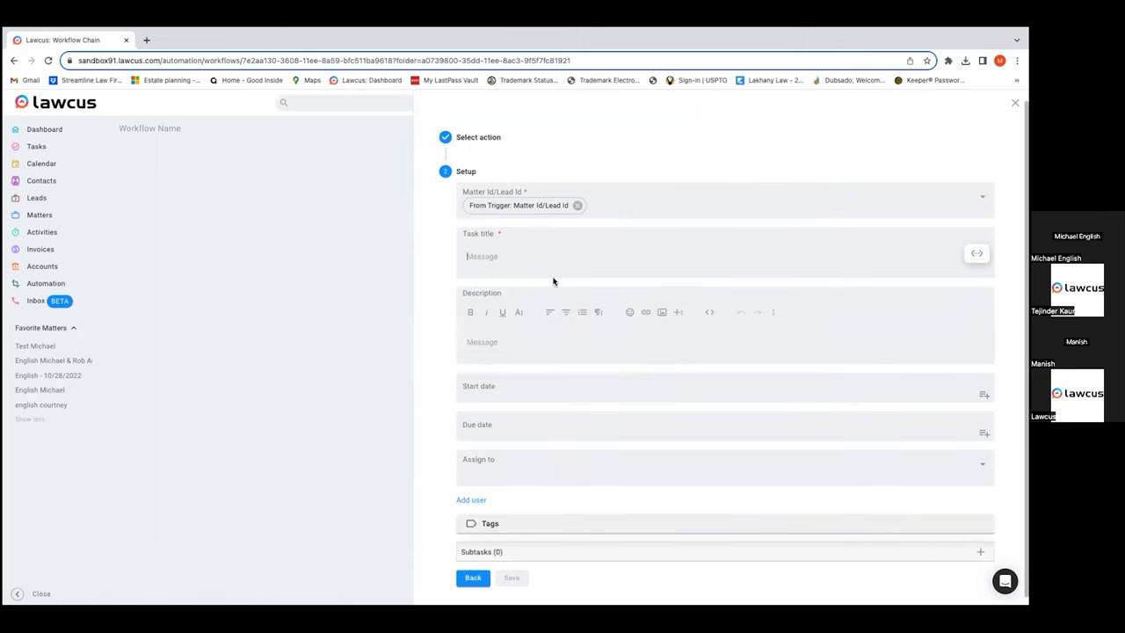
type("Review File")
left_click(623, 467)
left_click(714, 315)
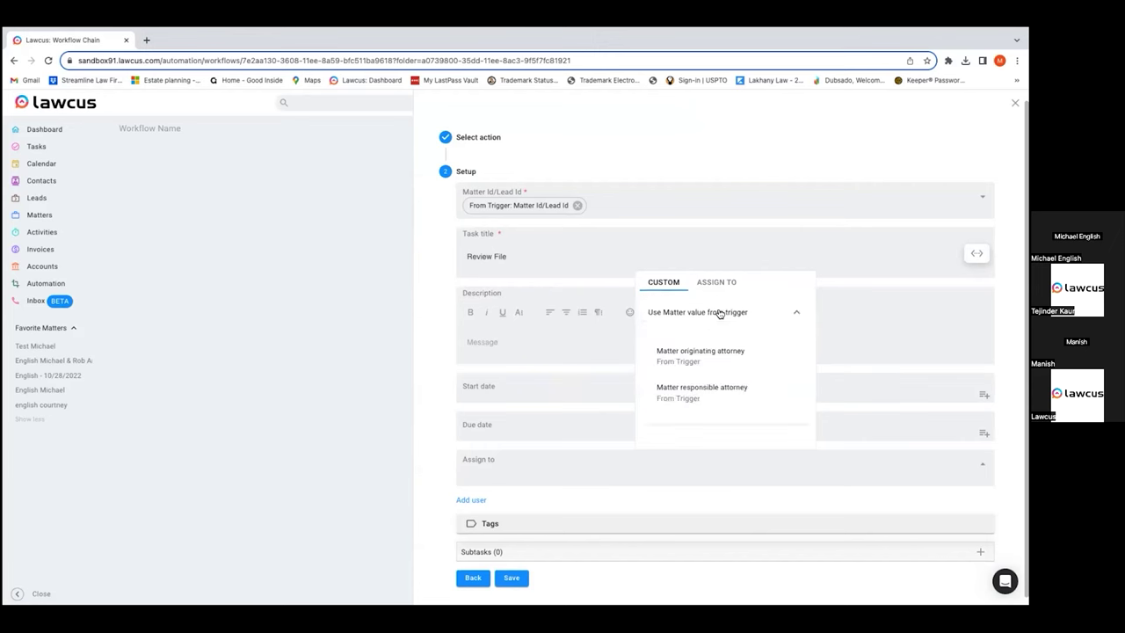
left_click(716, 282)
left_click(666, 284)
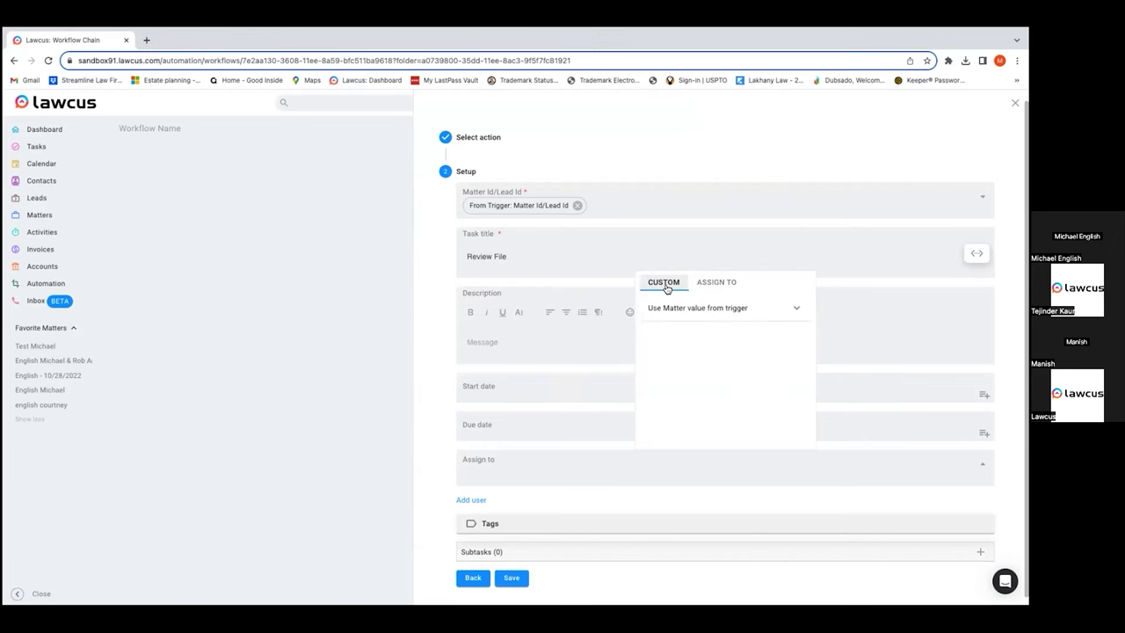
left_click(715, 312)
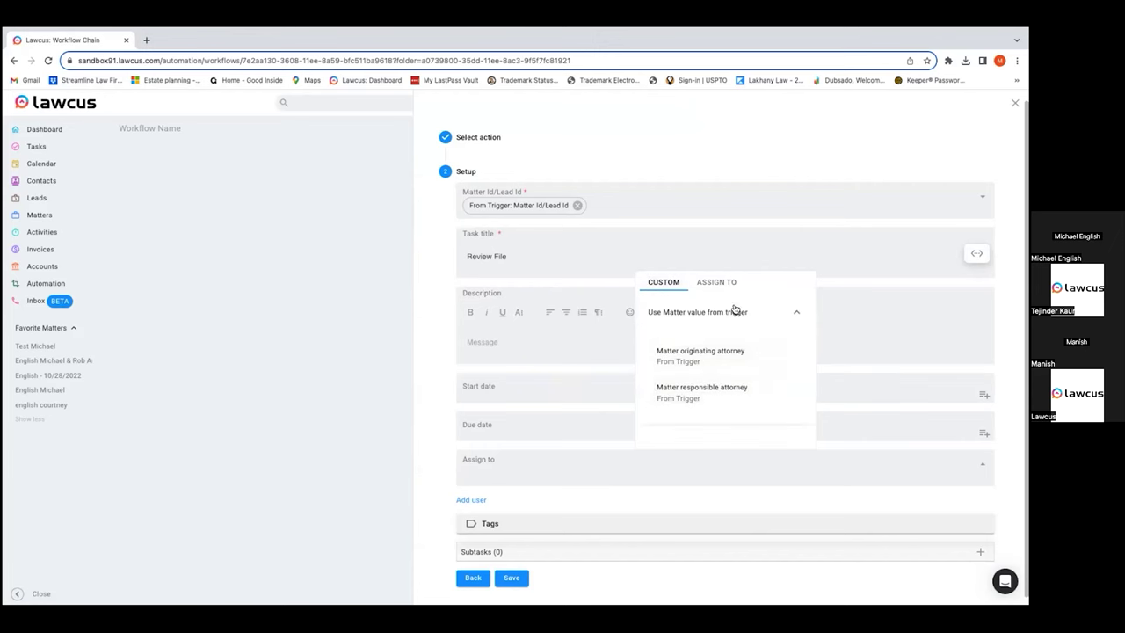
left_click(905, 254)
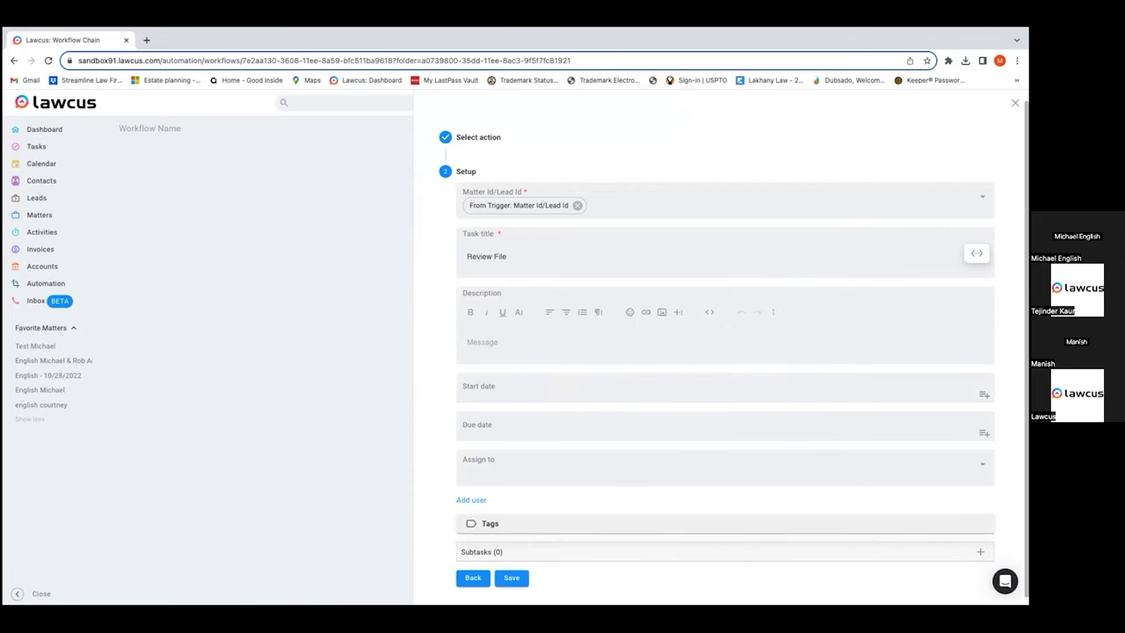
key("Return")
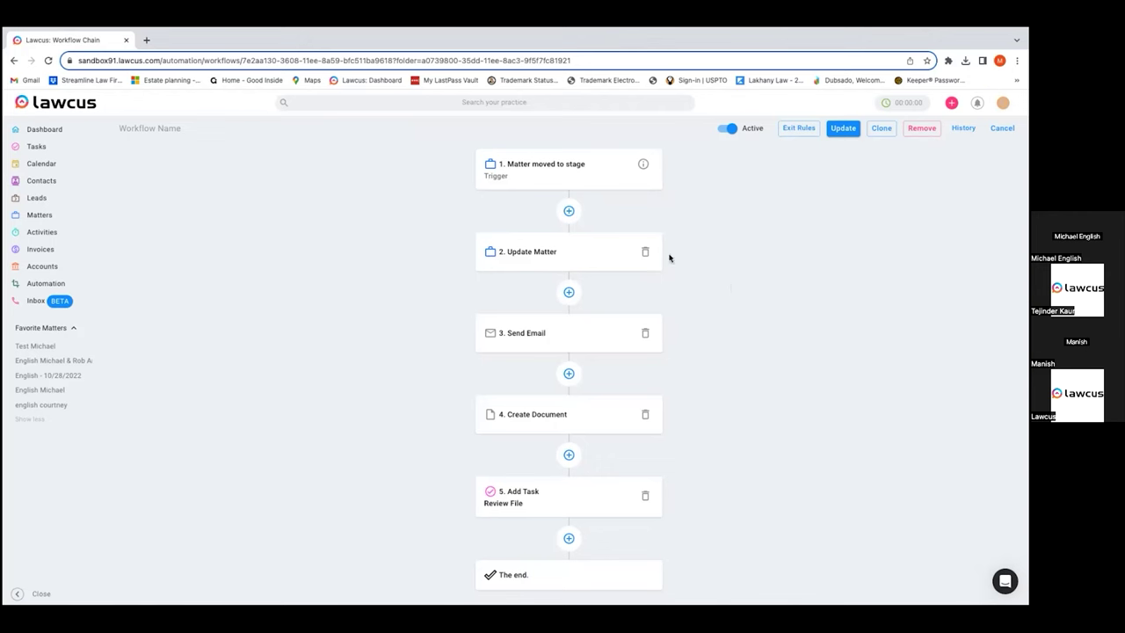
Take Chrome out of full screen and bring the PowerPoint presentation forward
mouse_move(482, 29)
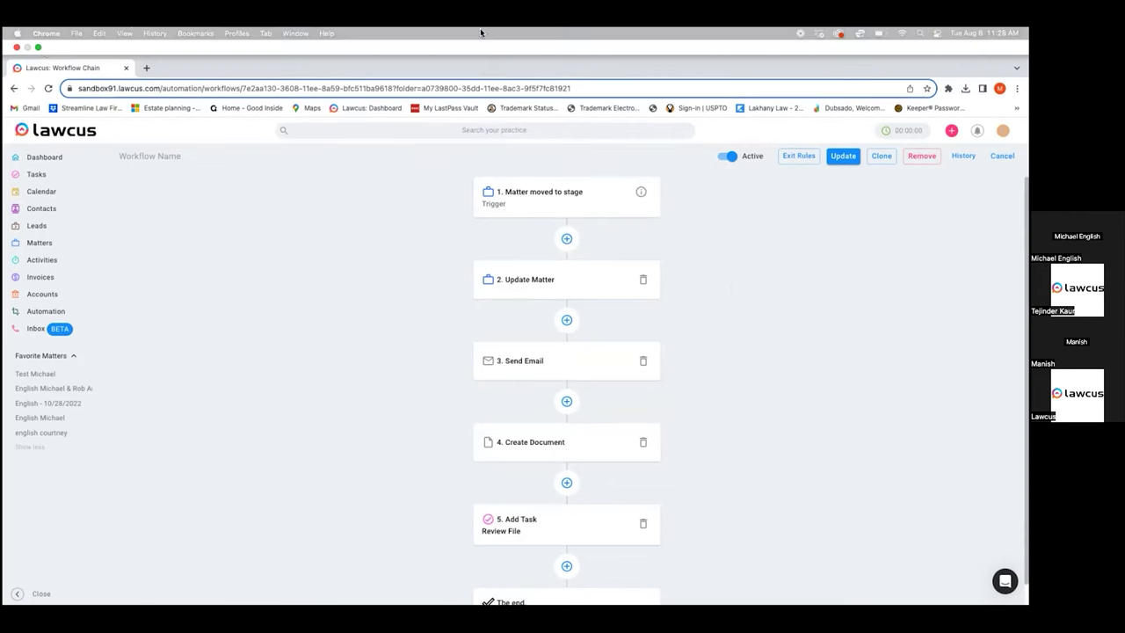
left_click(36, 47)
left_click(125, 97)
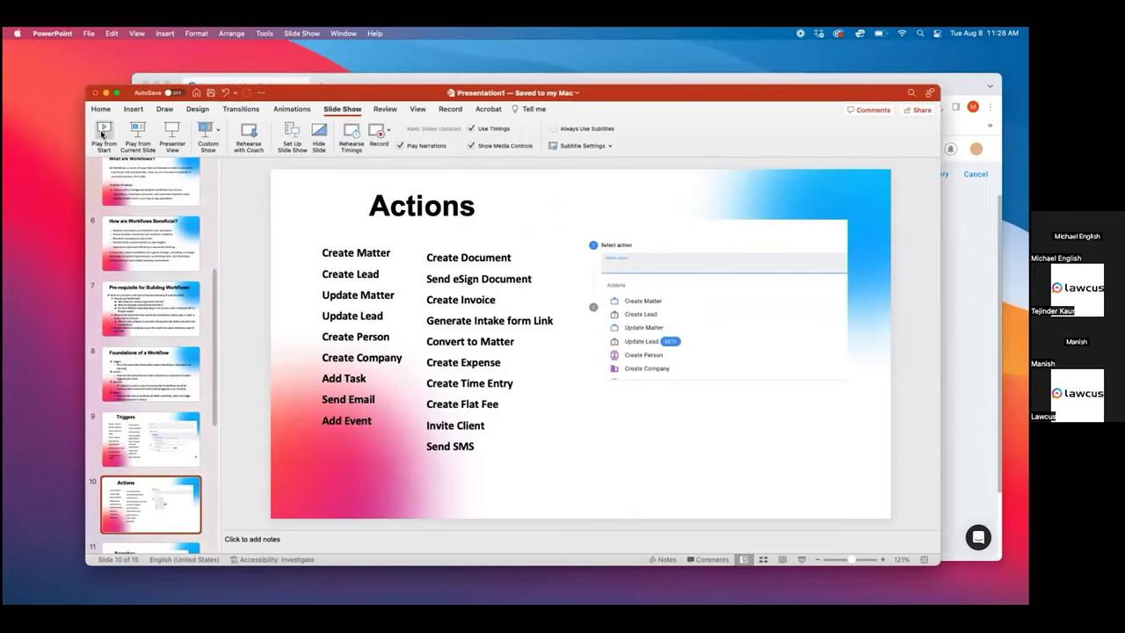
Present the Actions and Searches slides, then return to the Lawcus workflow chain
left_click(140, 130)
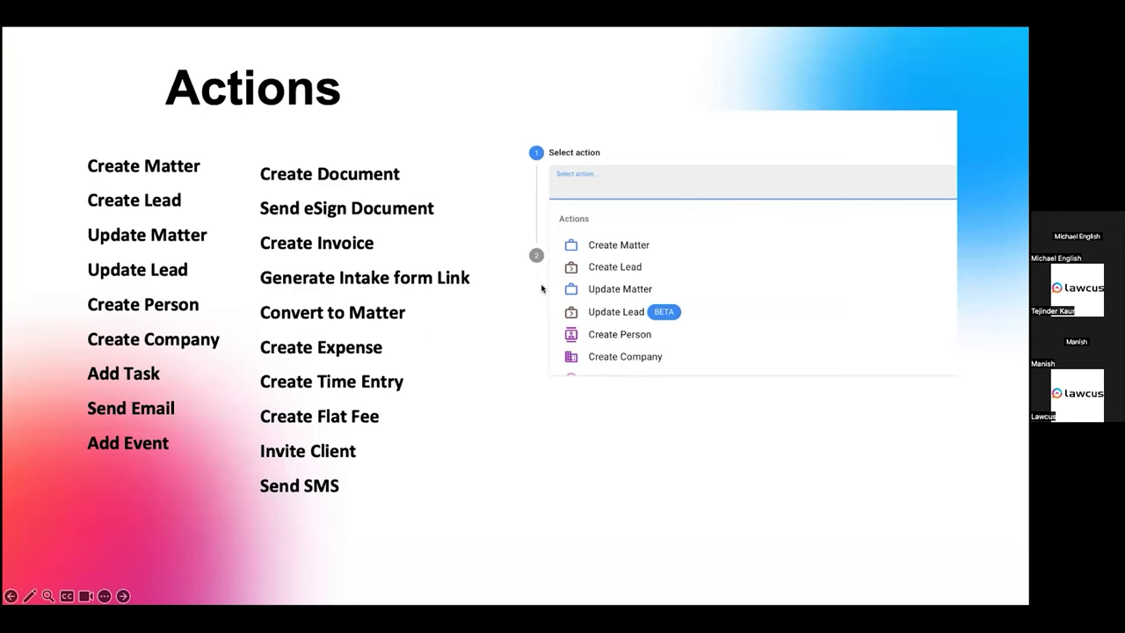
left_click(541, 288)
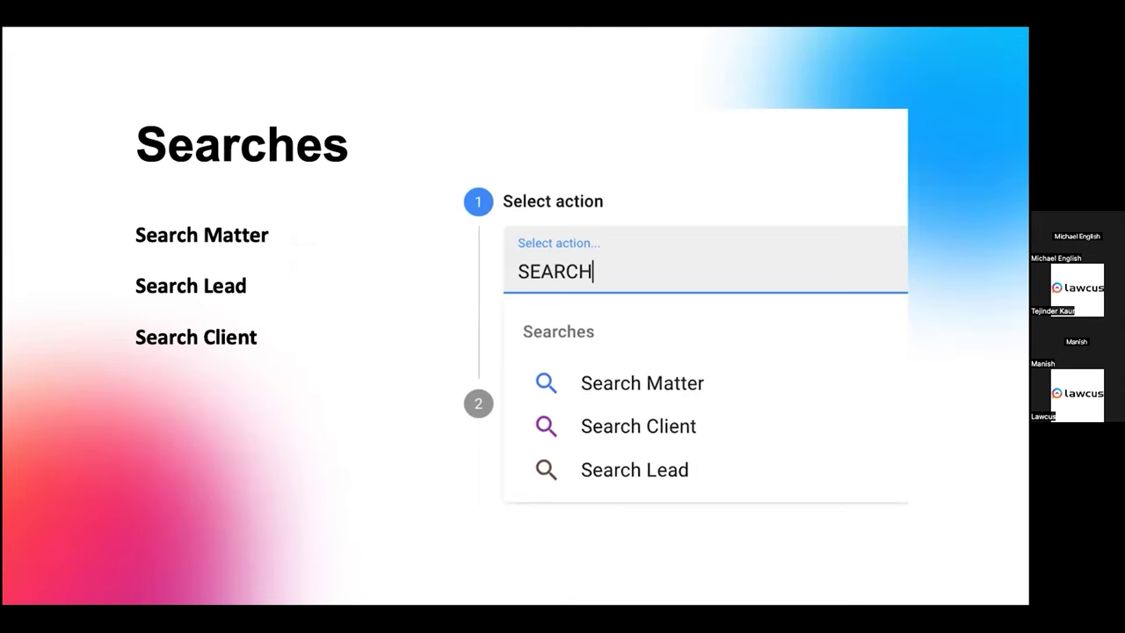
key("Escape")
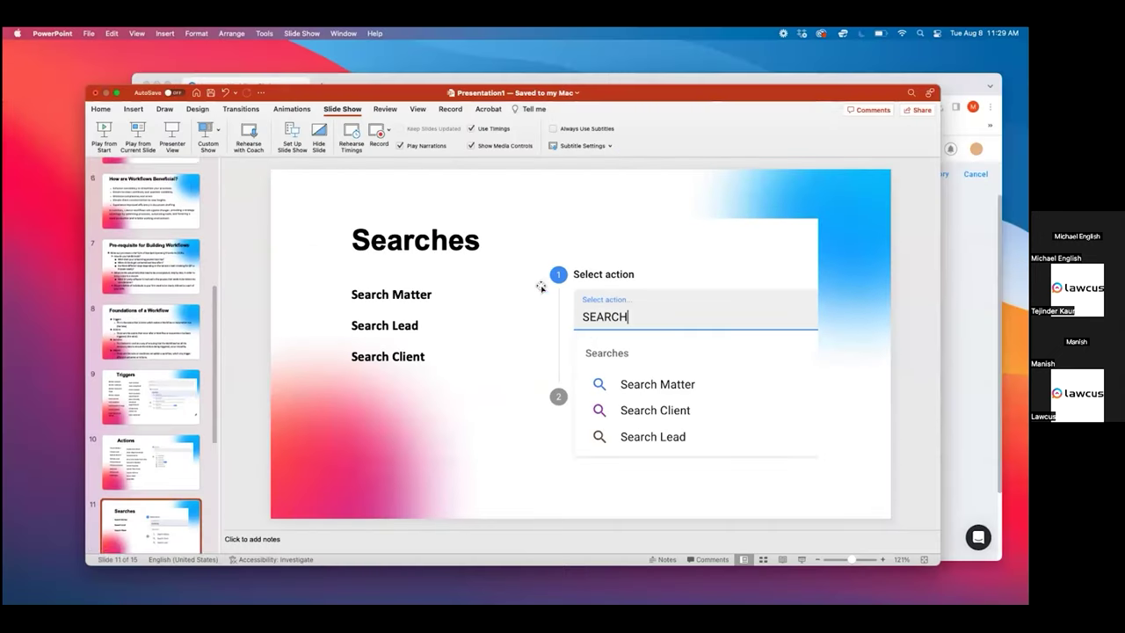
left_click(611, 77)
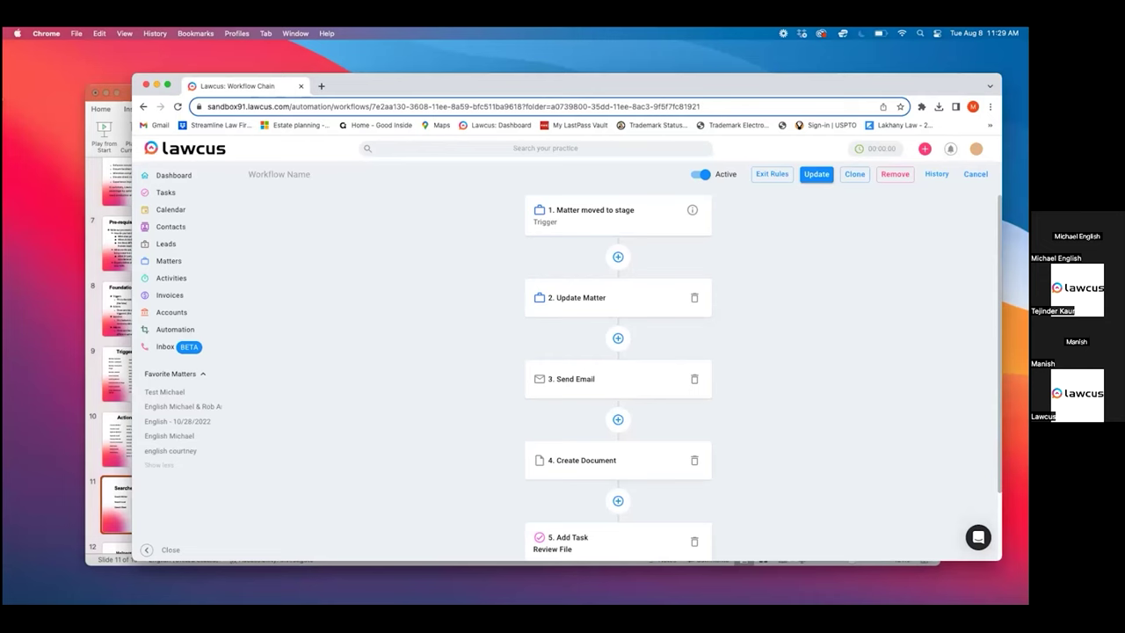
Update the current workflow, then start a new one triggered by Task completed
left_click(816, 174)
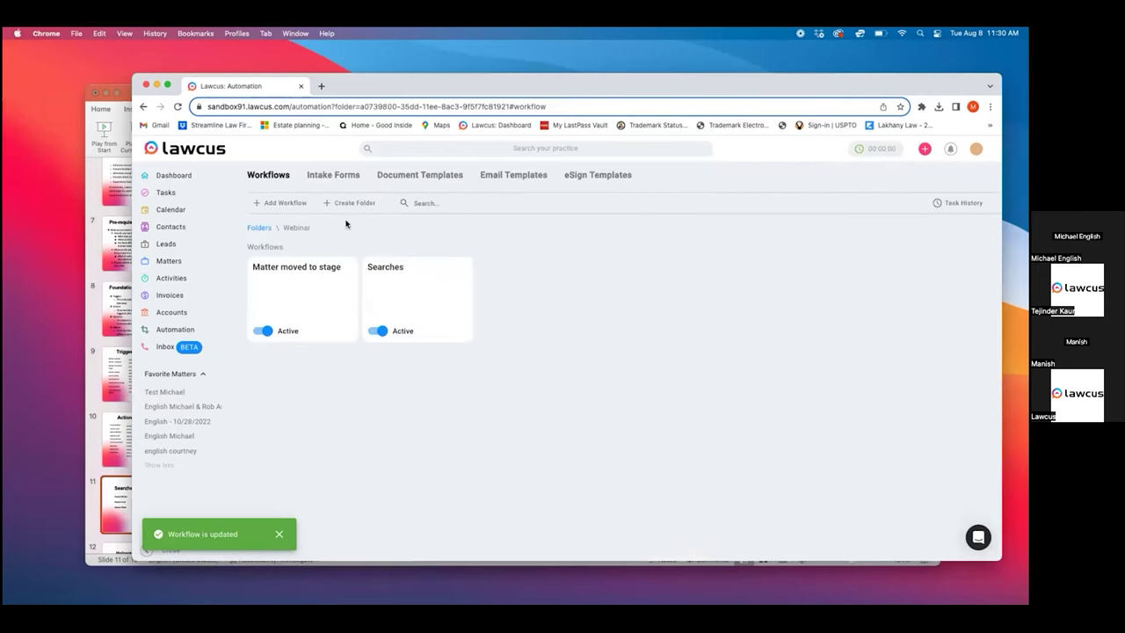
left_click(287, 202)
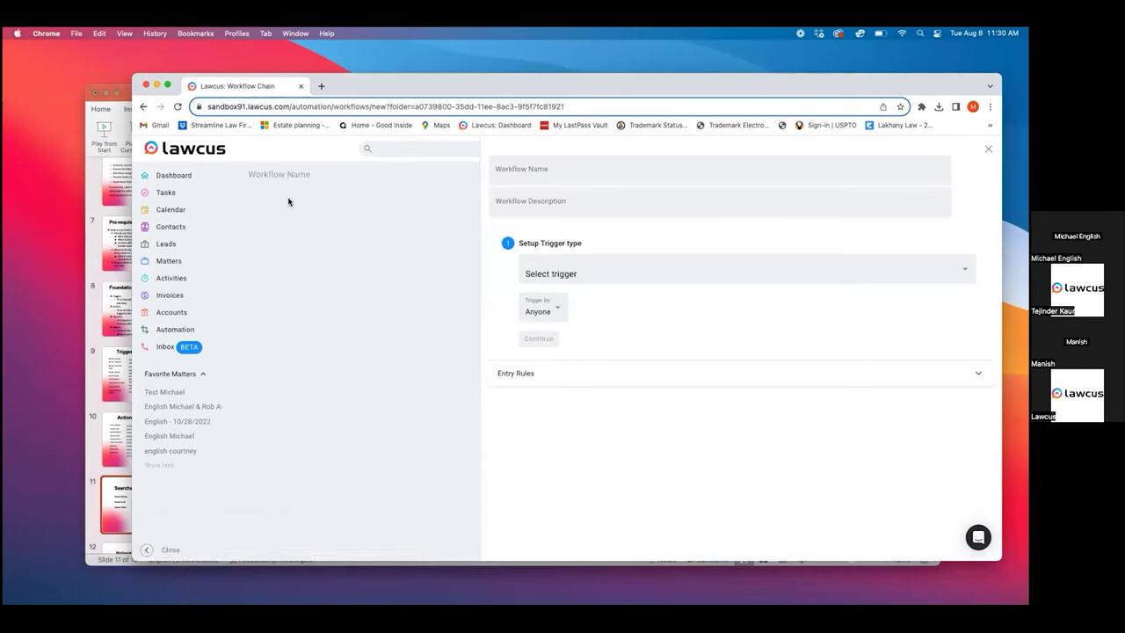
left_click(627, 274)
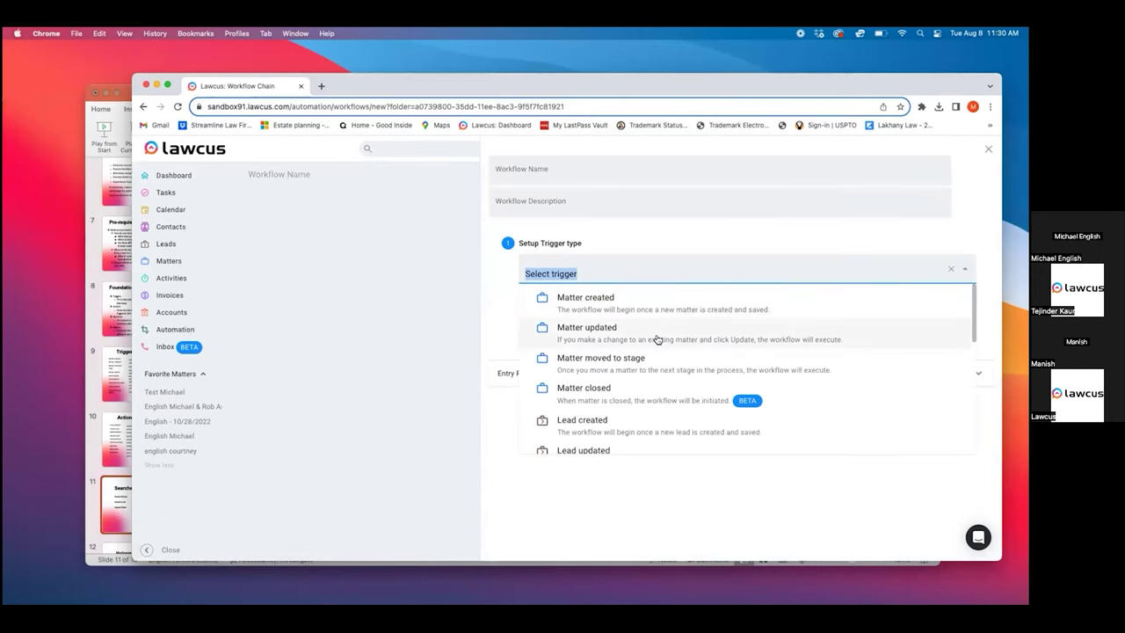
scroll(657, 339, "down", 5)
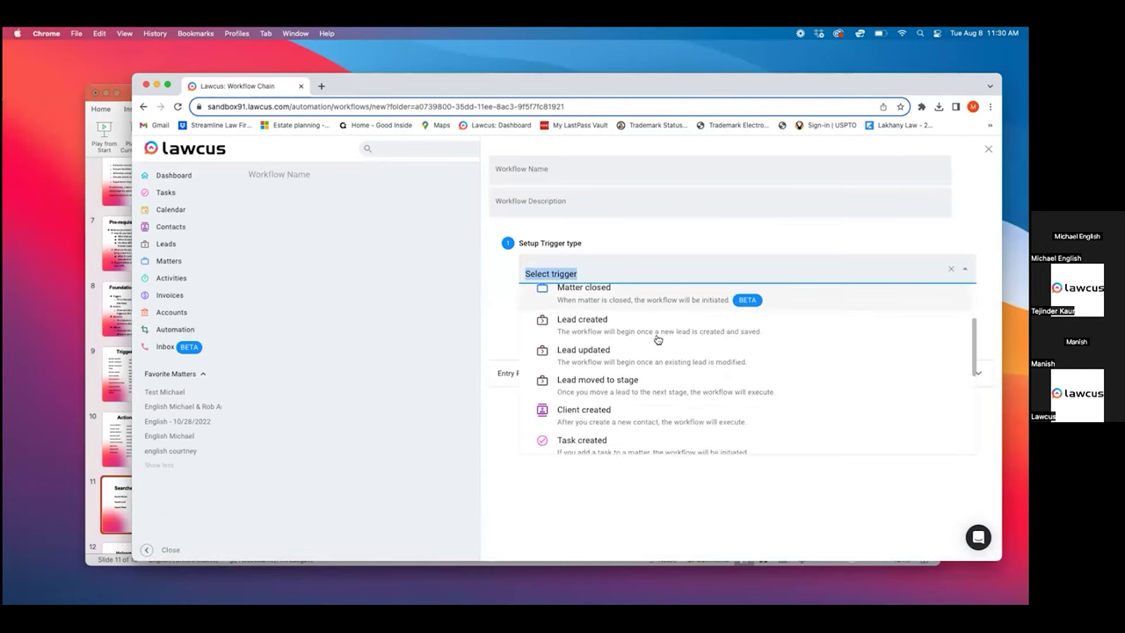
scroll(657, 339, "down", 4)
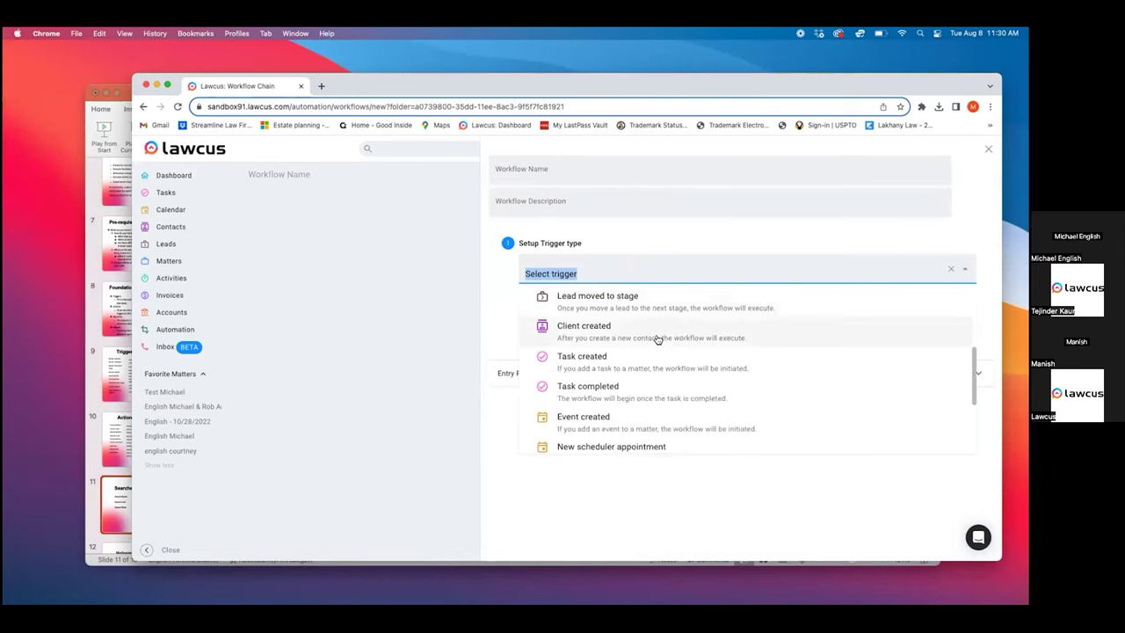
scroll(658, 339, "down", 2)
left_click(654, 350)
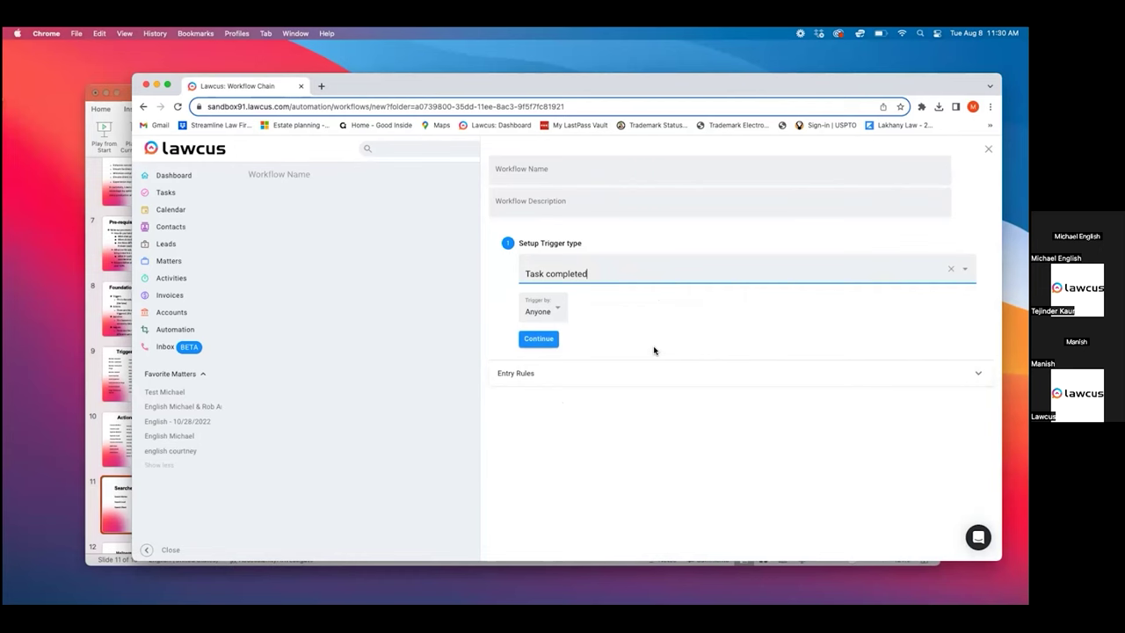
Confirm the Task completed trigger and add Send Email as its first action
left_click(534, 341)
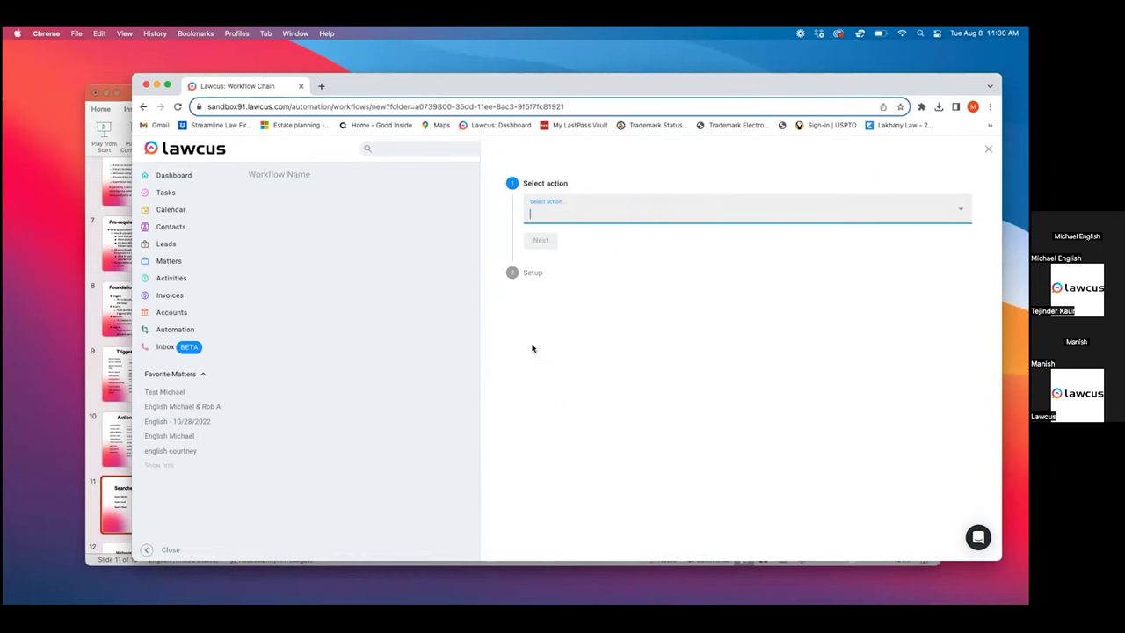
left_click(707, 202)
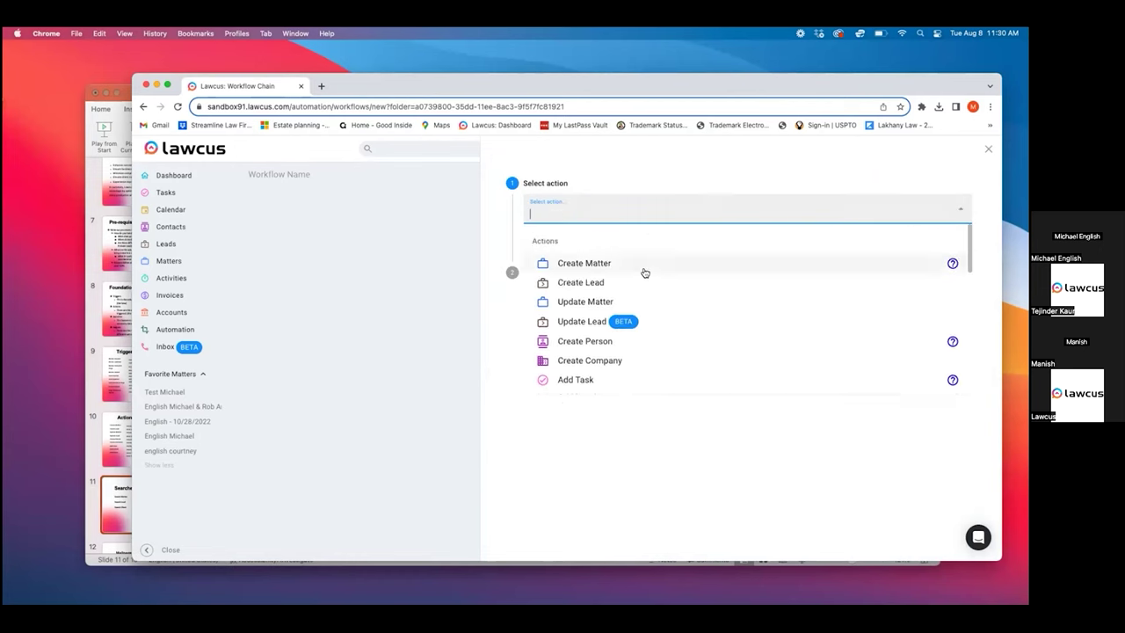
scroll(644, 273, "down", 3)
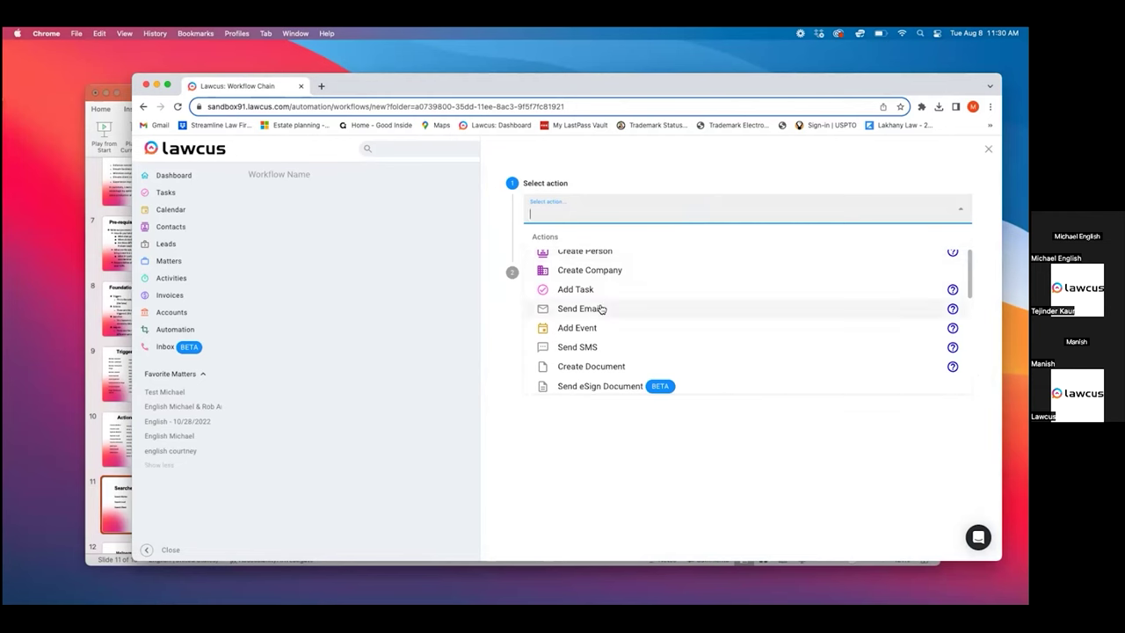
left_click(578, 309)
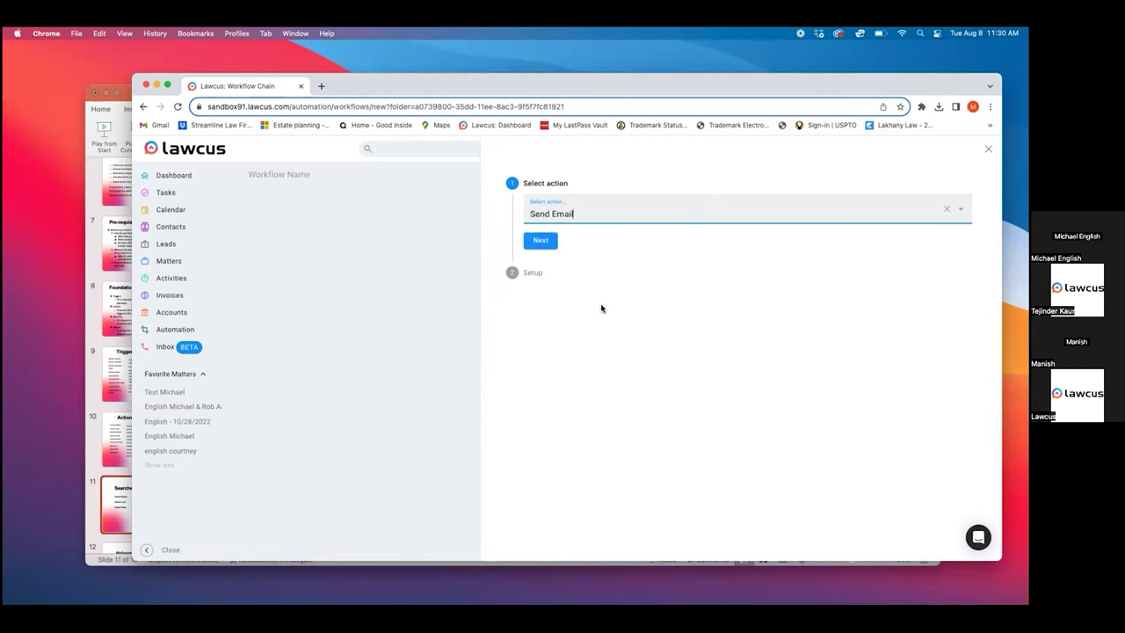
left_click(542, 244)
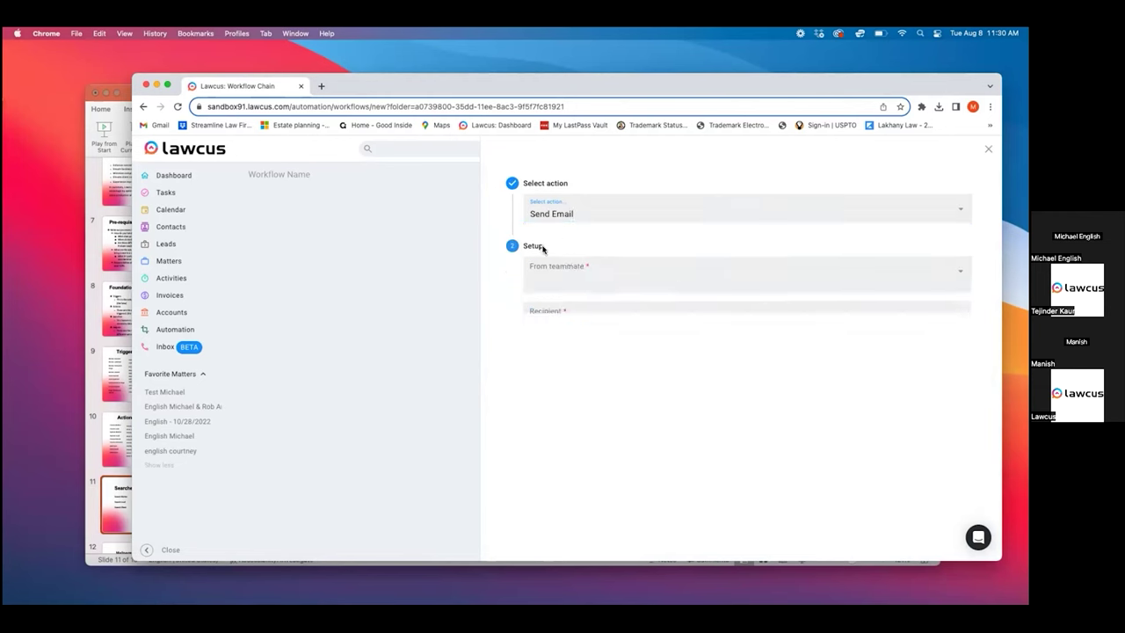
Address the email to the matter's client, leaving the sender unset, and close the setup
left_click(686, 257)
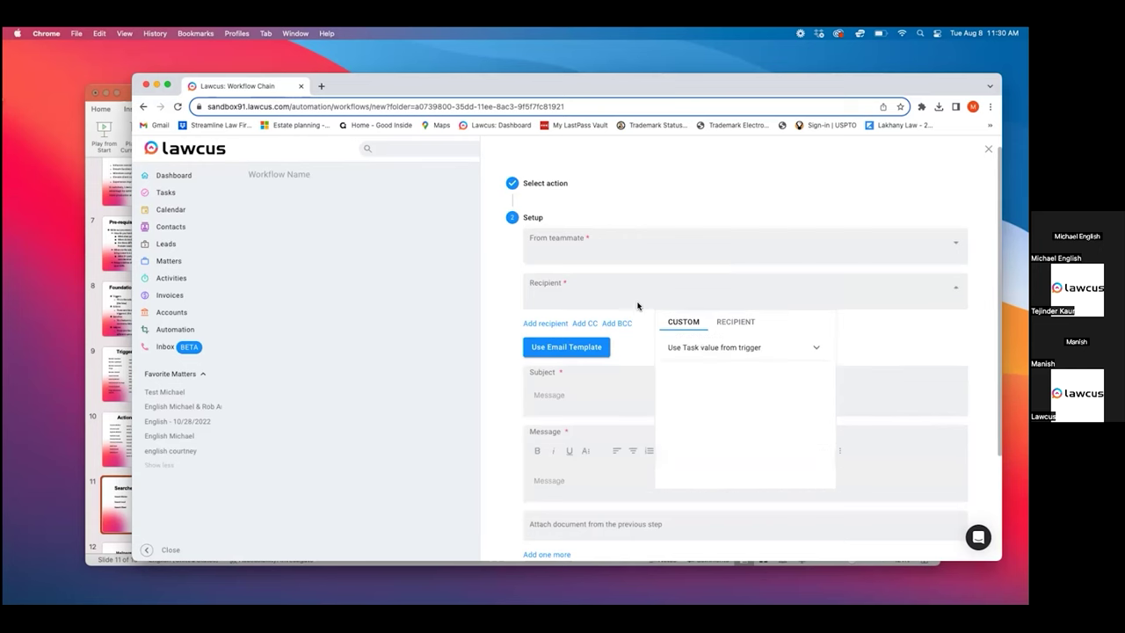
left_click(716, 352)
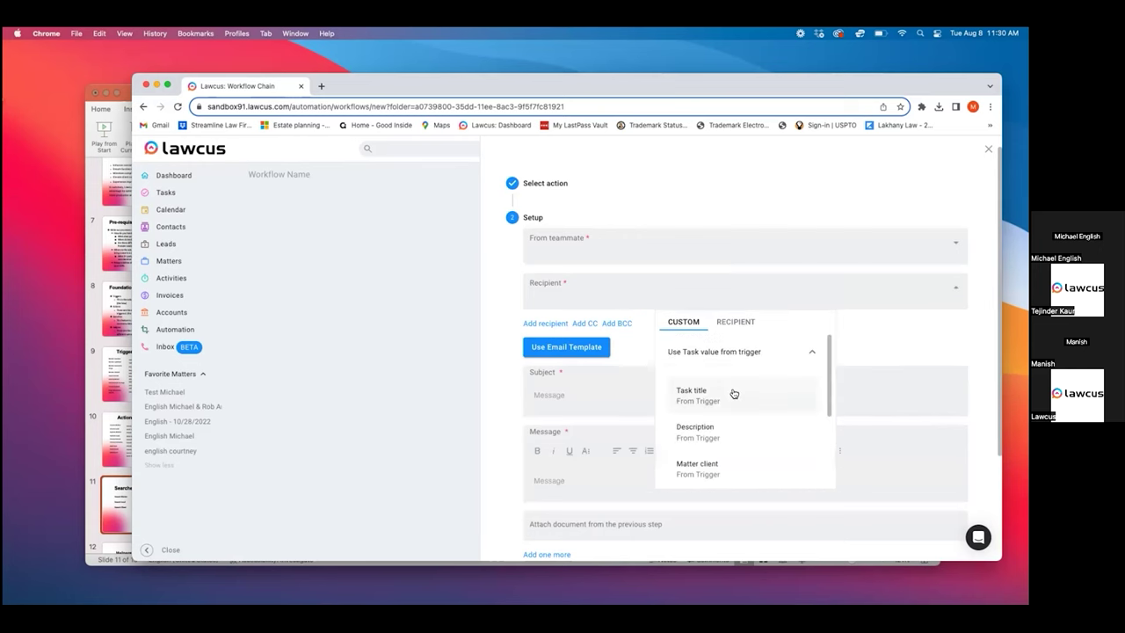
scroll(703, 427, "down", 1)
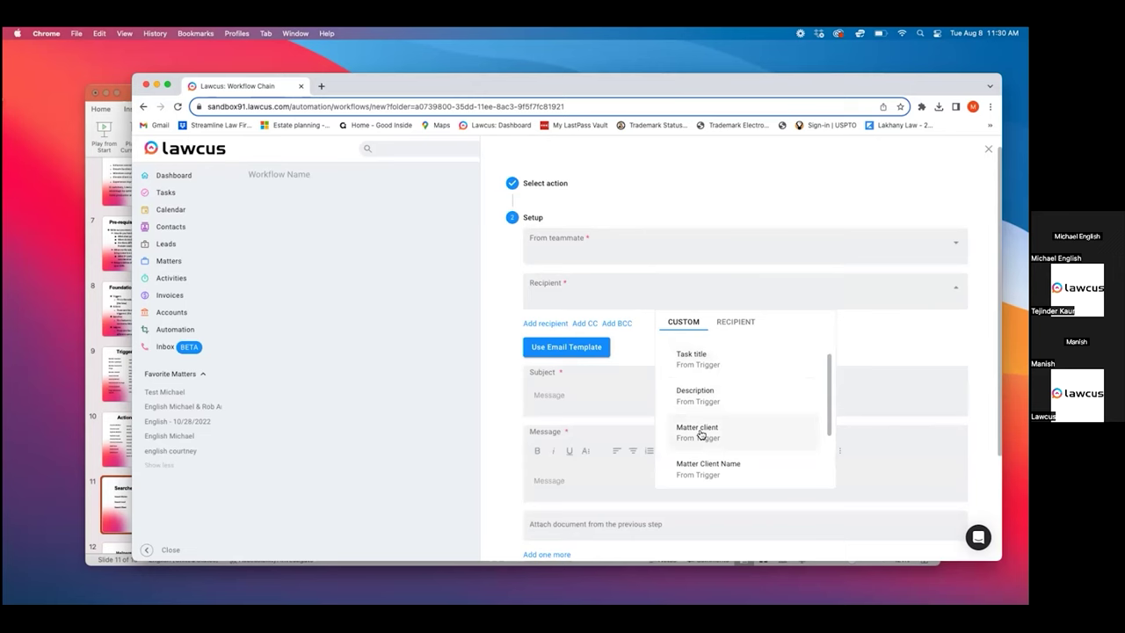
left_click(700, 434)
left_click(609, 397)
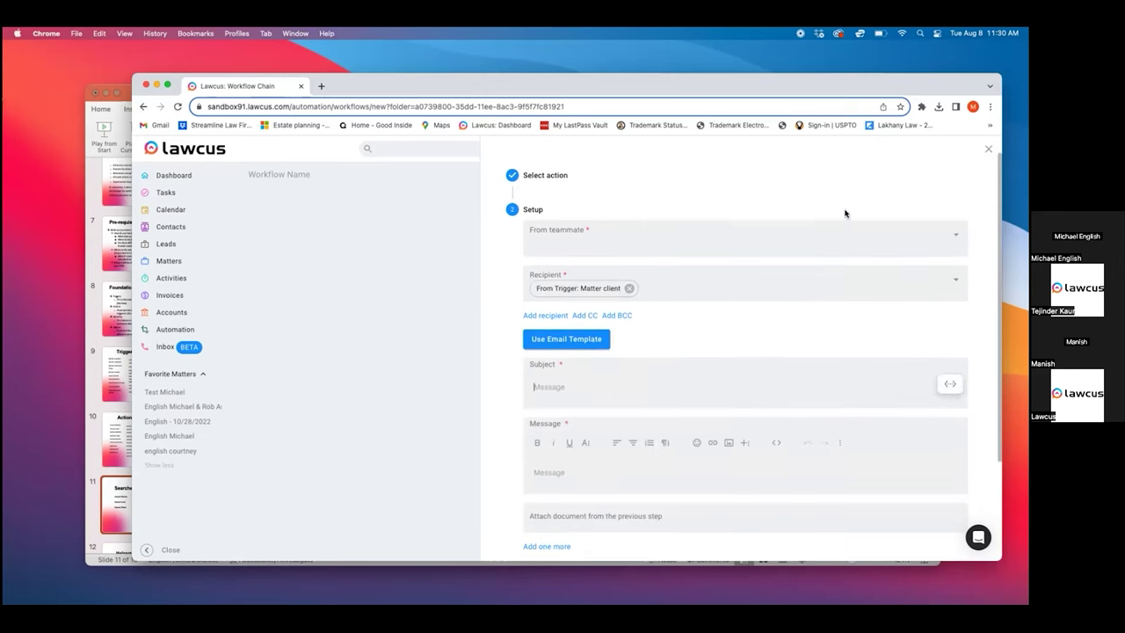
left_click(773, 254)
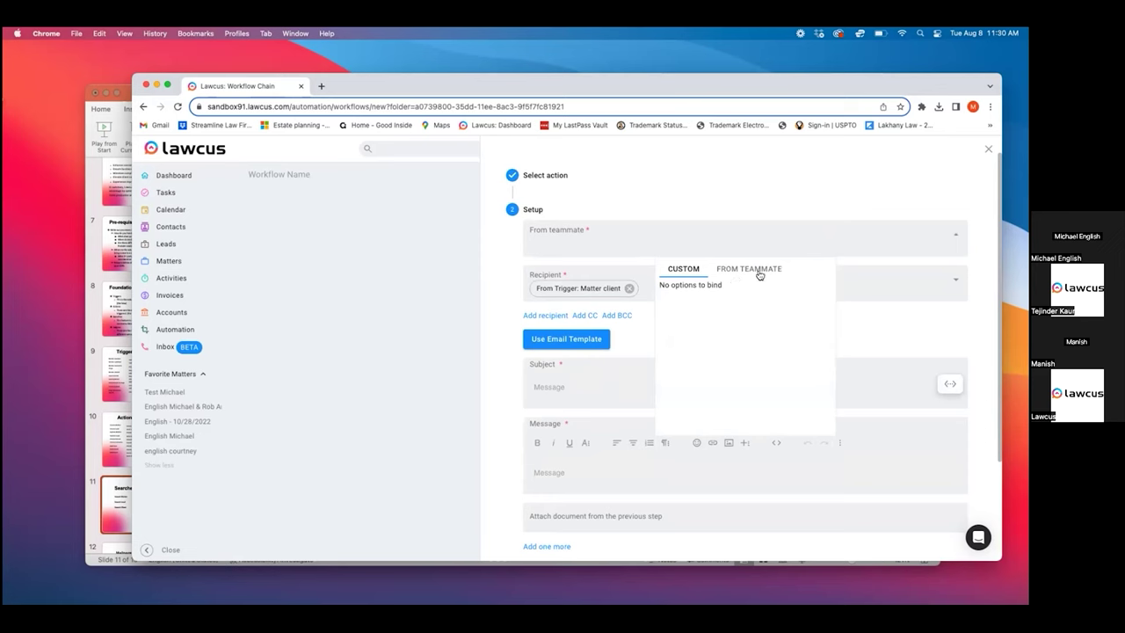
key("Escape")
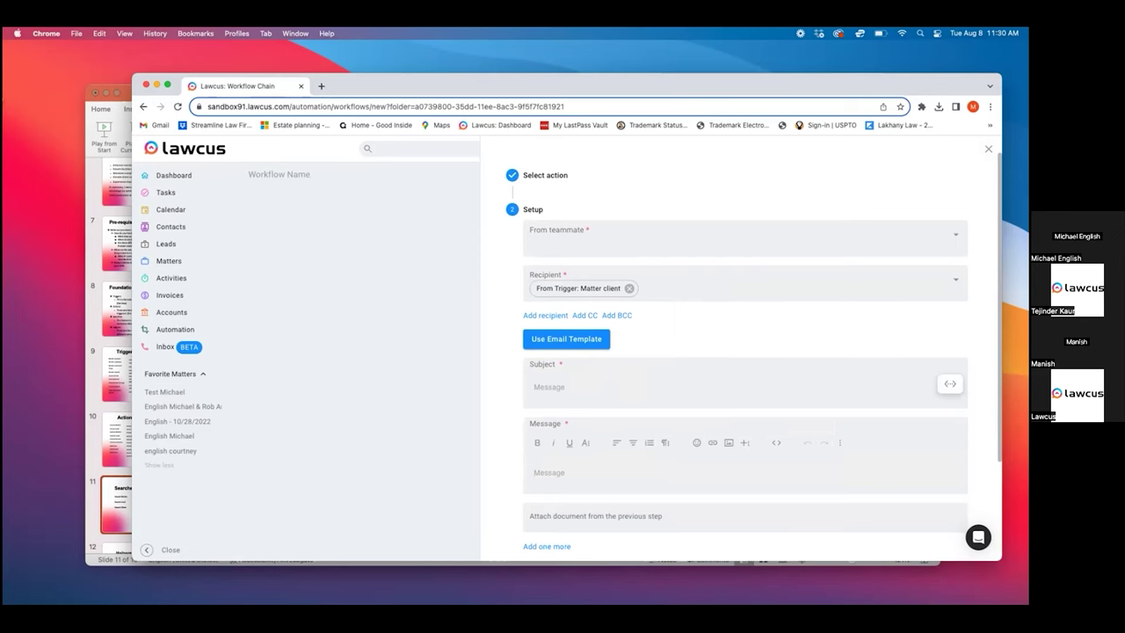
key("Escape")
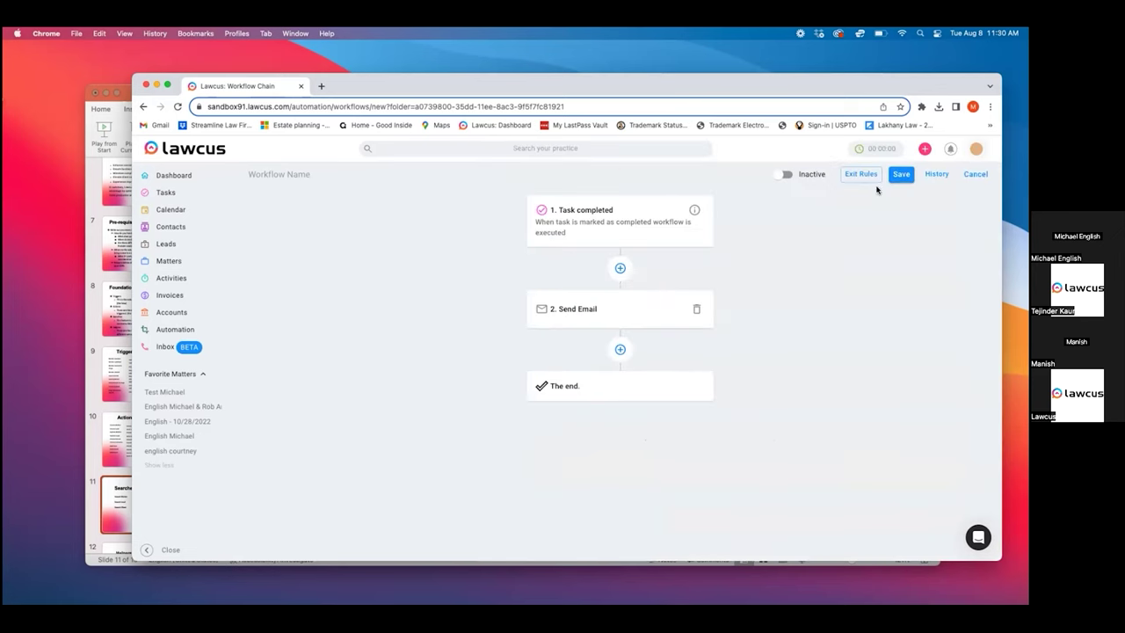
Insert a new step after the trigger and filter the actions by 'search'
left_click(620, 269)
left_click(657, 213)
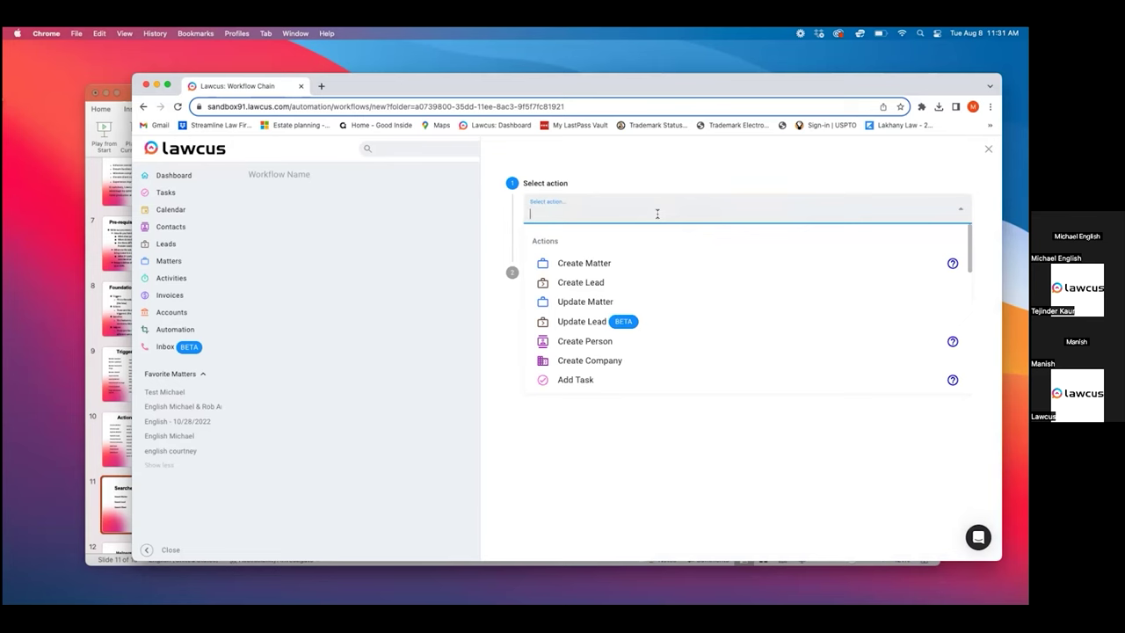
type("search")
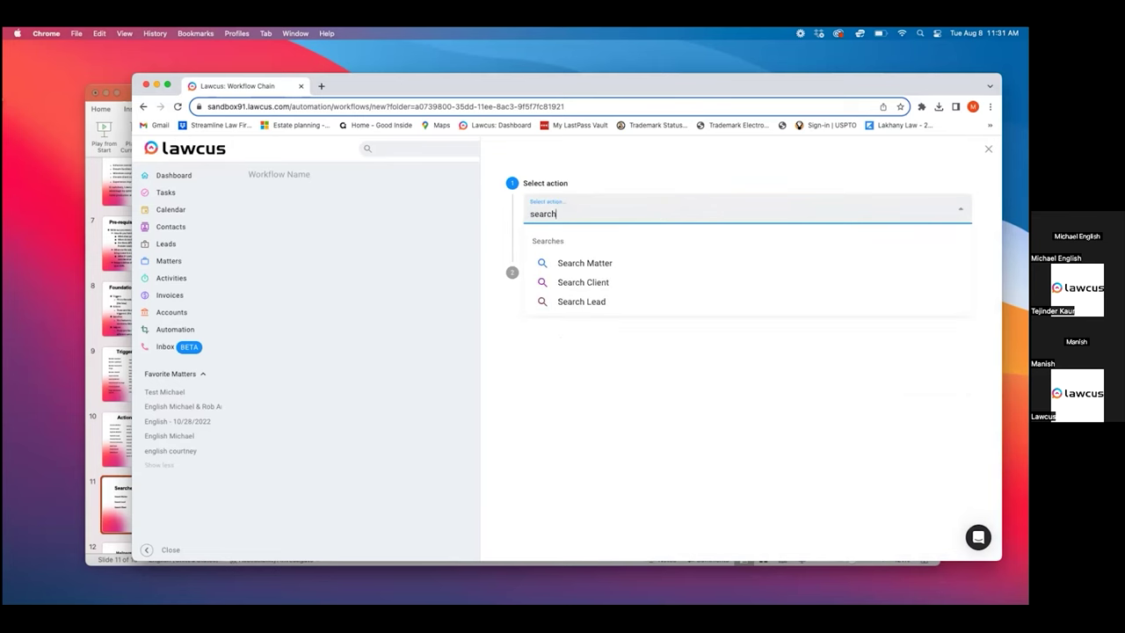
Add Search Matter finding the matter by the trigger task's Matter Id/Lead Id, and save
left_click(607, 261)
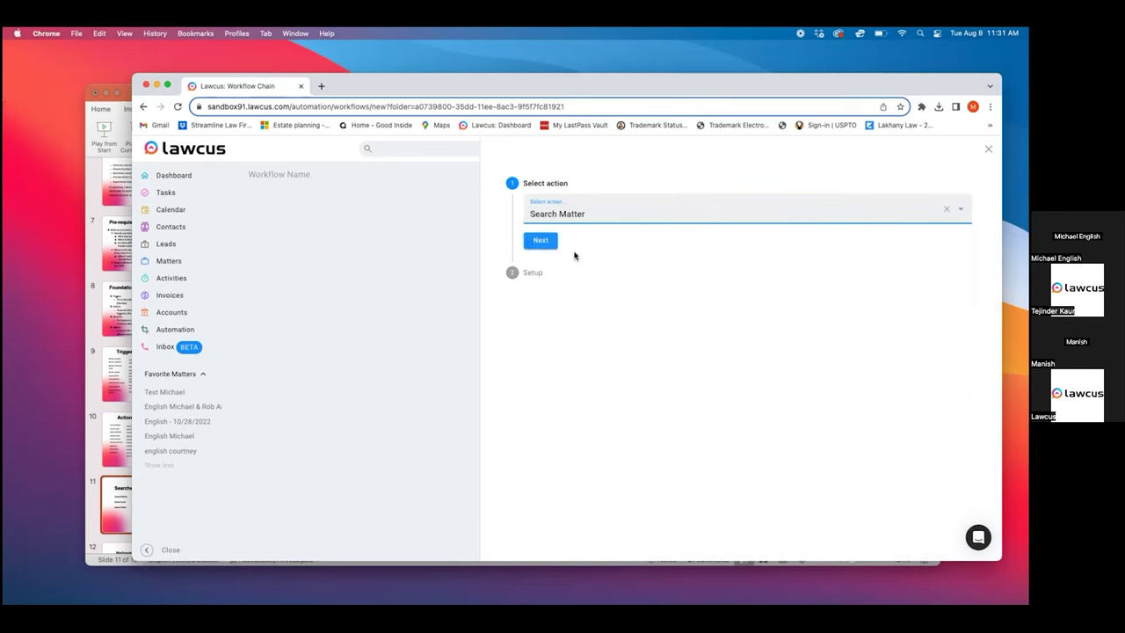
left_click(553, 244)
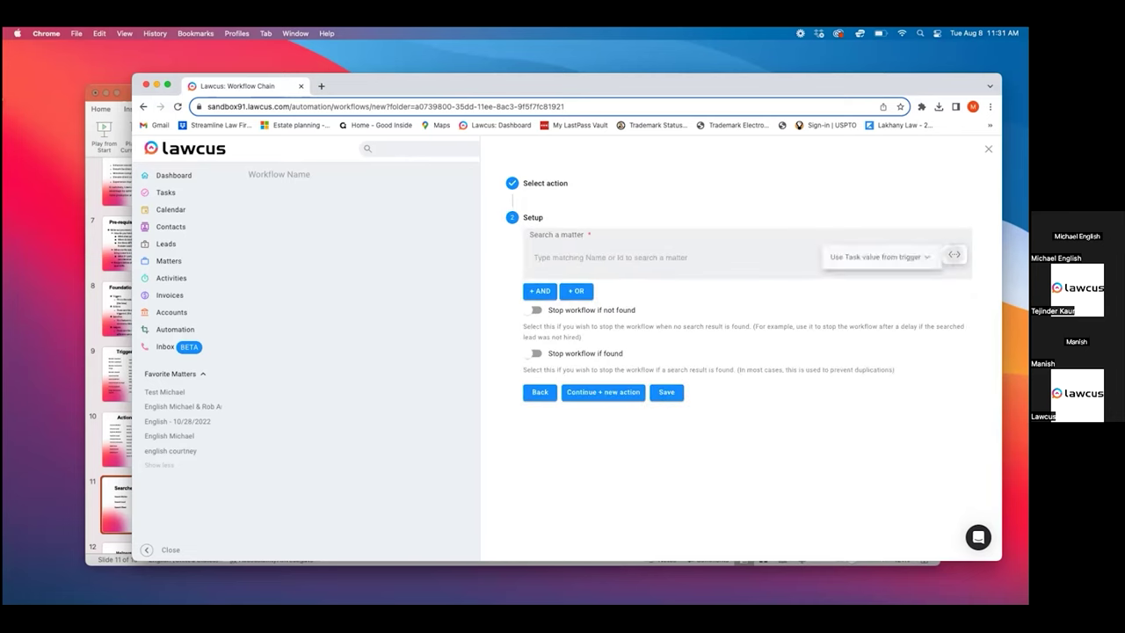
left_click(899, 263)
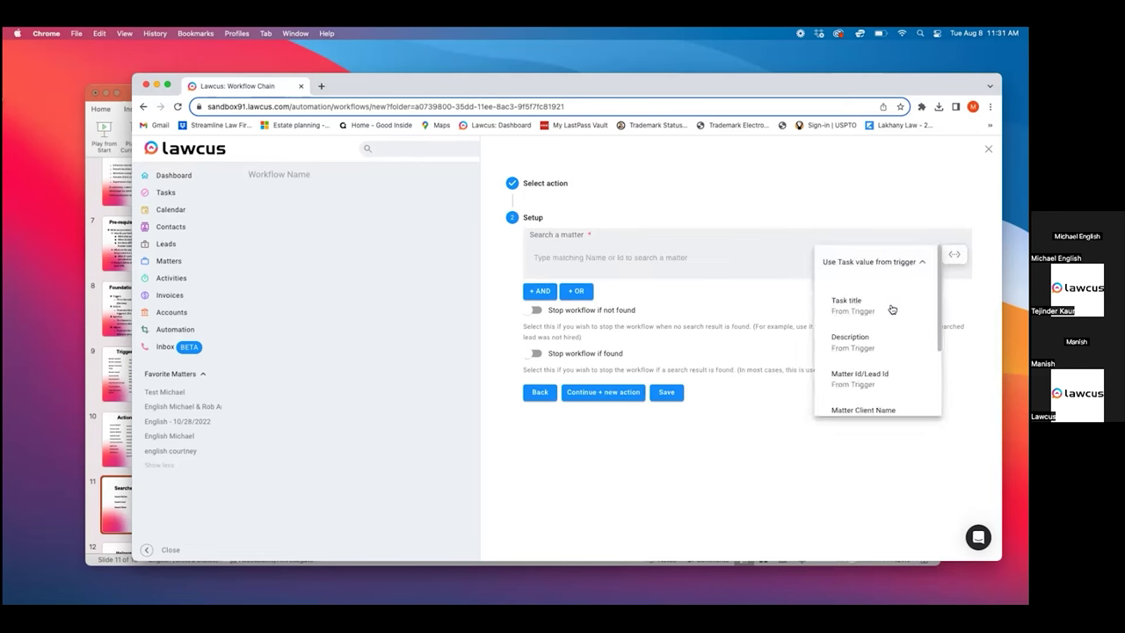
left_click(896, 389)
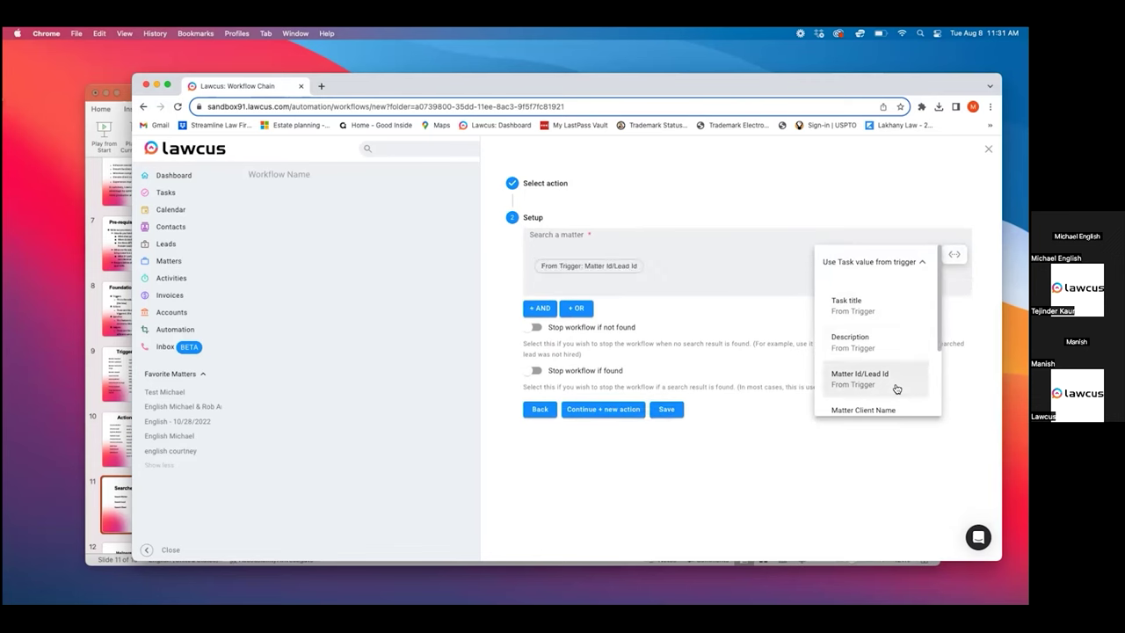
left_click(753, 489)
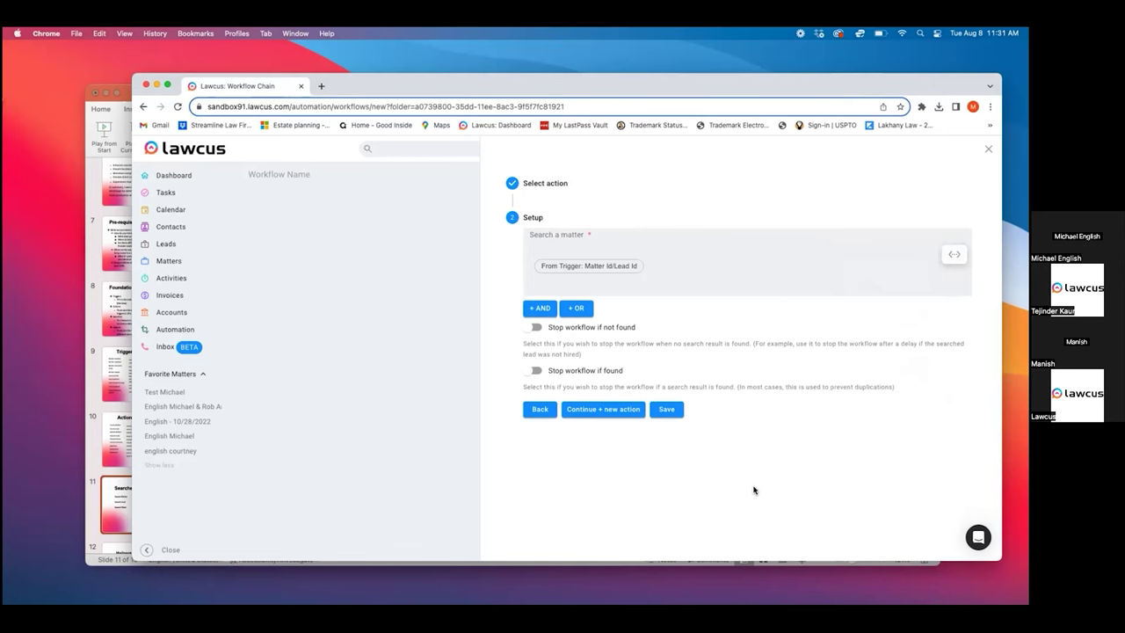
left_click(671, 412)
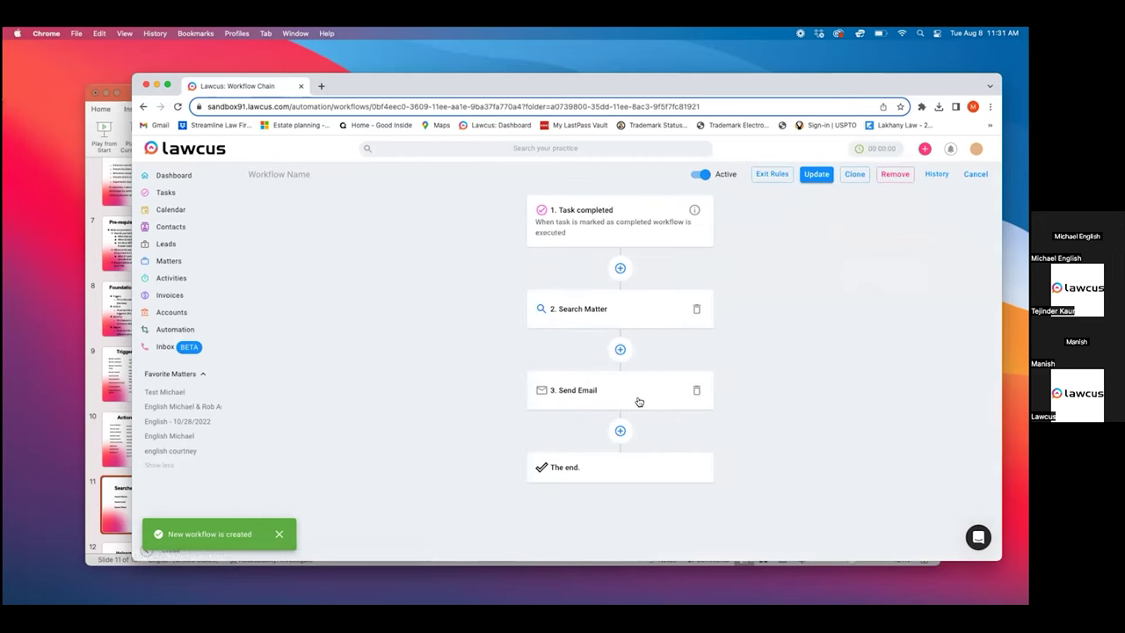
Set the Send Email sender to step 2's matter responsible attorney
left_click(637, 397)
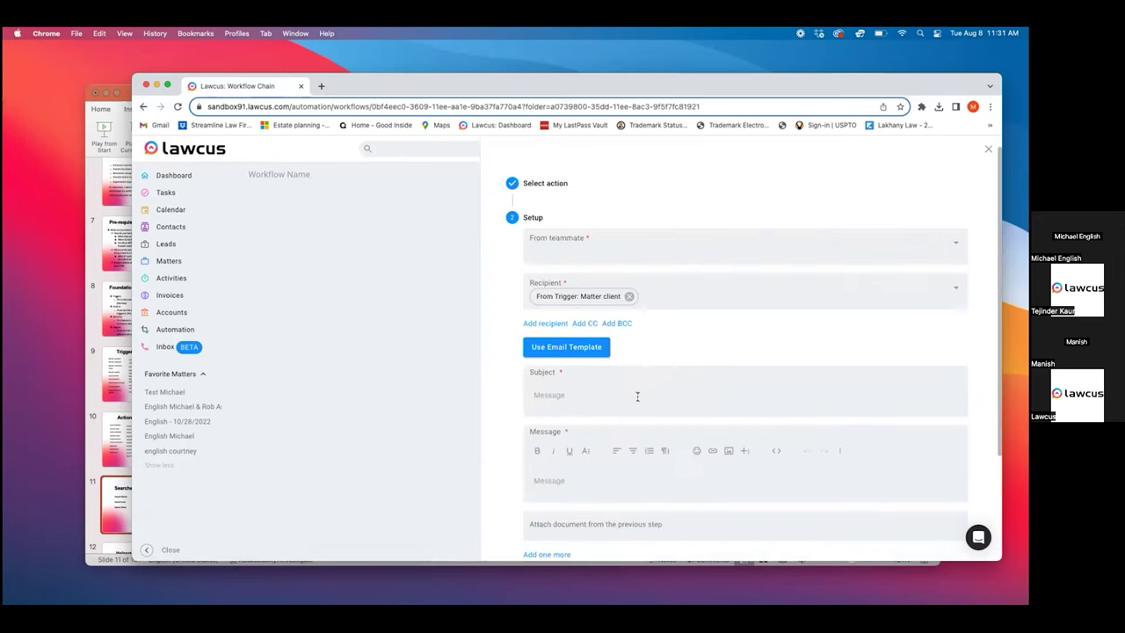
left_click(715, 245)
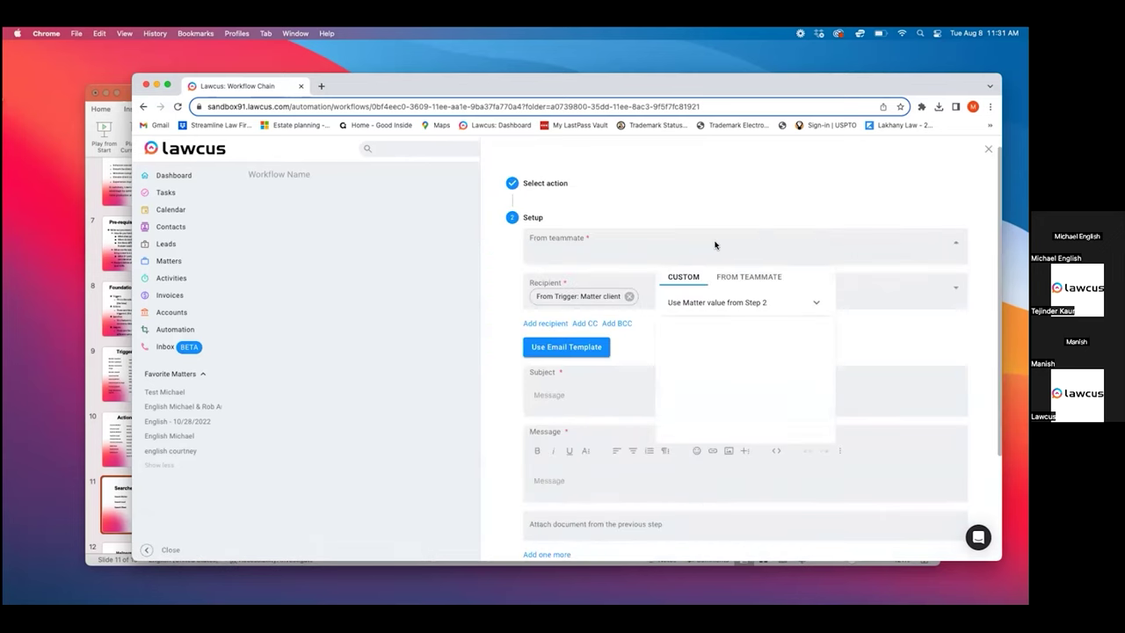
left_click(710, 307)
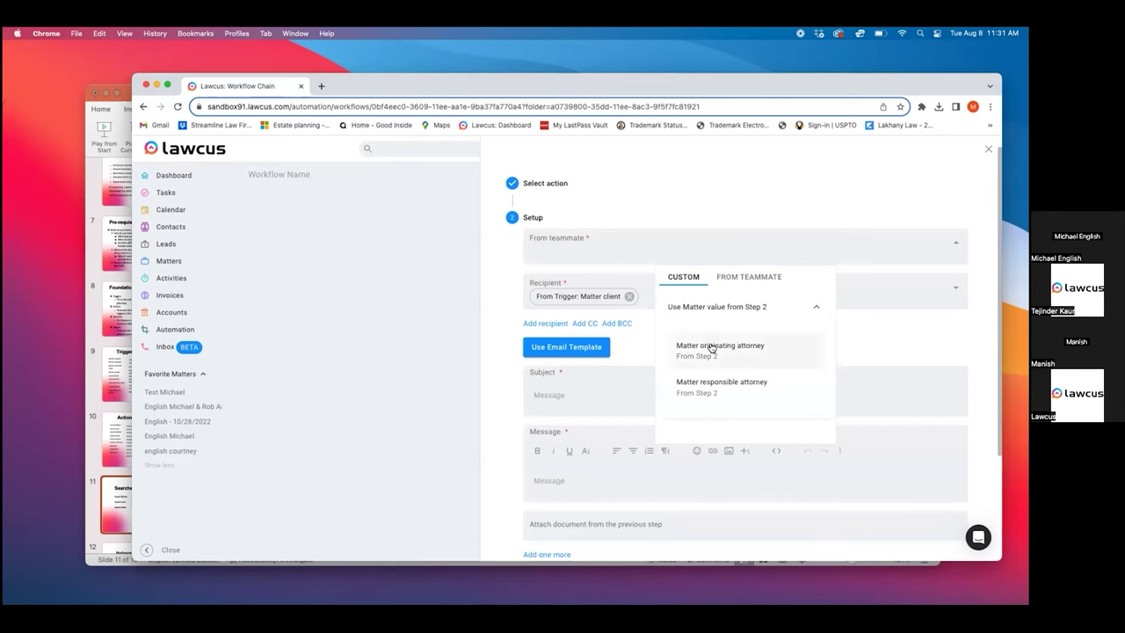
left_click(712, 390)
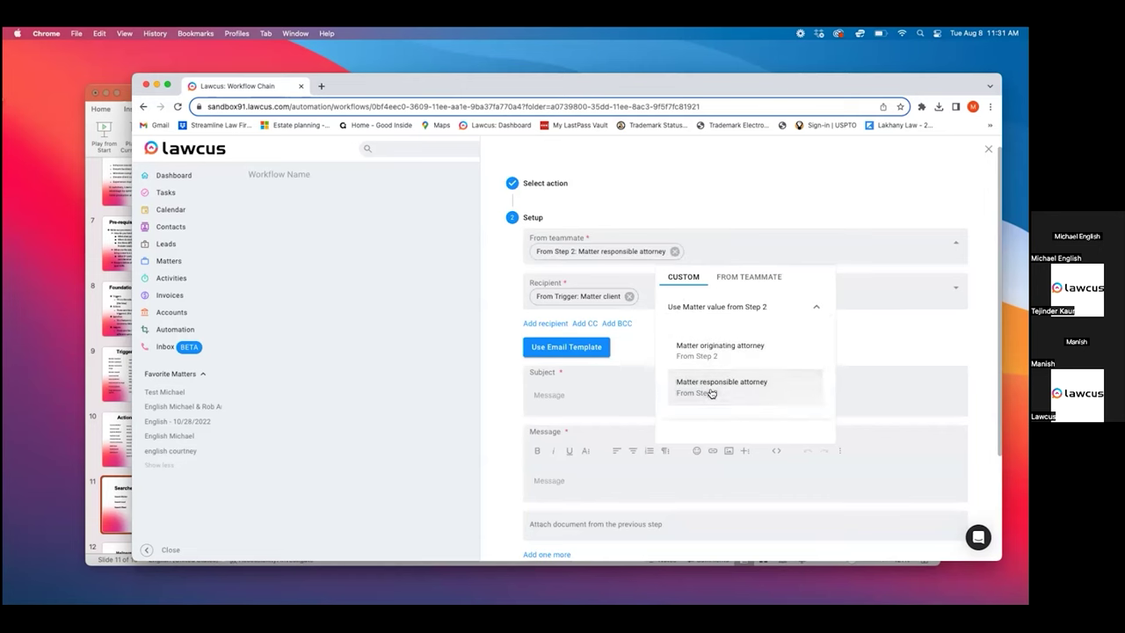
left_click(616, 406)
Write 'Hello' as the email message, browse step 2's matter fields, and close the settings
left_click(588, 477)
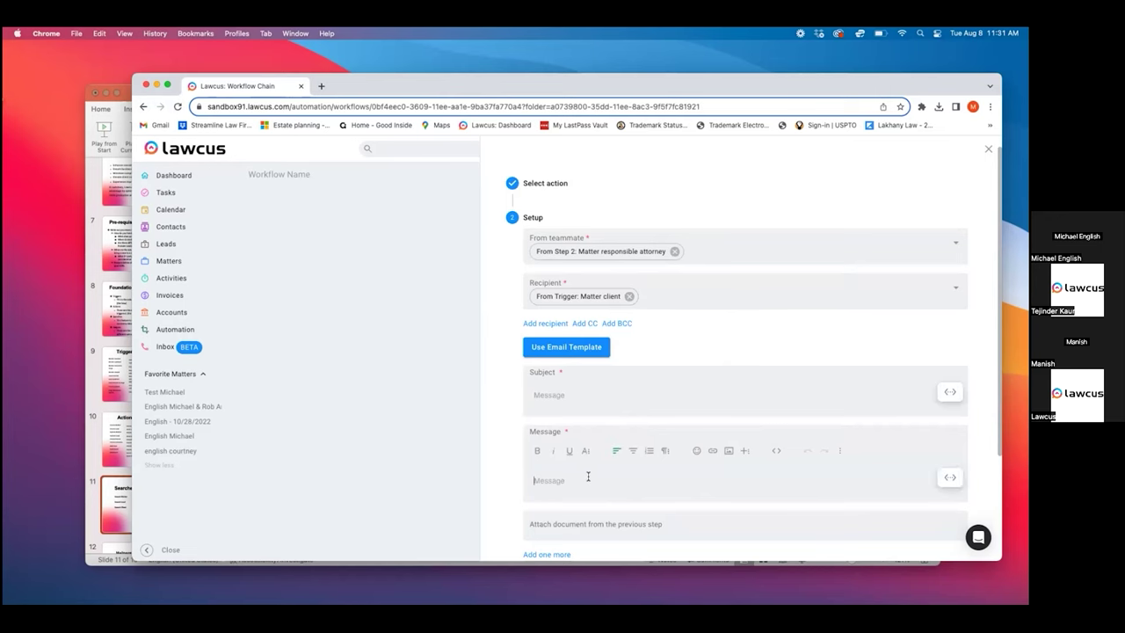
type("Hello")
left_click(950, 477)
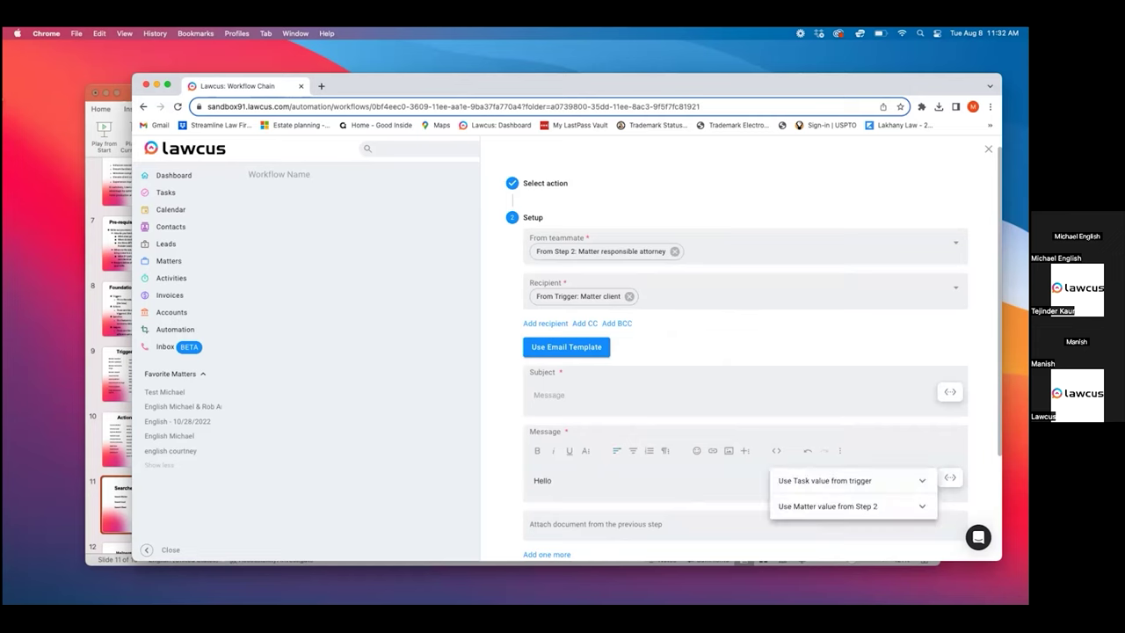
left_click(895, 512)
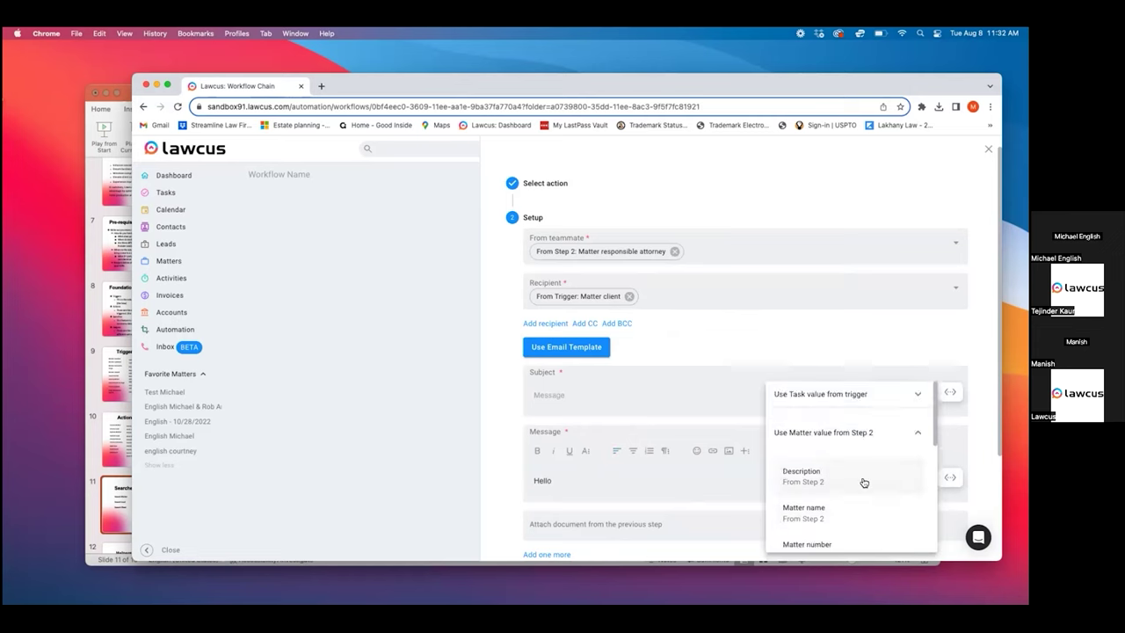
scroll(863, 483, "down", 4)
scroll(863, 483, "down", 2)
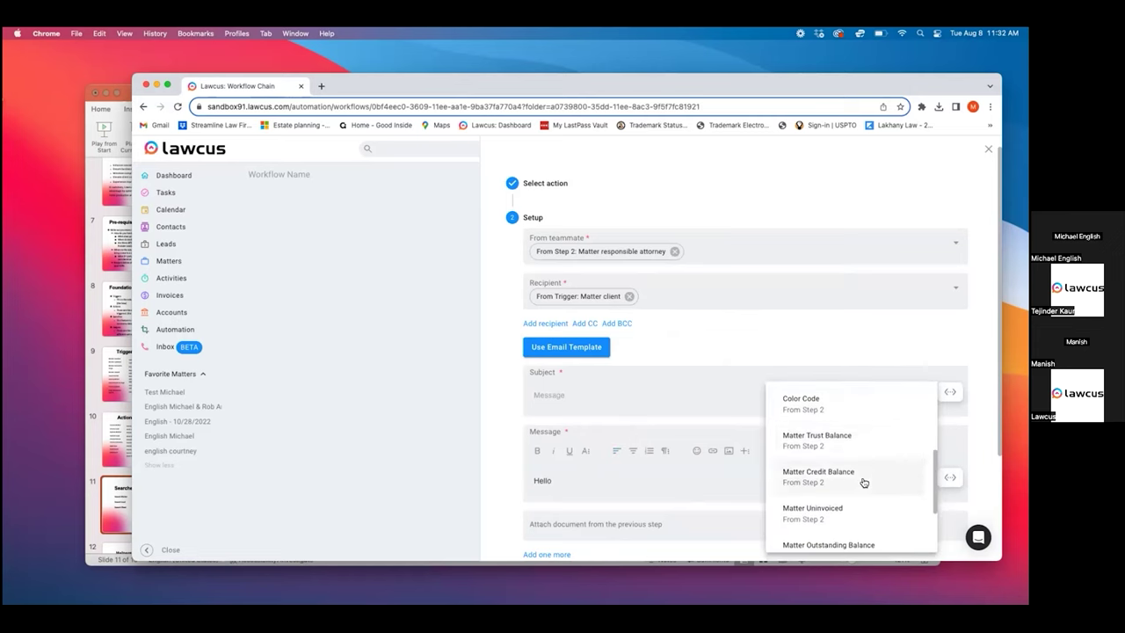
scroll(863, 482, "up", 3)
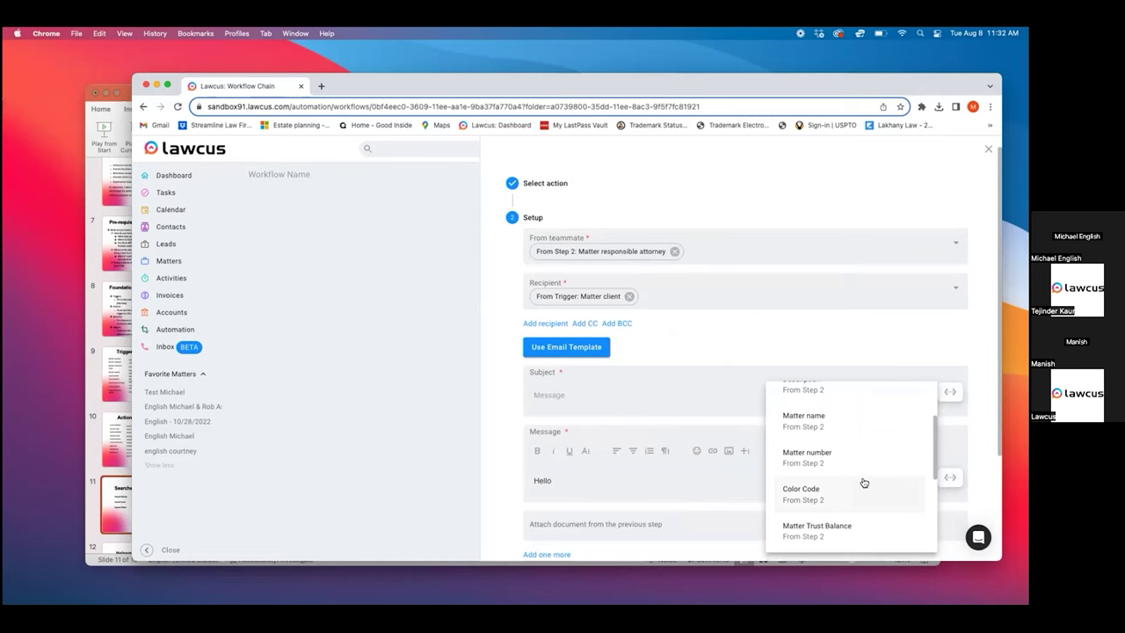
scroll(863, 483, "up", 2)
scroll(862, 483, "down", 4)
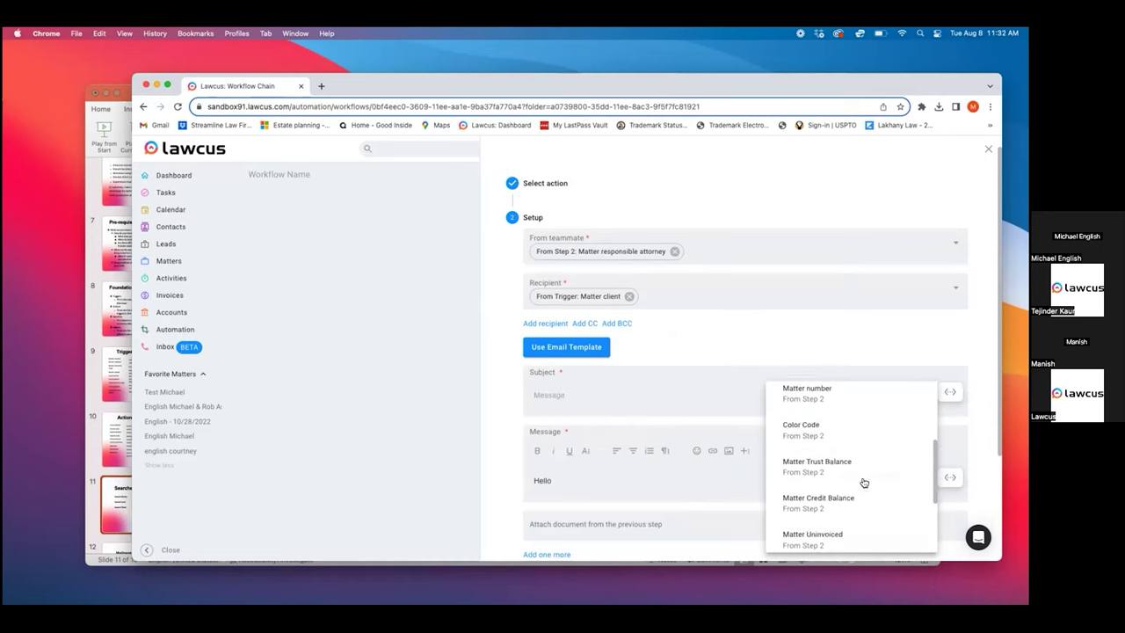
scroll(864, 482, "down", 1)
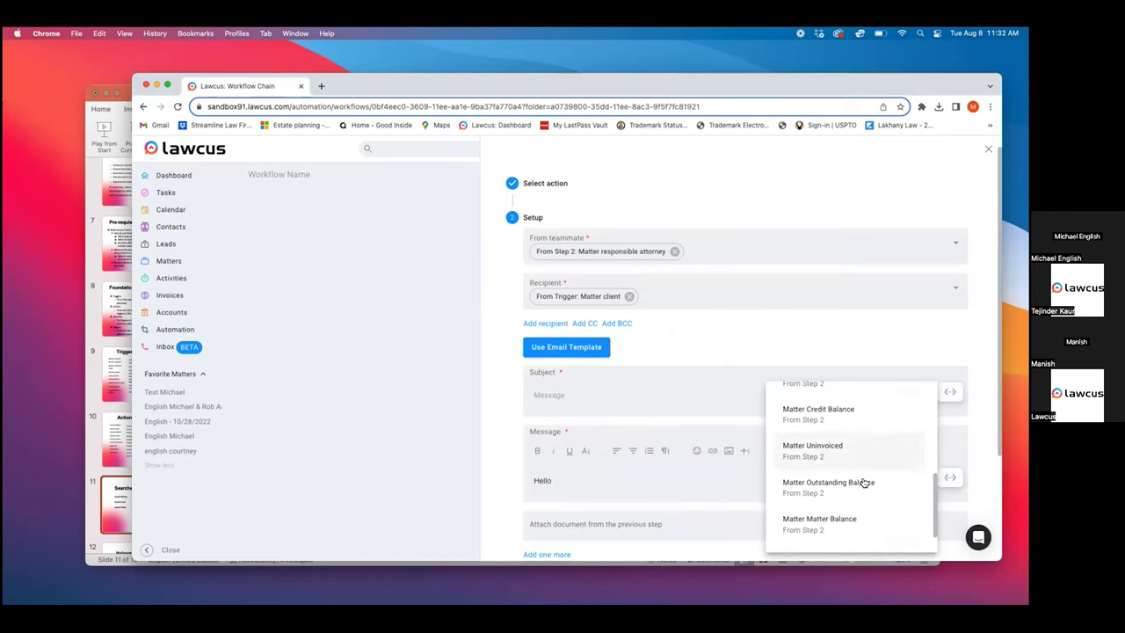
left_click(696, 477)
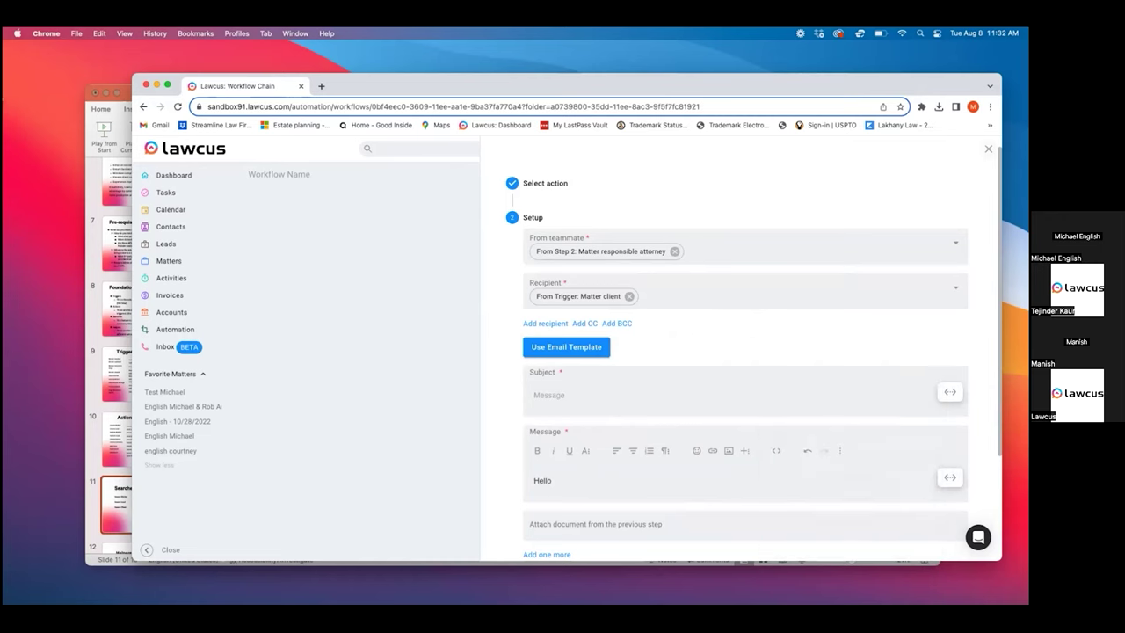
key("Escape")
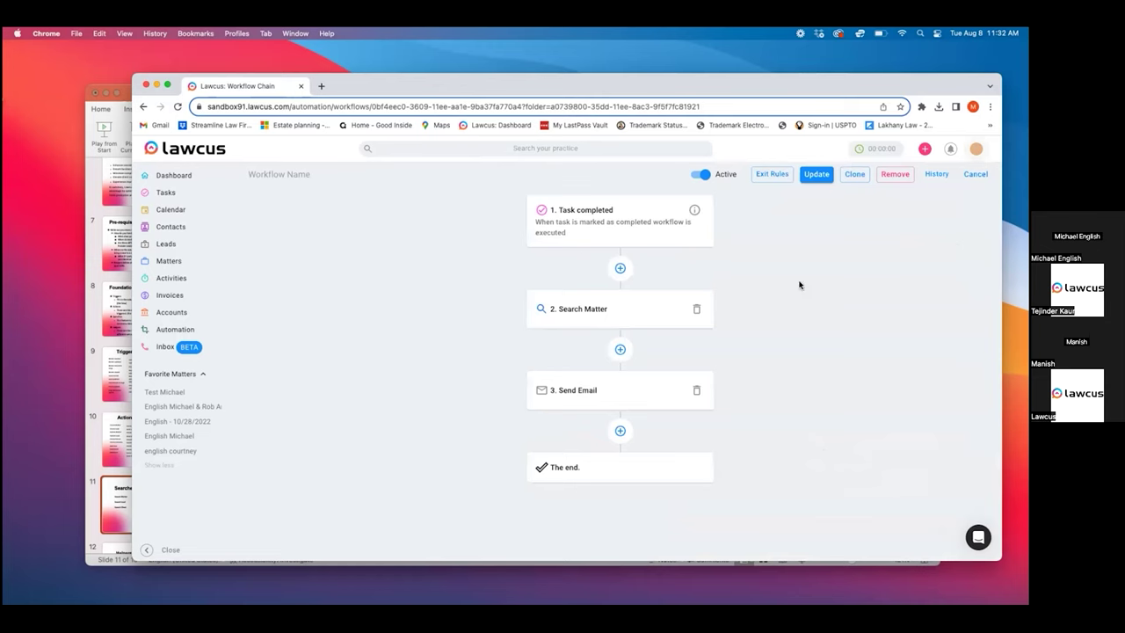
left_click(619, 350)
Add Search Client as the new action after Search Matter
left_click(713, 208)
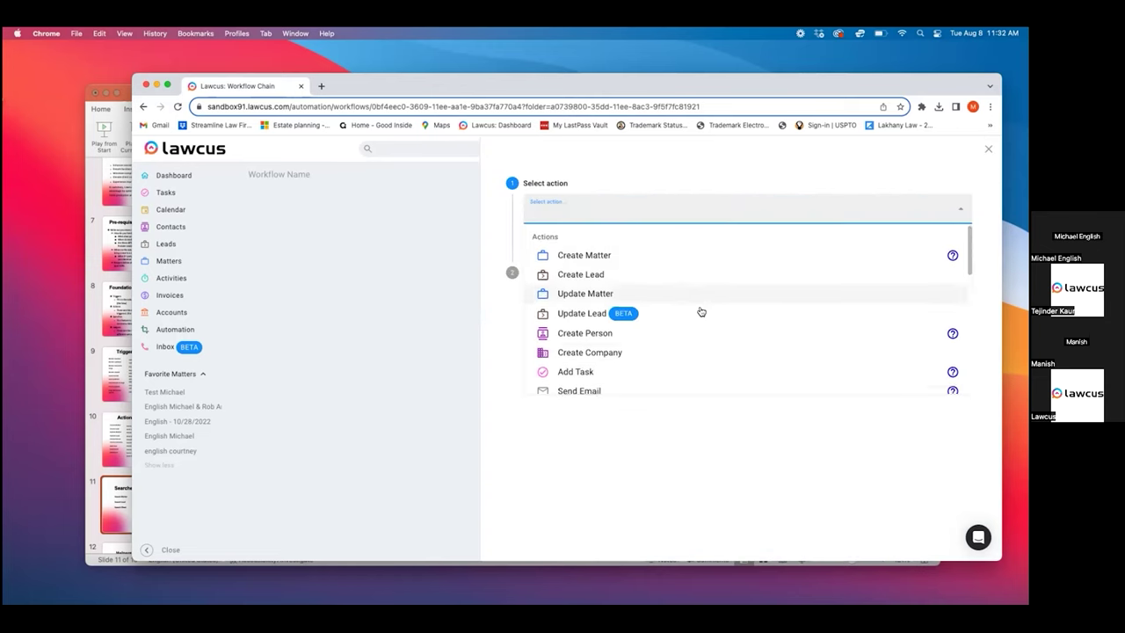
scroll(700, 311, "down", 2)
type("sear")
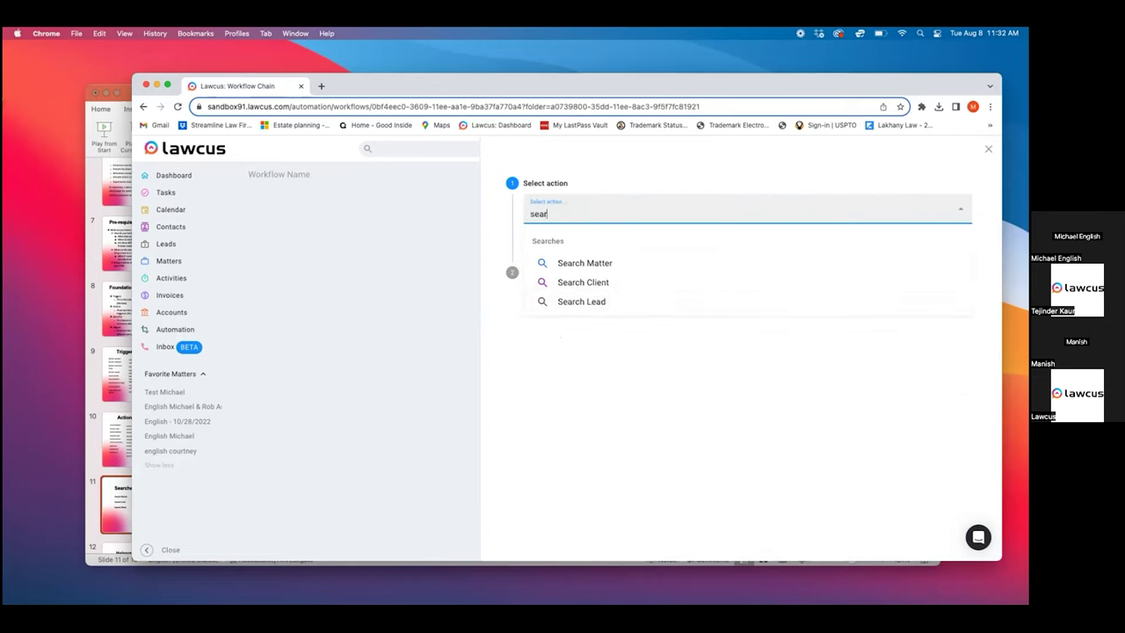
left_click(629, 291)
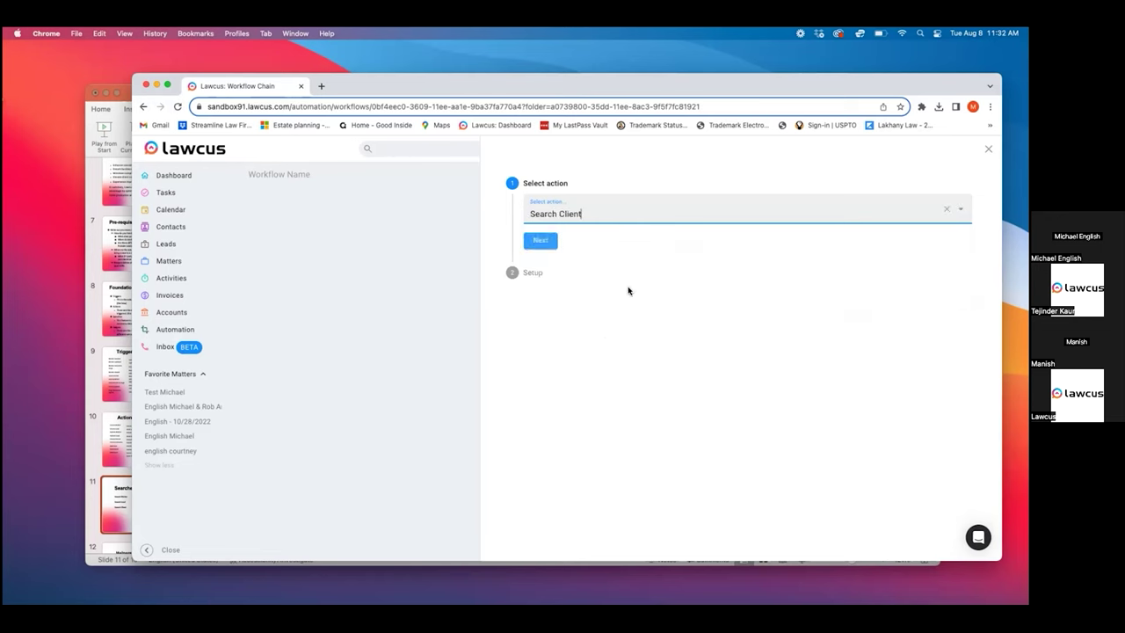
left_click(550, 245)
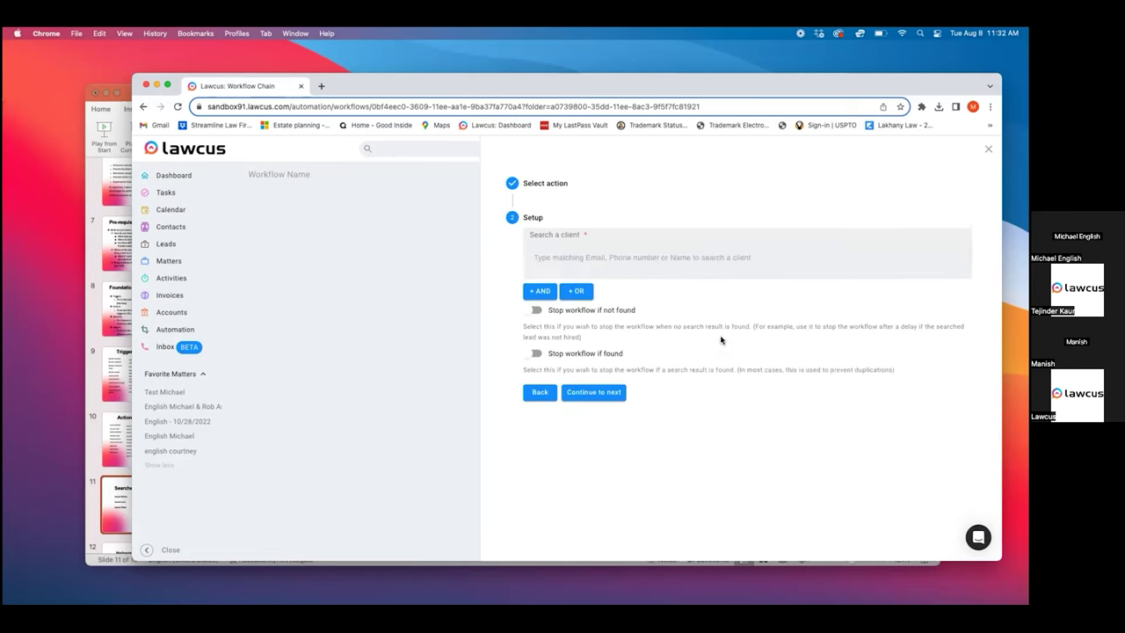
Have Search Client look up the client by step 2's Matter client value and finish the step
left_click(954, 253)
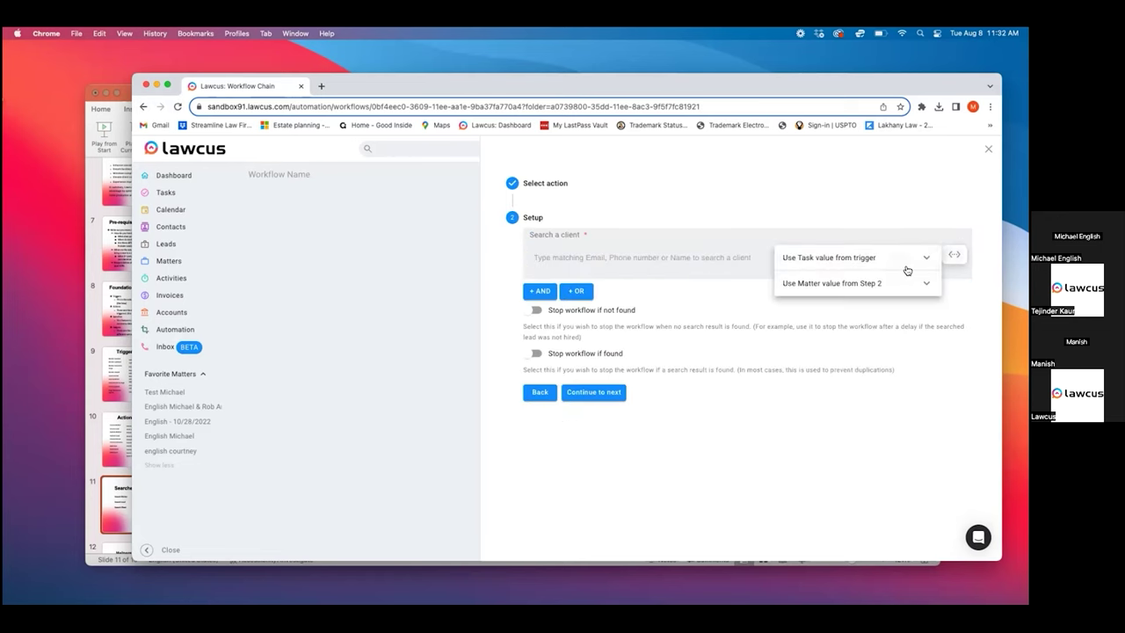
left_click(905, 291)
scroll(848, 358, "down", 1)
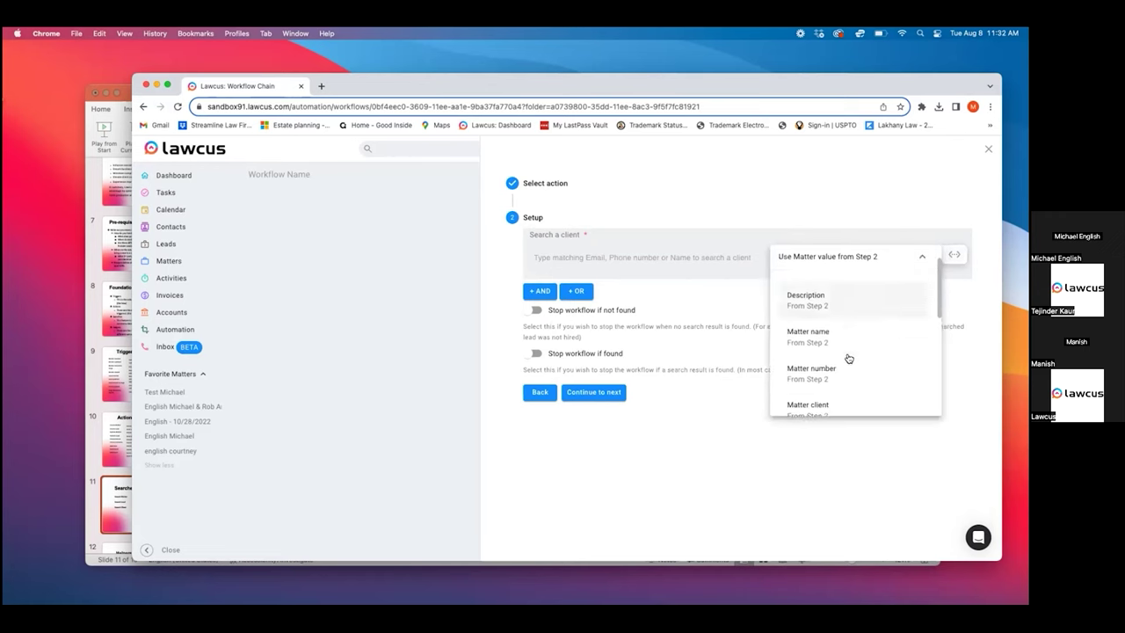
left_click(809, 405)
left_click(692, 458)
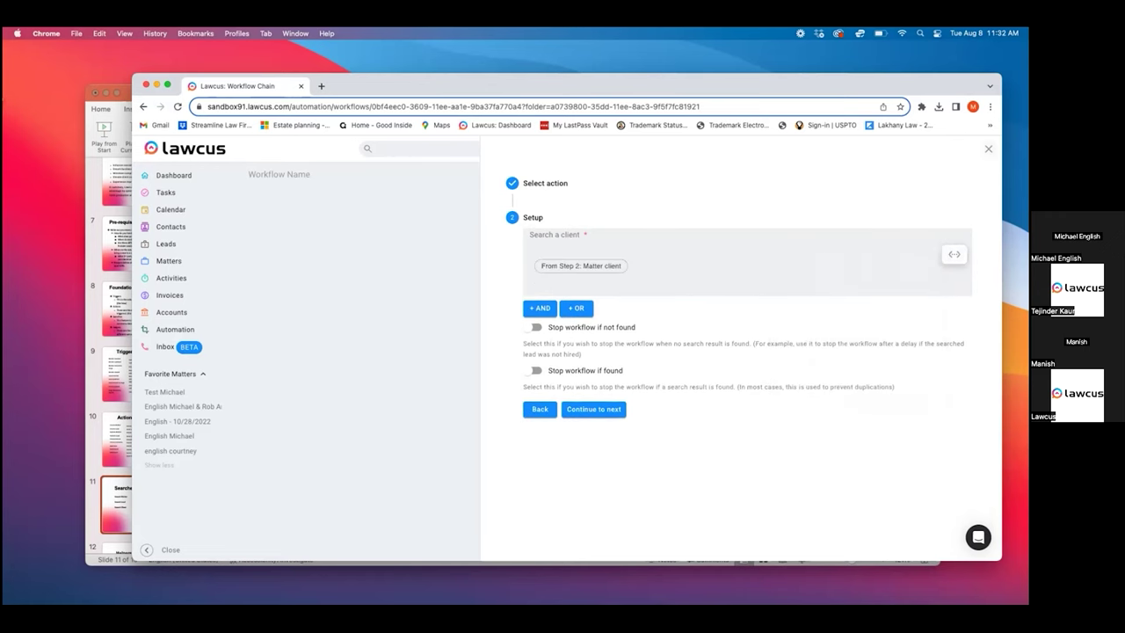
left_click(988, 149)
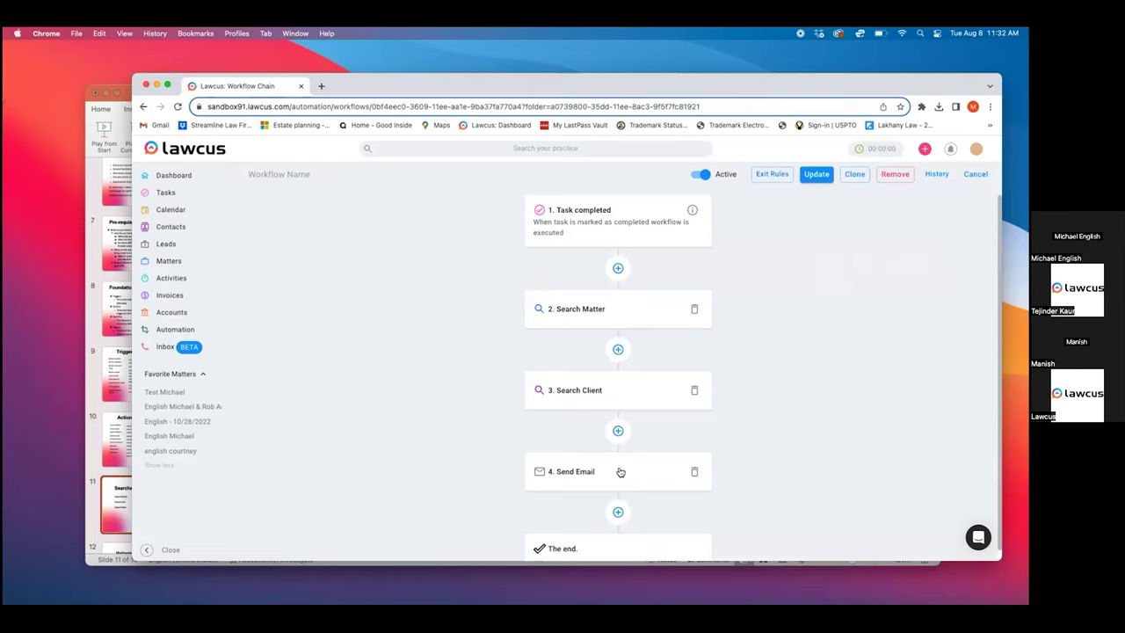
left_click(620, 471)
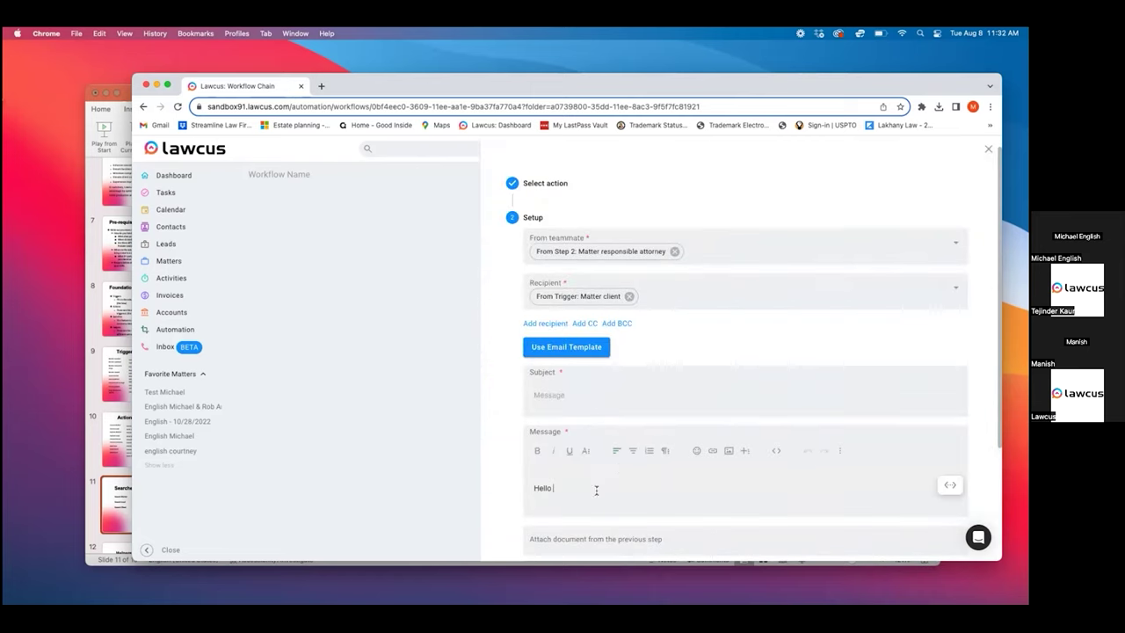
Insert the client's First name from step 3 after 'Hello' in the Send Email message
left_click(949, 485)
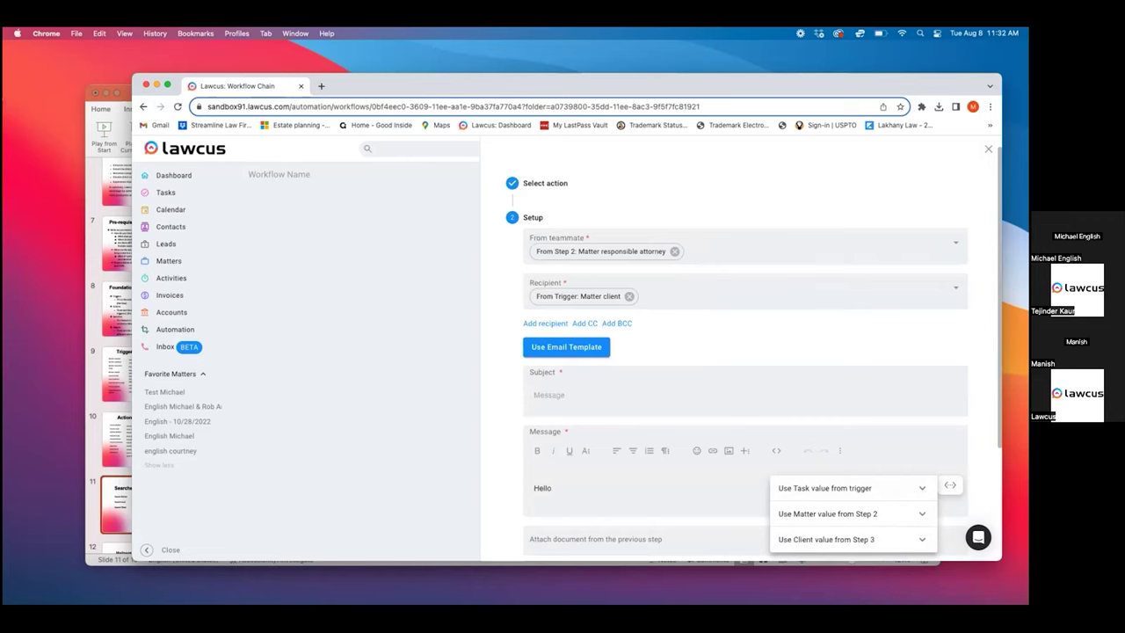
left_click(988, 149)
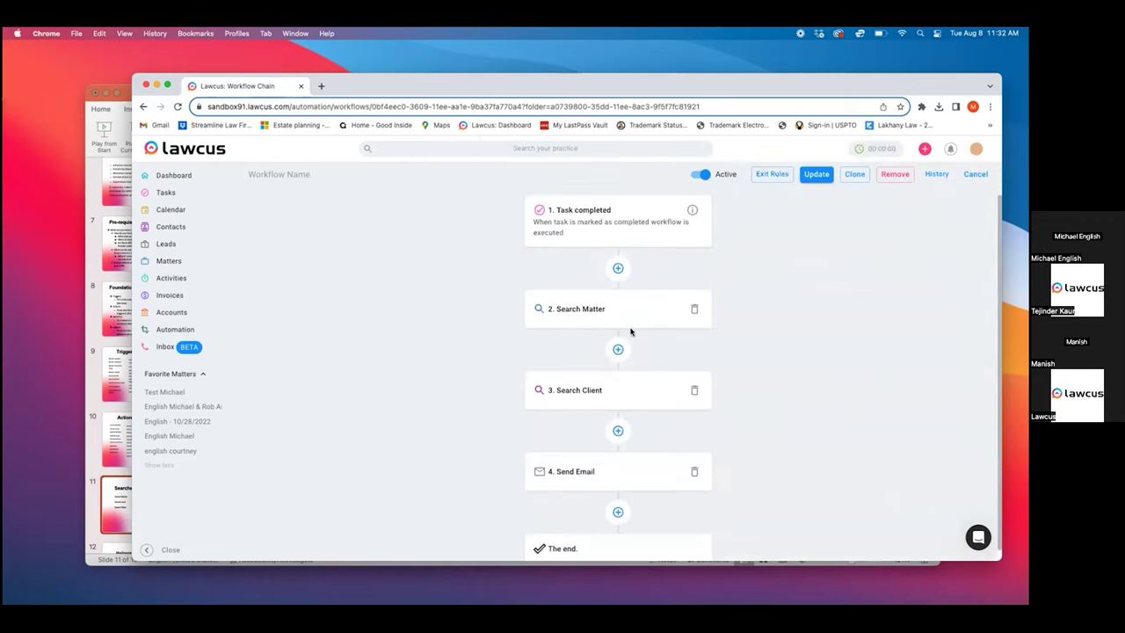
scroll(630, 331, "down", 1)
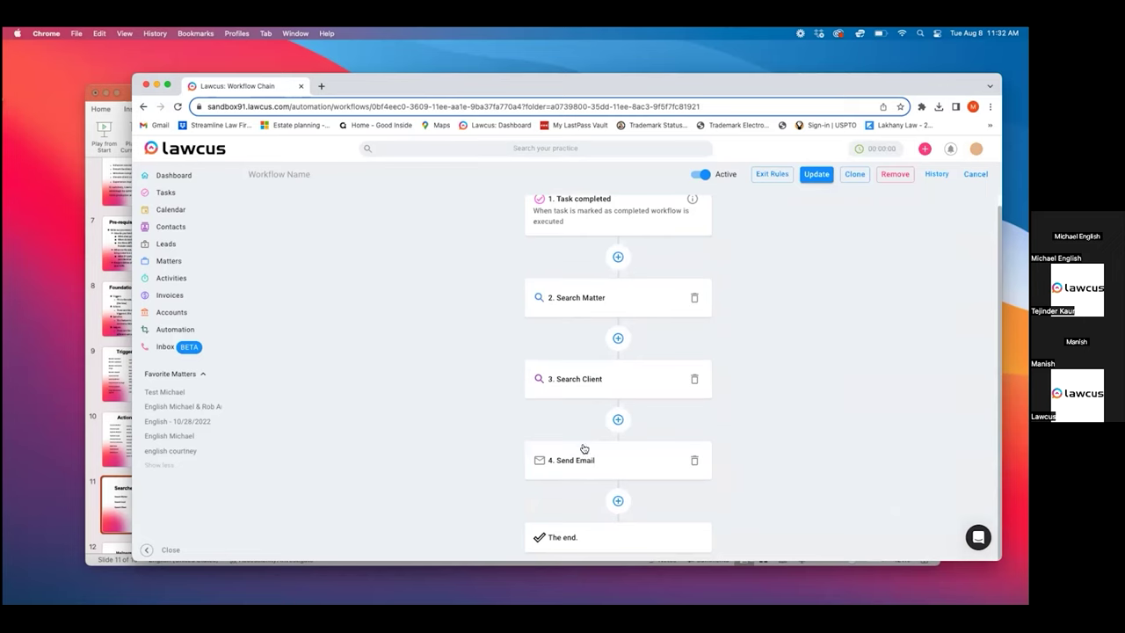
left_click(609, 467)
scroll(607, 465, "down", 5)
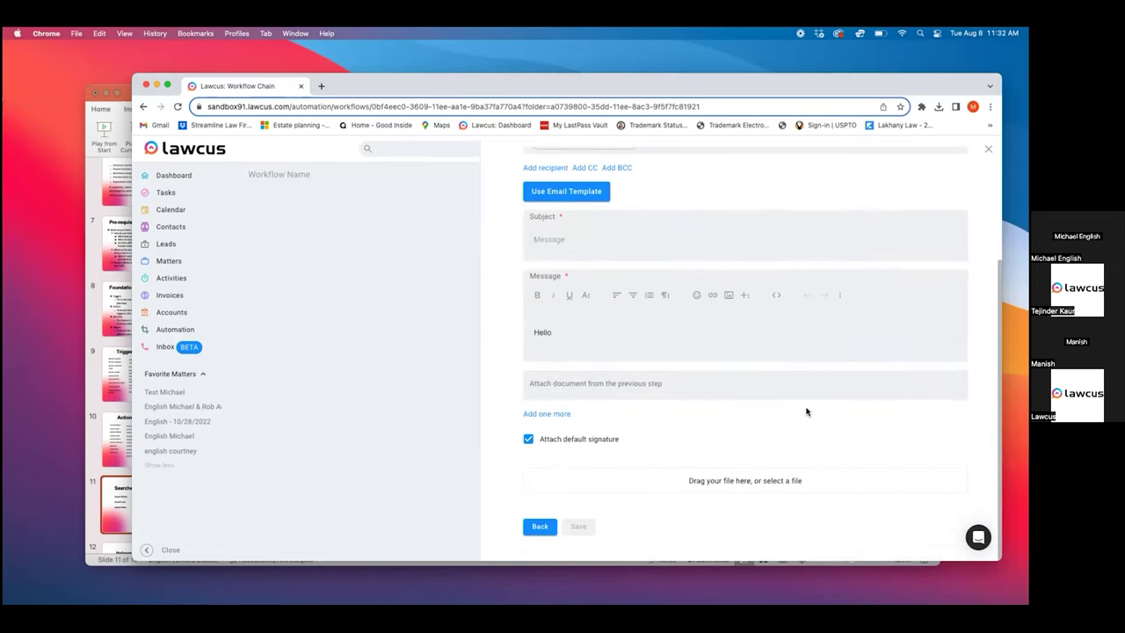
left_click(812, 344)
left_click(950, 328)
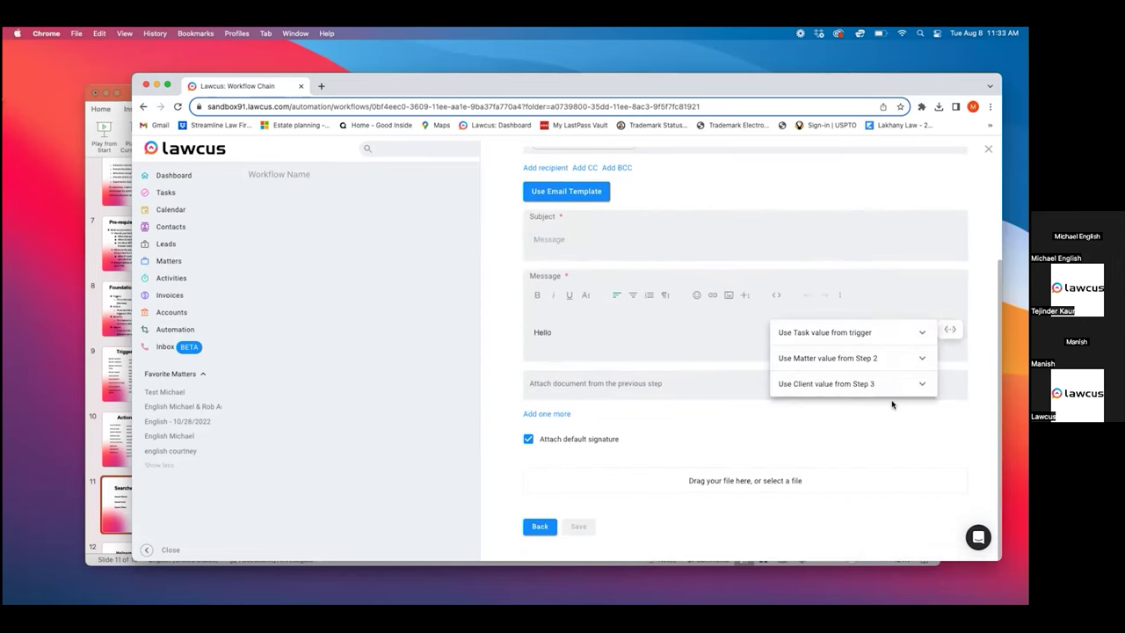
left_click(889, 386)
scroll(856, 440, "down", 1)
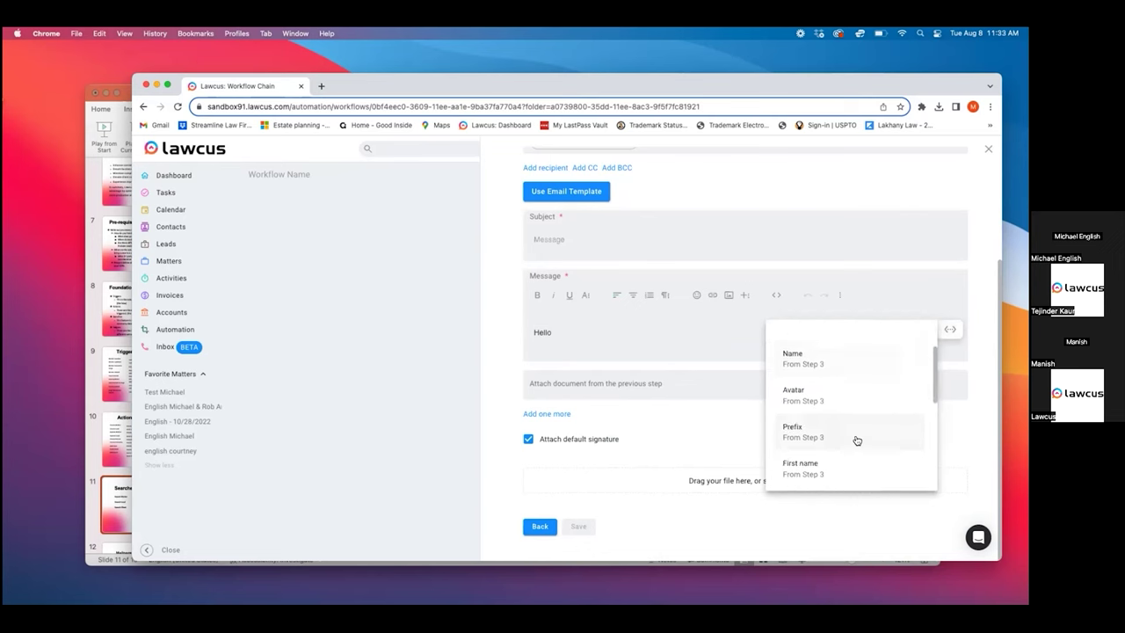
scroll(857, 440, "down", 1)
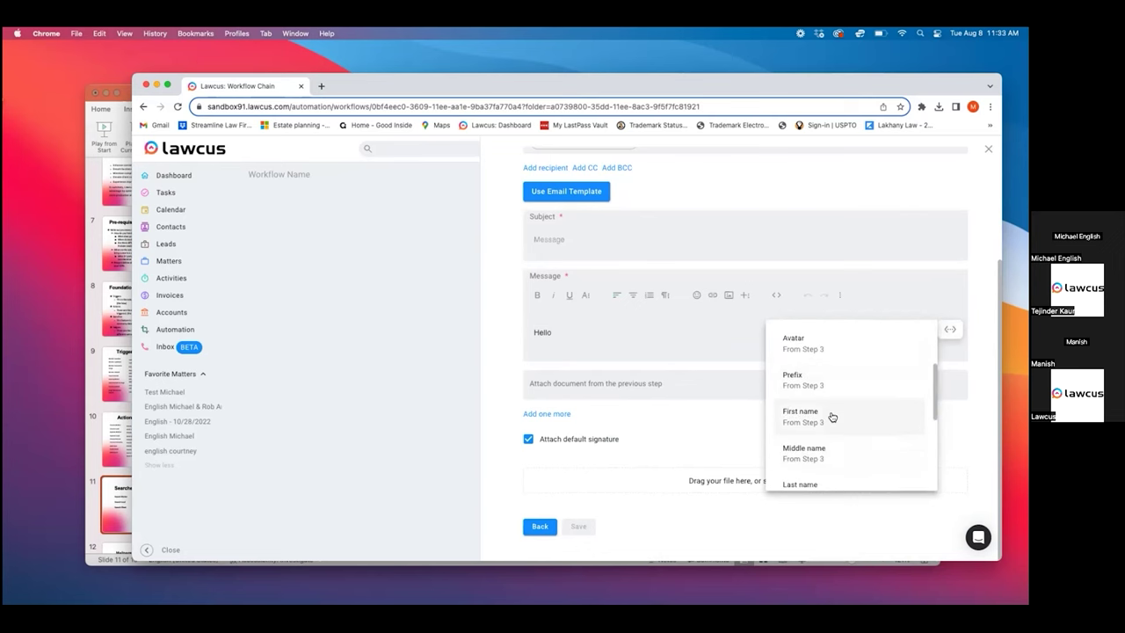
left_click(831, 416)
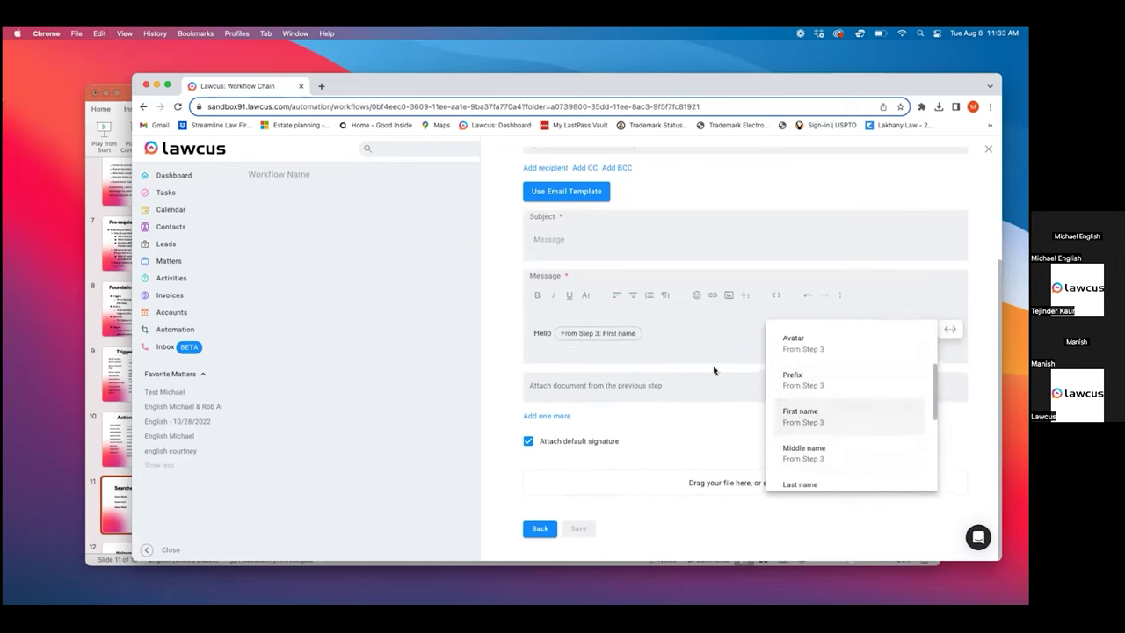
left_click(653, 333)
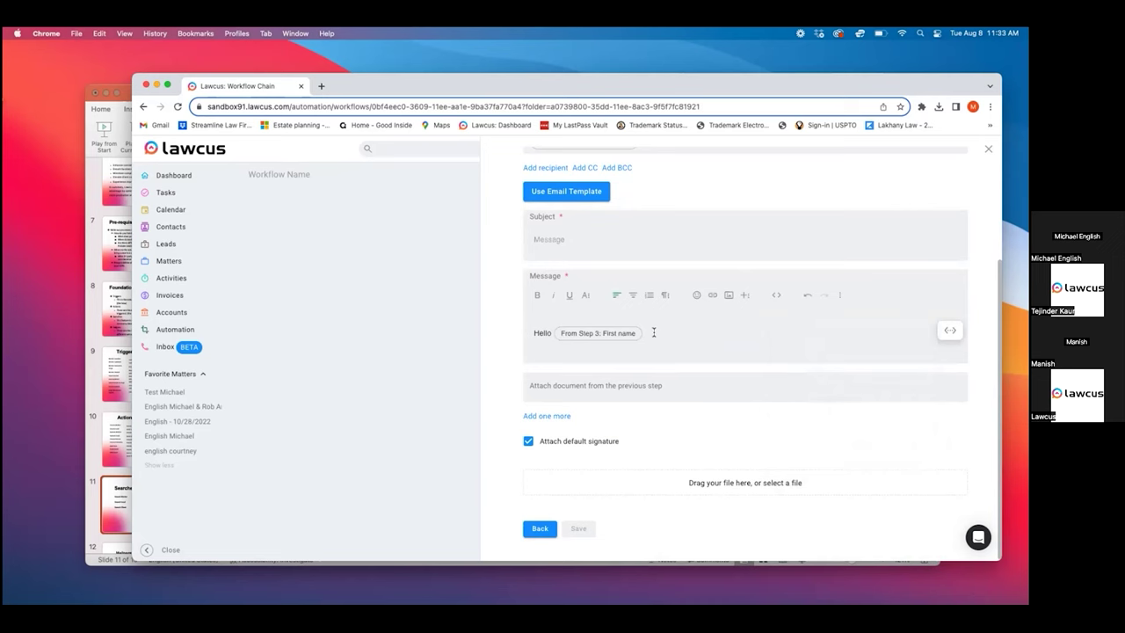
left_click(654, 332)
Browse step 2's matter values without inserting any, then save the workflow and exit to the list
left_click(949, 329)
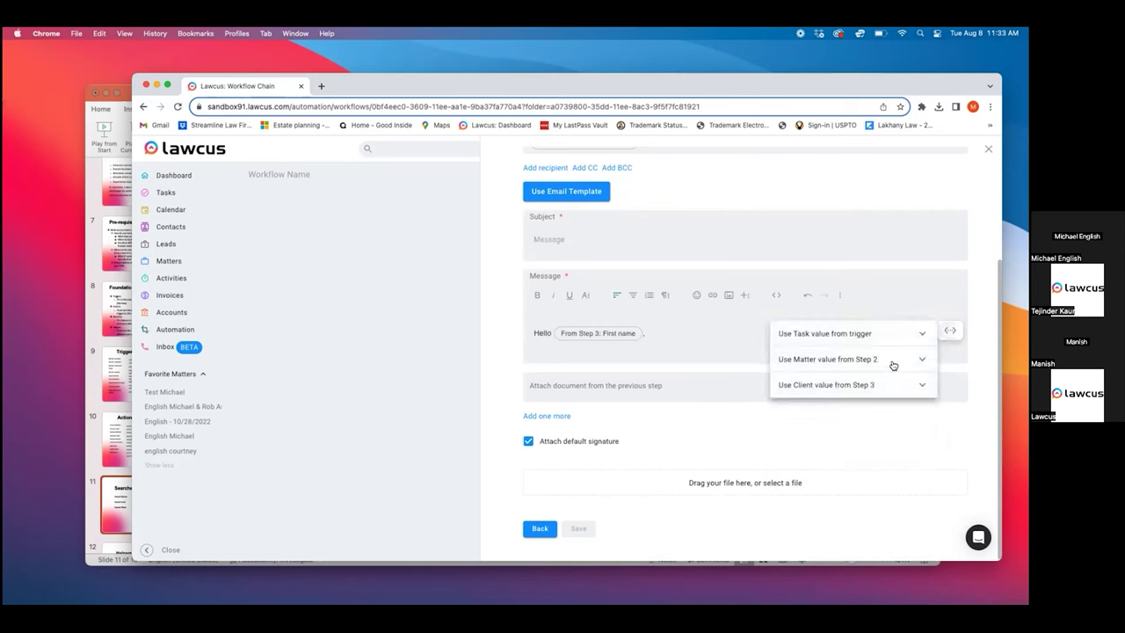
left_click(894, 369)
scroll(857, 435, "down", 2)
scroll(854, 441, "down", 5)
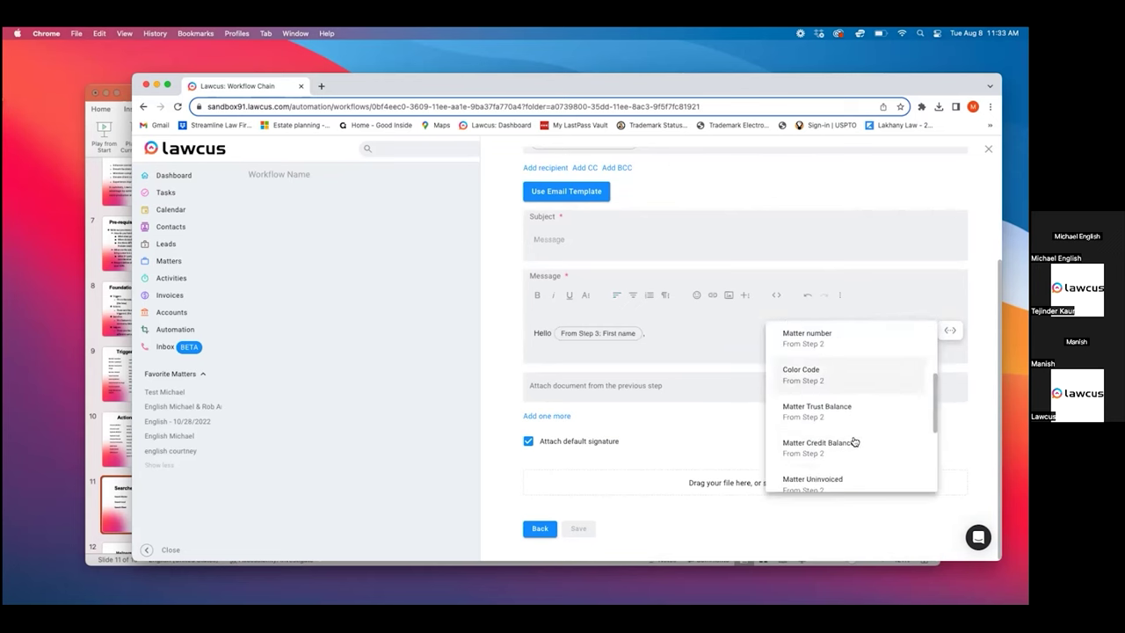
scroll(854, 441, "down", 2)
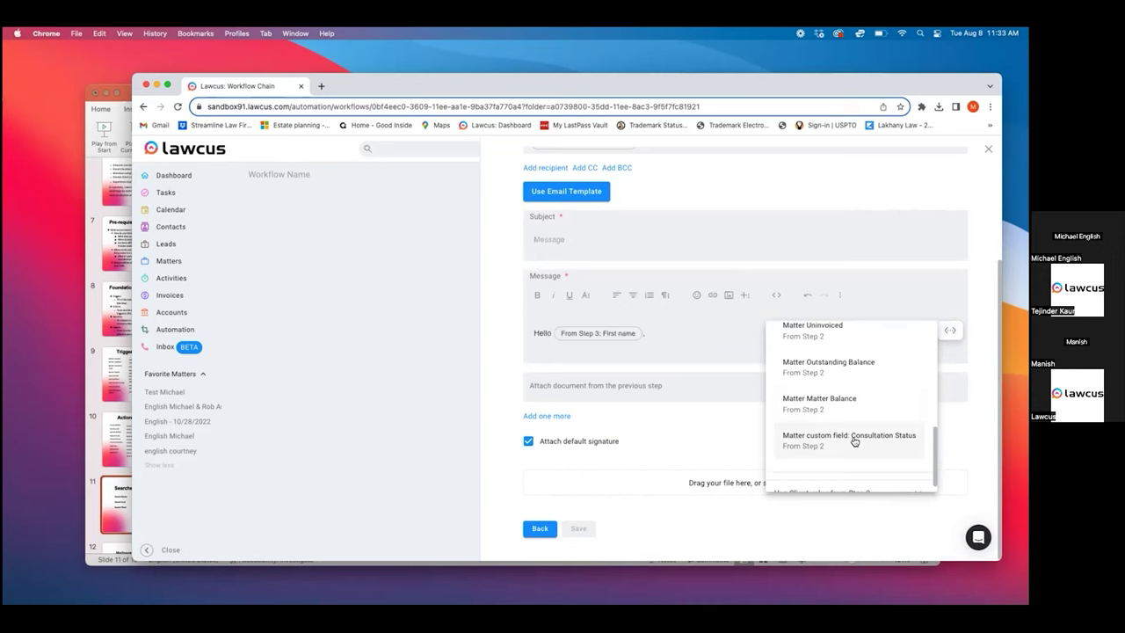
left_click(719, 332)
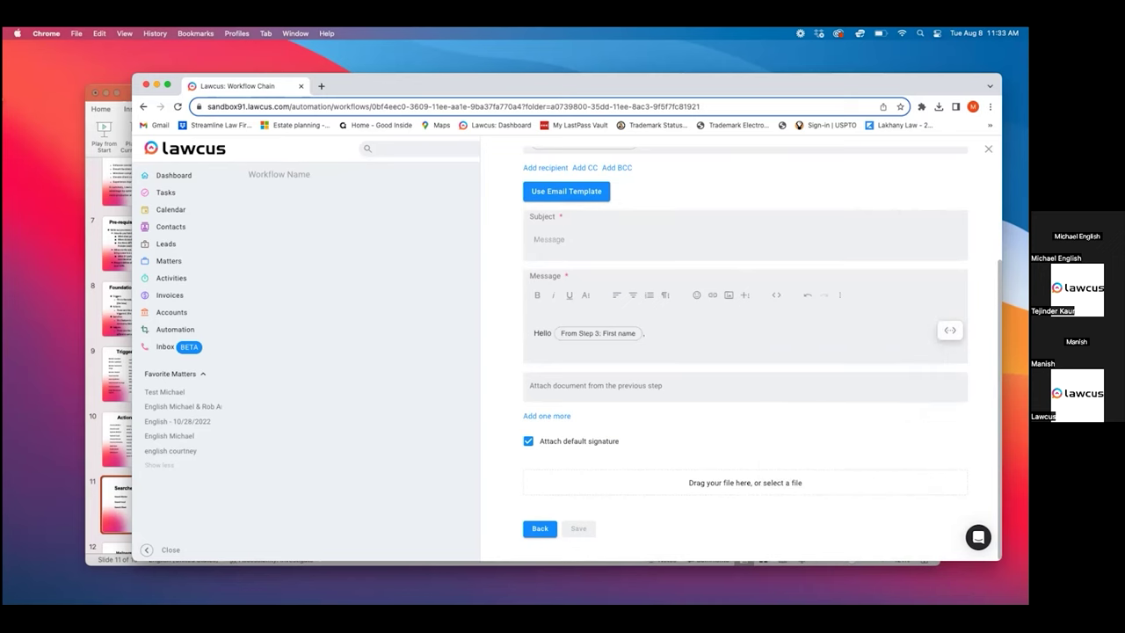
key("Escape")
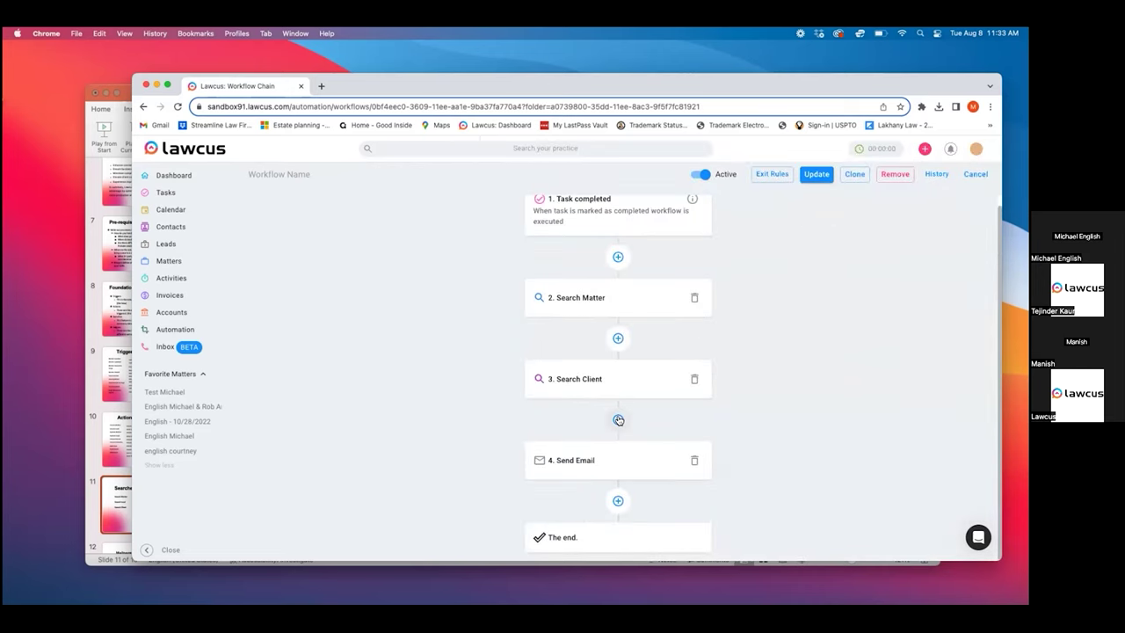
left_click(814, 174)
left_click(976, 173)
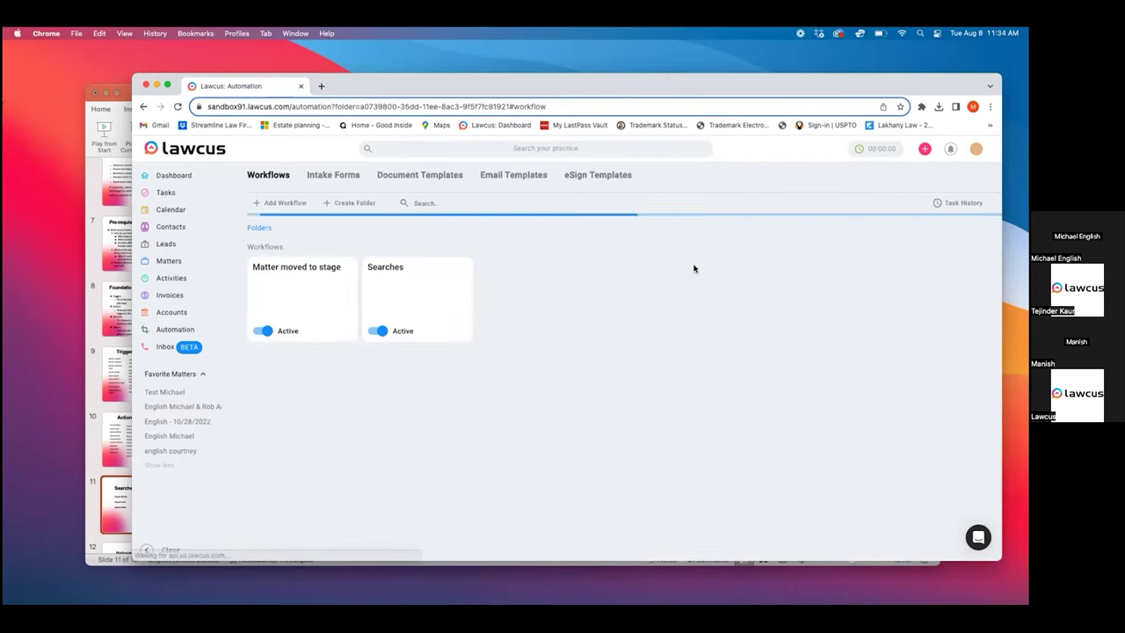
Create a new workflow triggered by a lead created in the Lead Intake pipeline's Lead stage
left_click(283, 203)
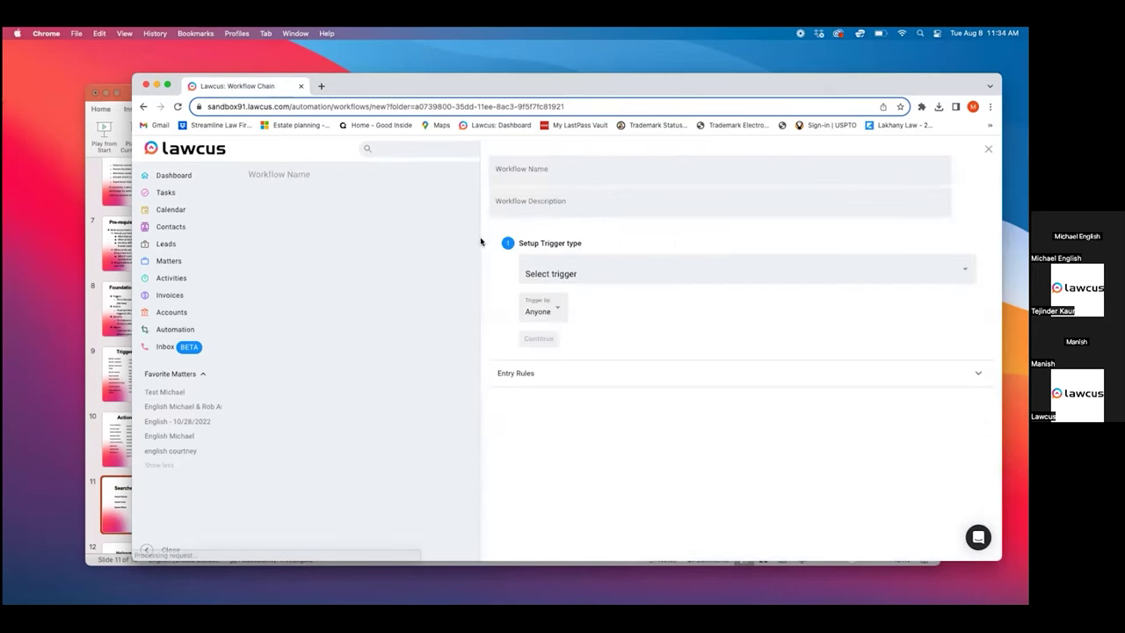
left_click(617, 273)
scroll(629, 391, "down", 1)
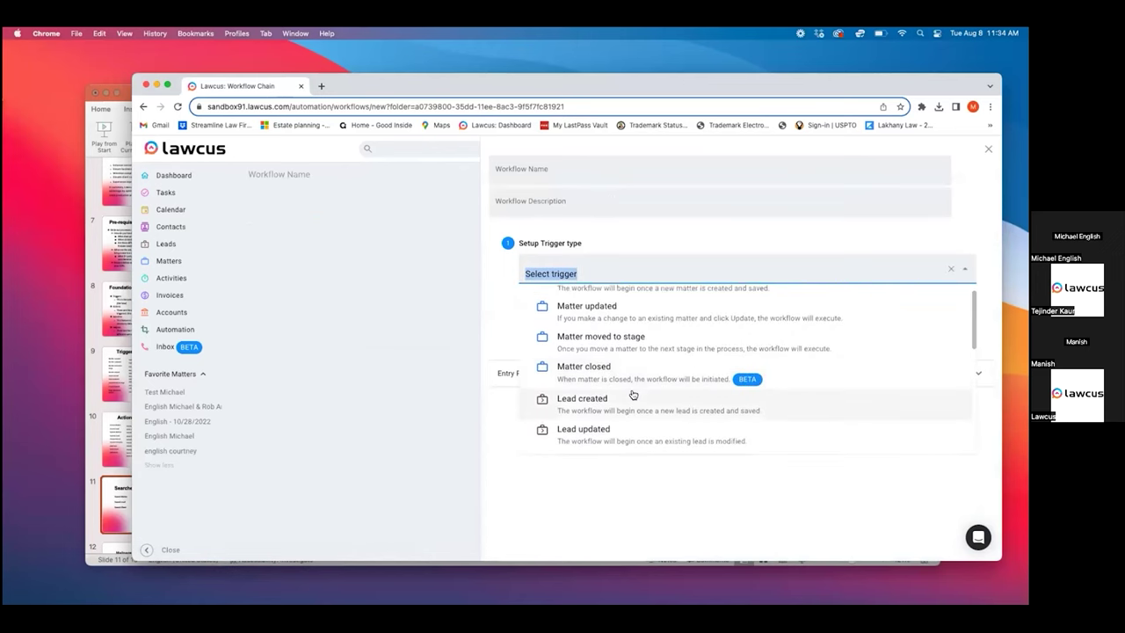
scroll(632, 395, "down", 2)
left_click(706, 333)
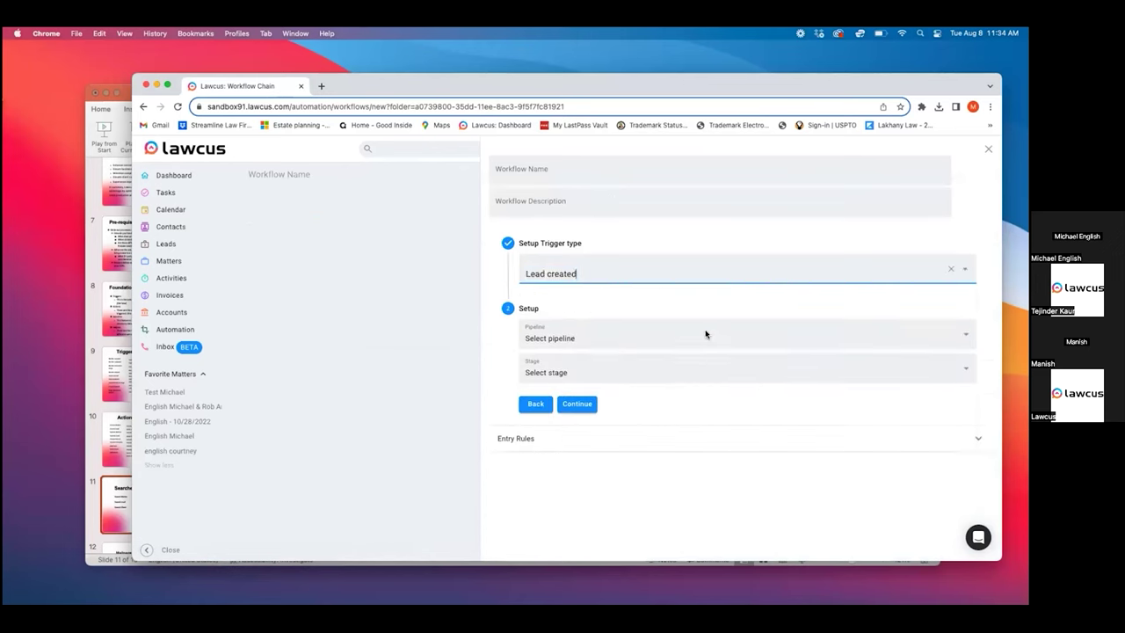
left_click(621, 309)
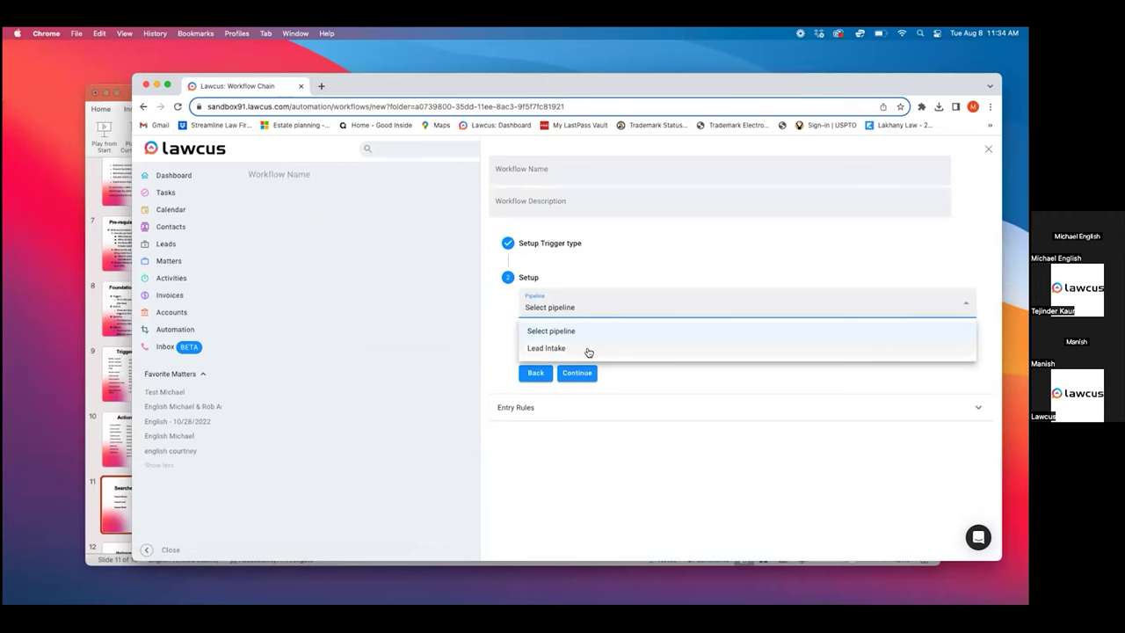
left_click(588, 351)
left_click(607, 342)
left_click(626, 382)
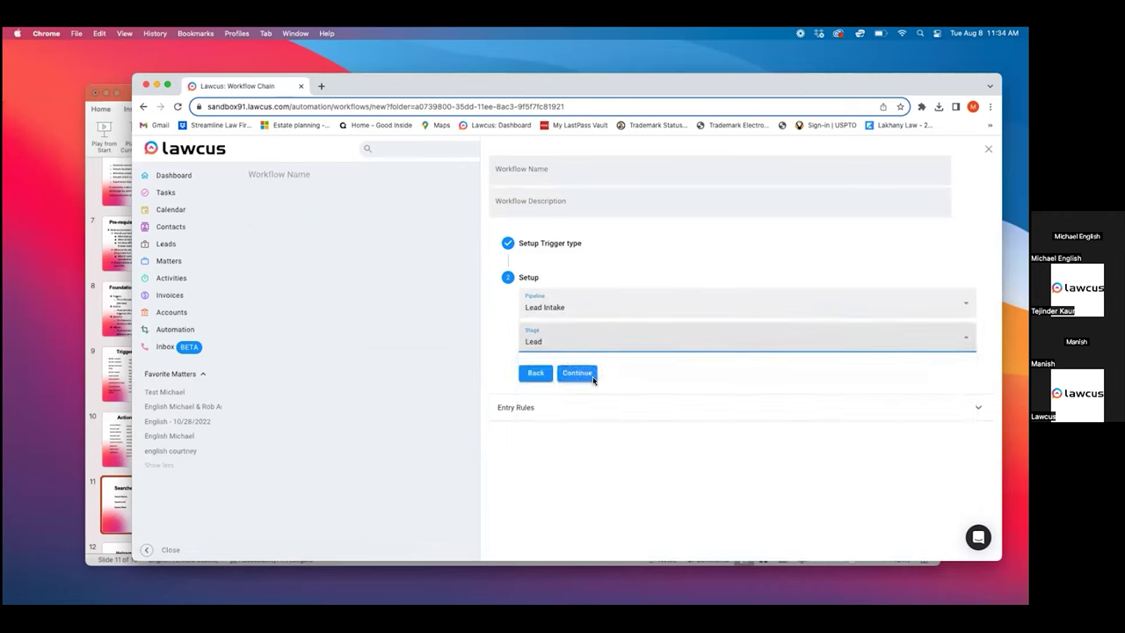
left_click(594, 380)
Add a Search Lead step that searches by the trigger's Last Name, and save it
left_click(643, 209)
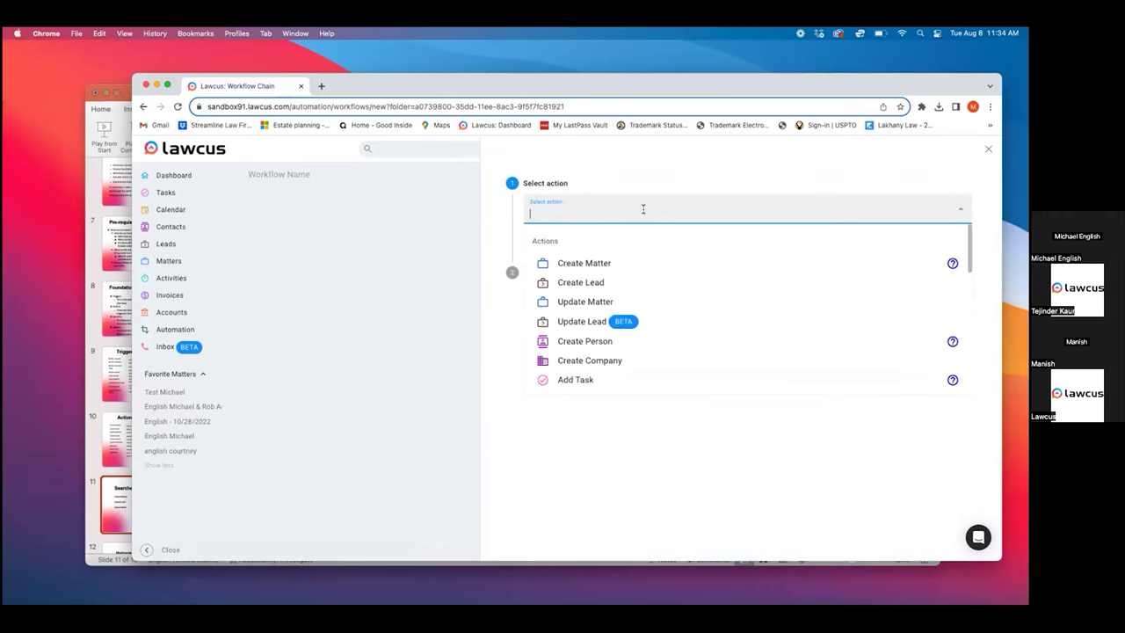
type("sear")
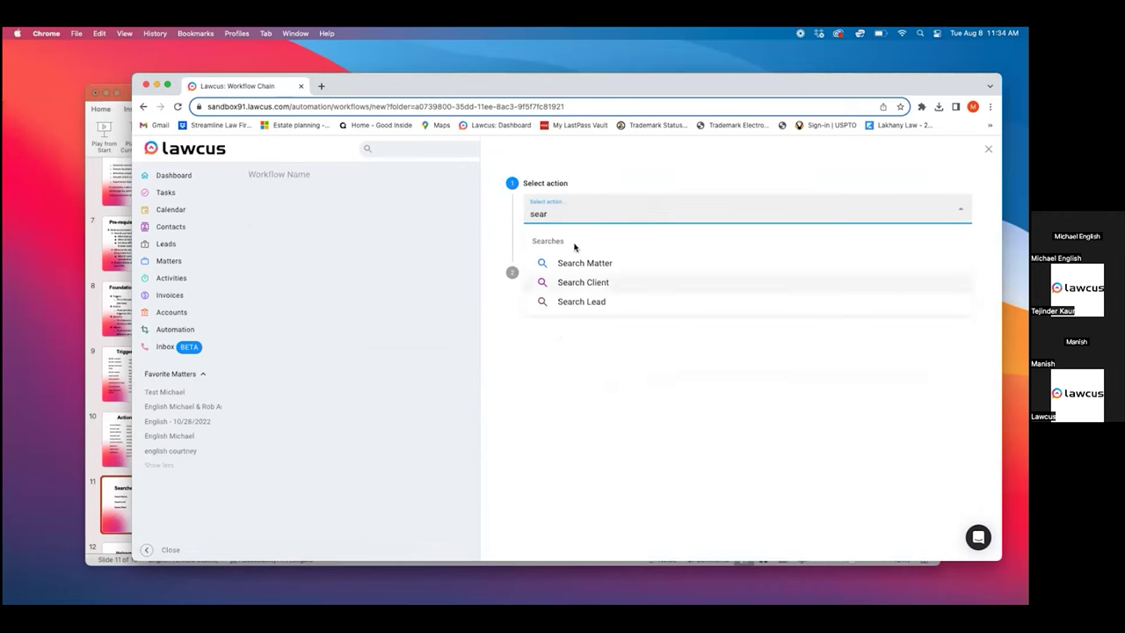
left_click(578, 300)
left_click(541, 240)
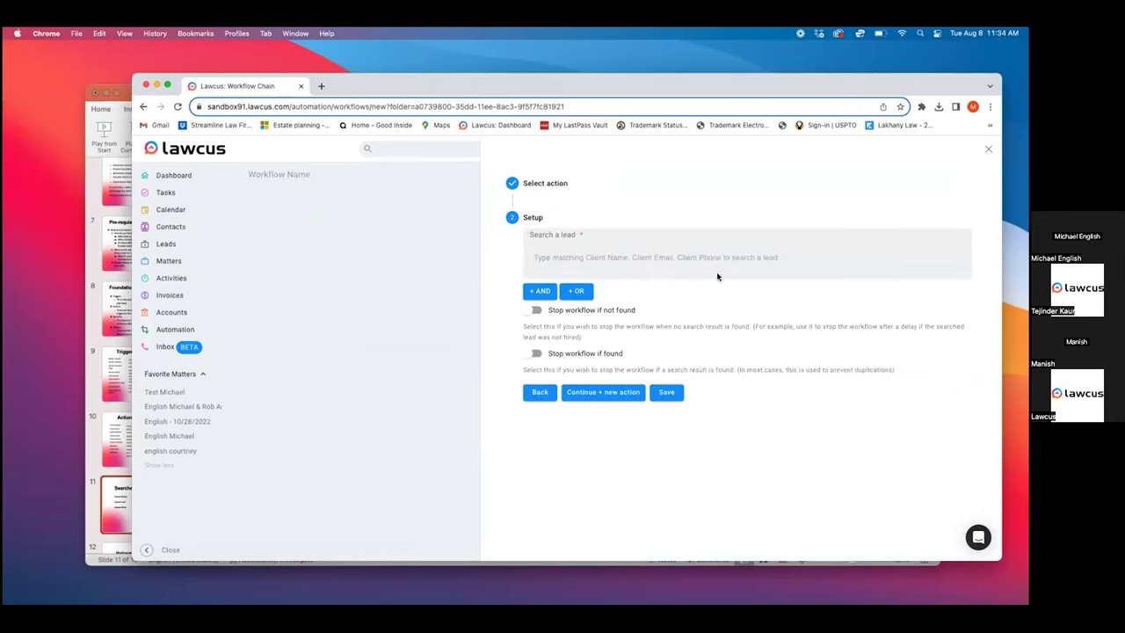
left_click(953, 254)
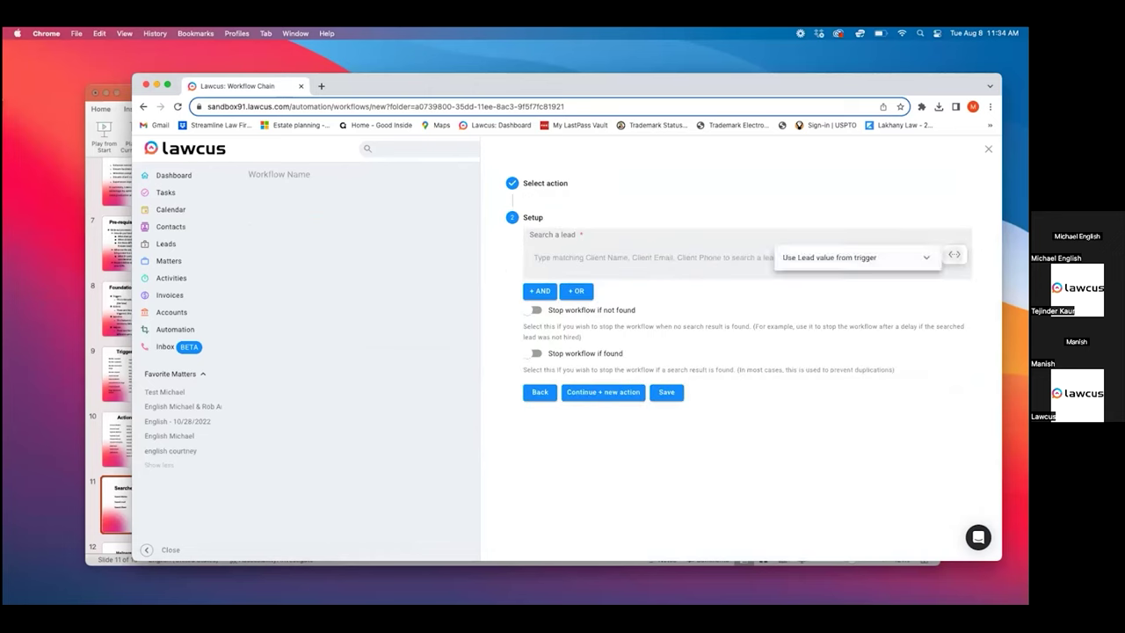
left_click(897, 262)
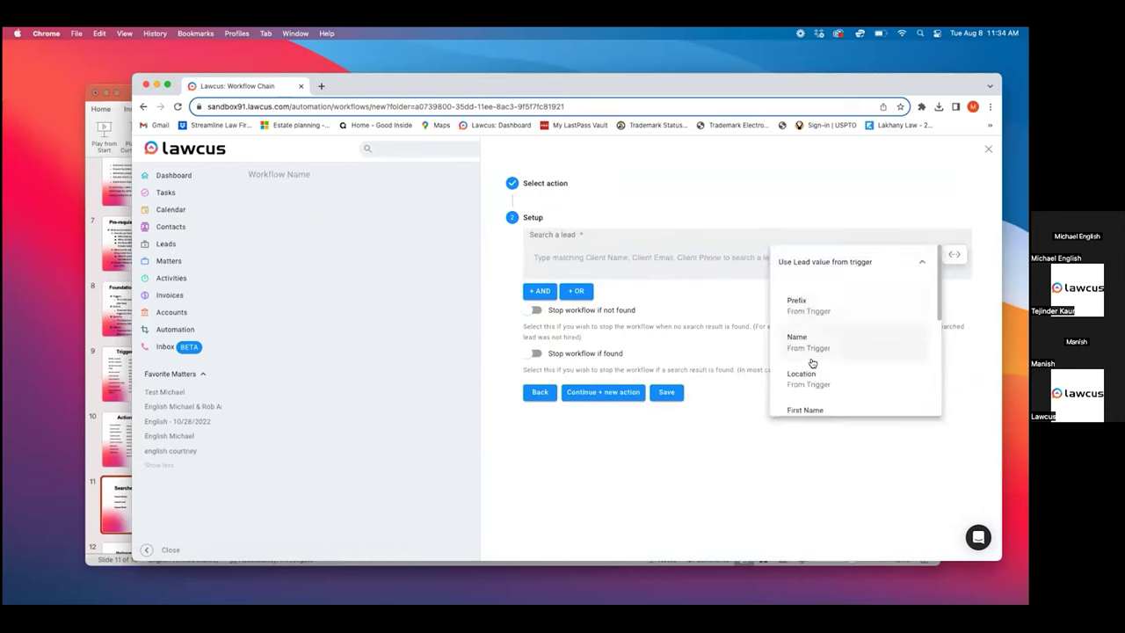
scroll(812, 363, "down", 1)
scroll(812, 363, "up", 1)
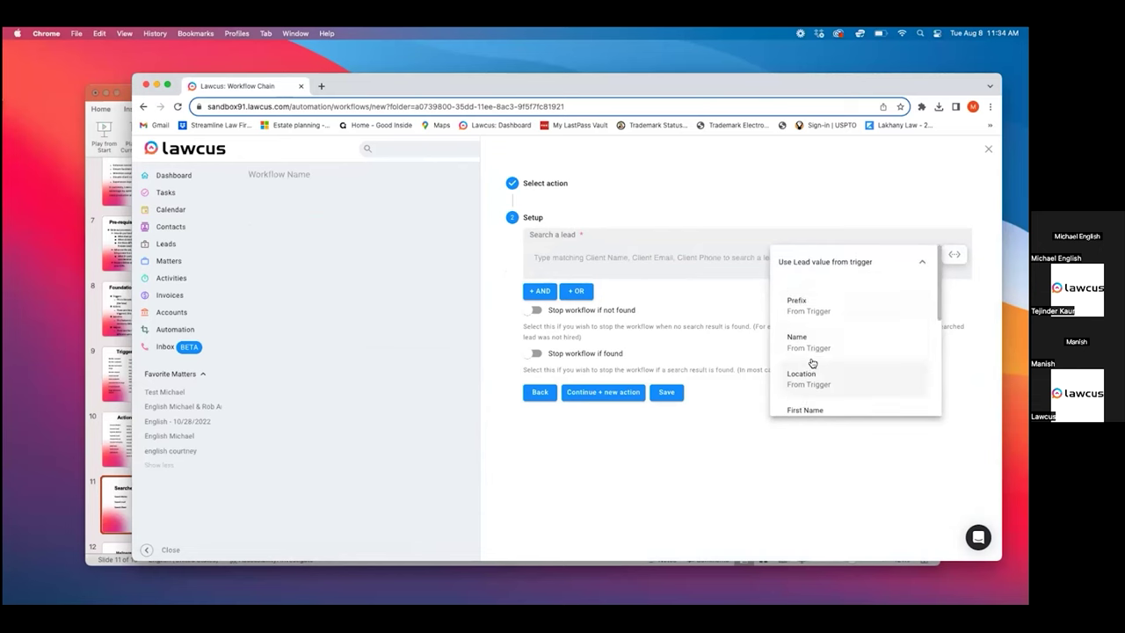
scroll(812, 362, "down", 3)
left_click(810, 356)
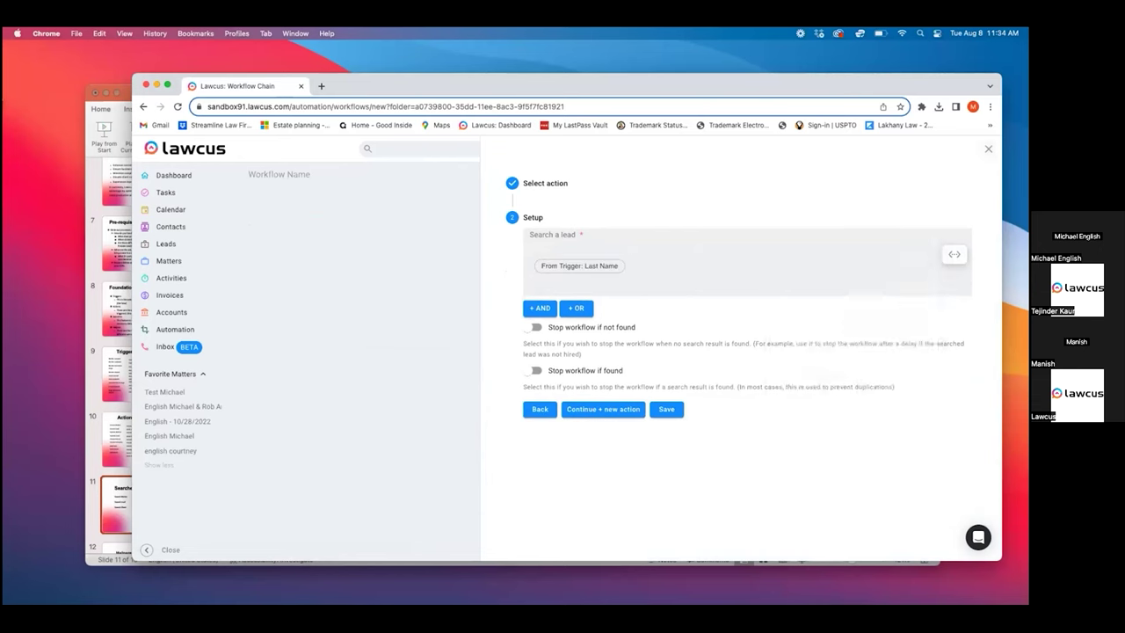
left_click(666, 409)
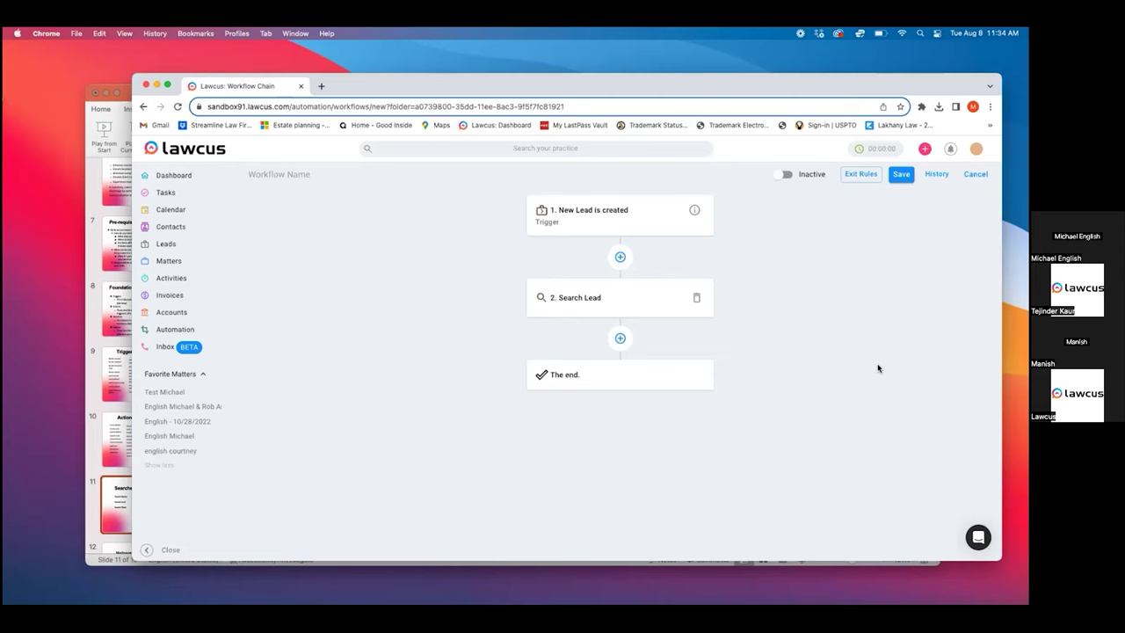
Switch the trigger to a new Calendly scheduler appointment on any scheduling page, then bring PowerPoint forward
left_click(684, 232)
left_click(698, 274)
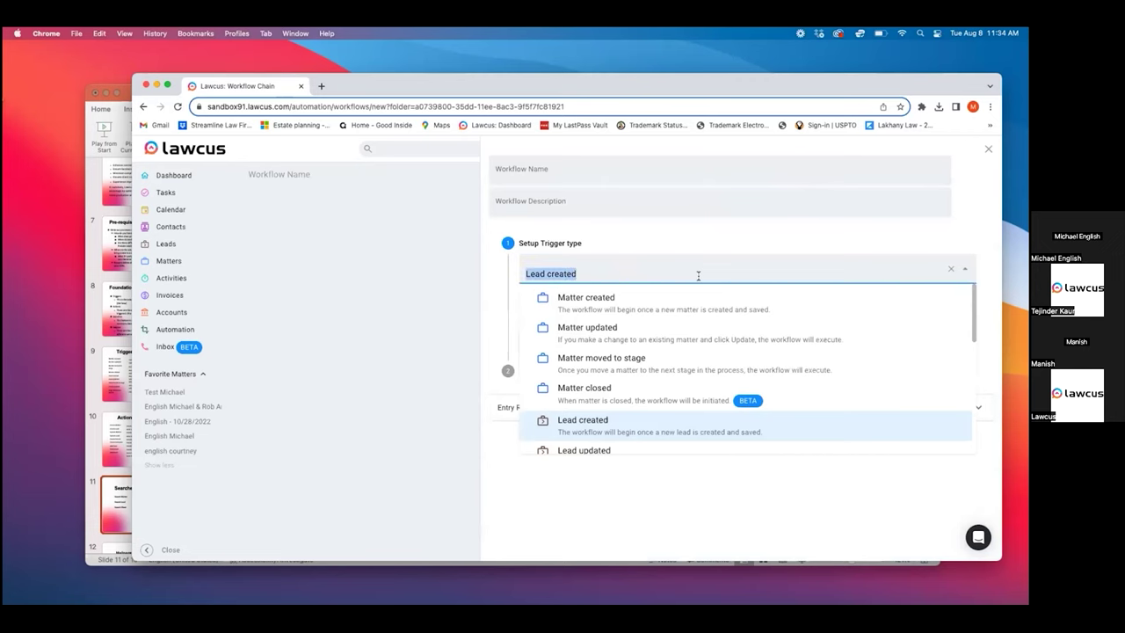
scroll(741, 335, "down", 6)
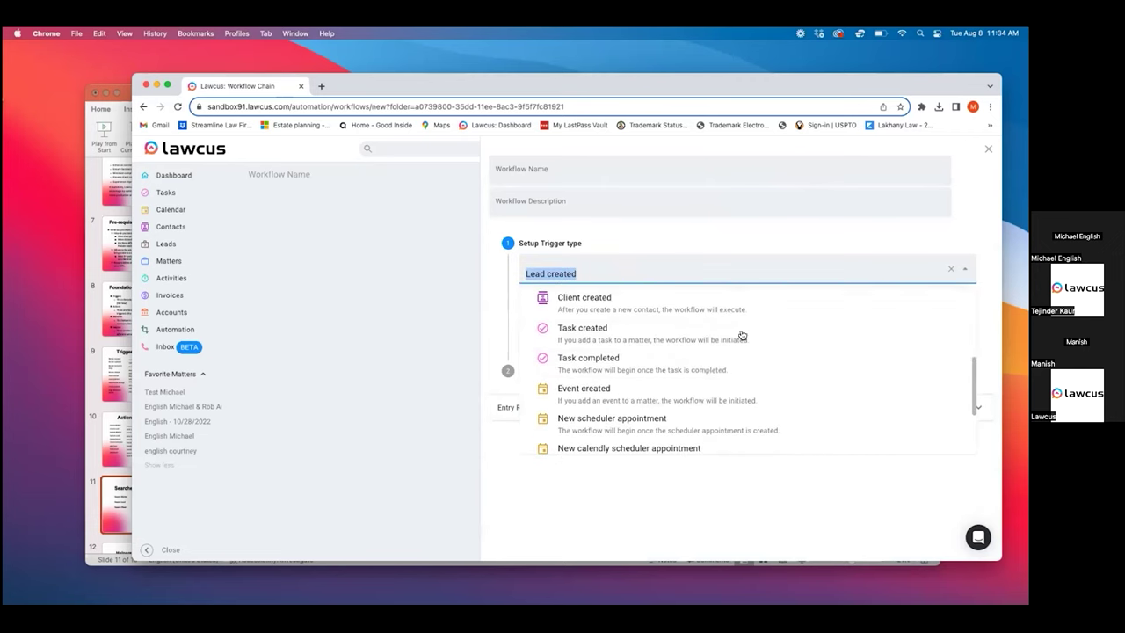
scroll(691, 381, "down", 2)
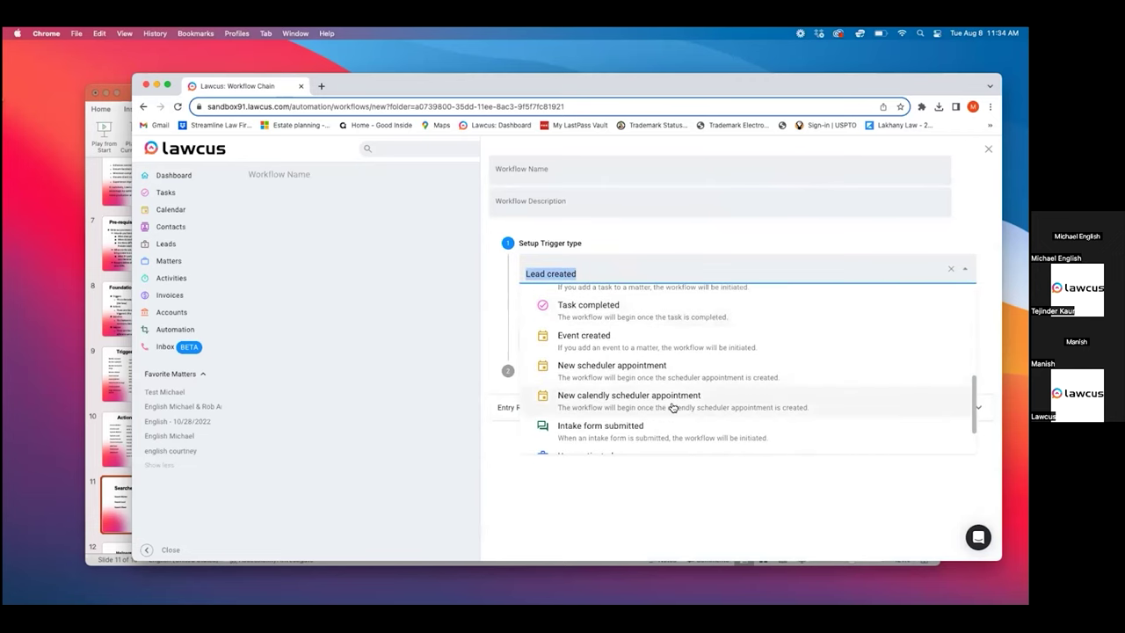
left_click(672, 404)
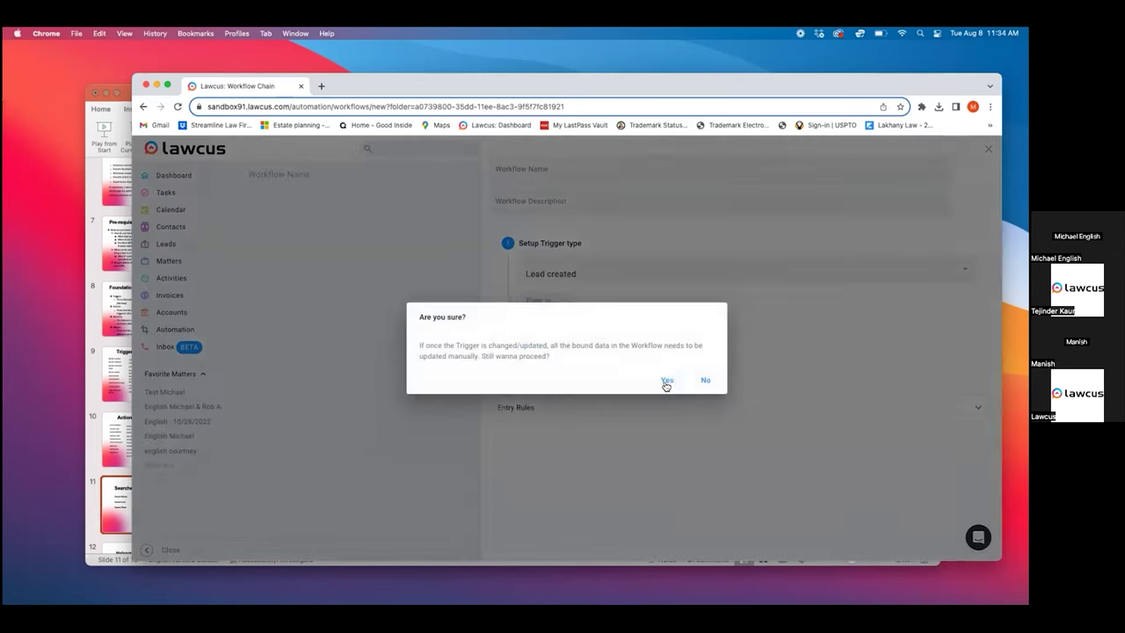
left_click(666, 381)
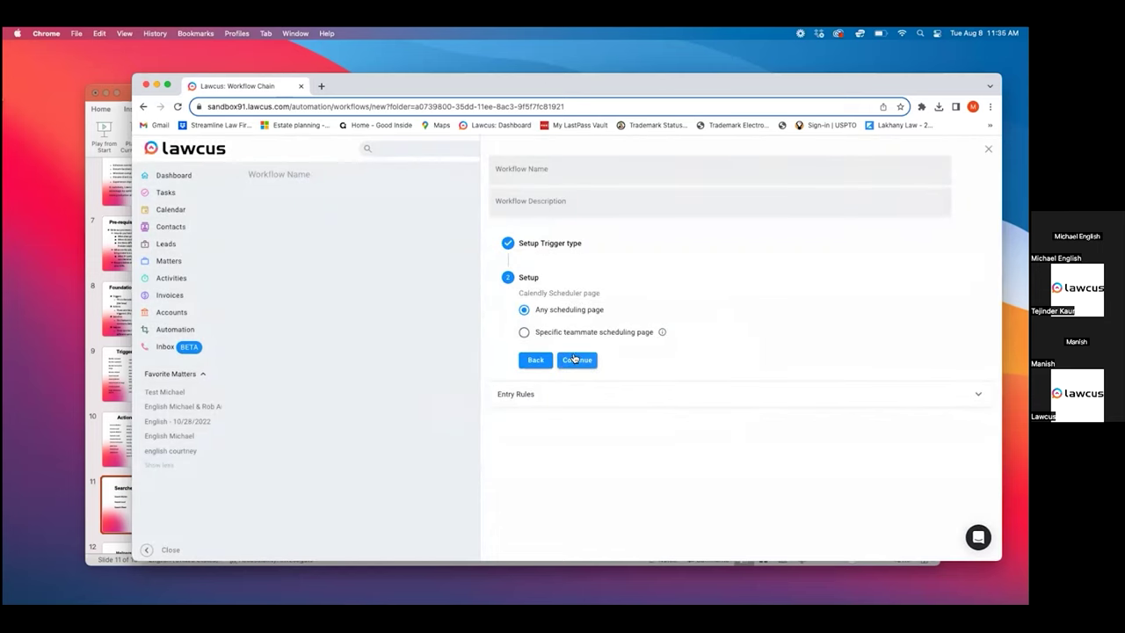
left_click(576, 359)
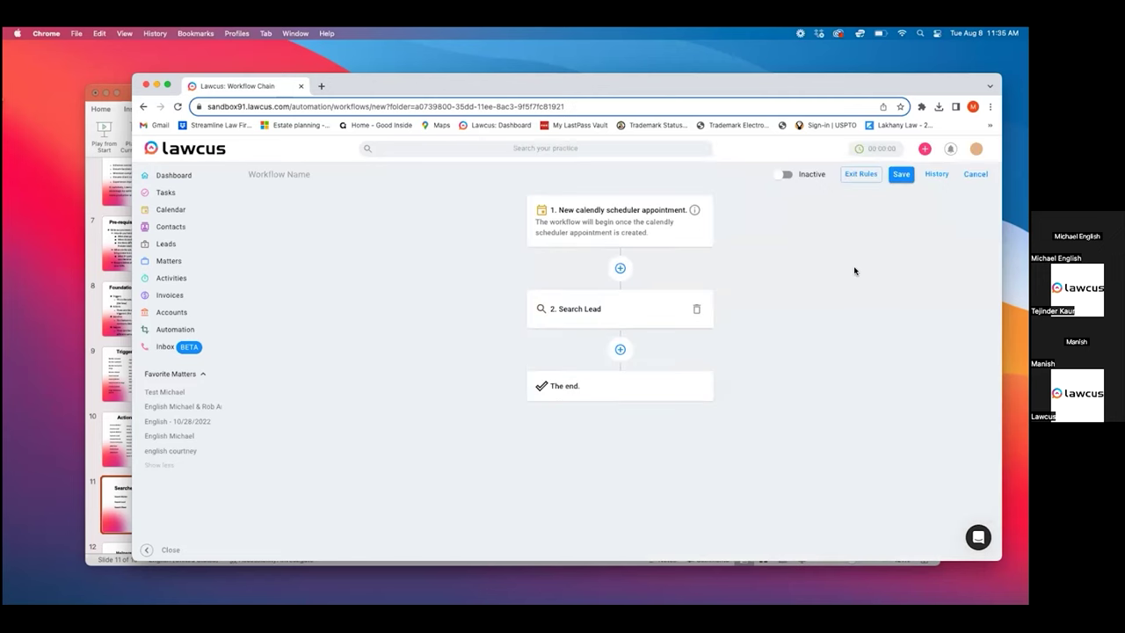
left_click(127, 99)
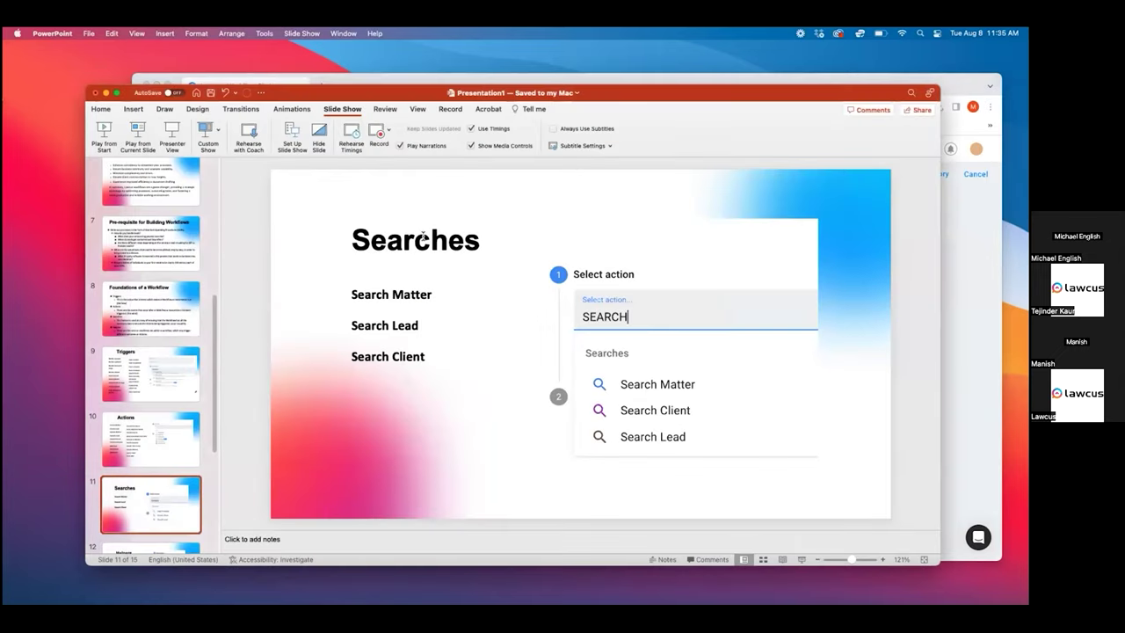
Present from the Searches slide through Helpers and Exit Rules, back to Helpers, then return to Lawcus
left_click(136, 130)
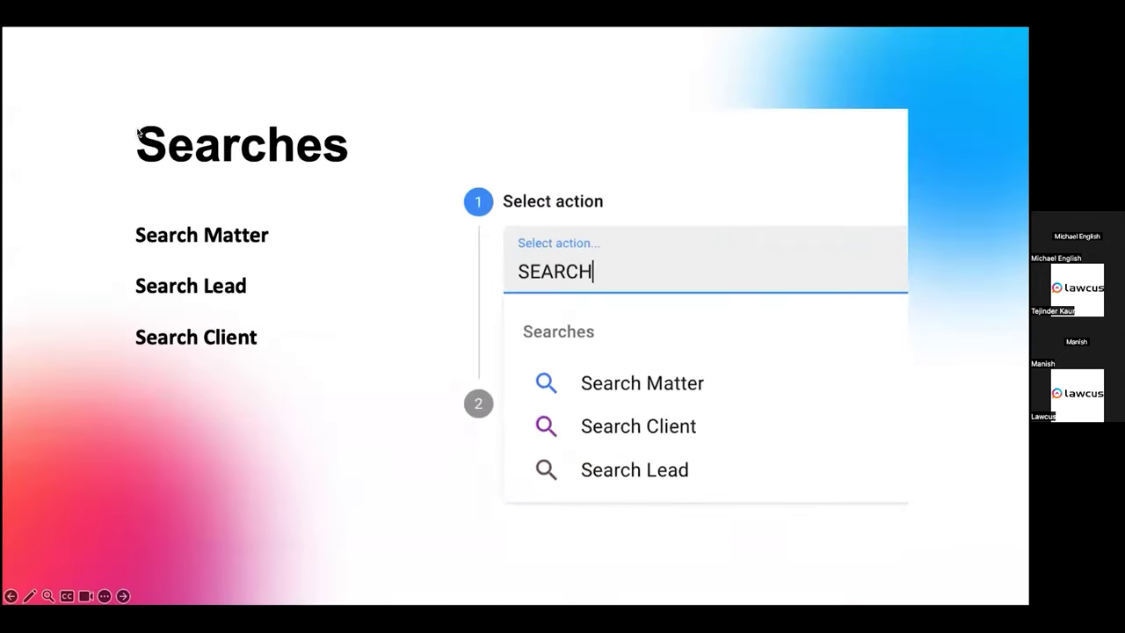
left_click(551, 380)
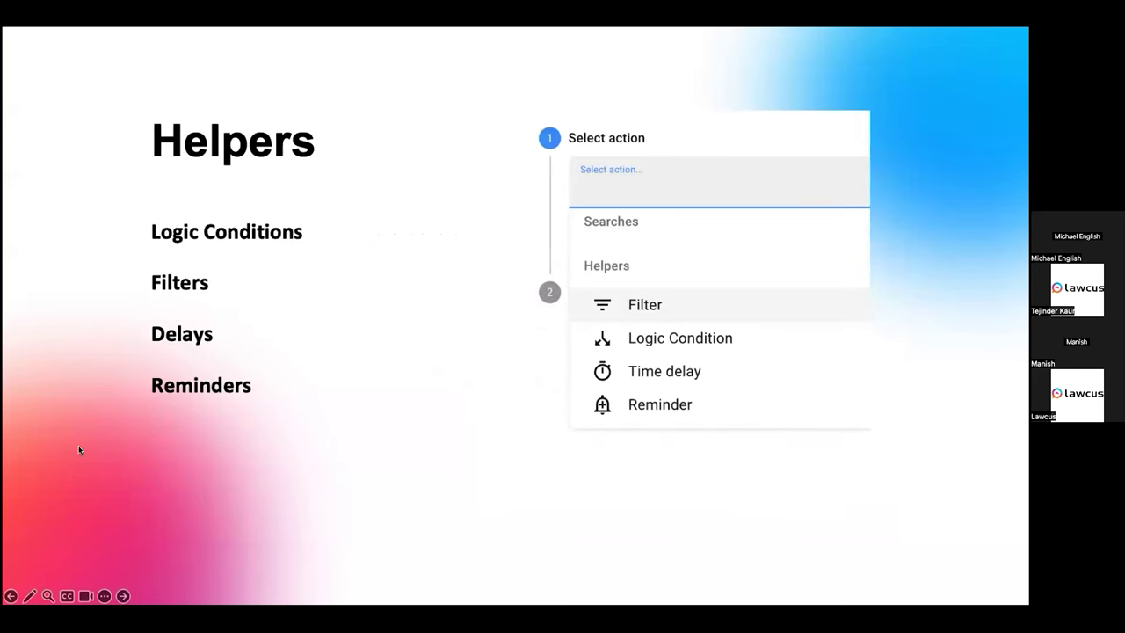
key("Right")
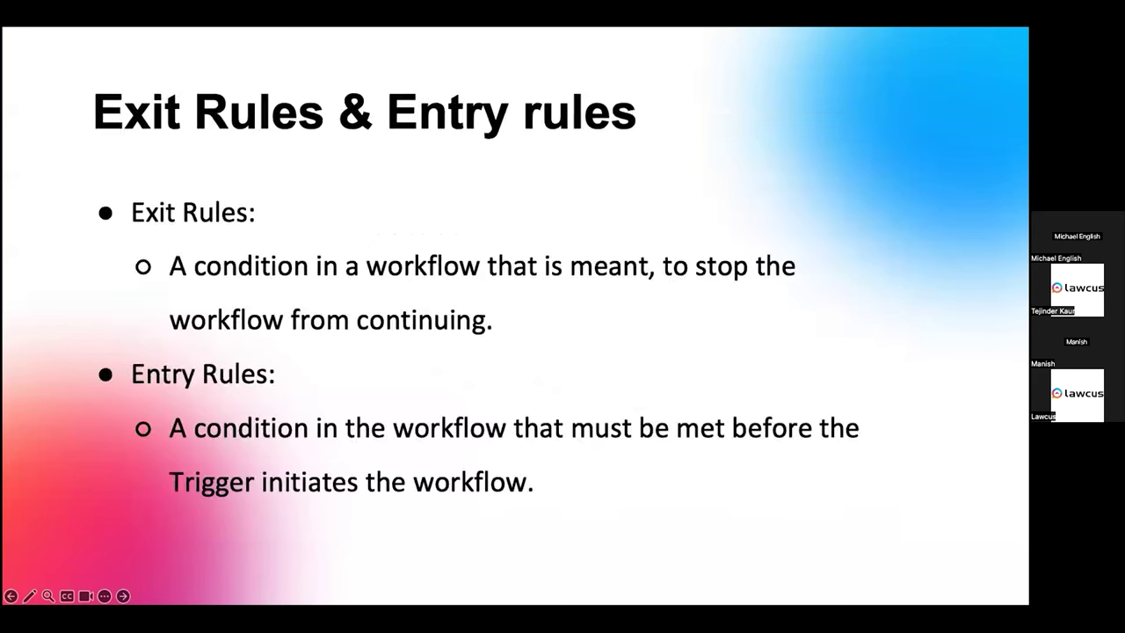
key("Left")
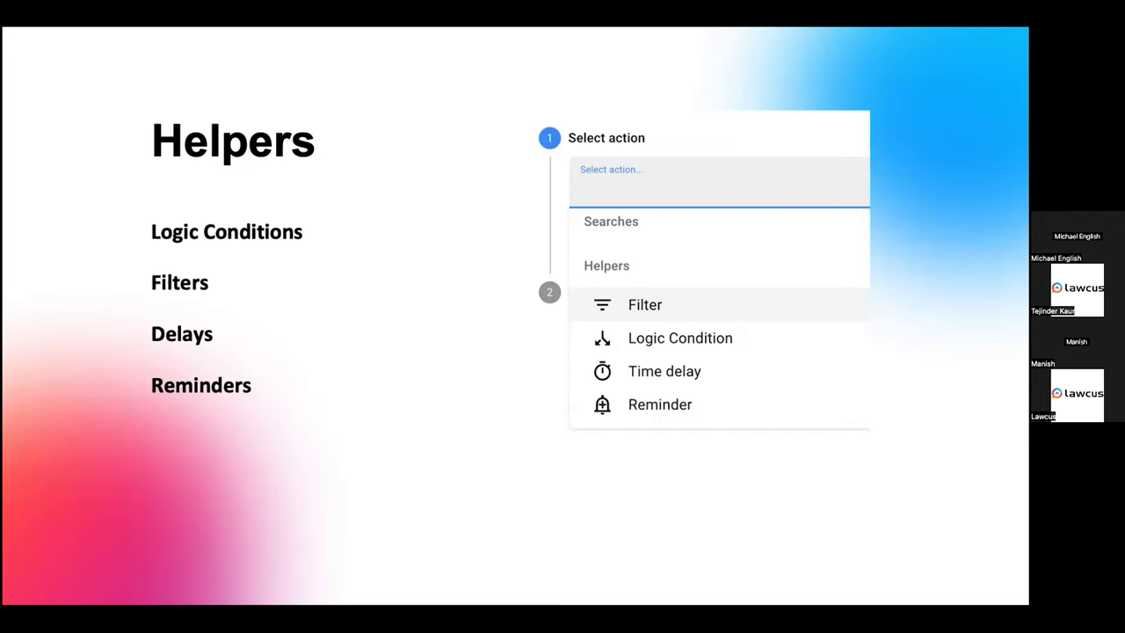
key("Escape")
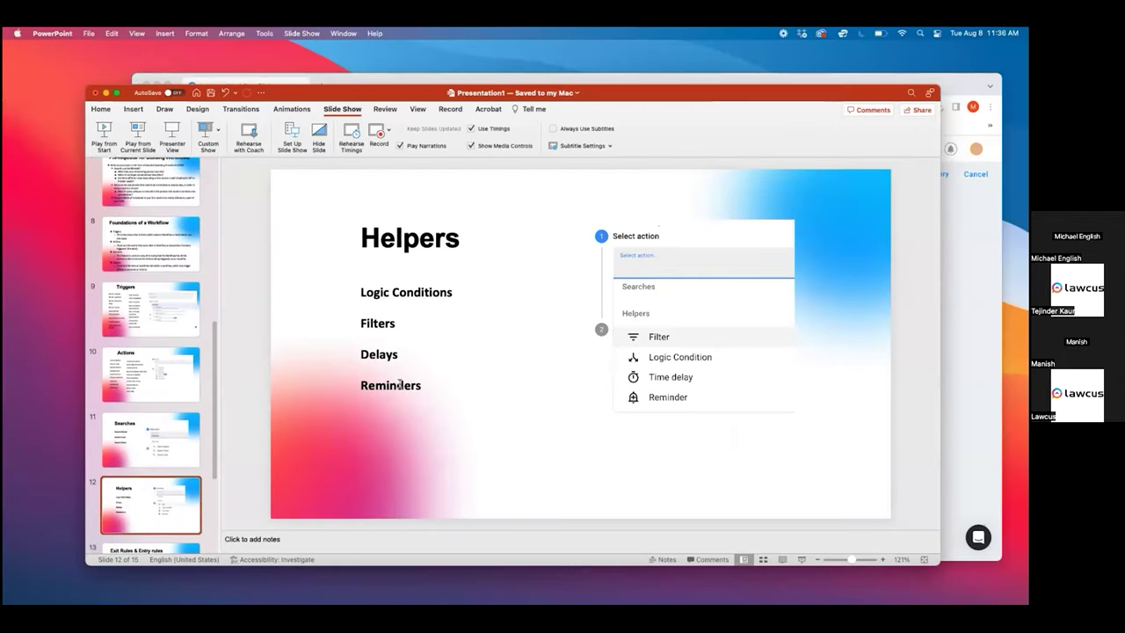
key("super+Tab")
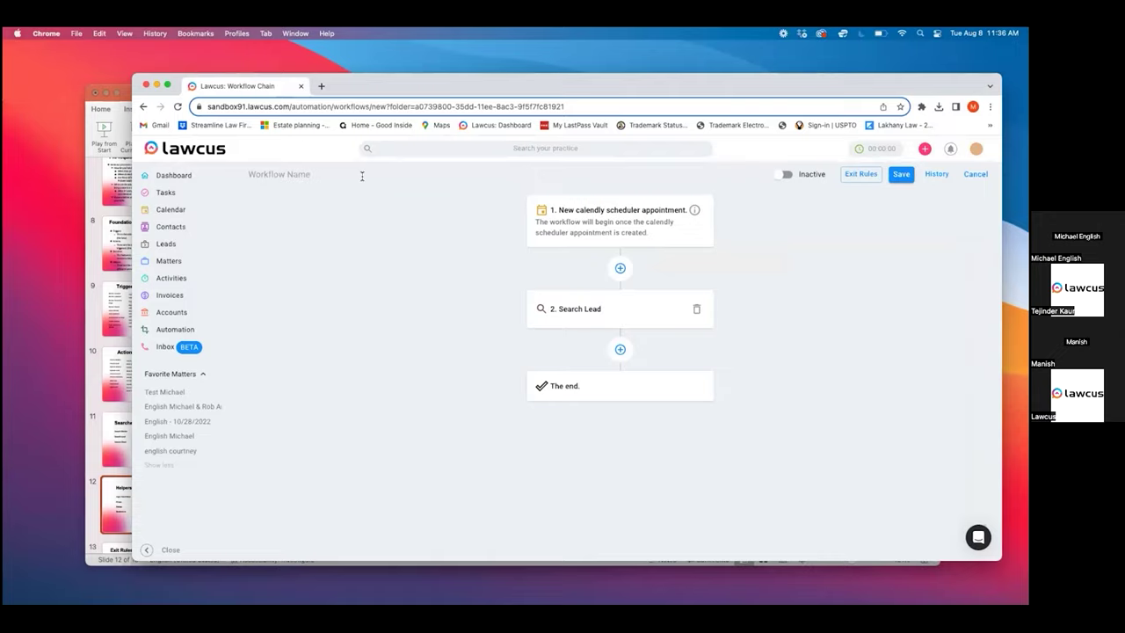
Maximize the browser and go to Settings > Firm Settings > Custom Fields
left_click(167, 87)
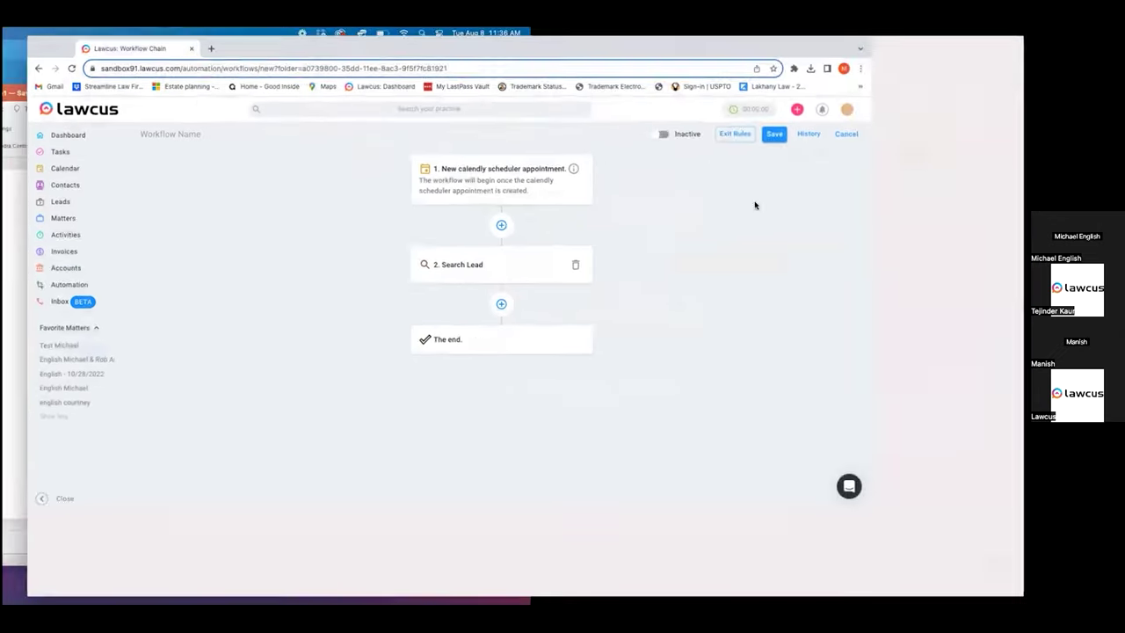
left_click(1002, 102)
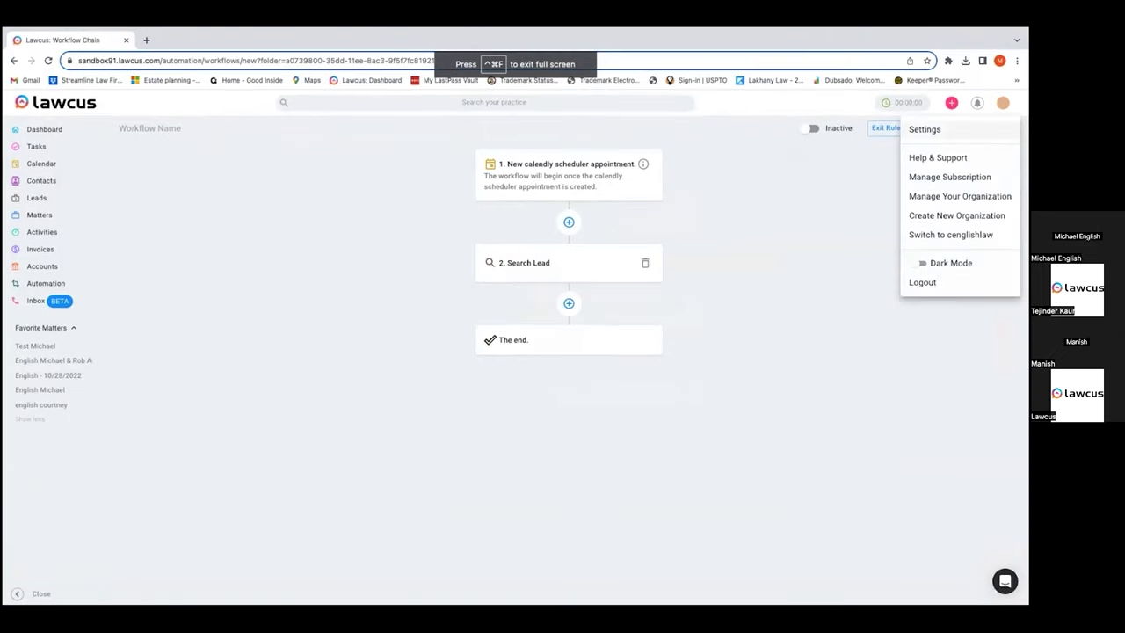
left_click(946, 130)
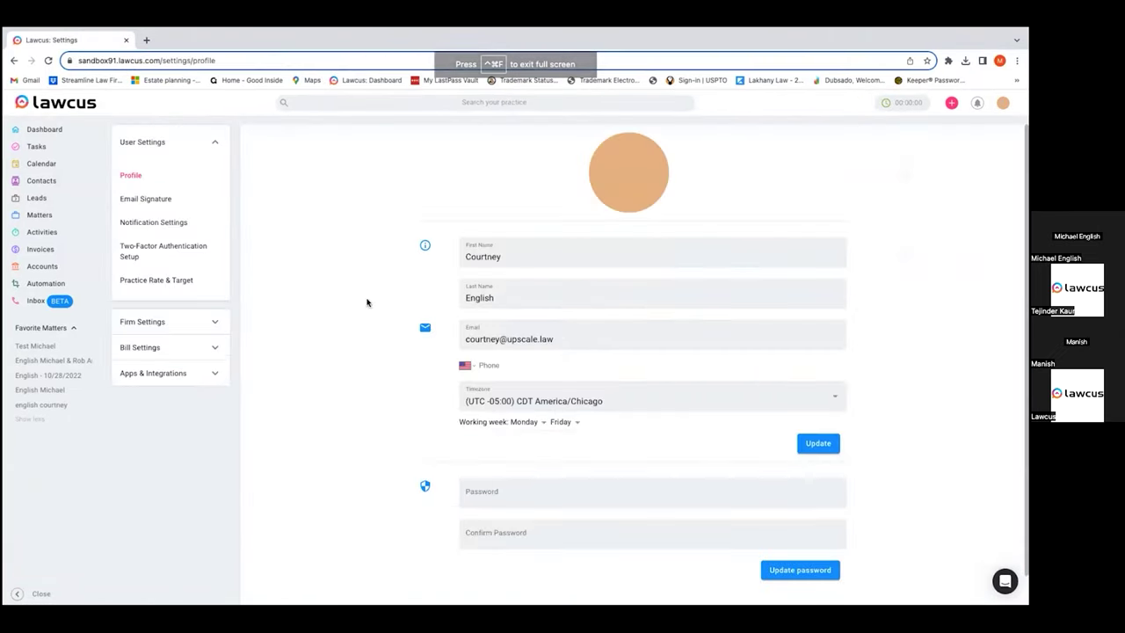
left_click(151, 321)
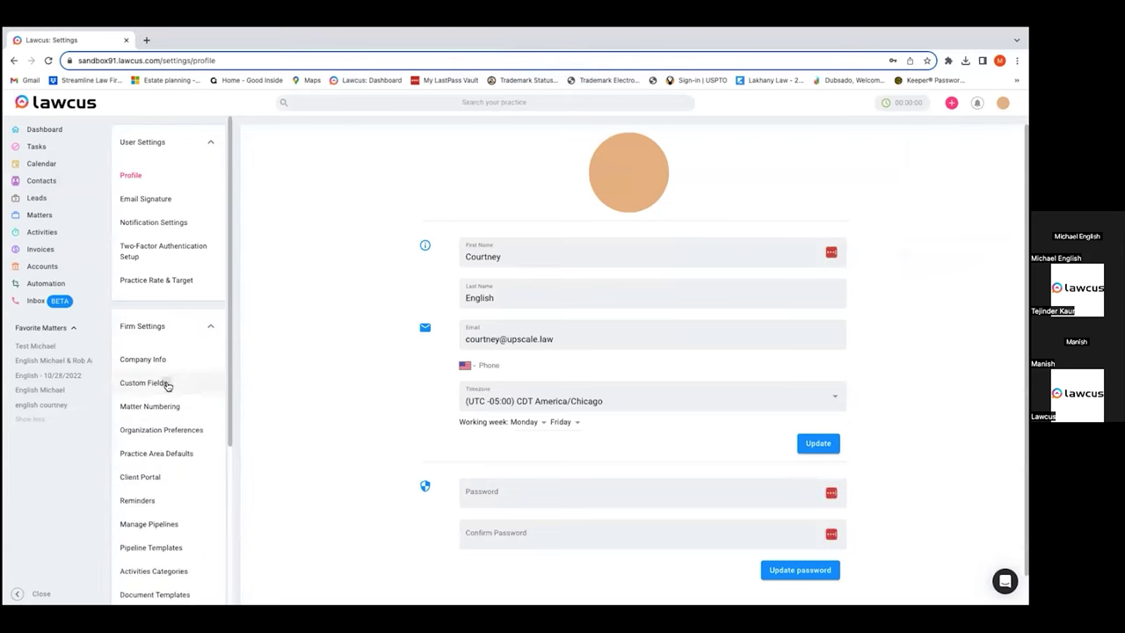
left_click(163, 382)
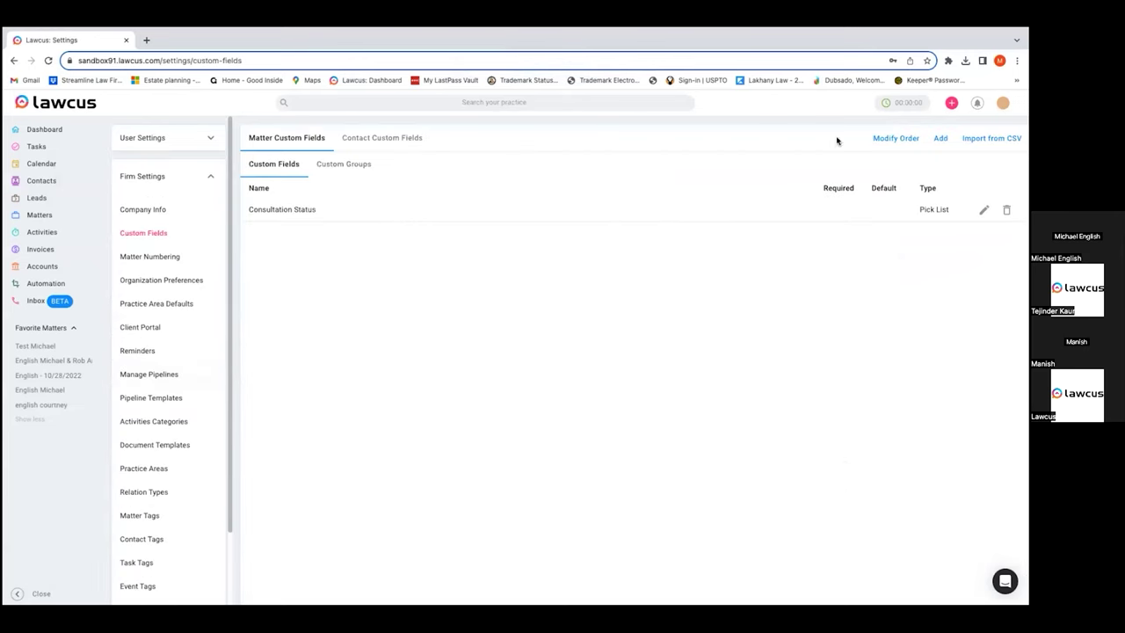
Create a 'Married?' pick-list matter field with options 'Yes, No', then return to the Webinar workflows
left_click(939, 138)
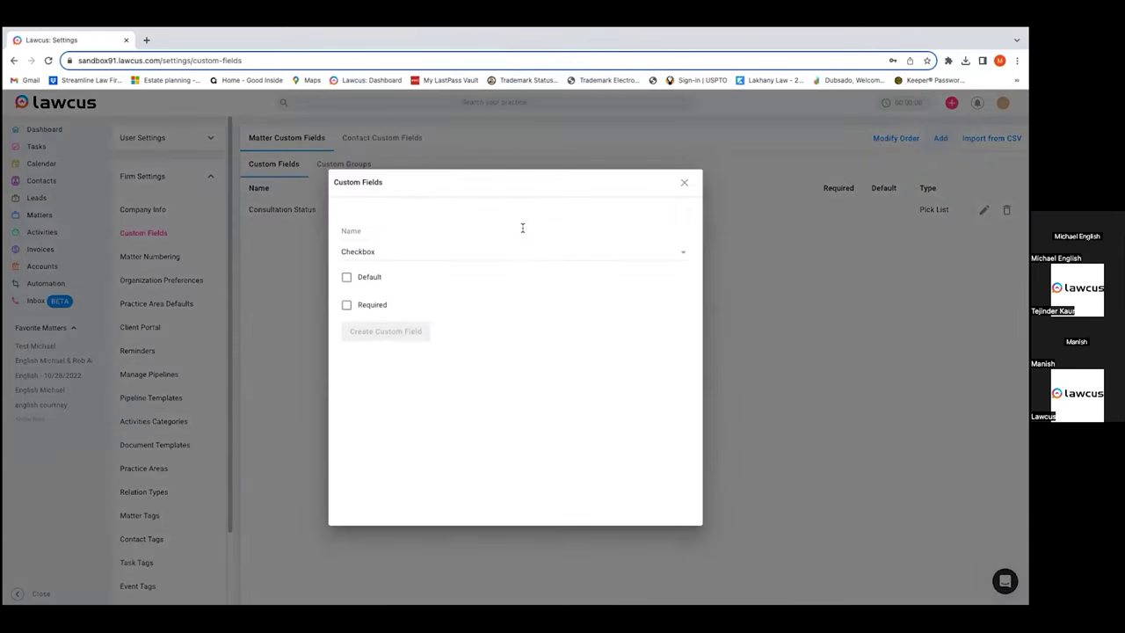
left_click(522, 228)
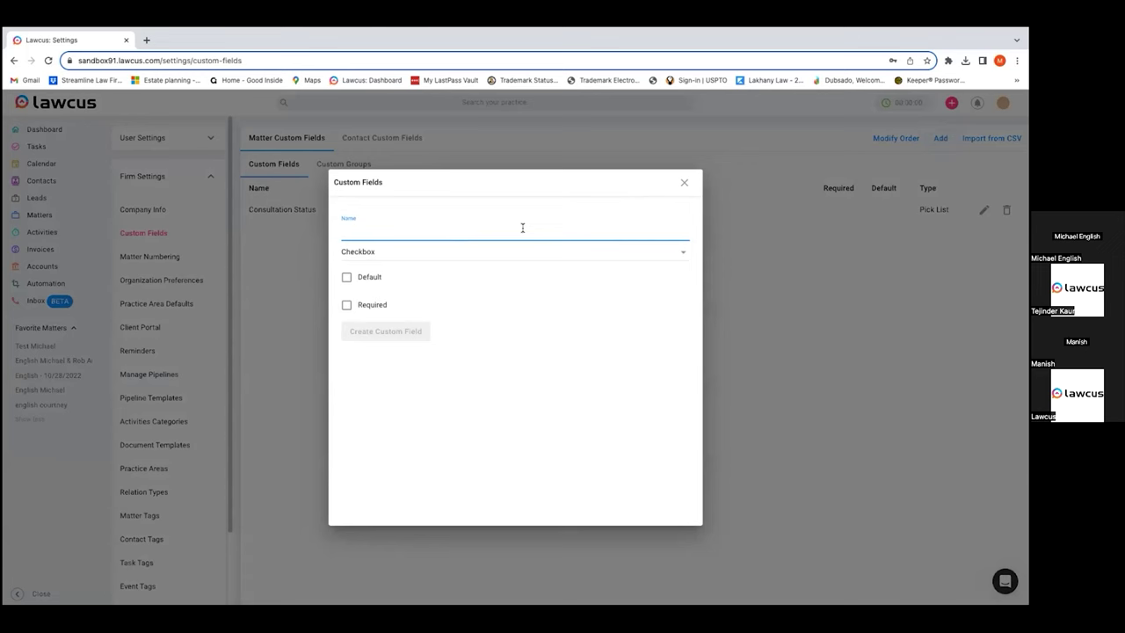
type("t")
key("BackSpace")
type("Married?")
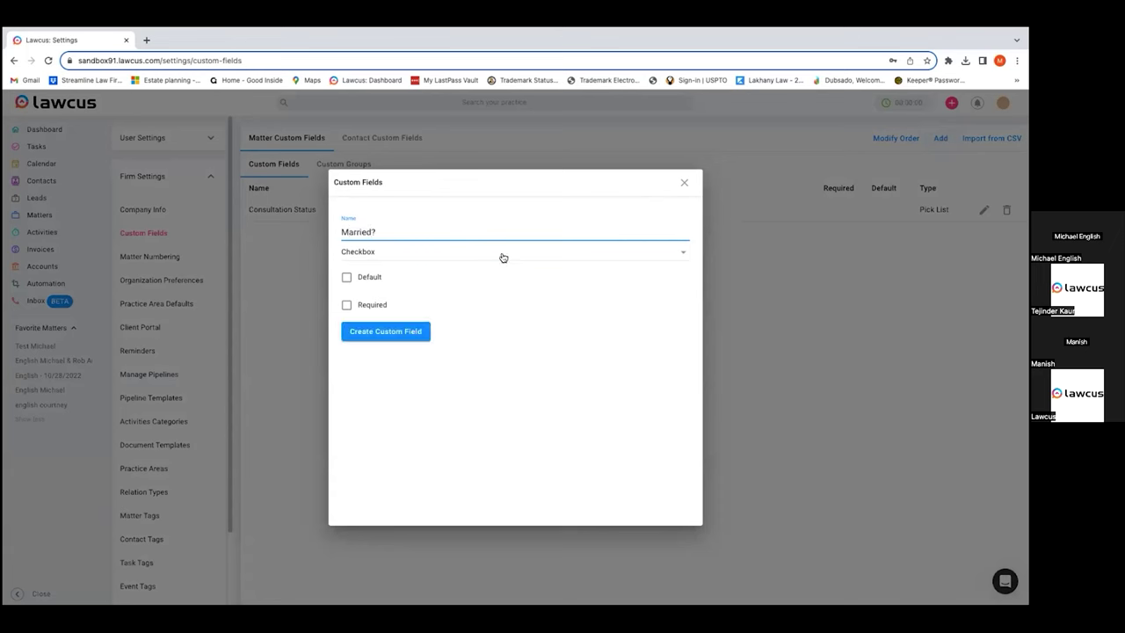
left_click(502, 253)
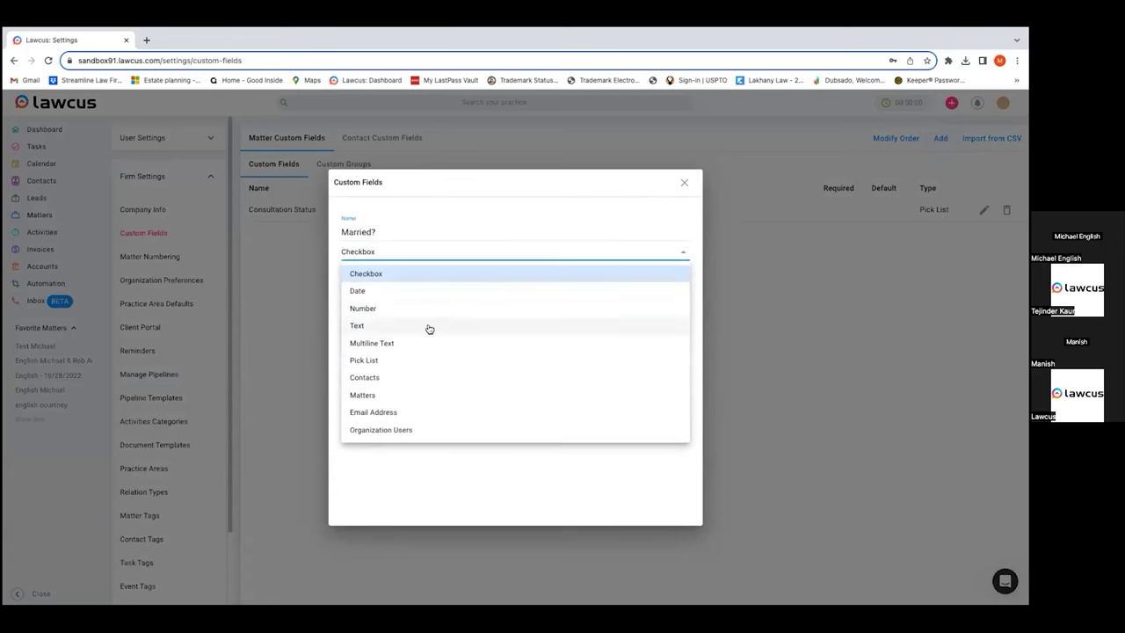
left_click(404, 361)
left_click(380, 283)
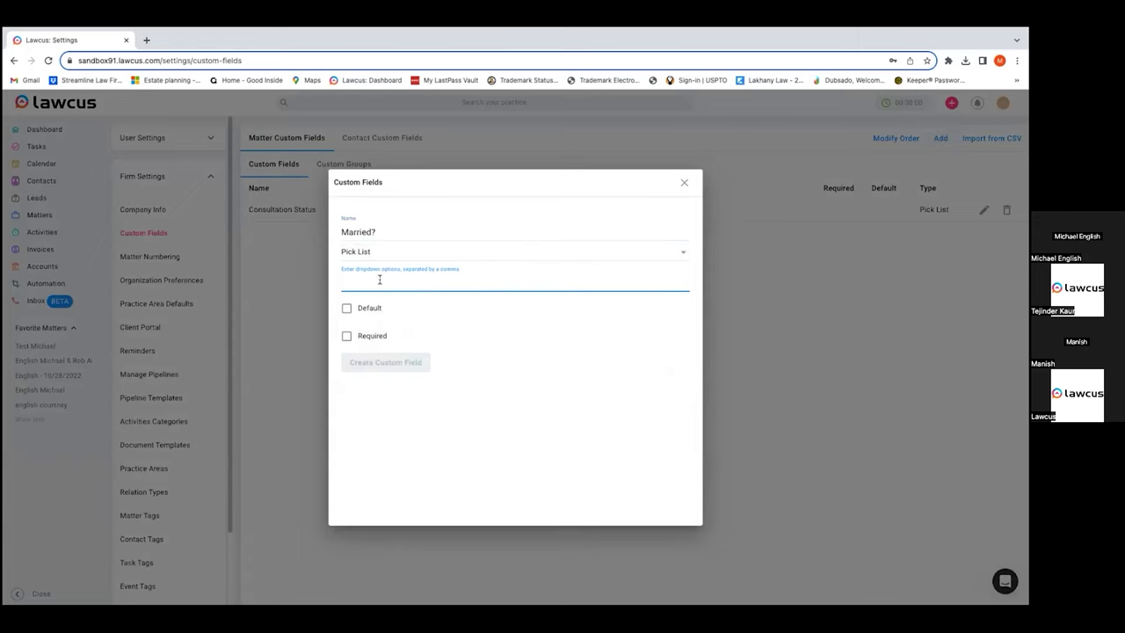
type("Yes, No")
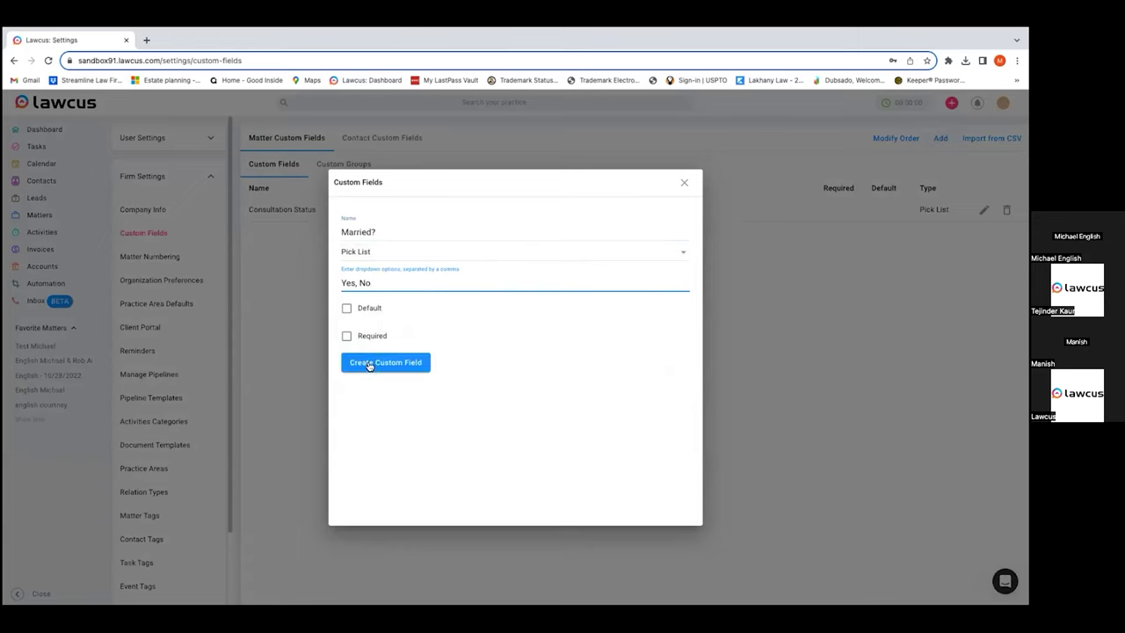
left_click(369, 363)
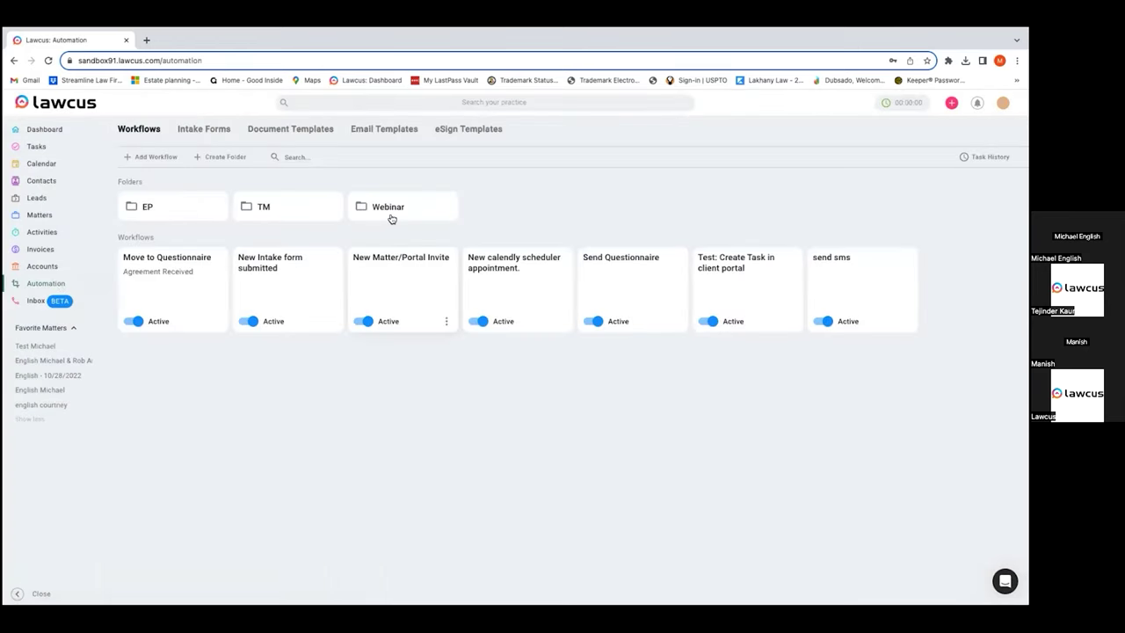
left_click(390, 216)
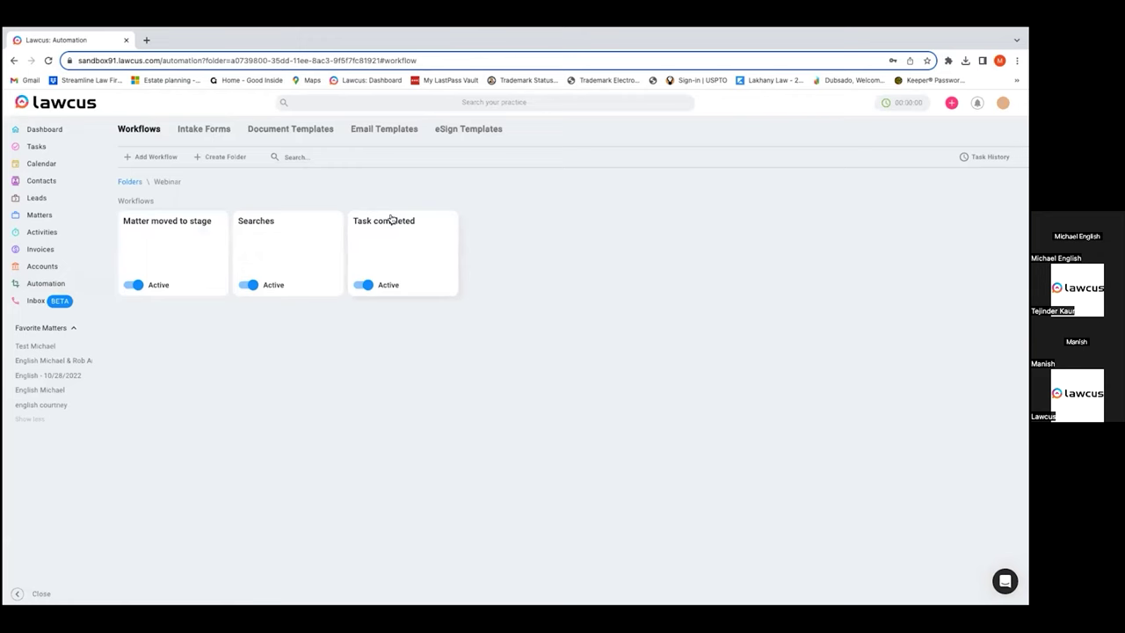
Open the Task completed workflow and add a step after its trigger, searching actions for 'log'
left_click(404, 245)
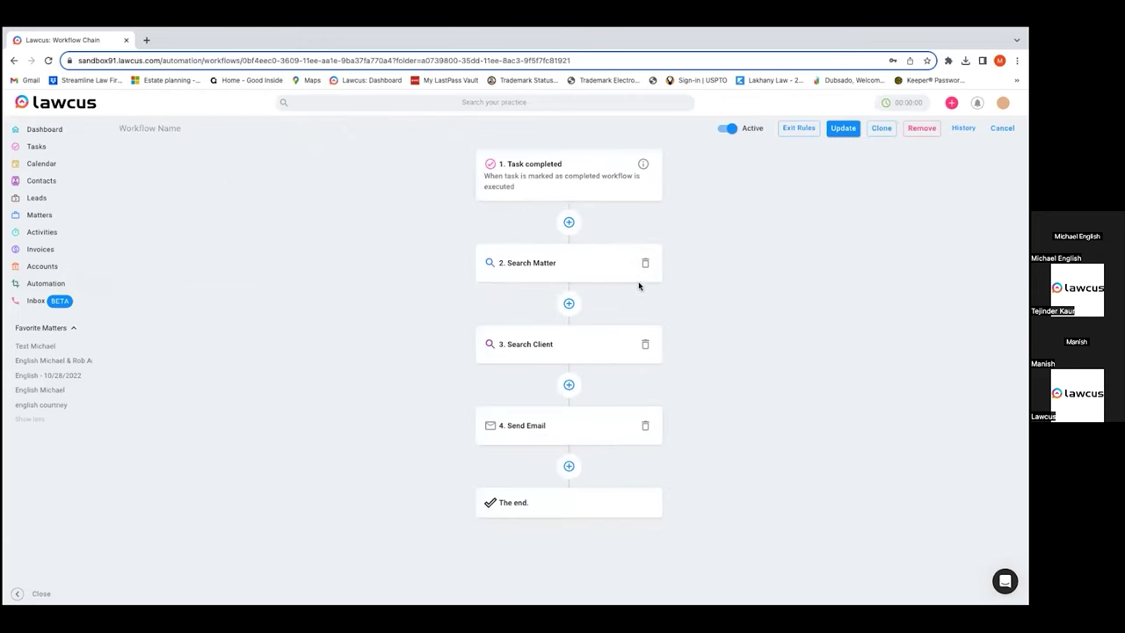
left_click(569, 223)
type("log")
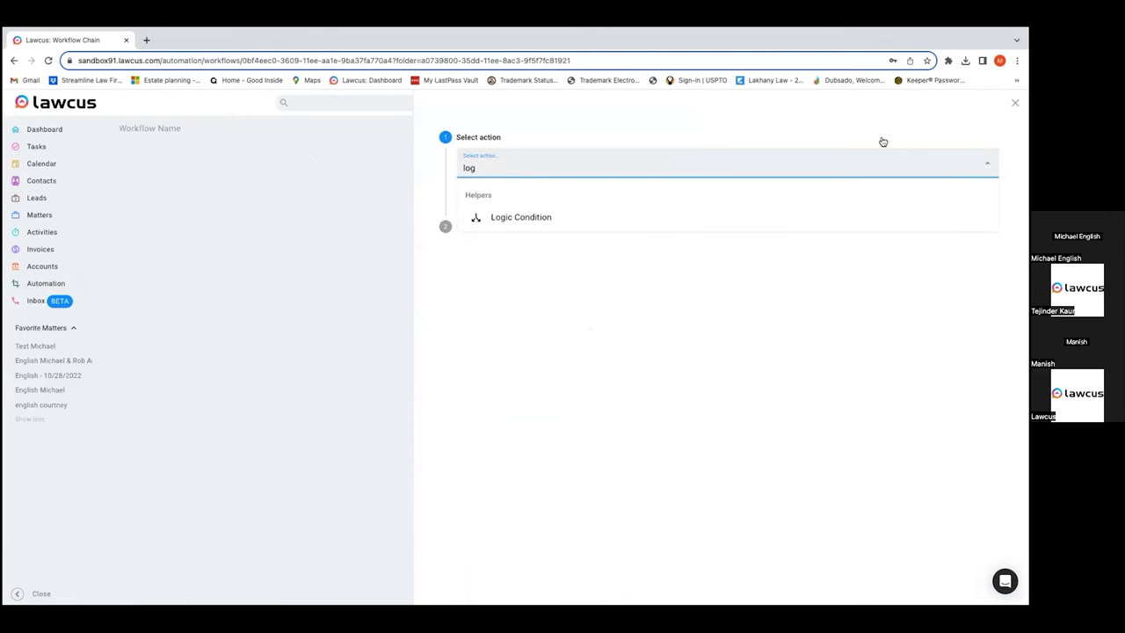
Choose Logic Condition from the Helpers actions as step 2 of the Task completed workflow
key("BackSpace")
key("BackSpace")
key("BackSpace")
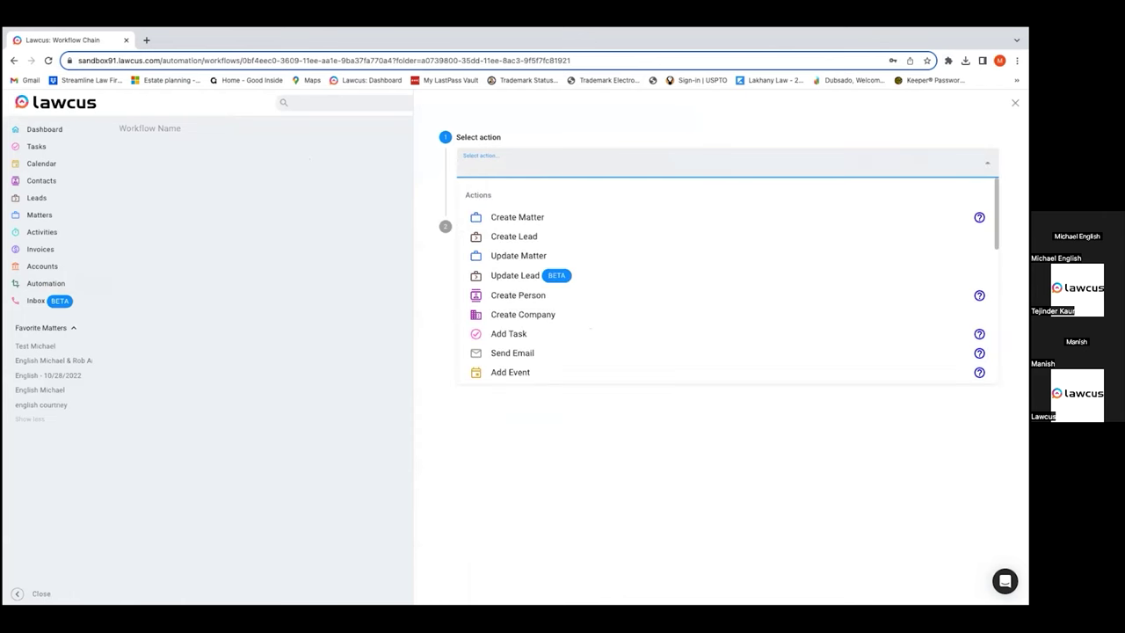
scroll(724, 297, "down", 5)
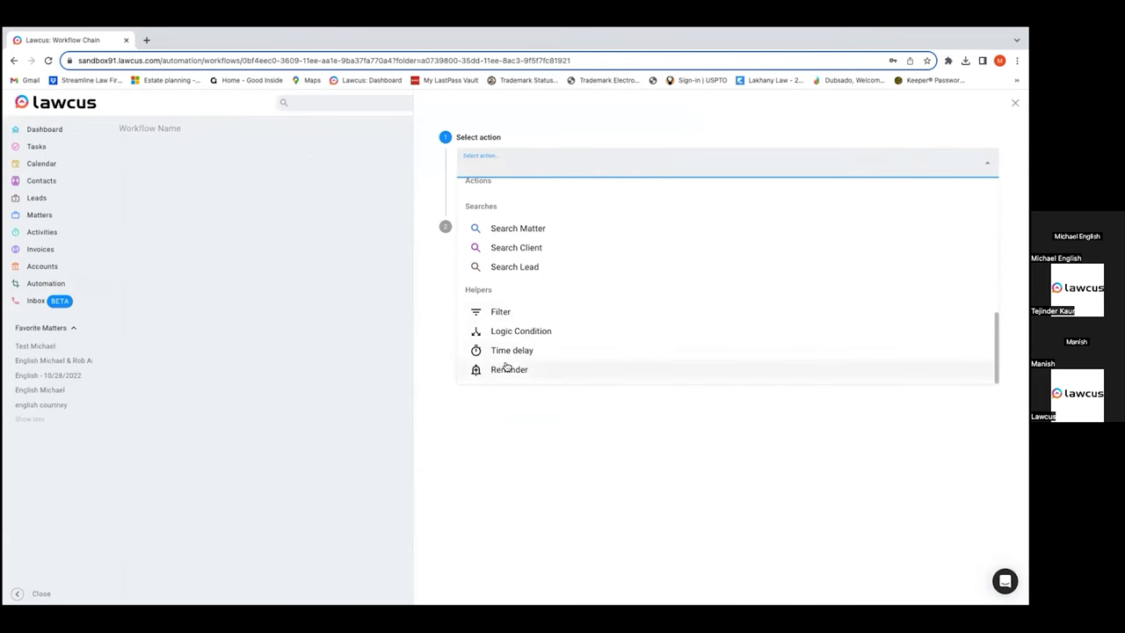
left_click(562, 334)
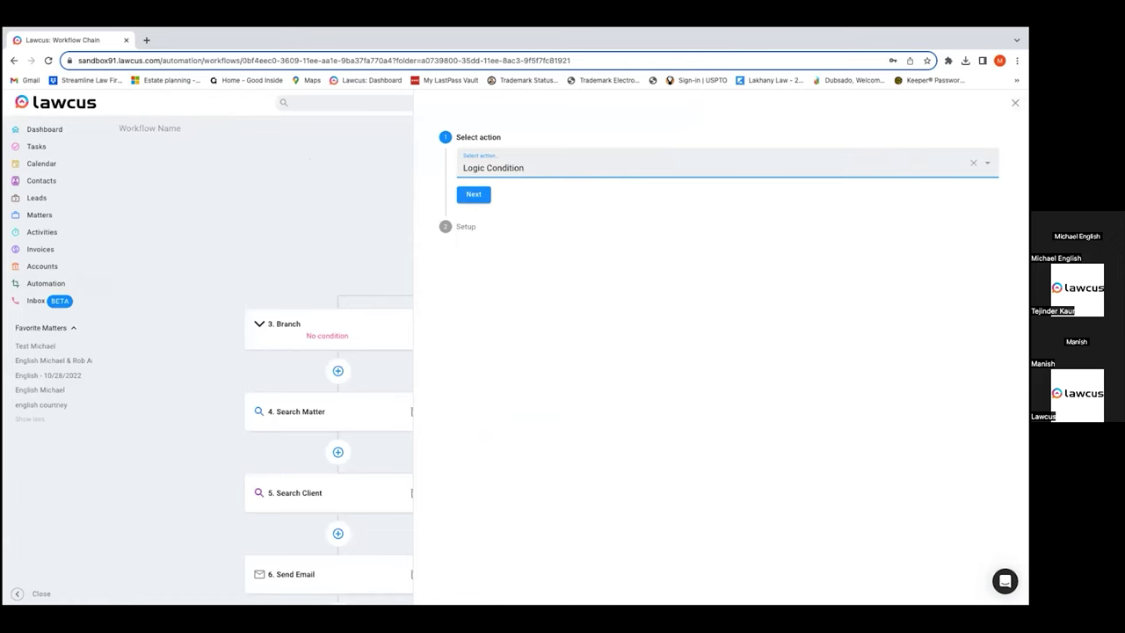
left_click(473, 193)
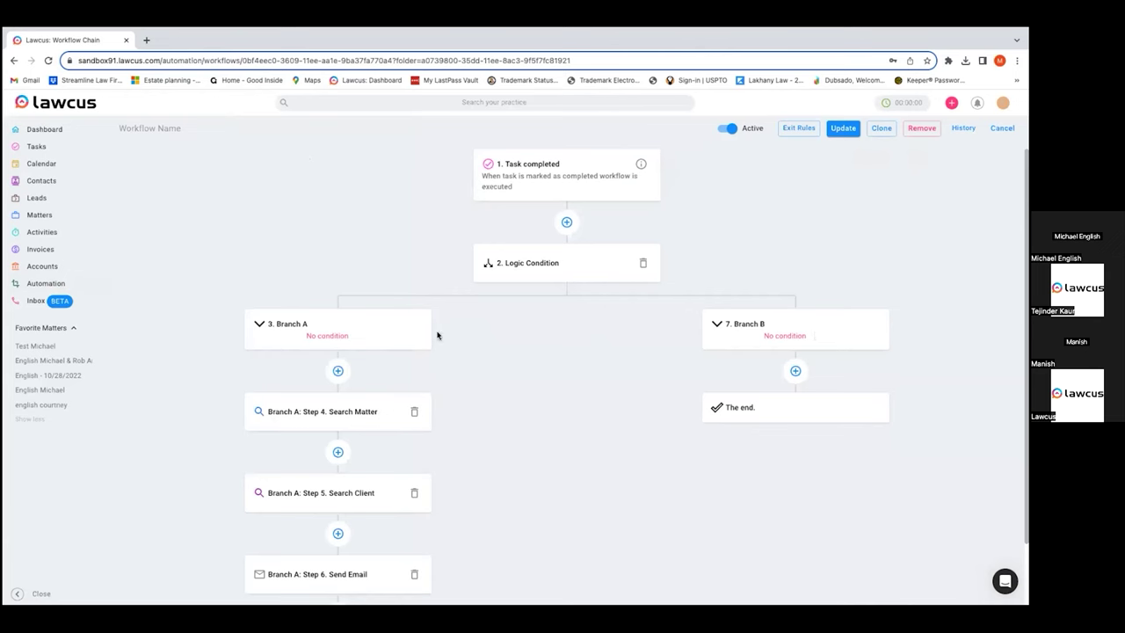
Try adding a Branch A condition by searching fields for 'mar', then close the panel unchanged
left_click(363, 335)
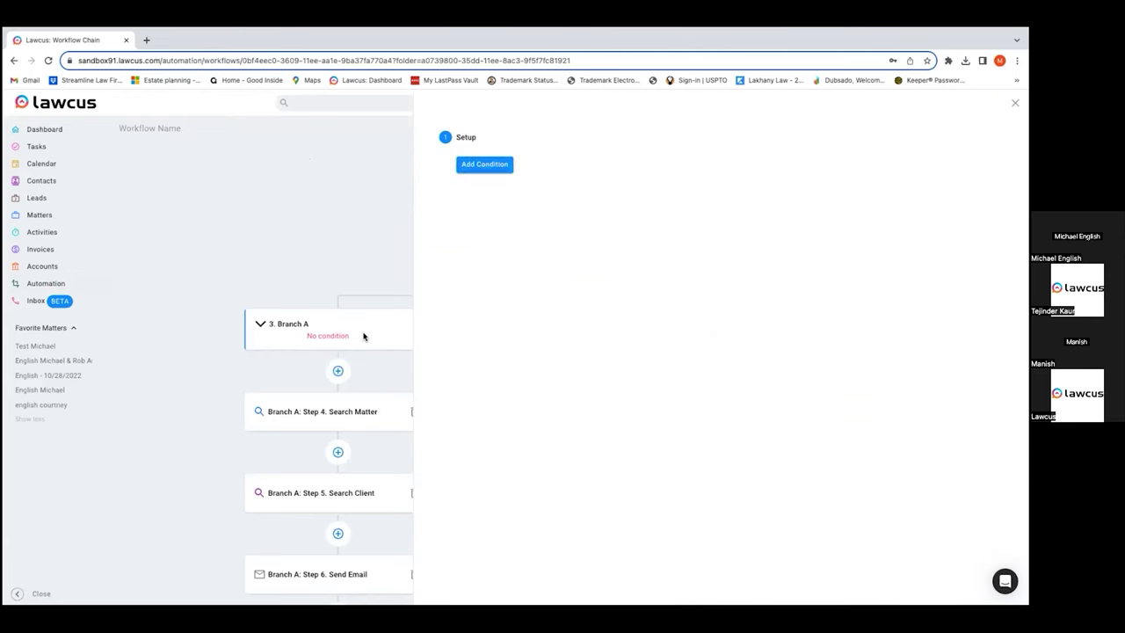
left_click(501, 167)
left_click(502, 166)
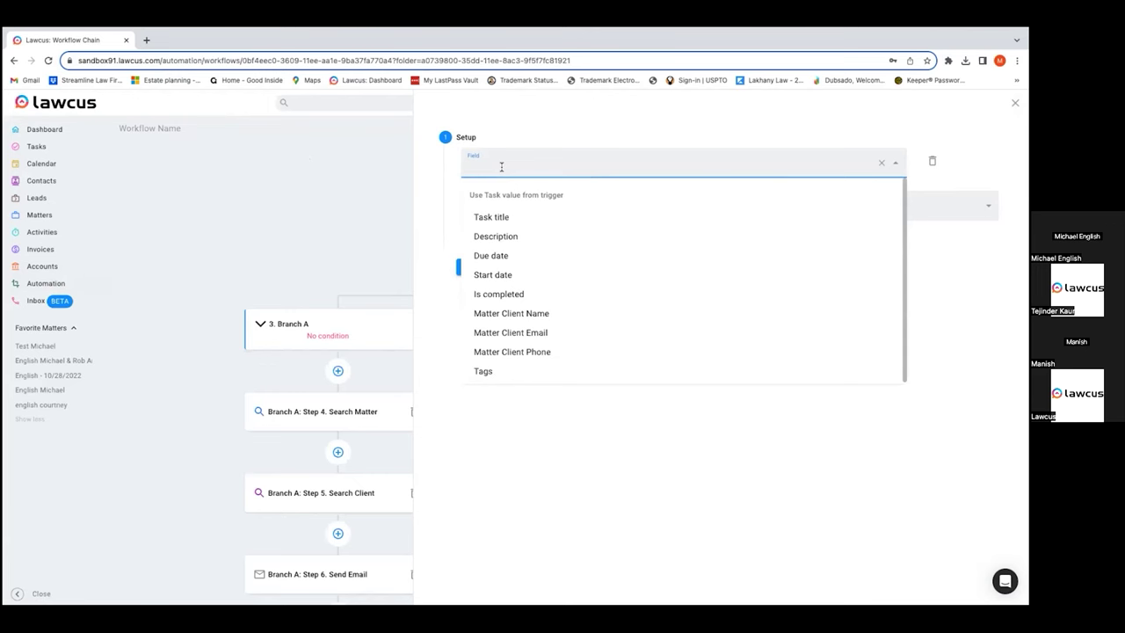
type("marr")
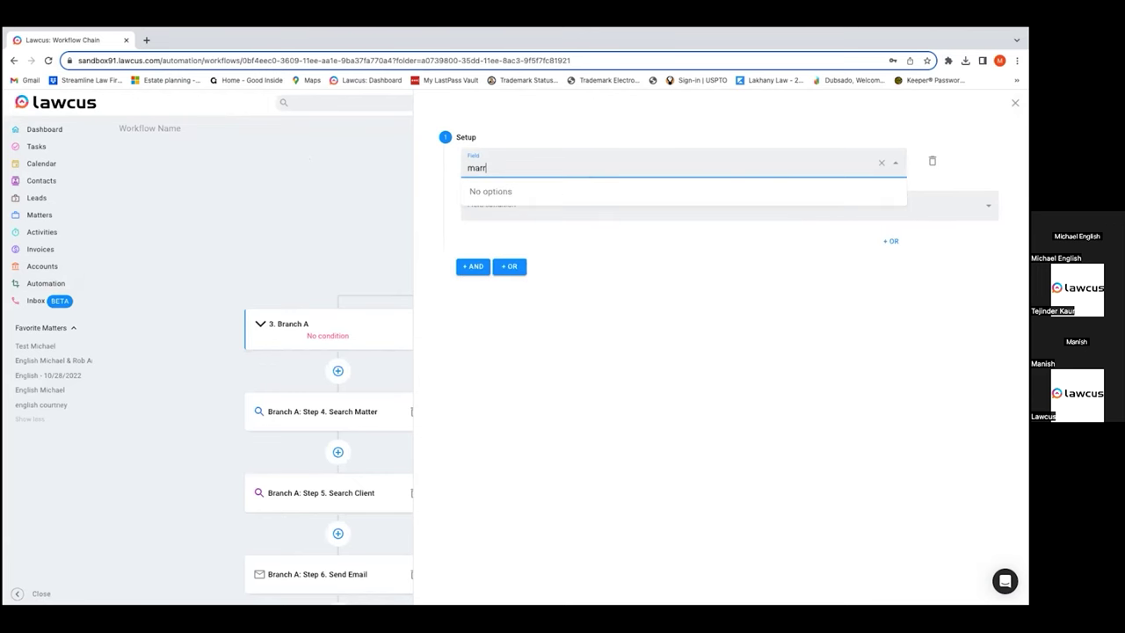
key("BackSpace")
key("BackSpace")
key("BackSpace")
key("BackSpace")
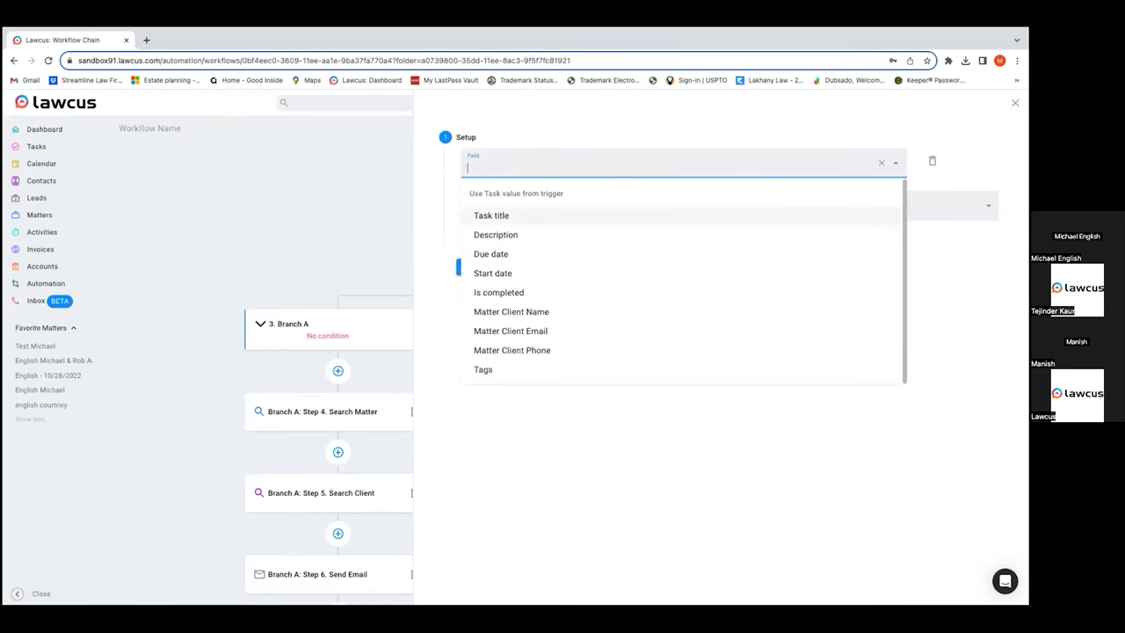
key("Escape")
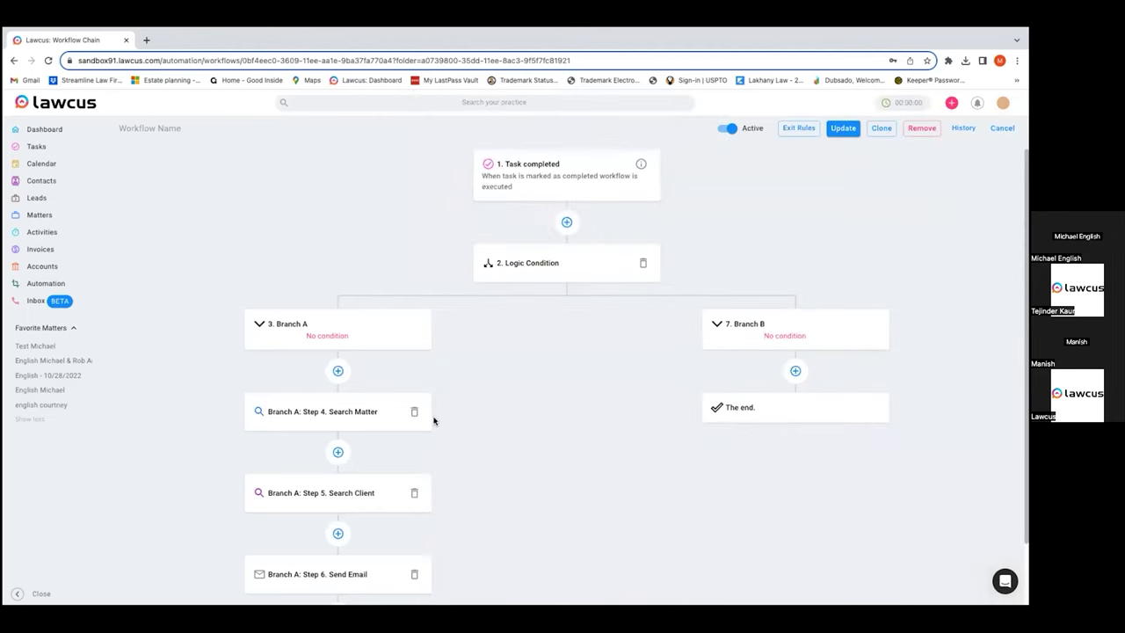
Insert a Search Matter step after the trigger, matching the trigger's Matter Id/Lead Id
left_click(567, 222)
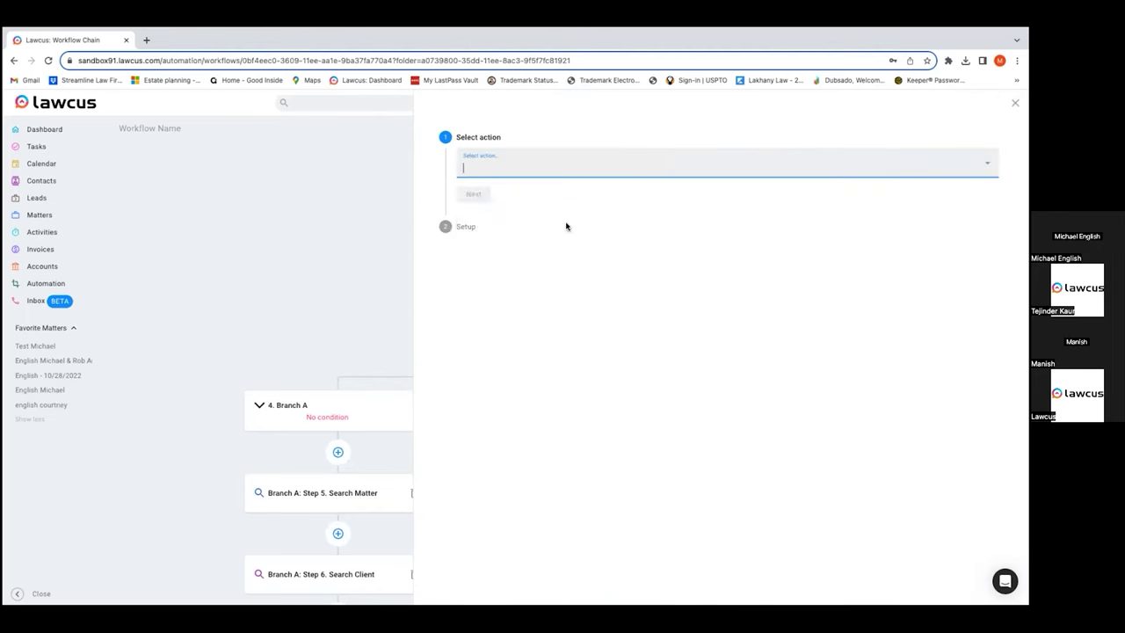
type("sear")
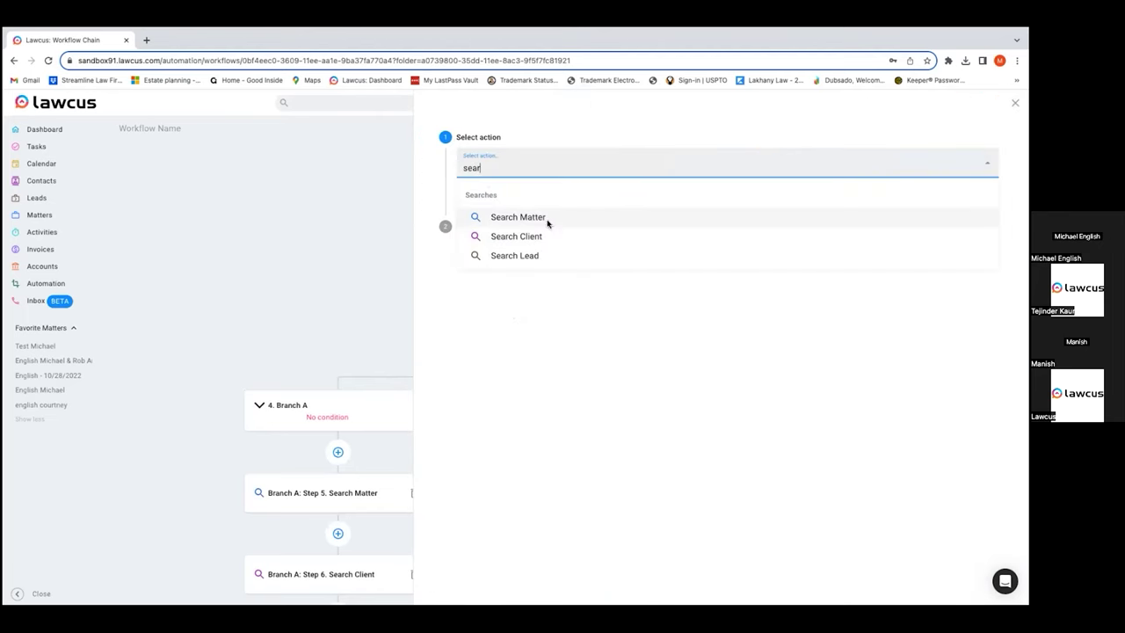
left_click(547, 222)
left_click(473, 193)
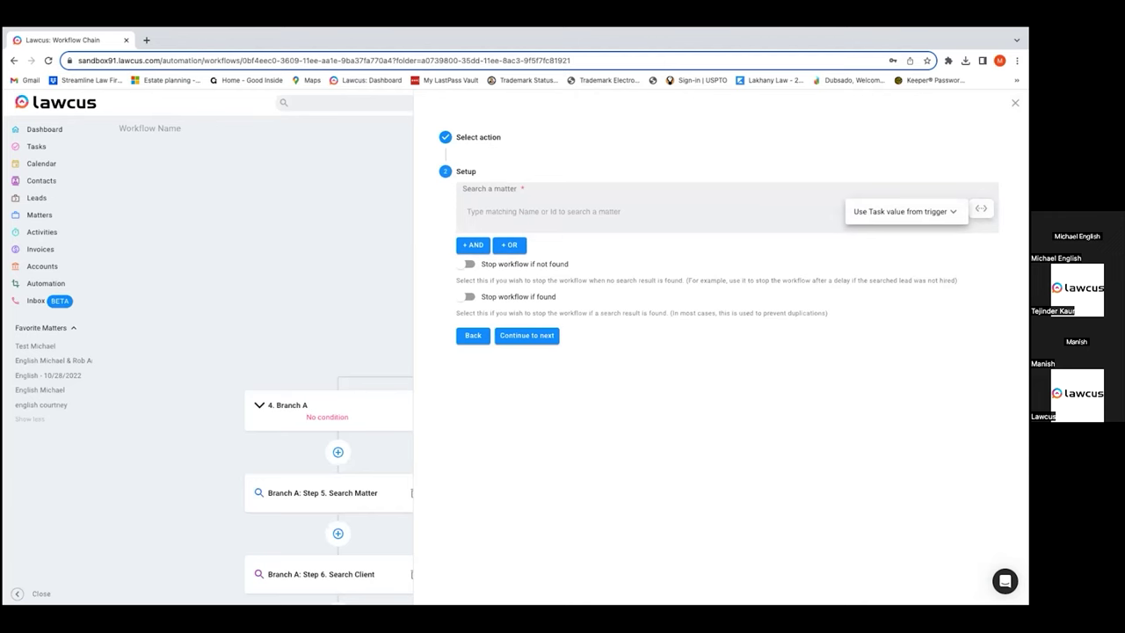
left_click(905, 211)
left_click(887, 328)
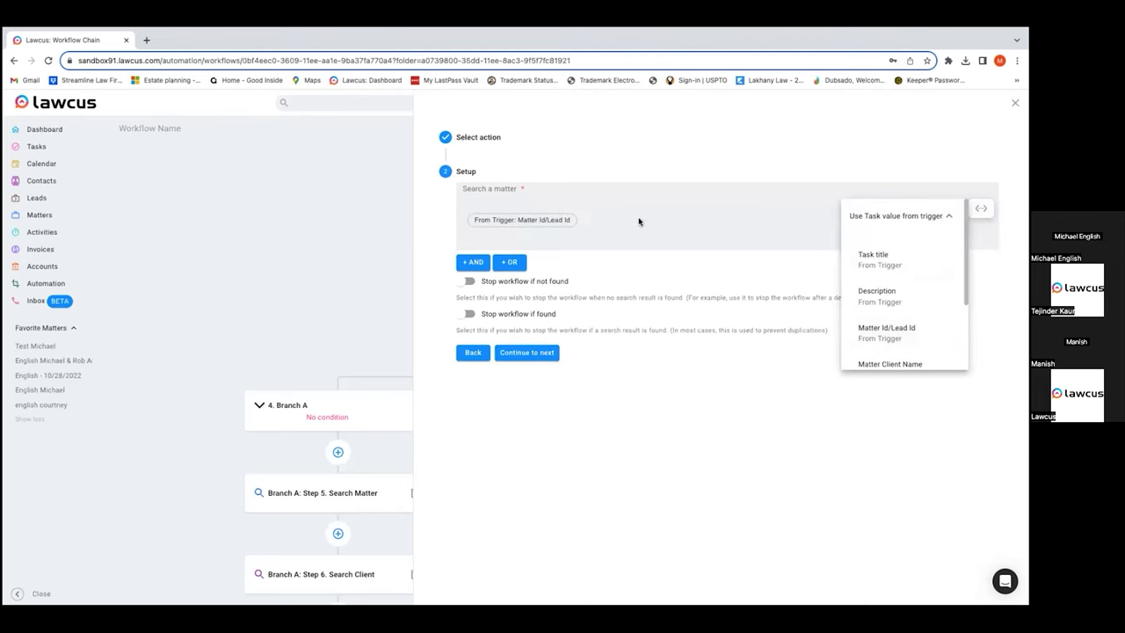
left_click(692, 190)
key("Escape")
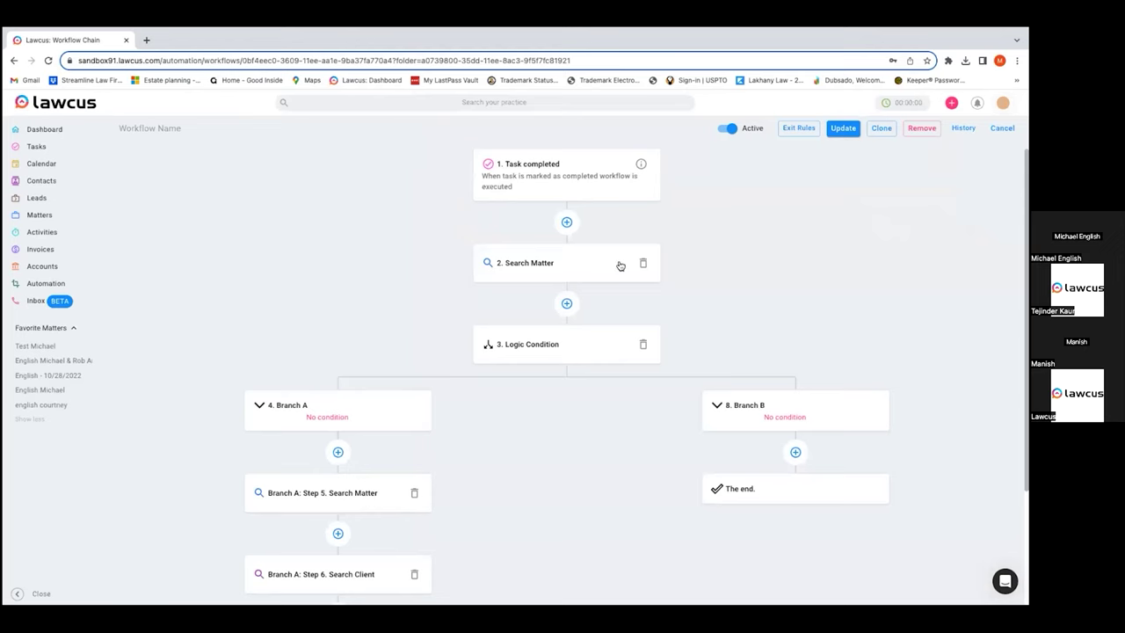
Set Branch A's condition to matter custom field Married? is Yes
left_click(349, 411)
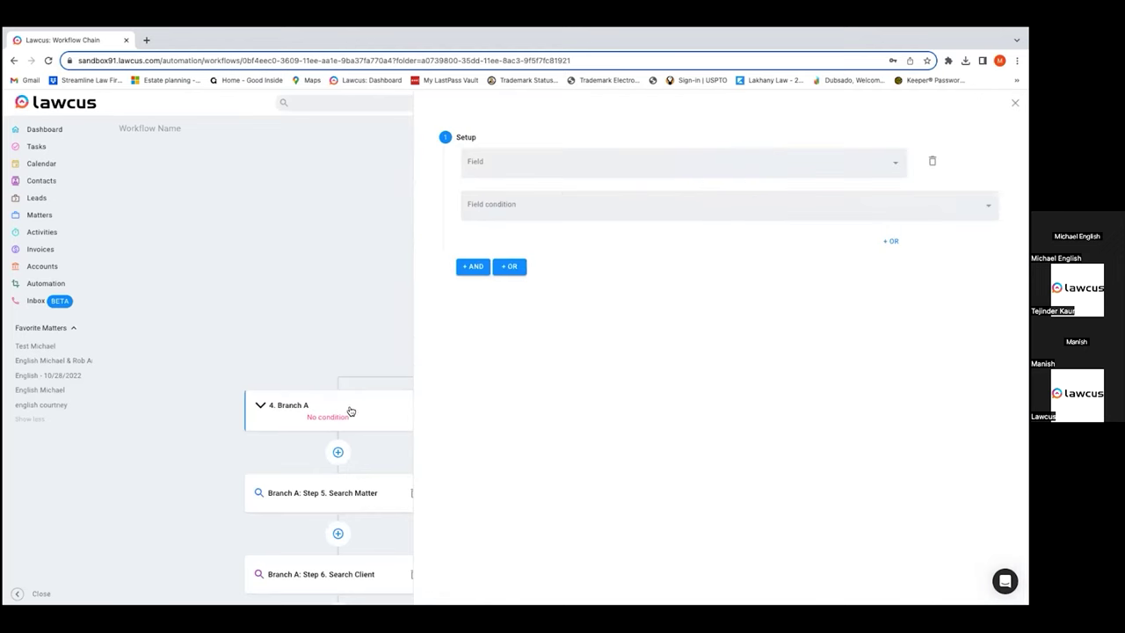
left_click(667, 162)
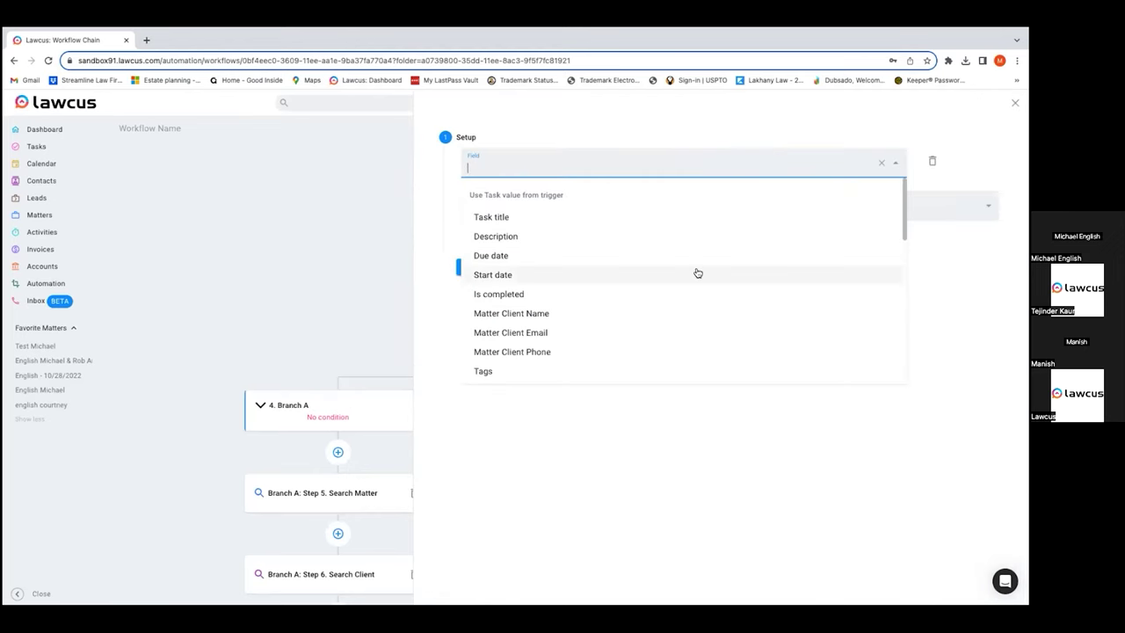
scroll(697, 273, "down", 10)
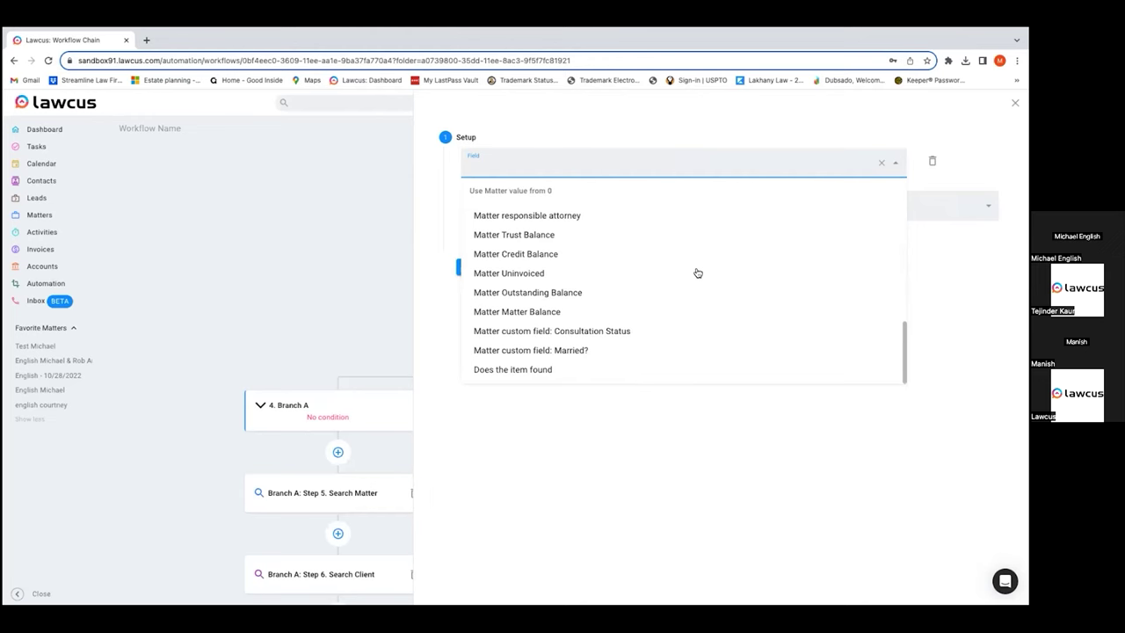
left_click(548, 350)
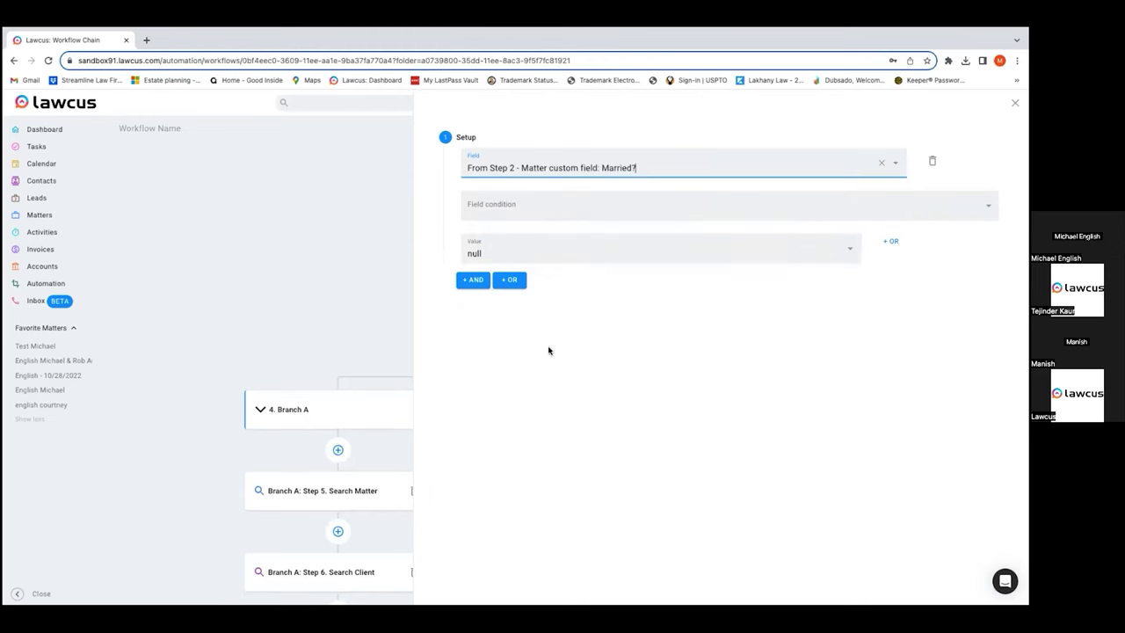
left_click(584, 206)
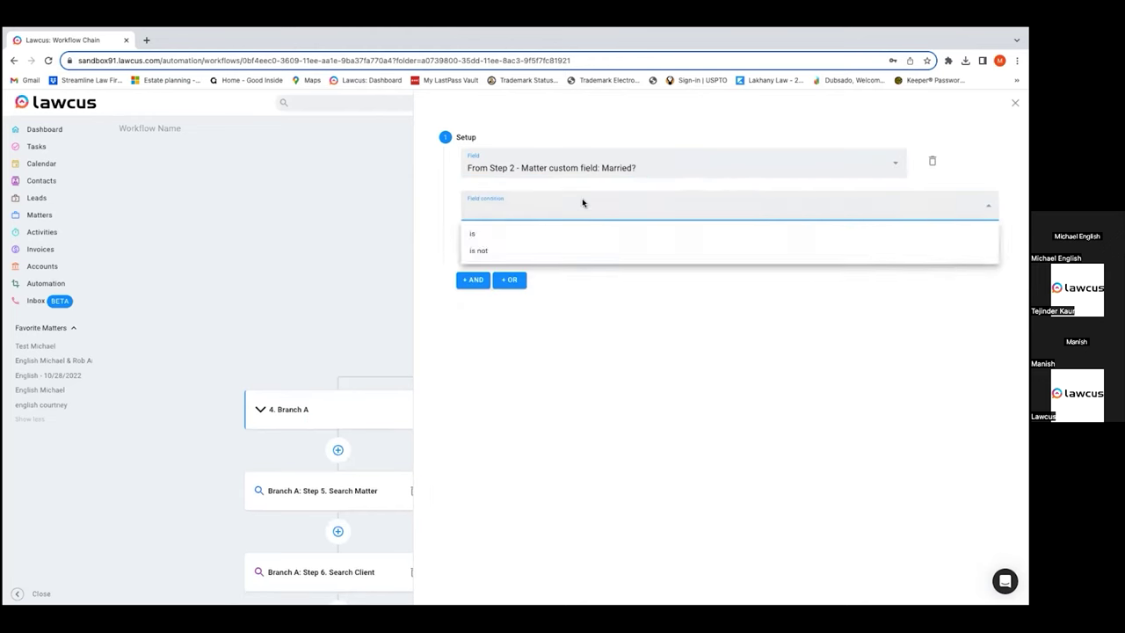
left_click(542, 231)
left_click(532, 253)
left_click(510, 284)
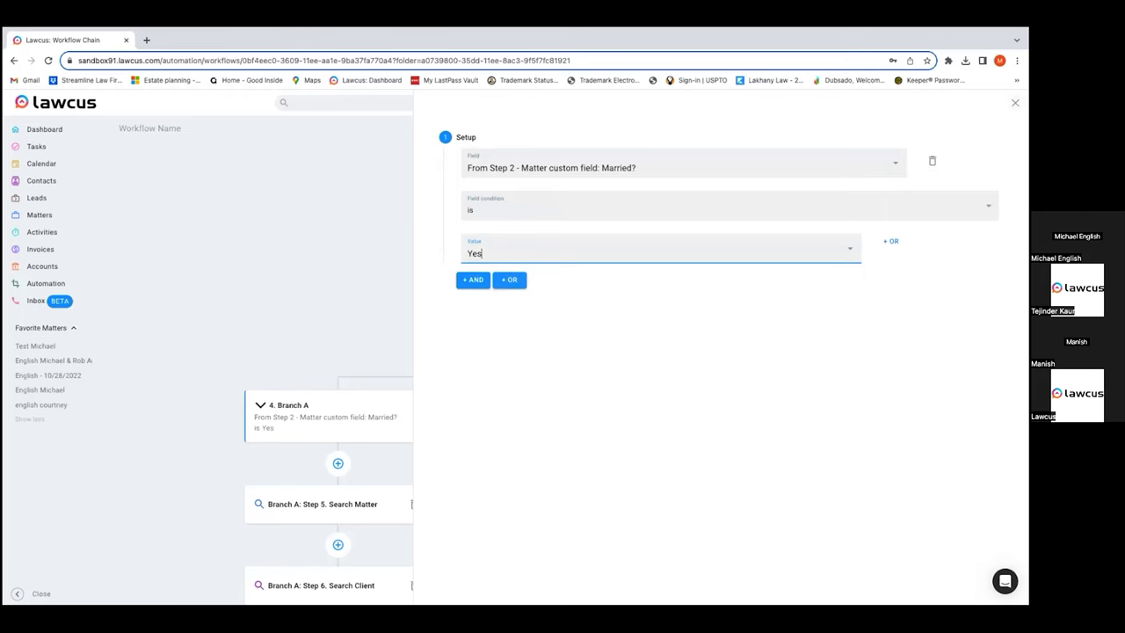
key("Escape")
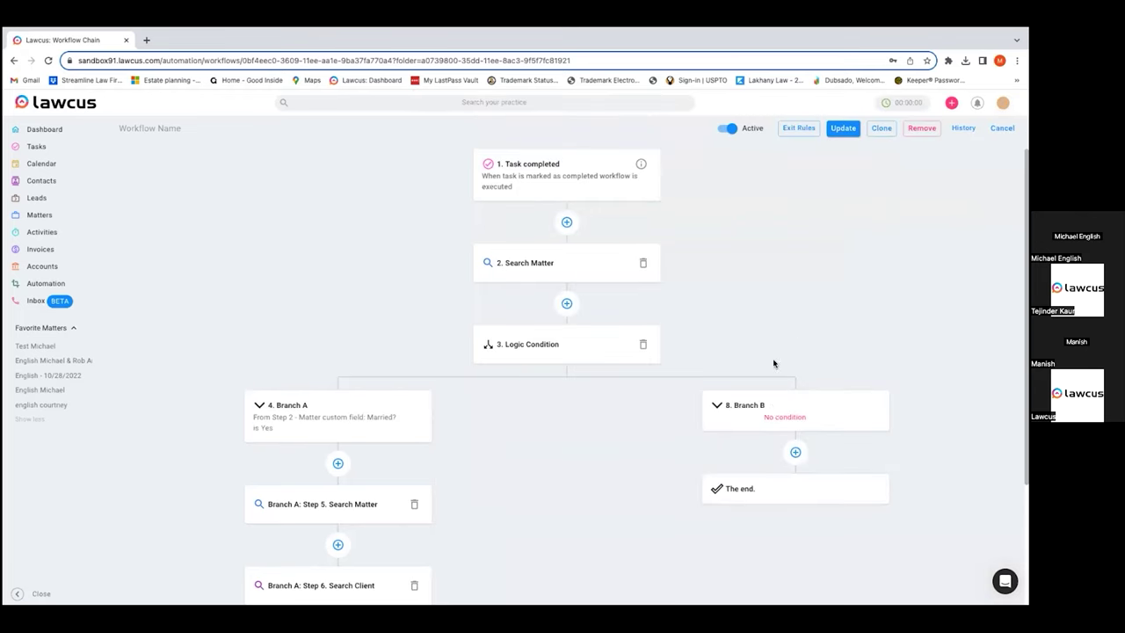
Give Branch B the condition Married? is No
left_click(773, 406)
left_click(495, 166)
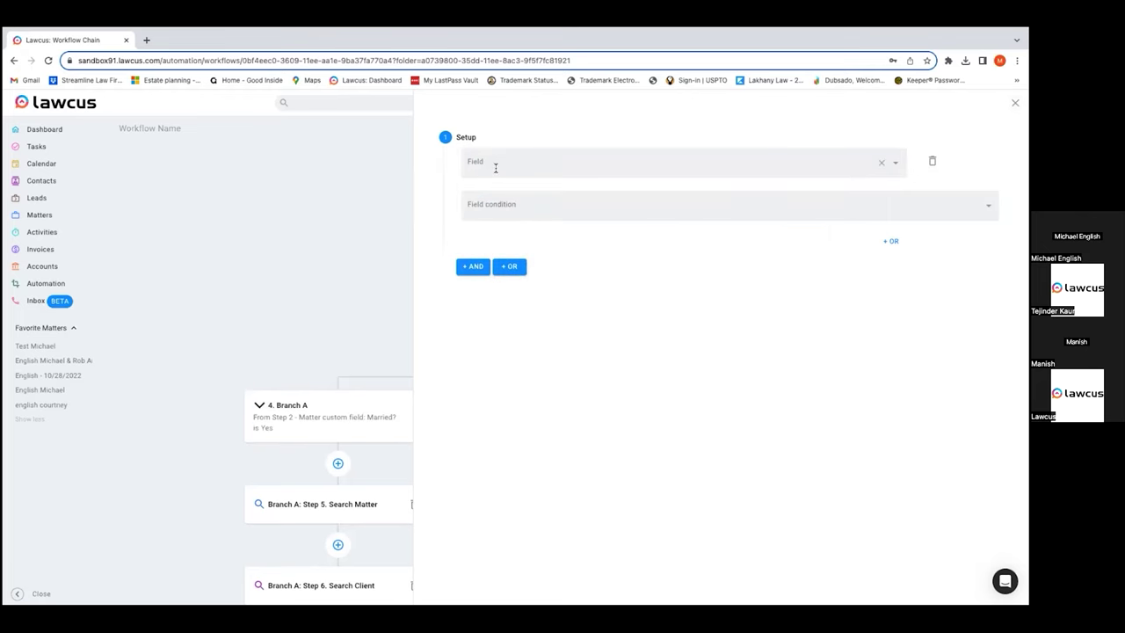
left_click(497, 167)
type("married")
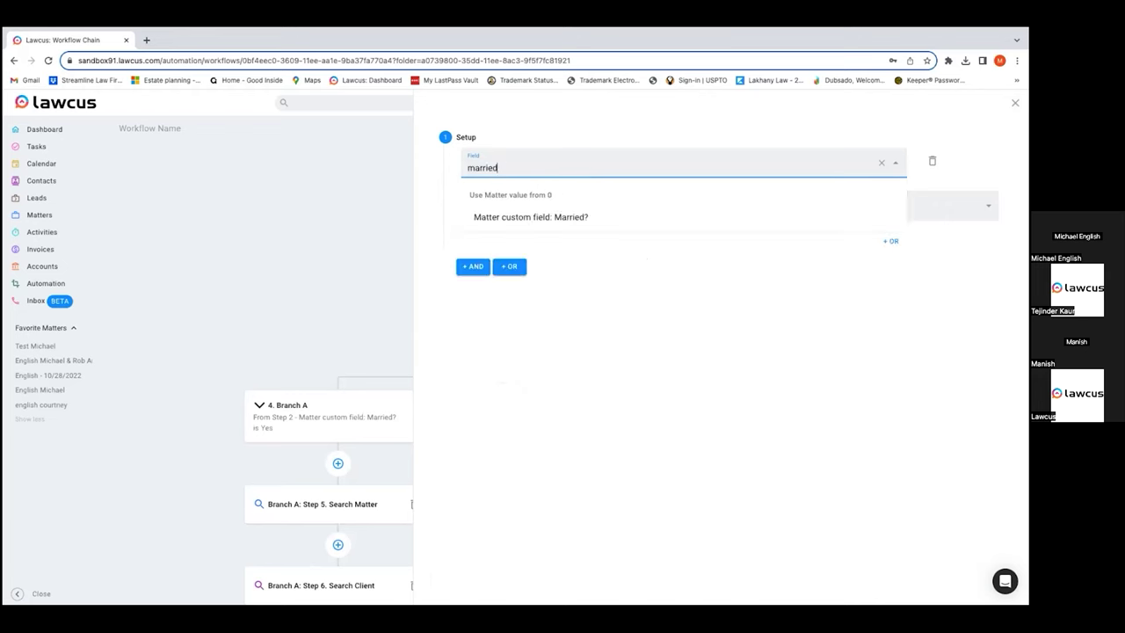
left_click(485, 216)
left_click(500, 209)
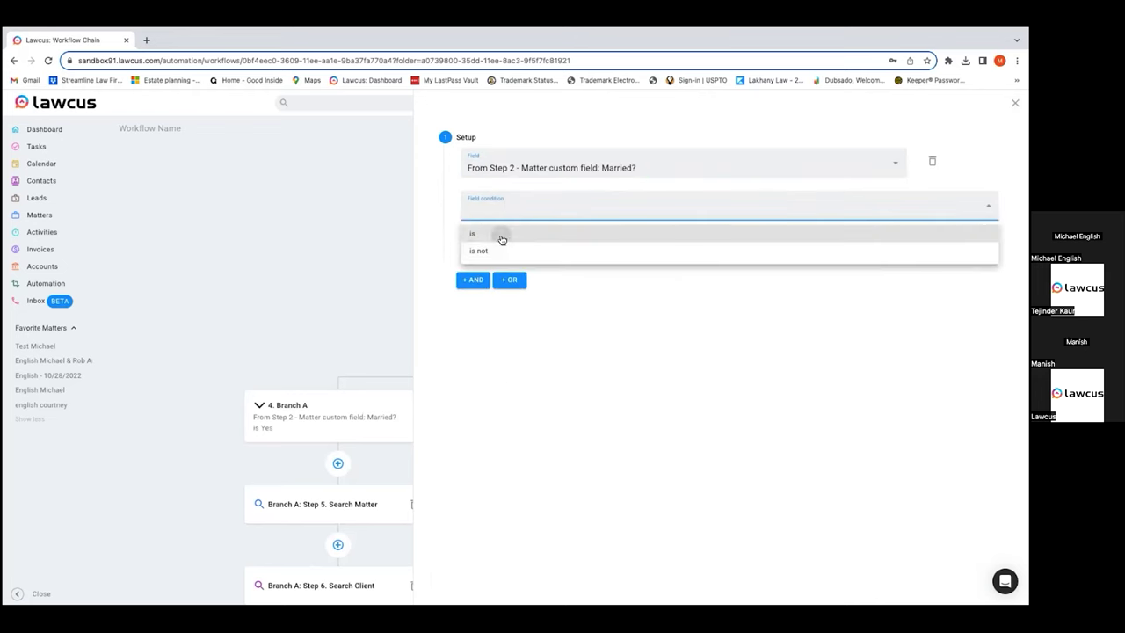
left_click(500, 233)
left_click(502, 251)
left_click(506, 295)
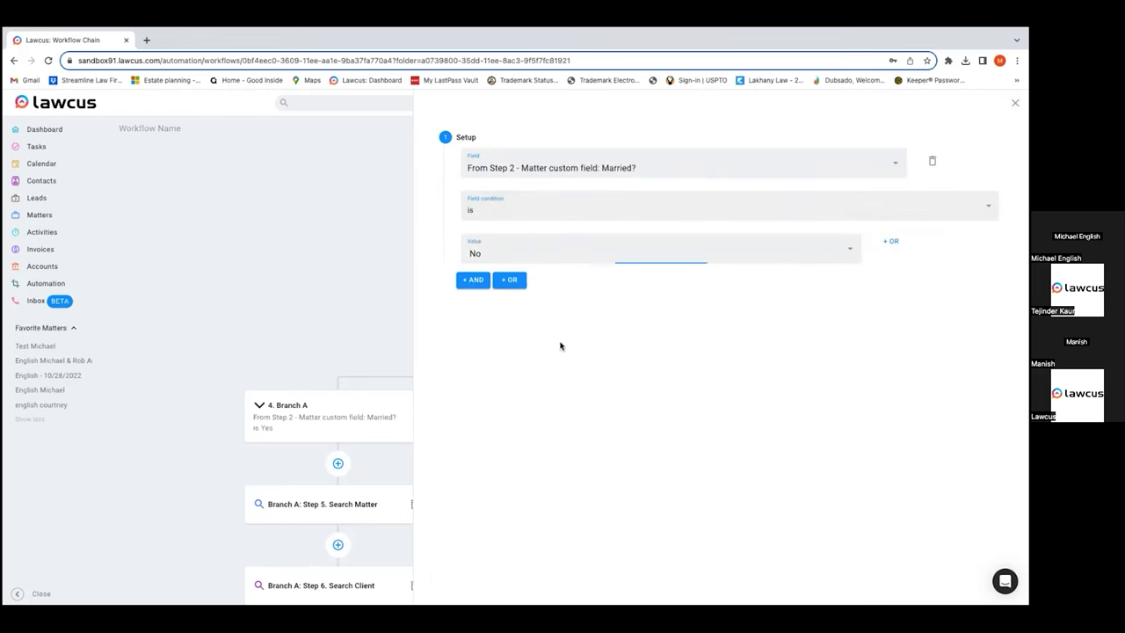
scroll(833, 316, "down", 2)
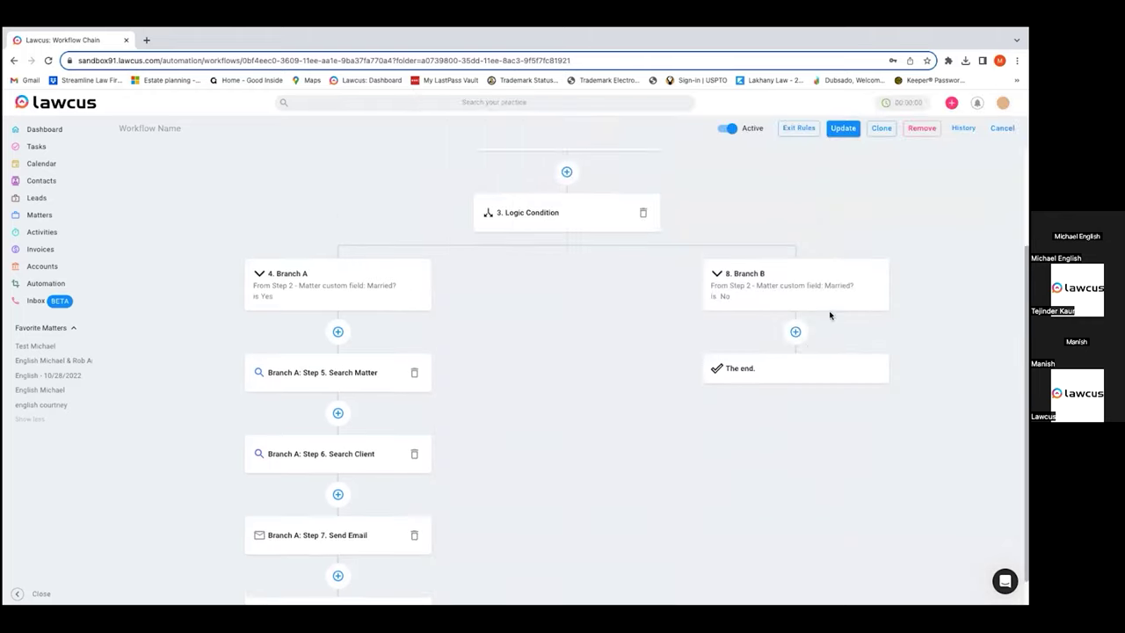
Choose the Add Task action for a new step under Branch B
left_click(793, 304)
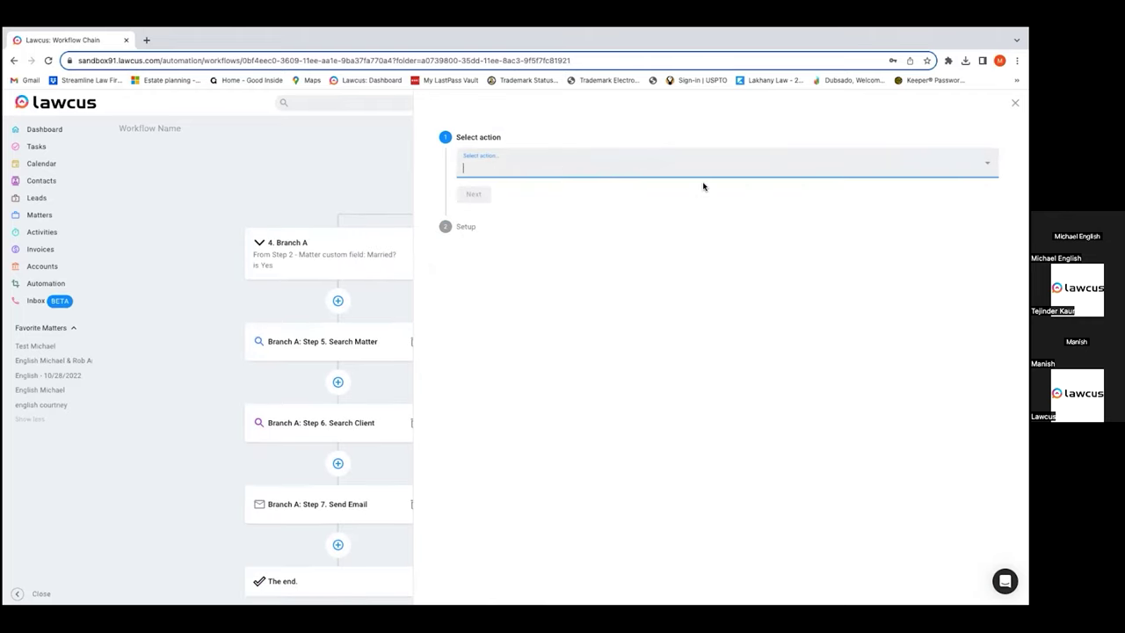
type("acti")
key("BackSpace")
key("BackSpace")
key("BackSpace")
key("BackSpace")
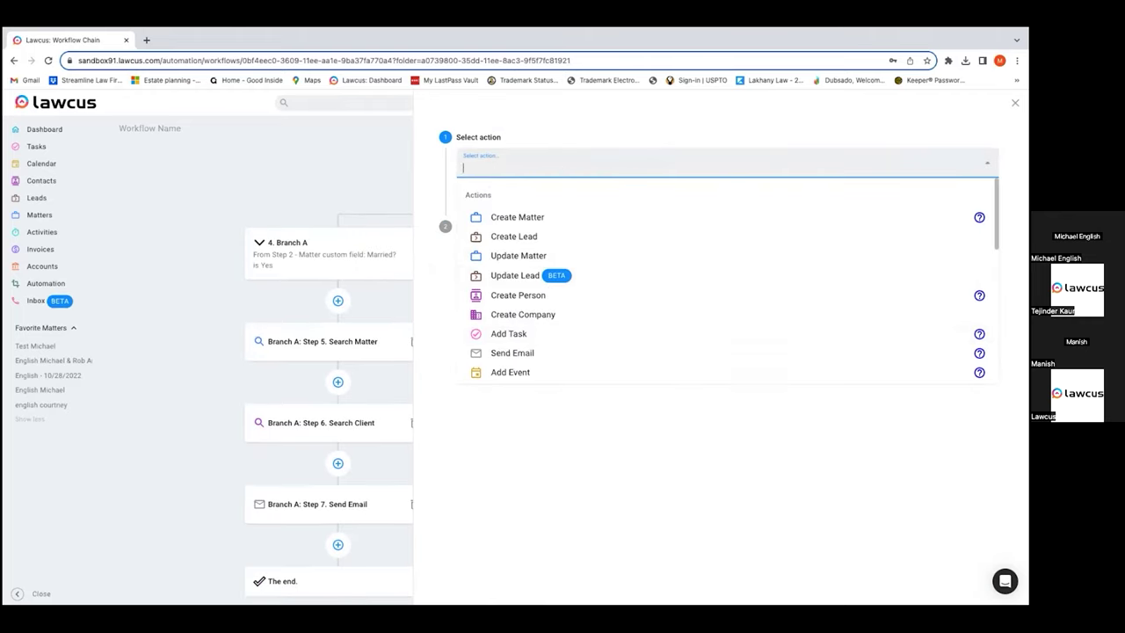
left_click(582, 331)
left_click(481, 196)
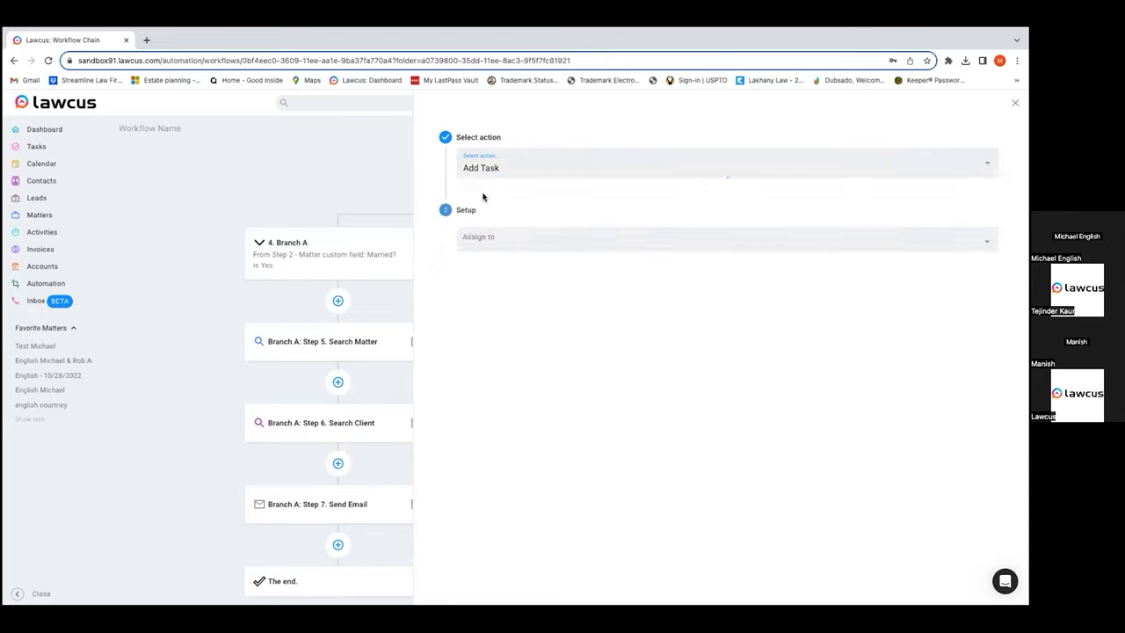
Link the task to the trigger's Matter Id/Lead Id, title it 'test', and save
left_click(644, 209)
left_click(671, 262)
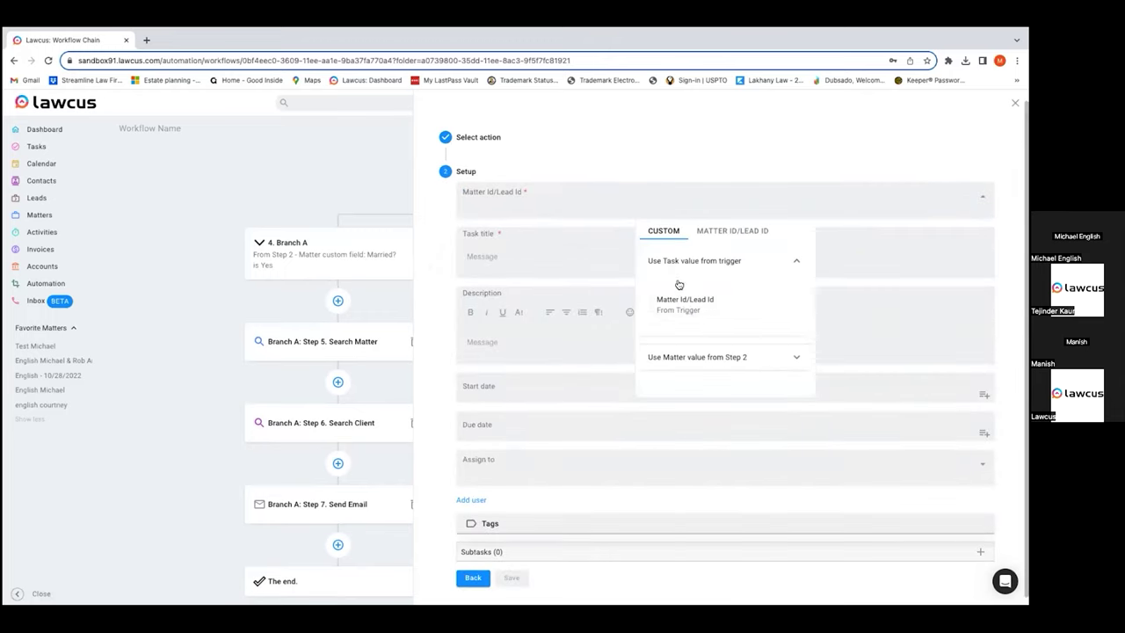
left_click(682, 304)
left_click(577, 254)
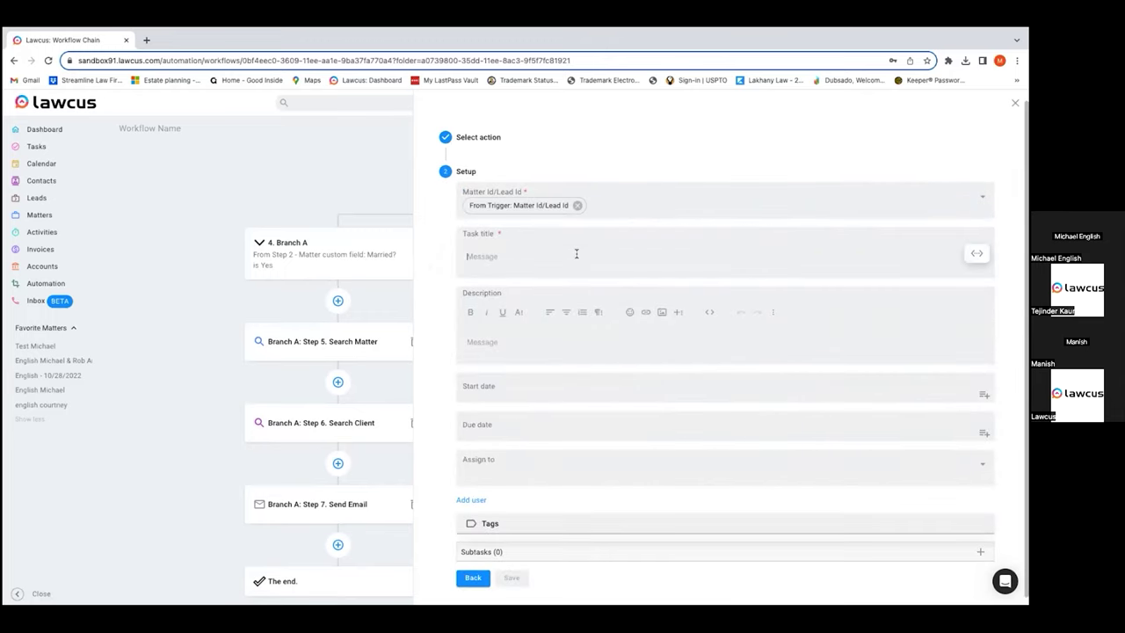
type("test")
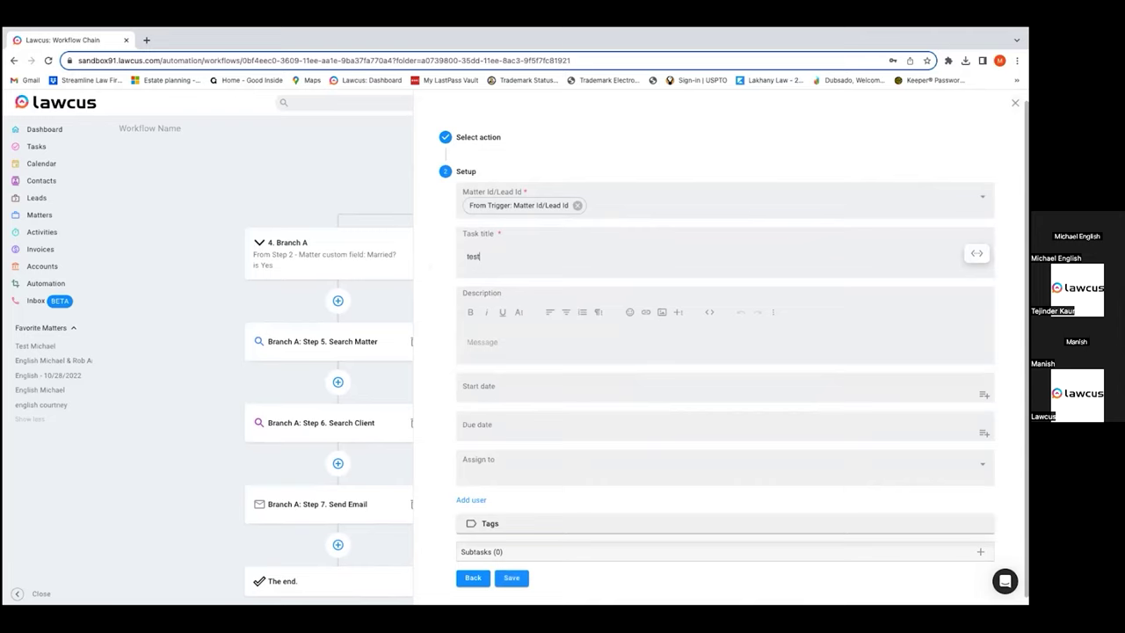
key("Return")
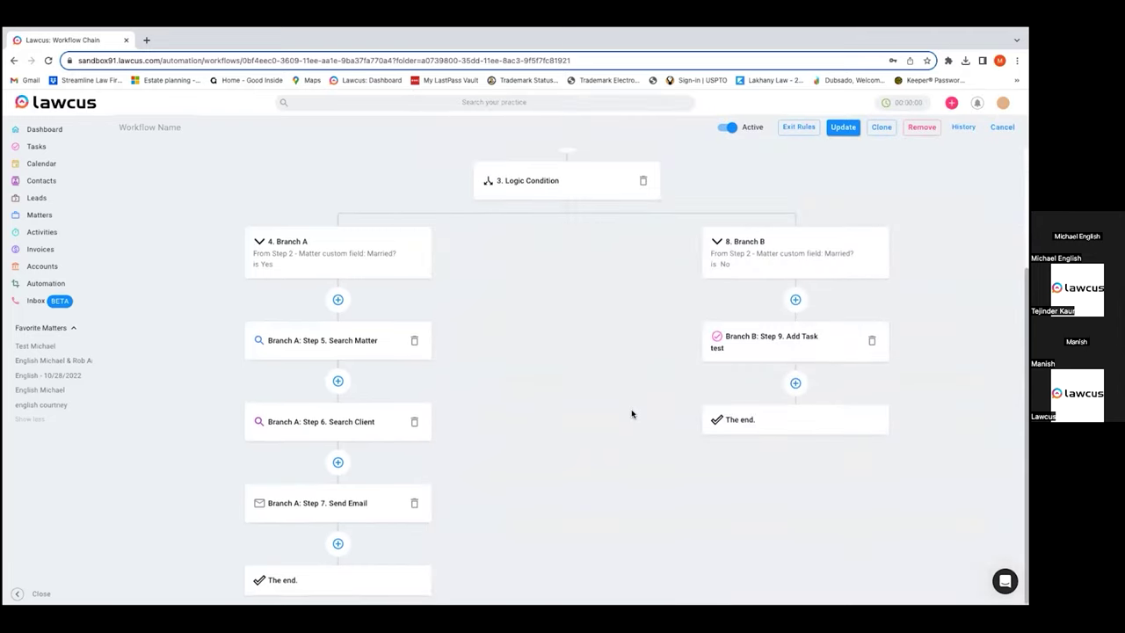
scroll(630, 414, "up", 3)
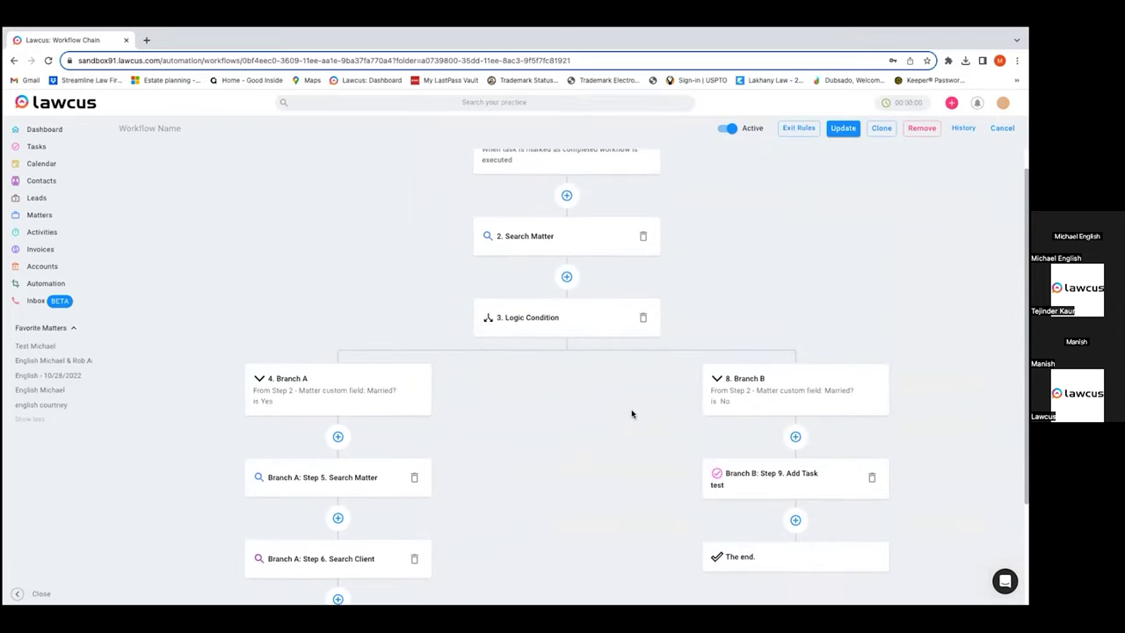
scroll(631, 414, "up", 1)
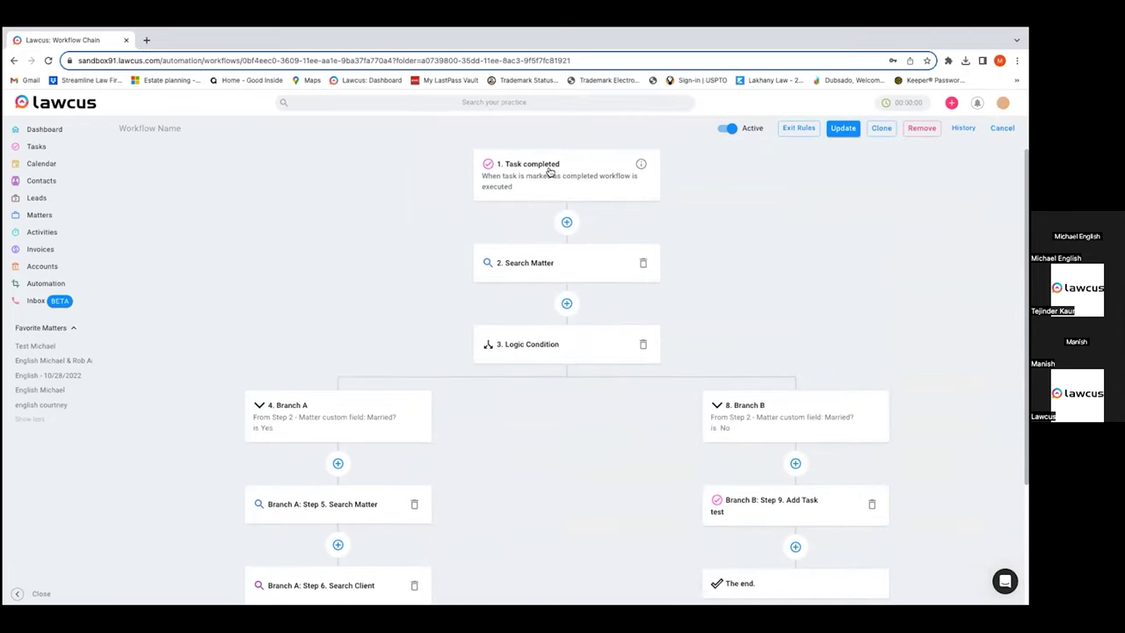
scroll(416, 287, "down", 2)
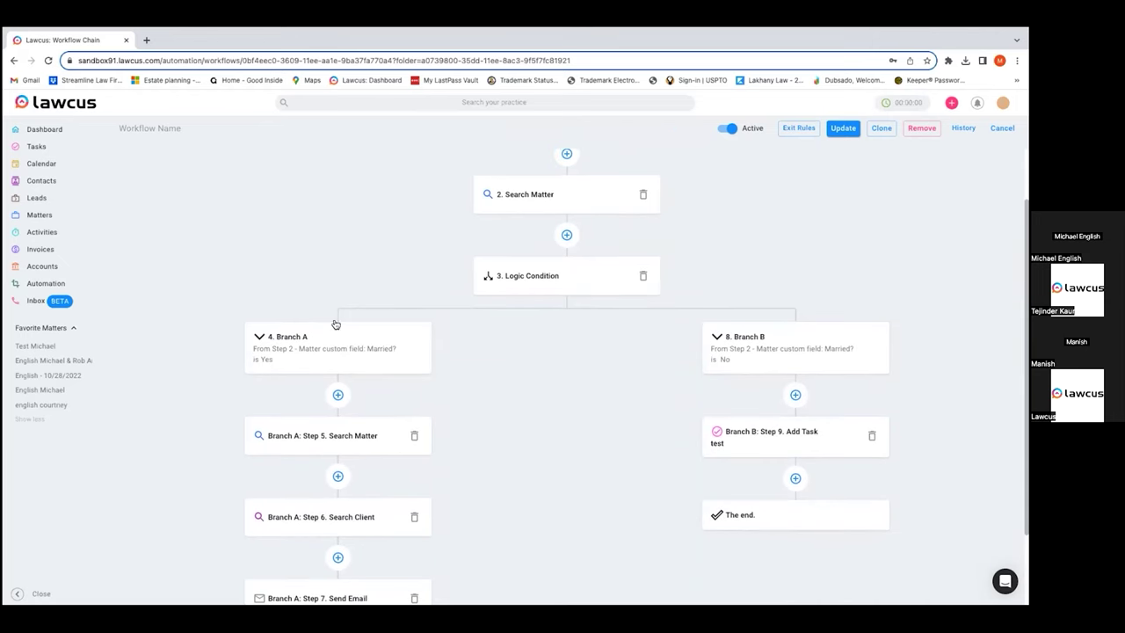
scroll(384, 369, "down", 2)
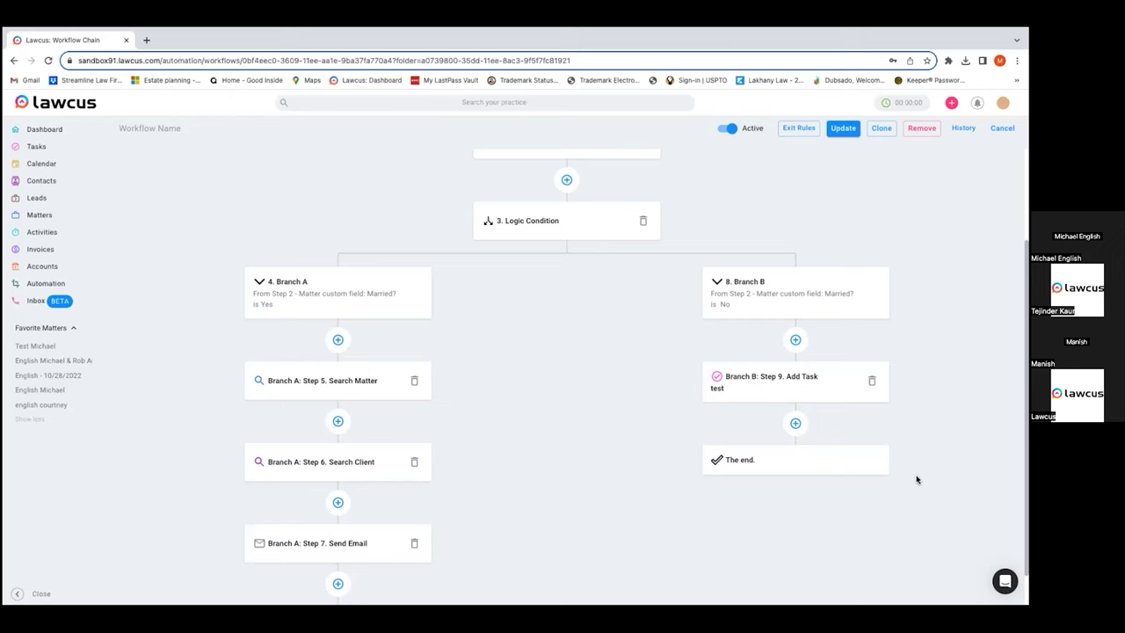
Add a Filter step after Branch B's Add Task step
left_click(795, 422)
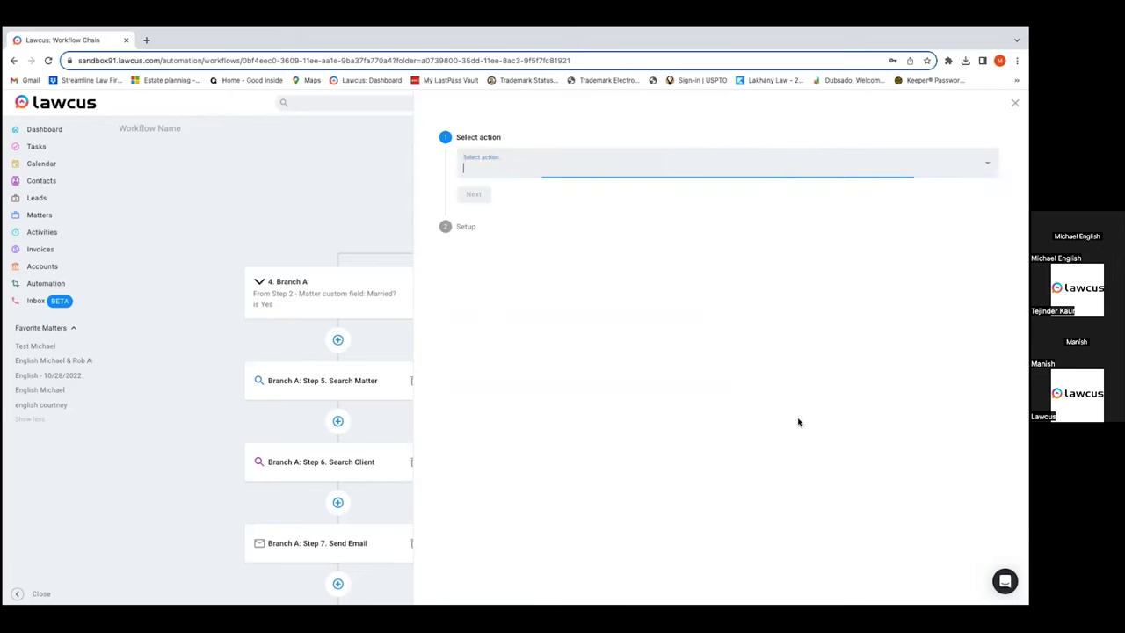
left_click(777, 166)
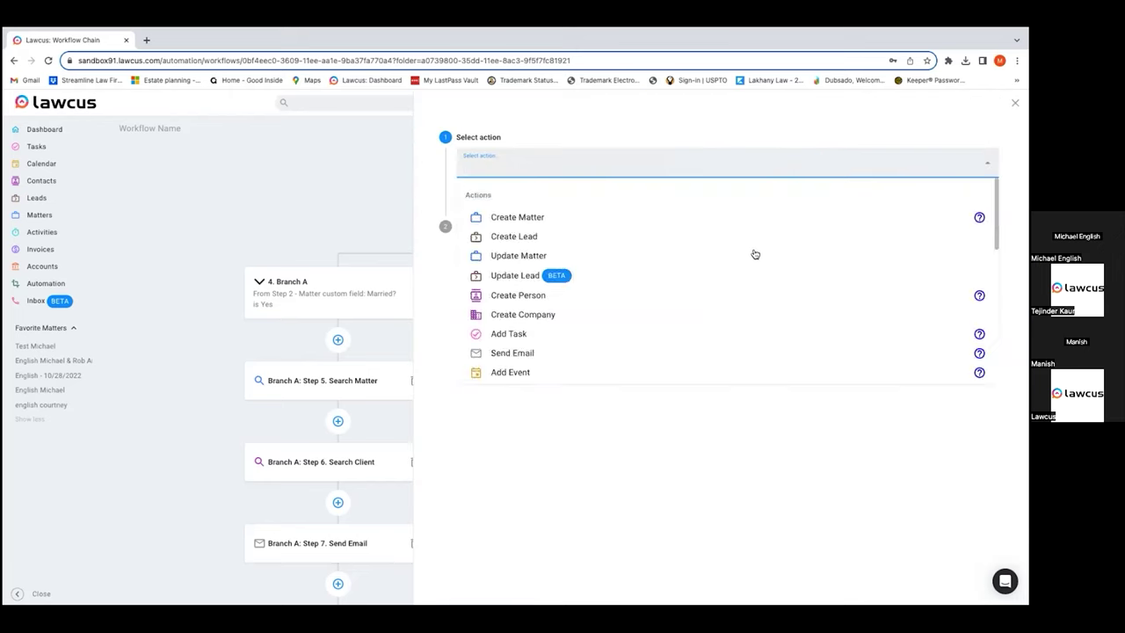
scroll(750, 256, "down", 5)
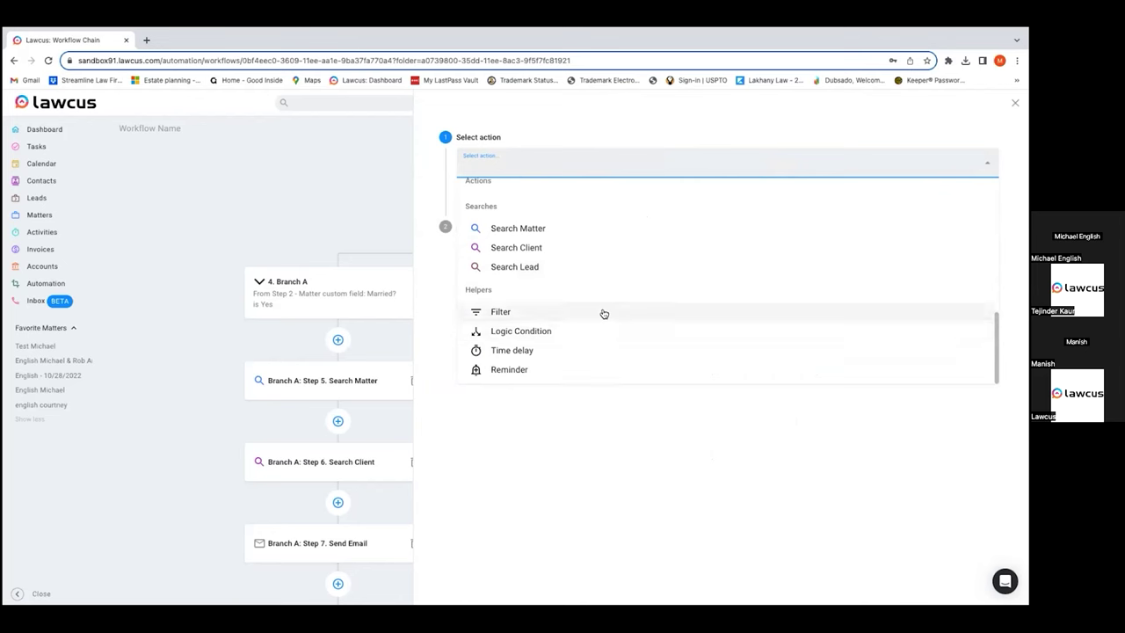
left_click(603, 312)
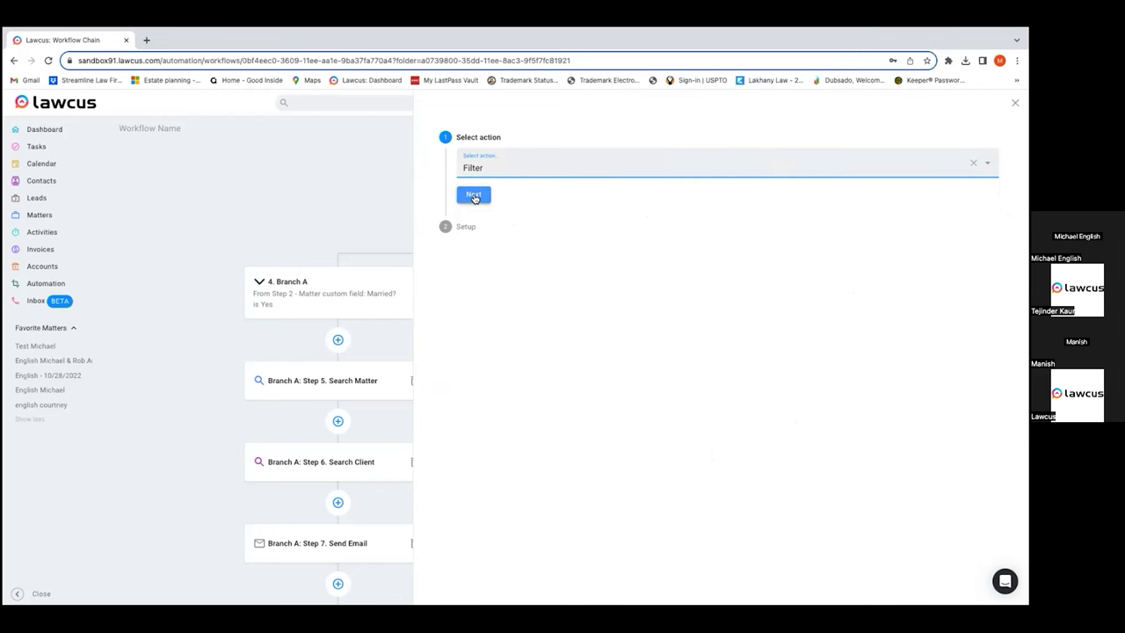
left_click(472, 196)
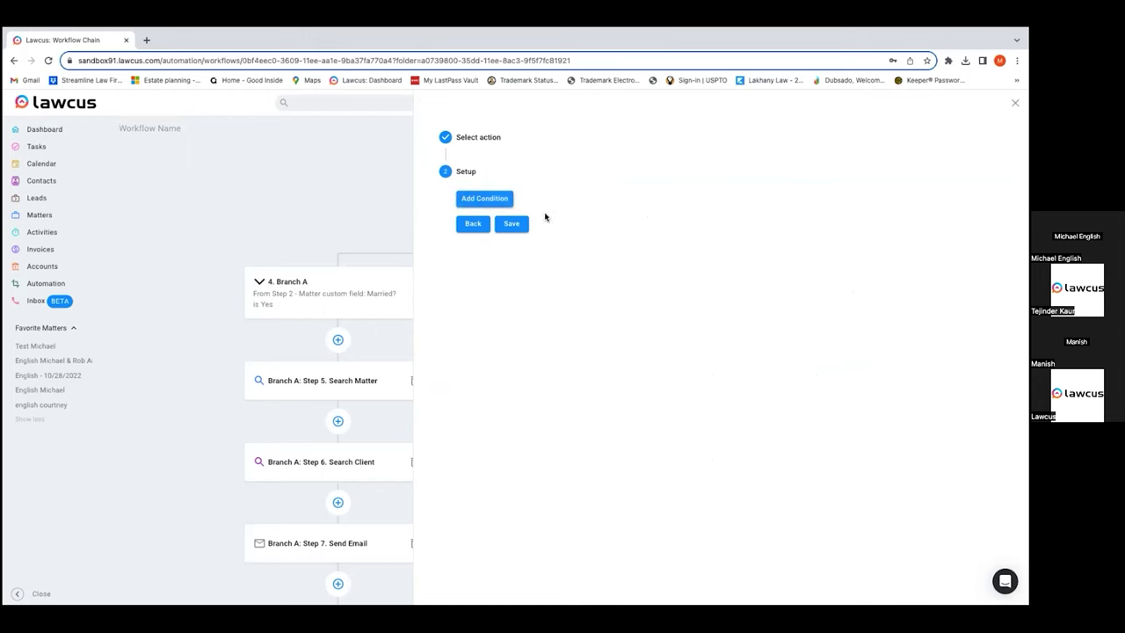
Give the filter the condition Consultation Status is Ready and close the panel
left_click(484, 202)
left_click(533, 193)
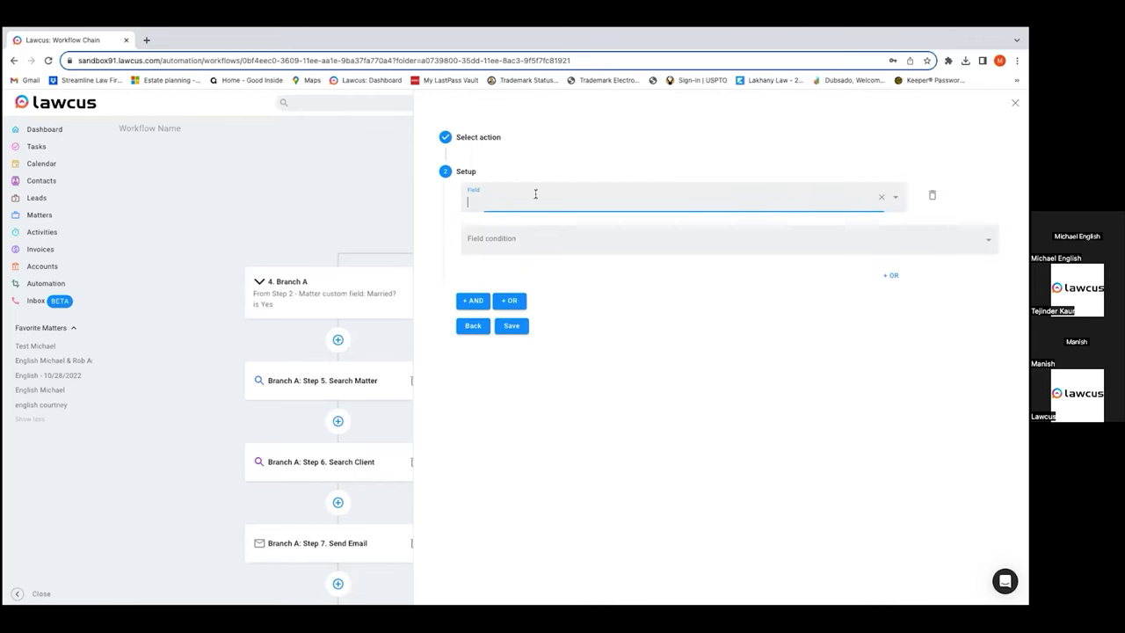
left_click(586, 200)
scroll(608, 327, "down", 10)
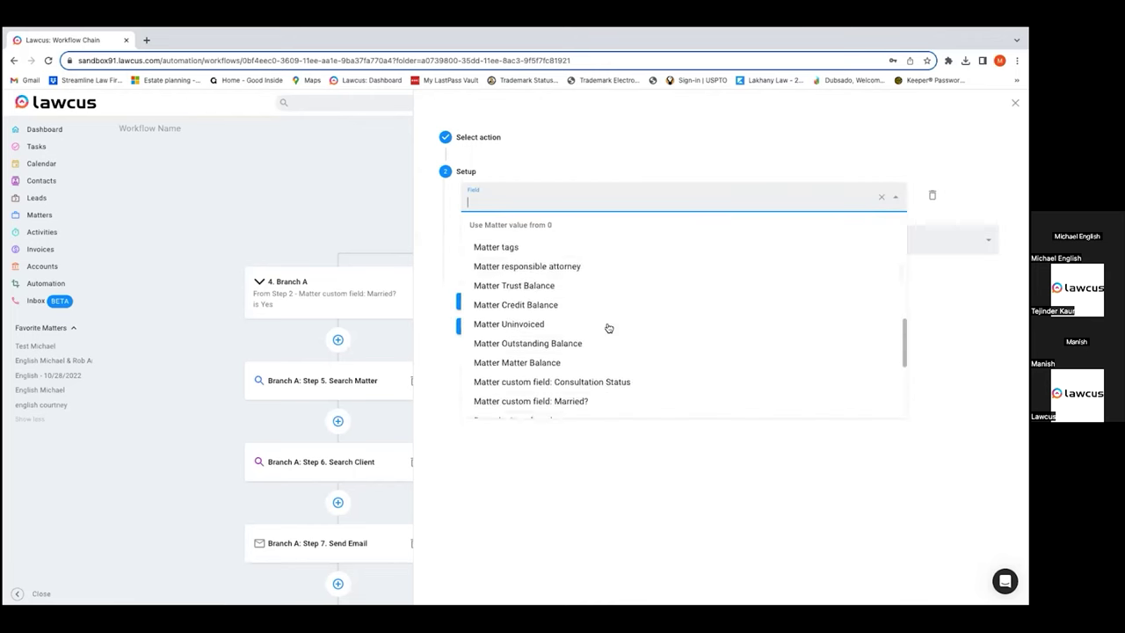
scroll(608, 328, "down", 2)
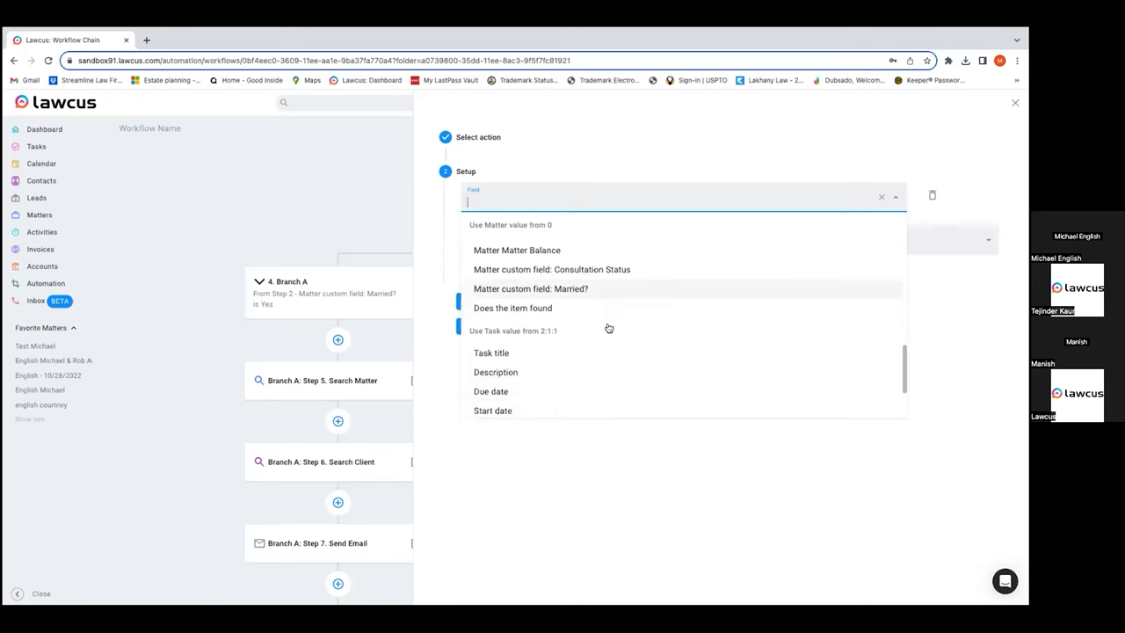
scroll(608, 328, "up", 2)
left_click(615, 310)
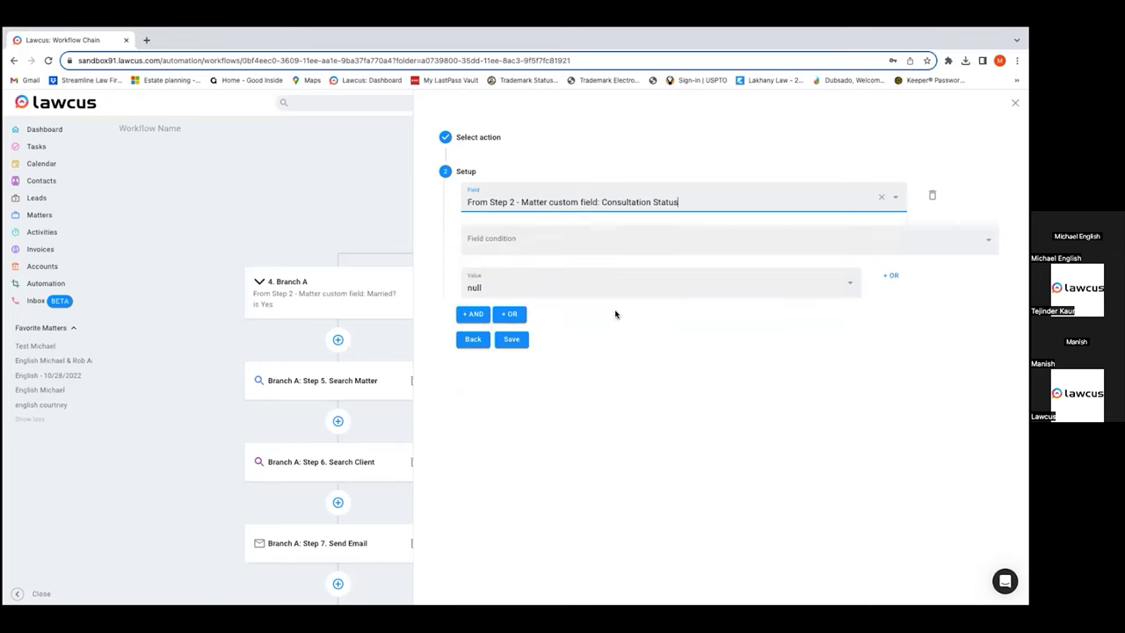
left_click(623, 235)
left_click(567, 269)
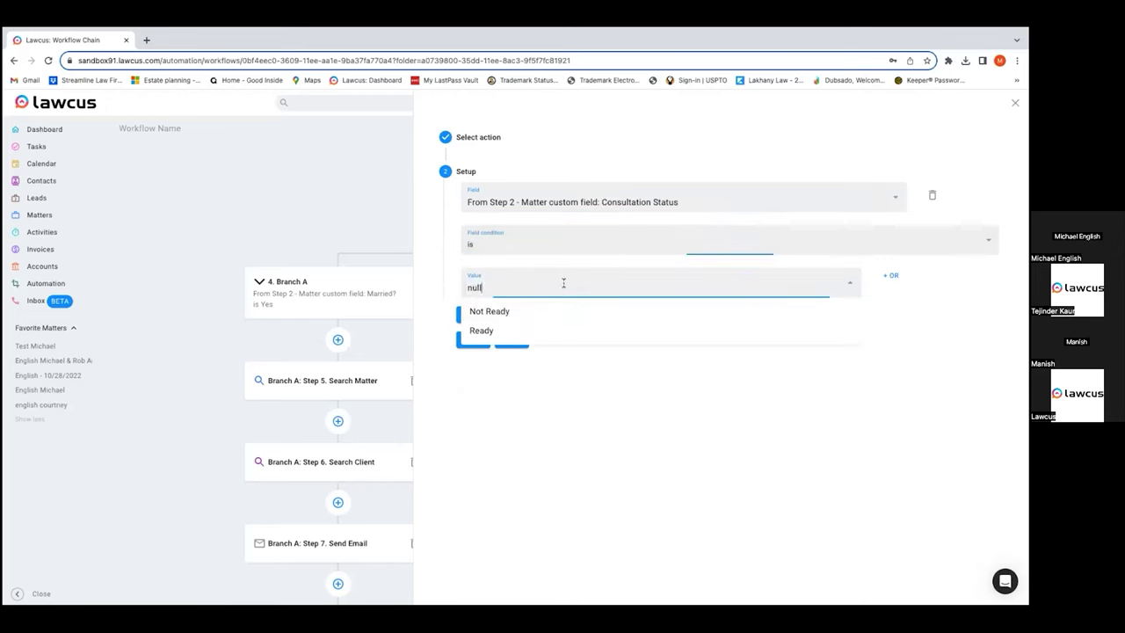
left_click(563, 283)
left_click(499, 331)
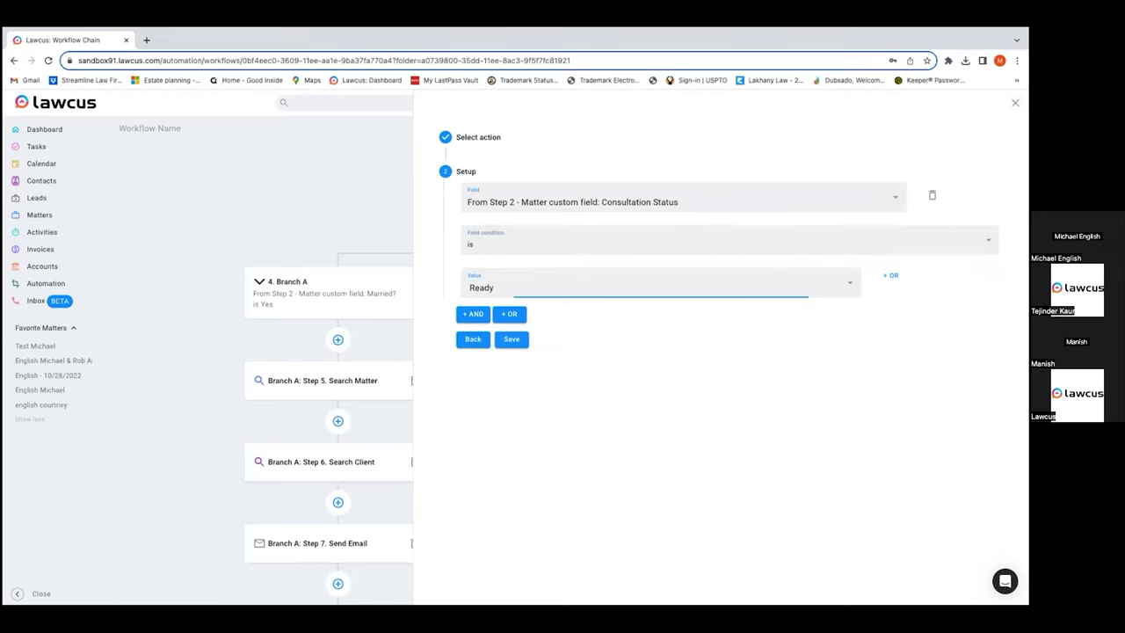
key("Escape")
scroll(905, 284, "down", 1)
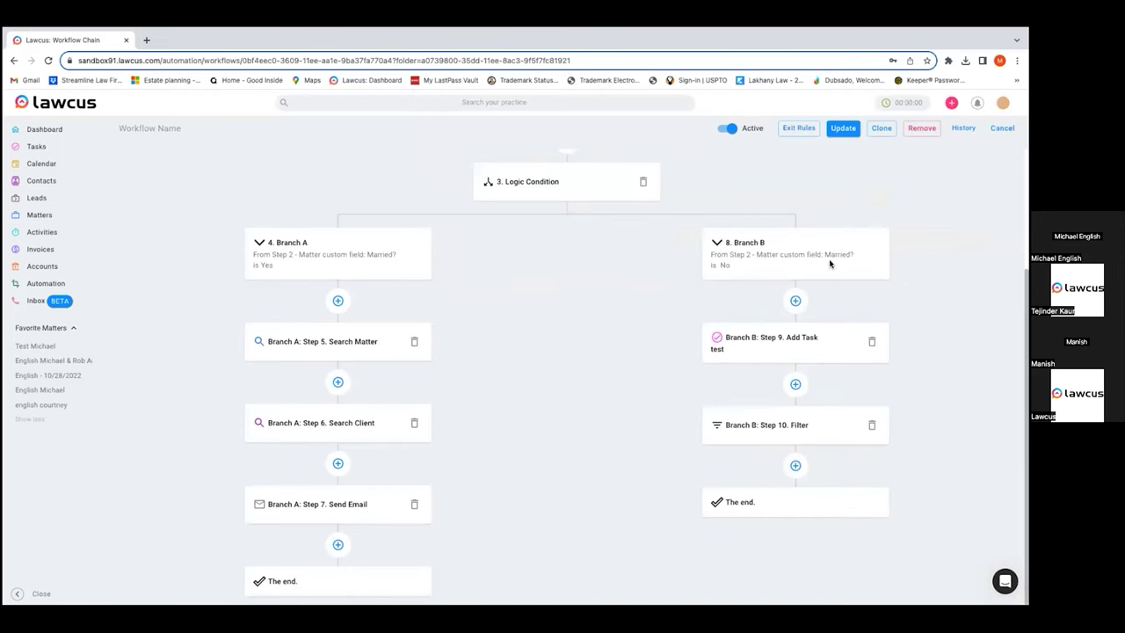
Reopen the Step 10 Filter settings to review them
scroll(623, 271, "up", 3)
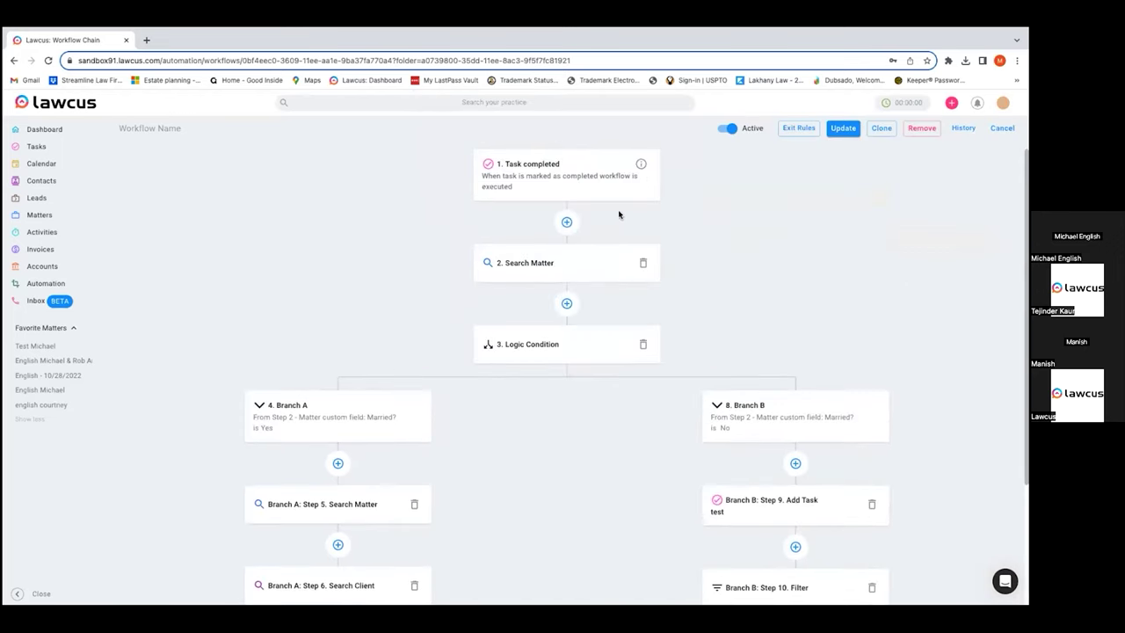
scroll(642, 399, "down", 2)
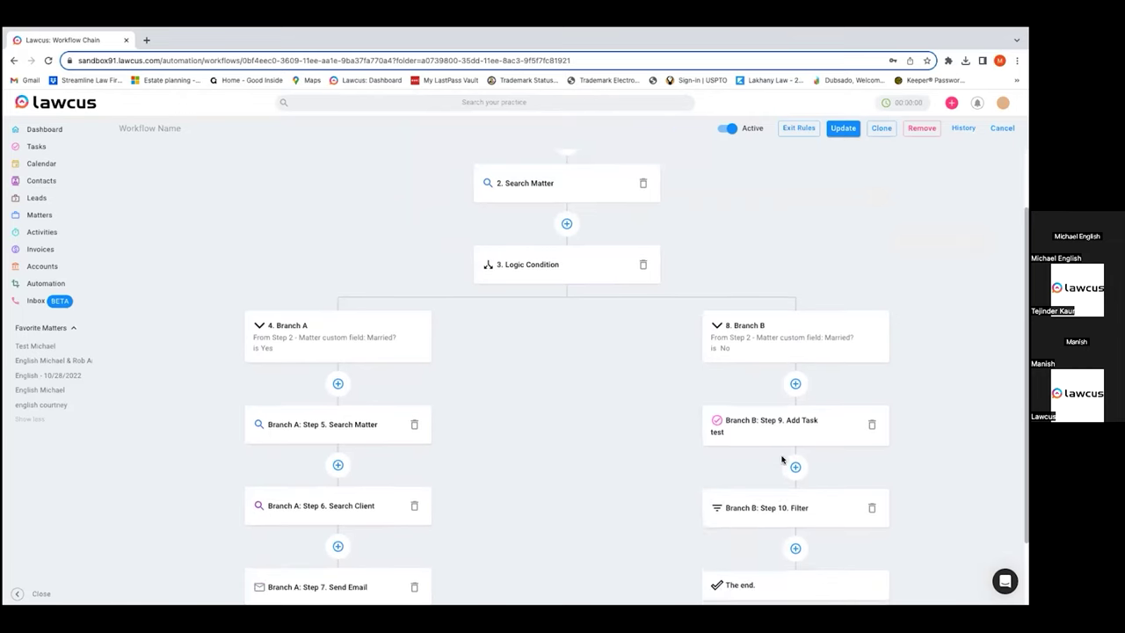
scroll(782, 461, "down", 1)
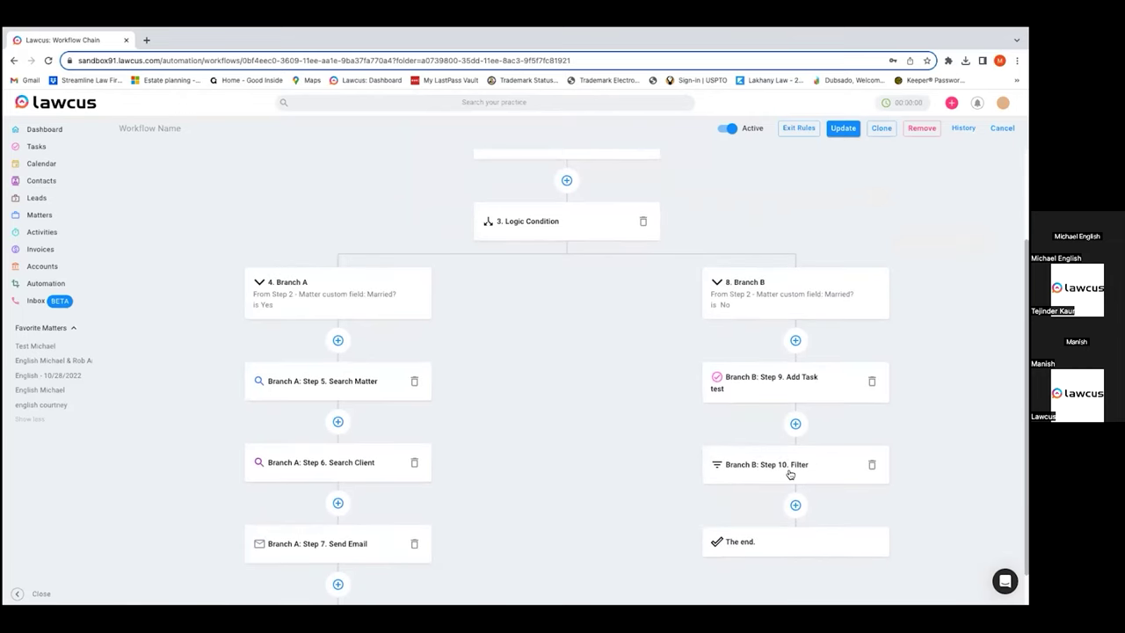
left_click(789, 474)
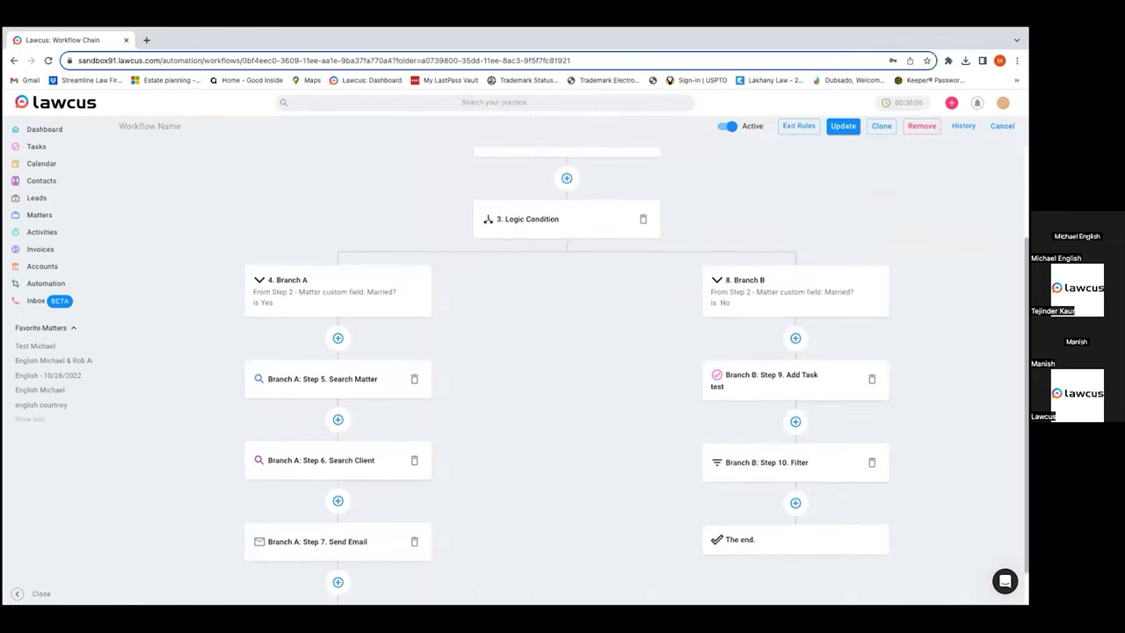
Add a Send Email step after the Step 10 filter and update the workflow
left_click(795, 507)
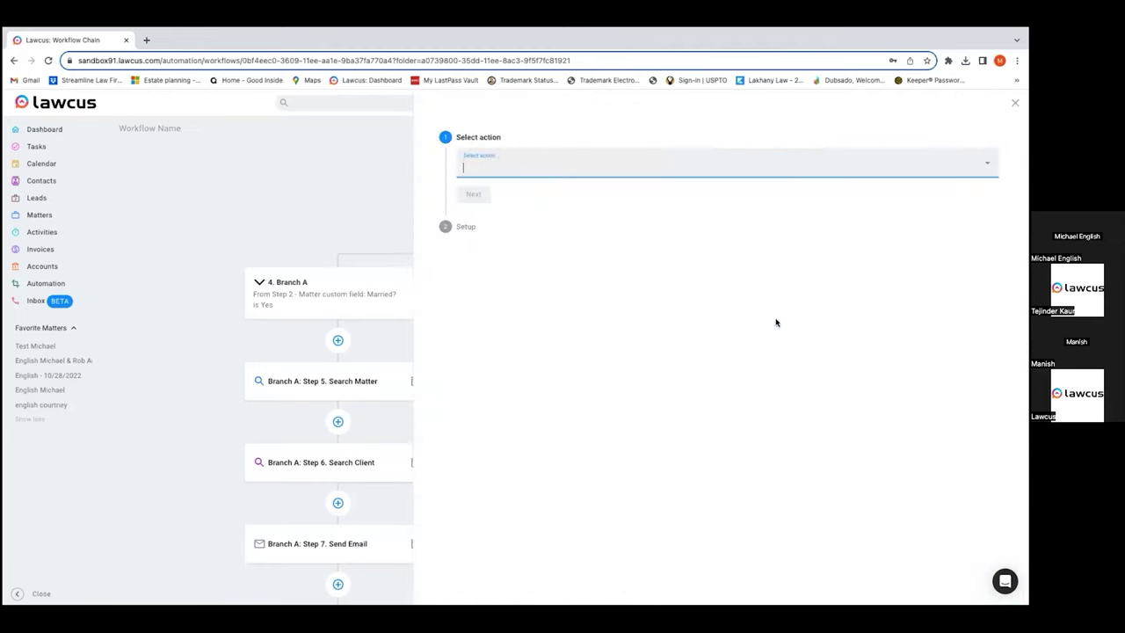
left_click(793, 170)
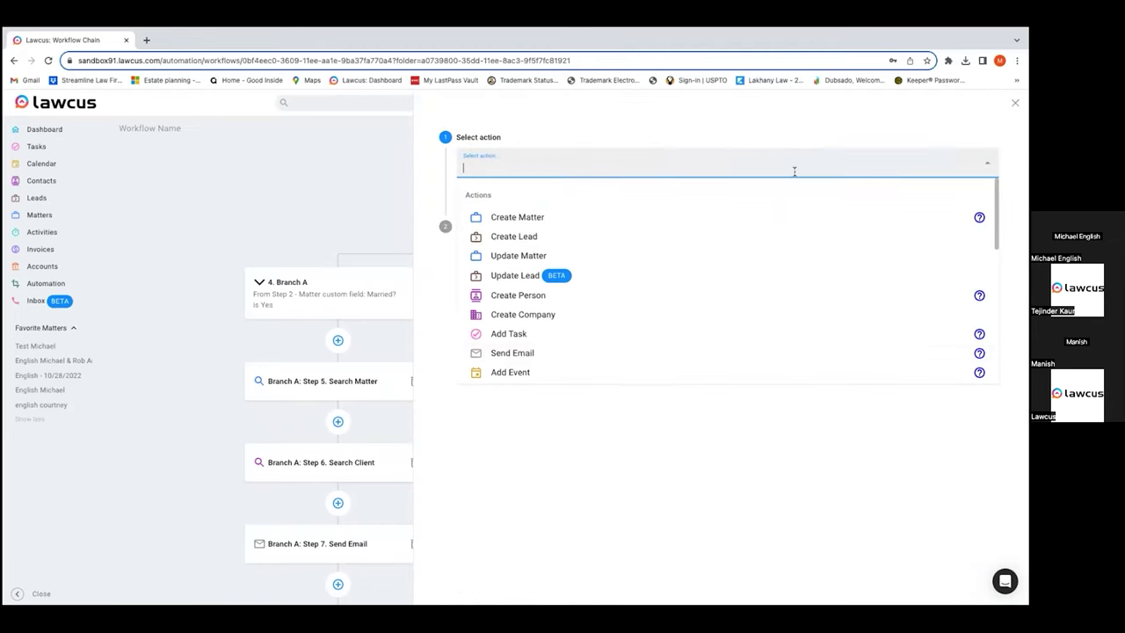
left_click(645, 352)
left_click(473, 193)
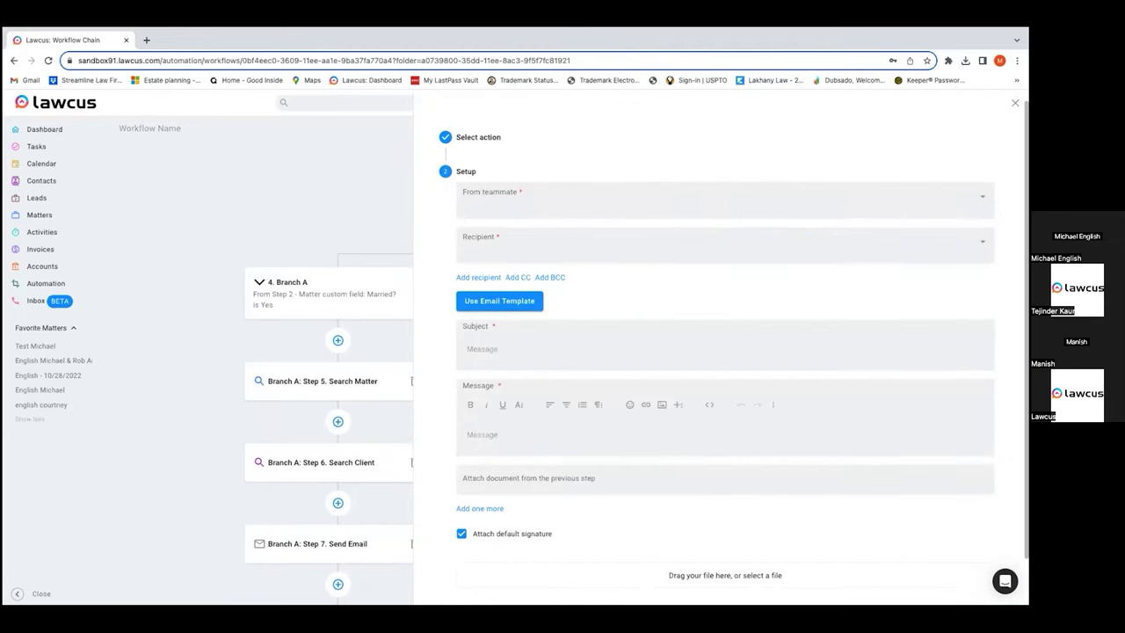
key("Escape")
scroll(637, 377, "down", 1)
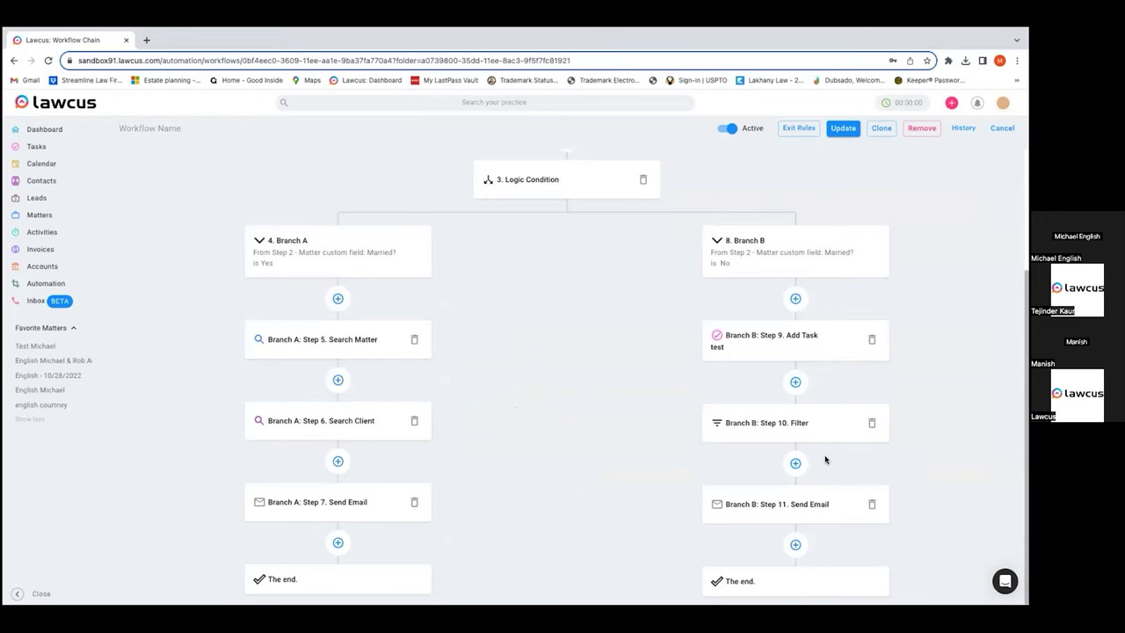
left_click(843, 128)
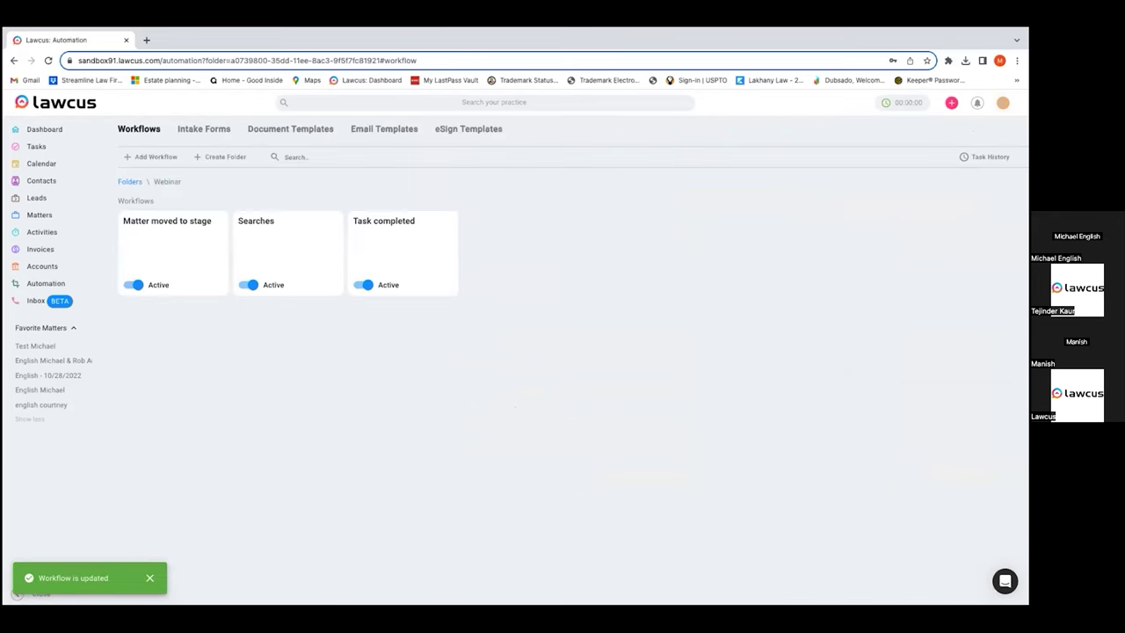
Start a new workflow with the Lead moved to stage trigger
left_click(157, 157)
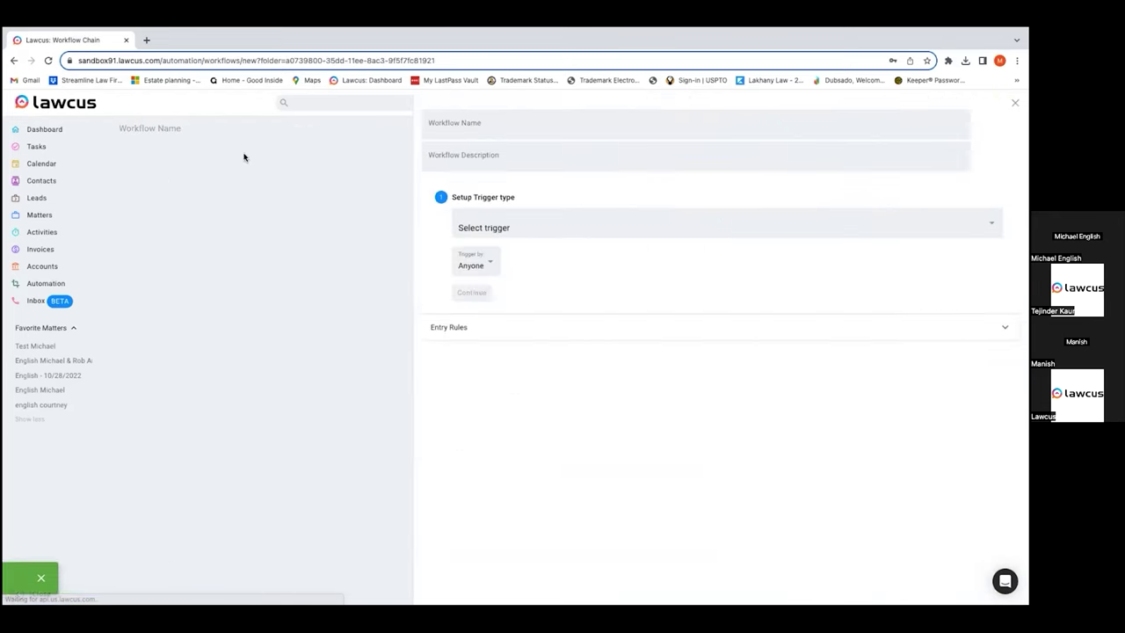
left_click(576, 227)
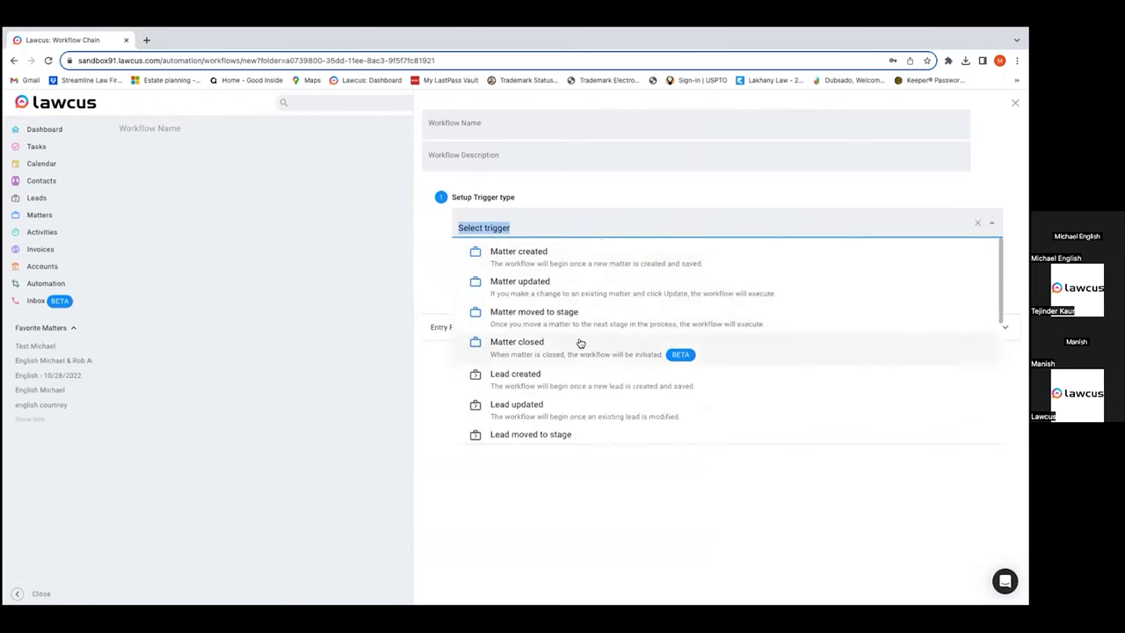
scroll(580, 341, "down", 1)
scroll(580, 342, "down", 2)
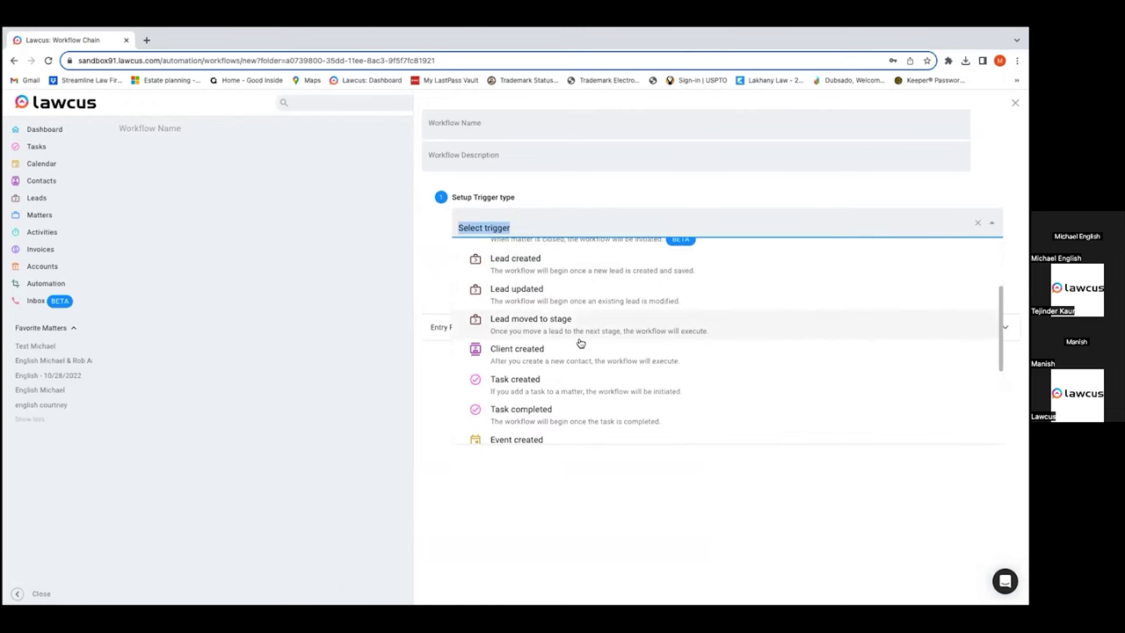
scroll(584, 369, "down", 4)
scroll(591, 395, "up", 4)
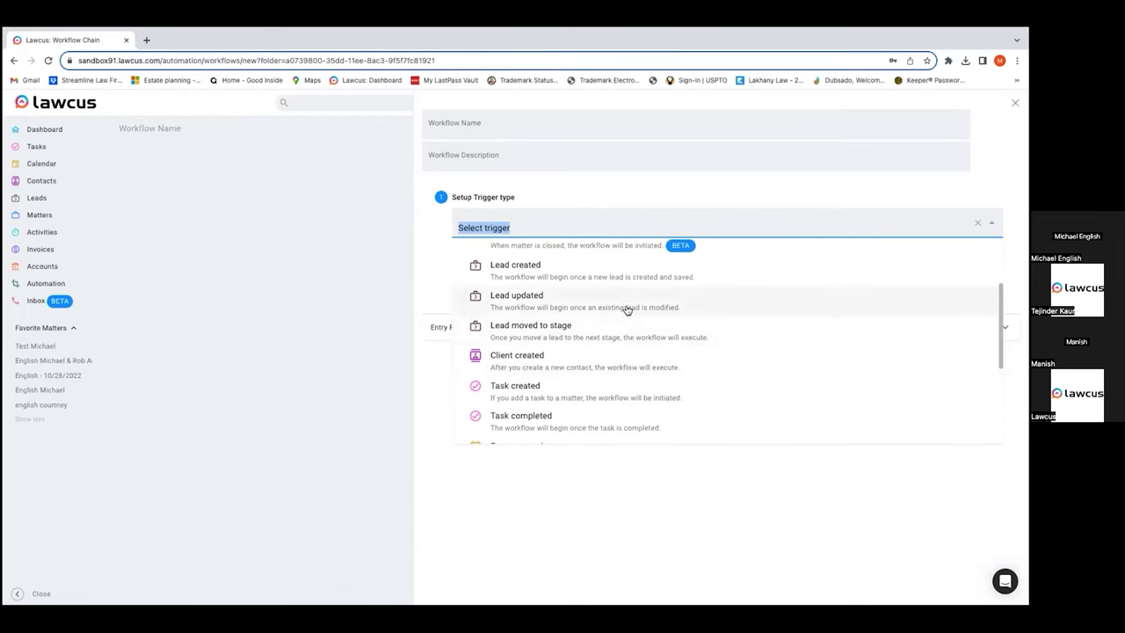
left_click(616, 327)
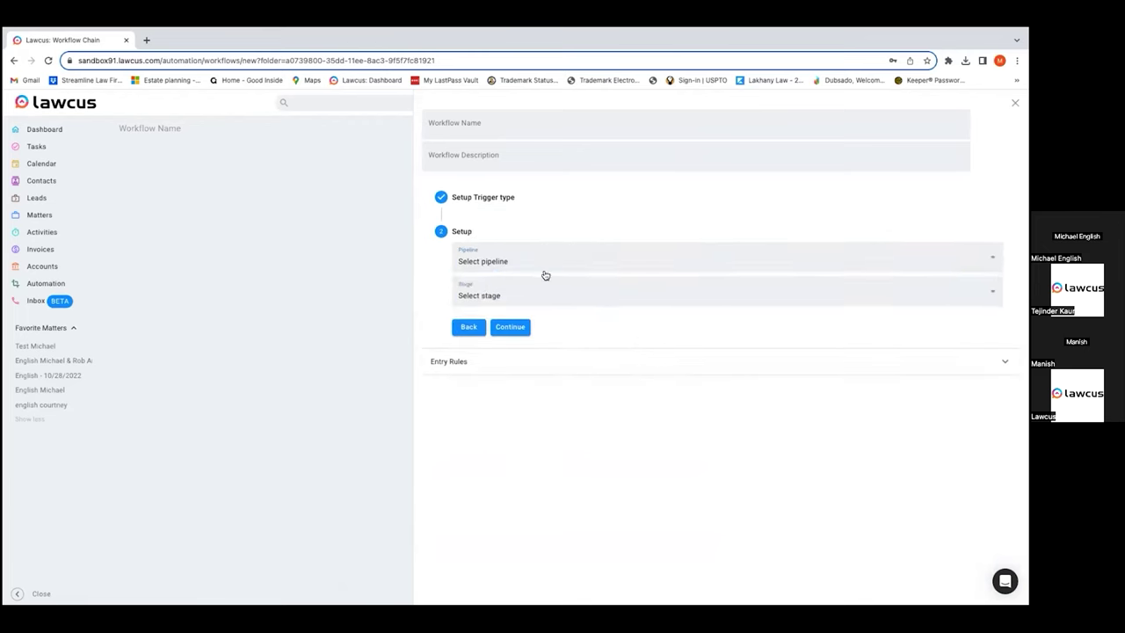
Set the trigger to the Lead Intake pipeline's Engagement/invoice stage and continue
left_click(530, 263)
left_click(543, 302)
left_click(556, 299)
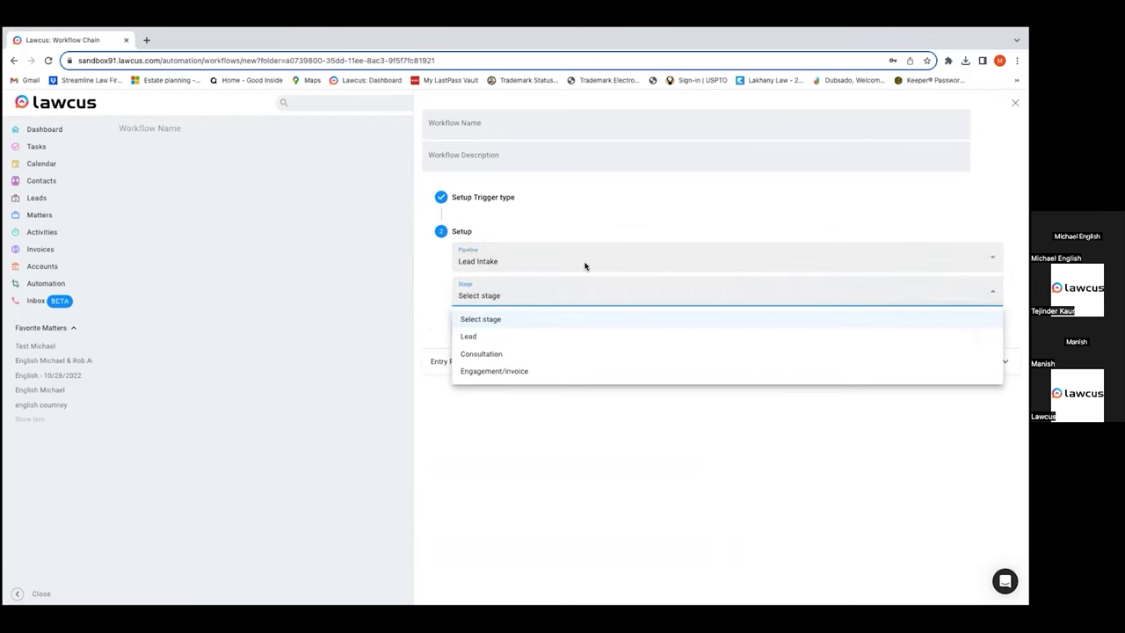
left_click(536, 372)
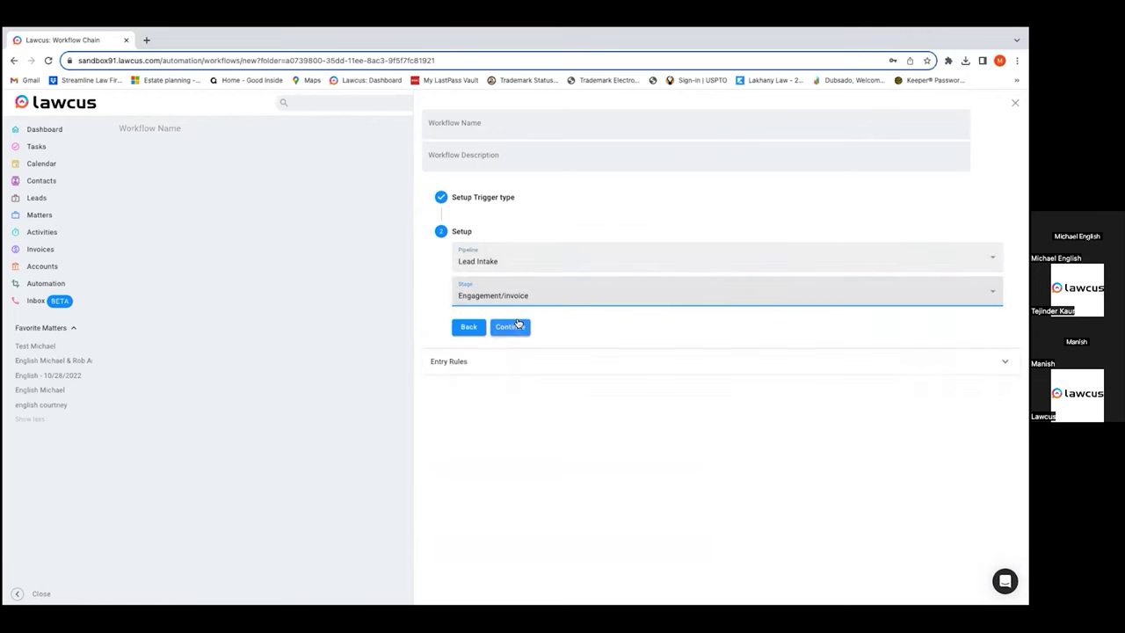
left_click(518, 332)
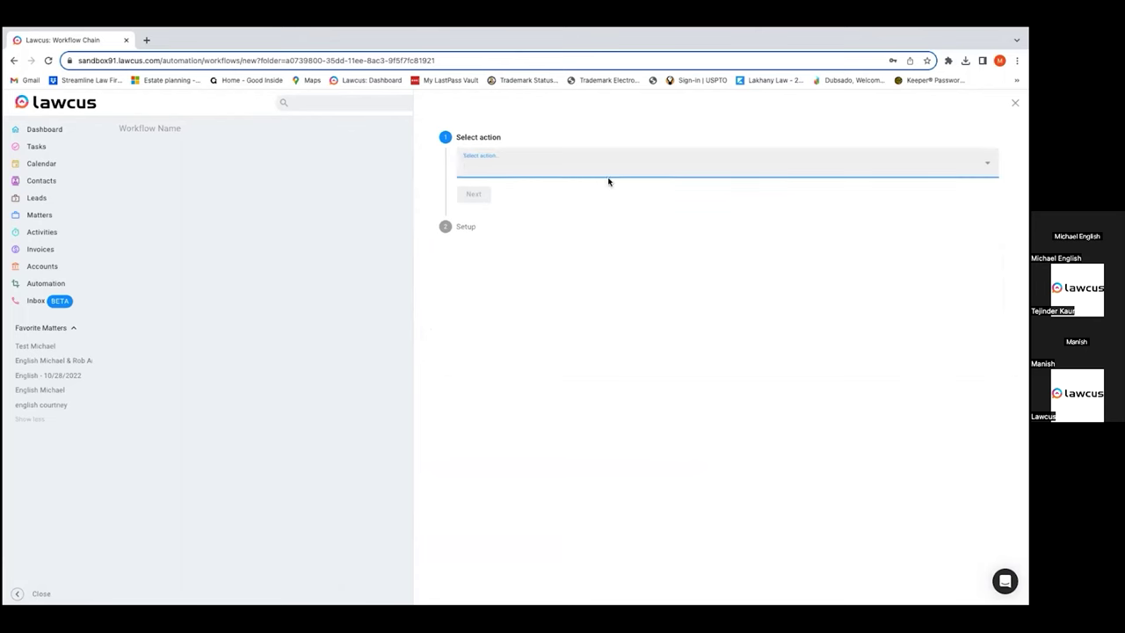
Add a Time delay step after the trigger and review the trigger settings
left_click(636, 170)
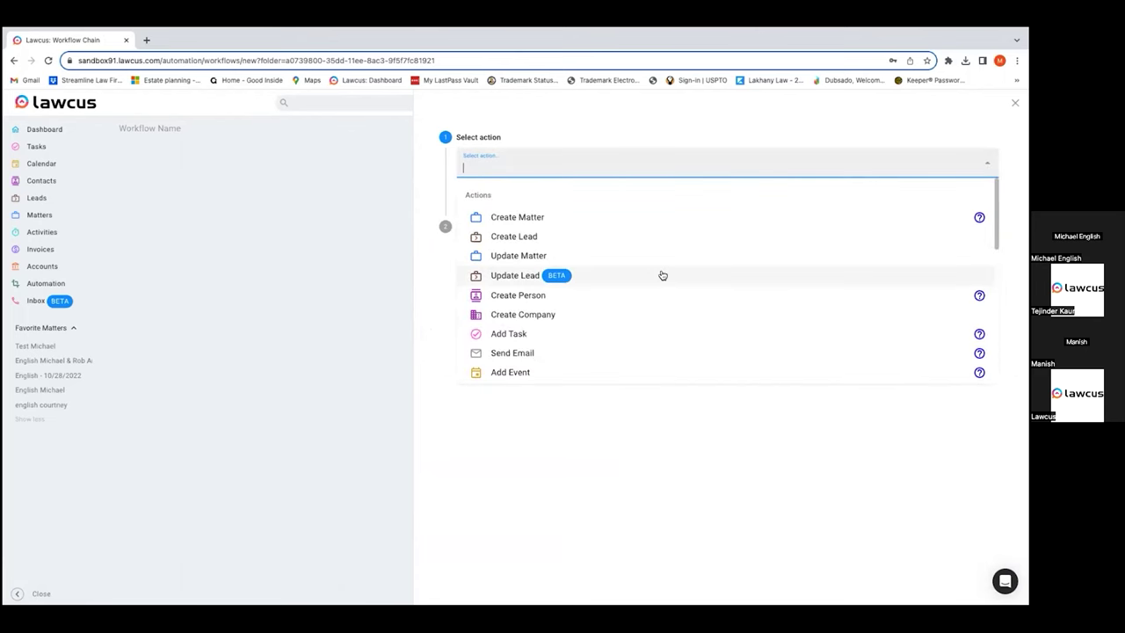
scroll(662, 275, "down", 5)
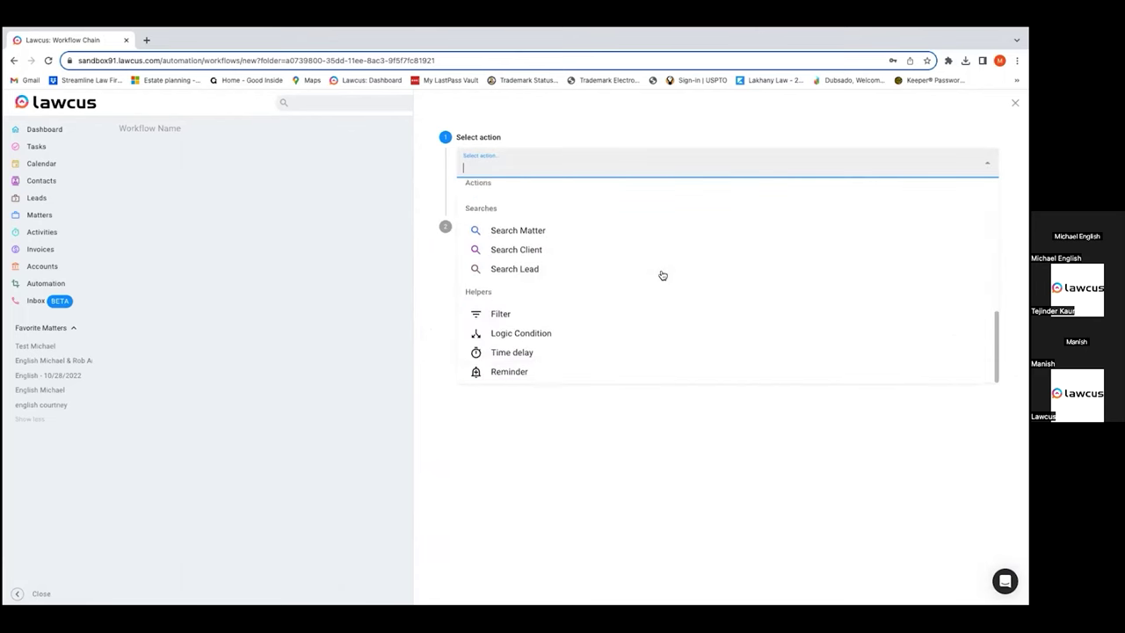
left_click(559, 350)
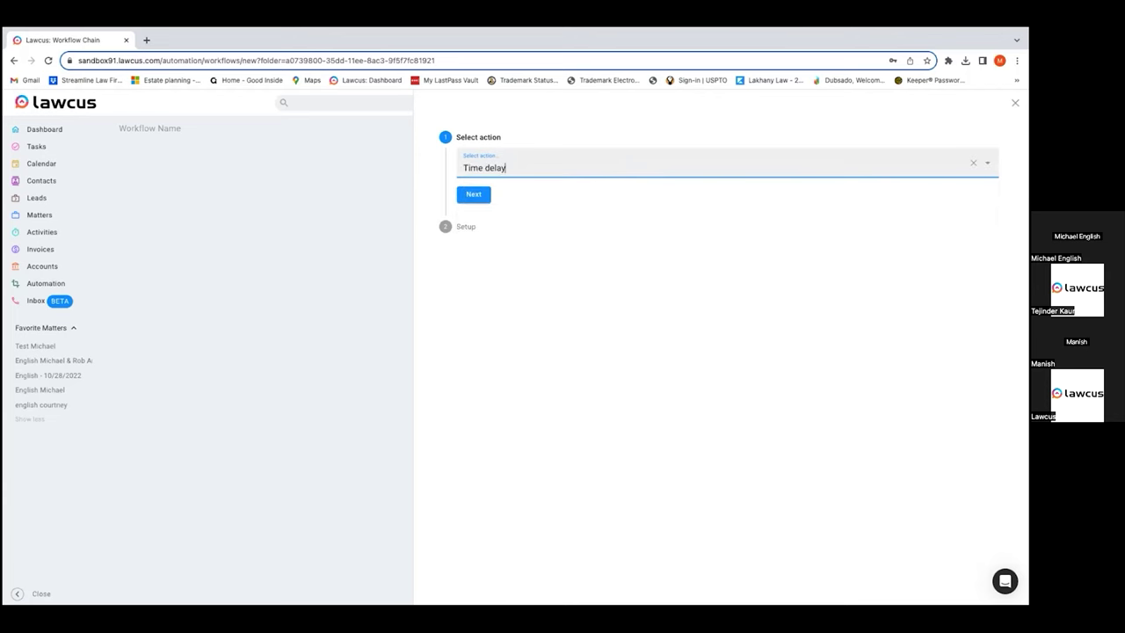
key("Return")
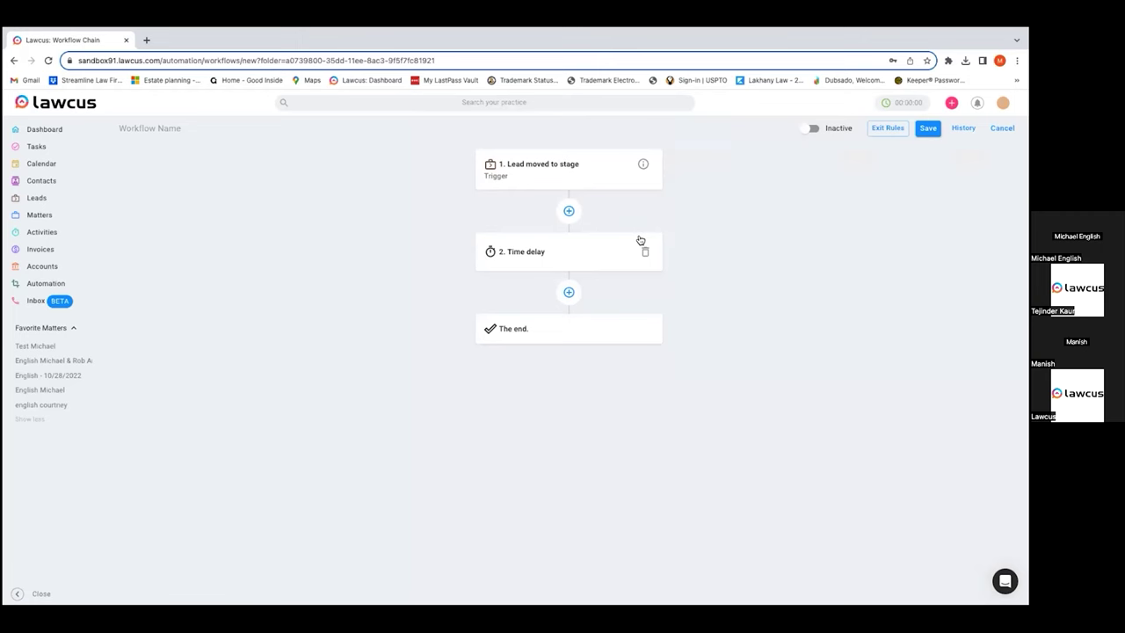
left_click(614, 193)
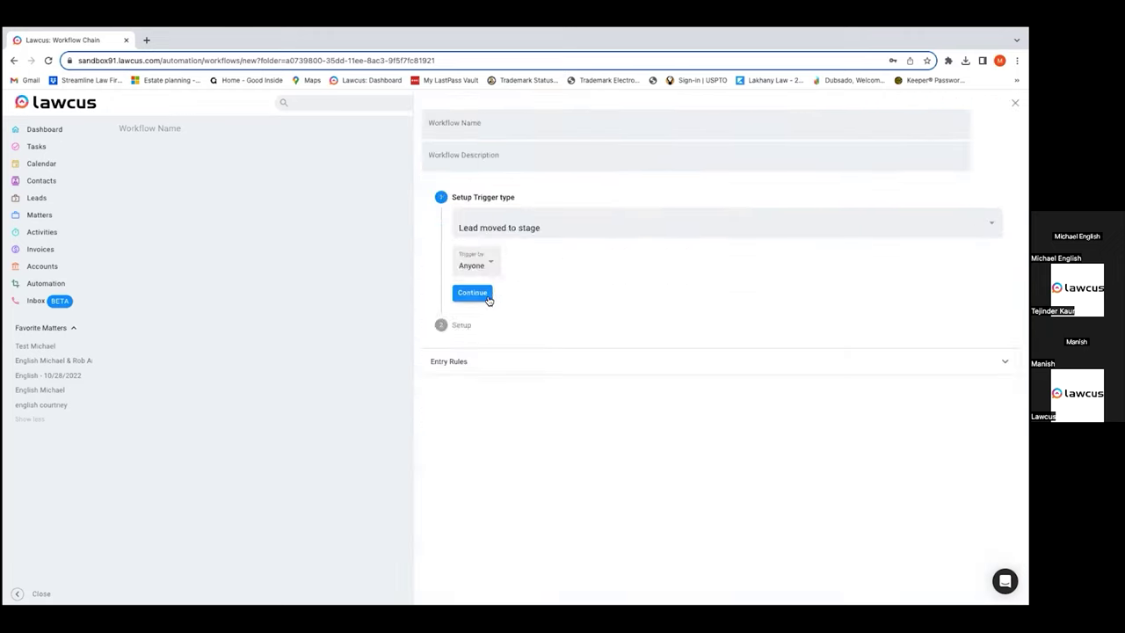
left_click(486, 296)
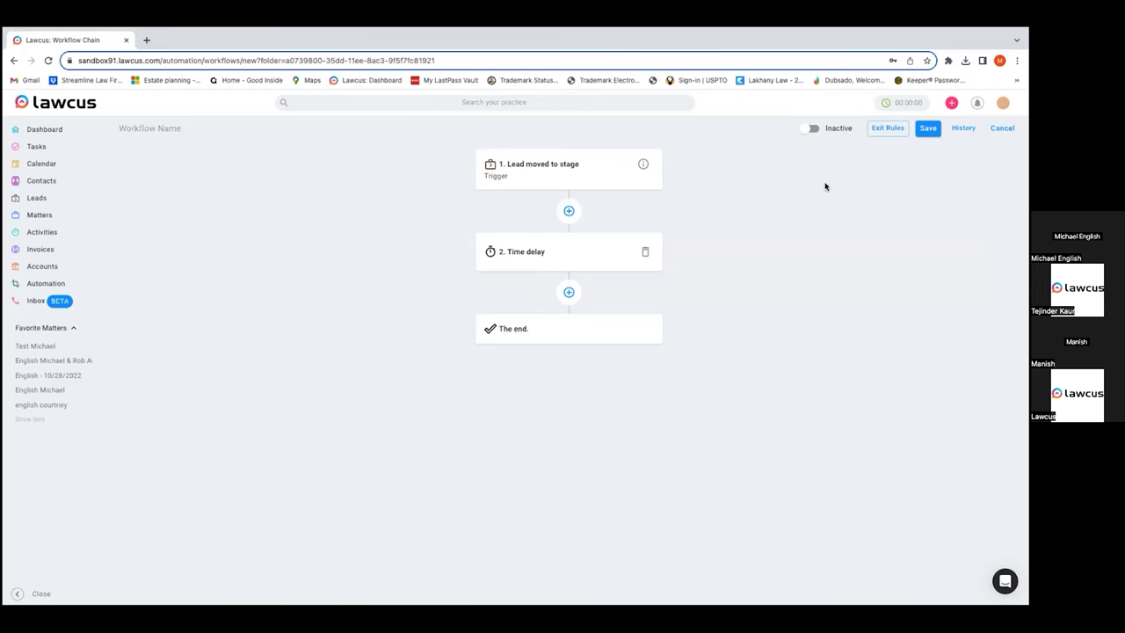
Set the Time delay to 'Delay for a set amount of time' of 5 days and save
left_click(583, 258)
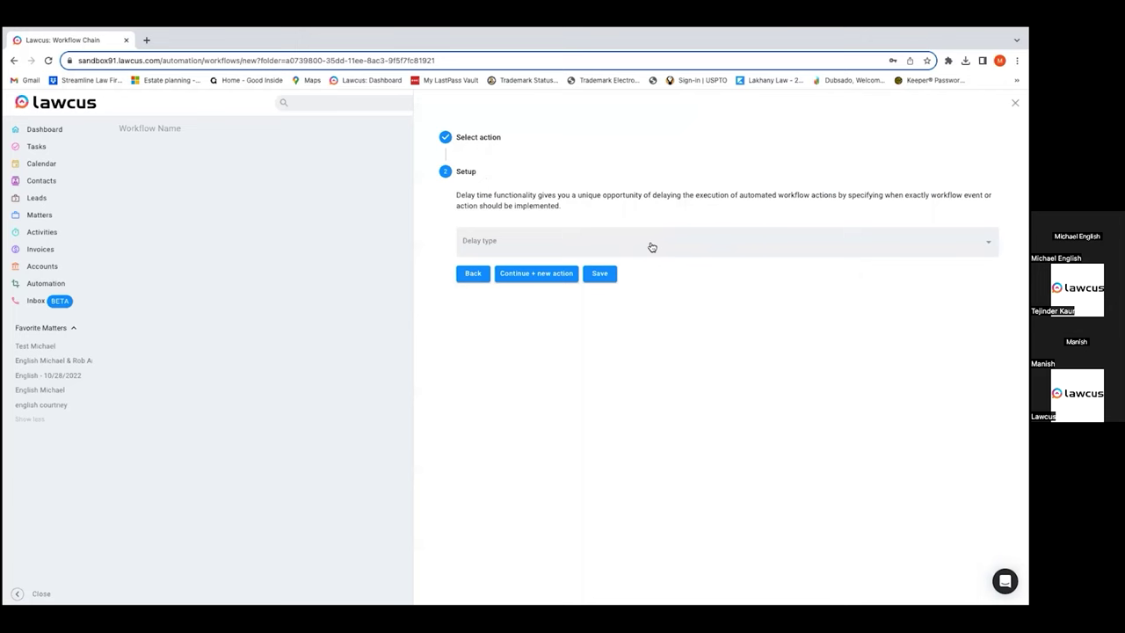
left_click(854, 251)
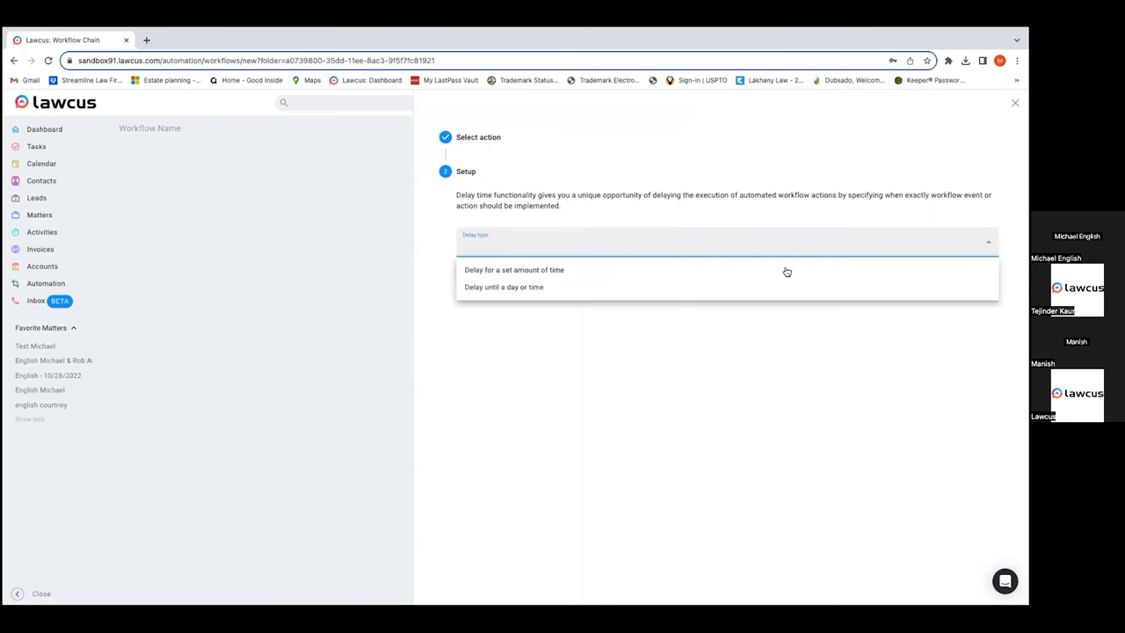
left_click(597, 290)
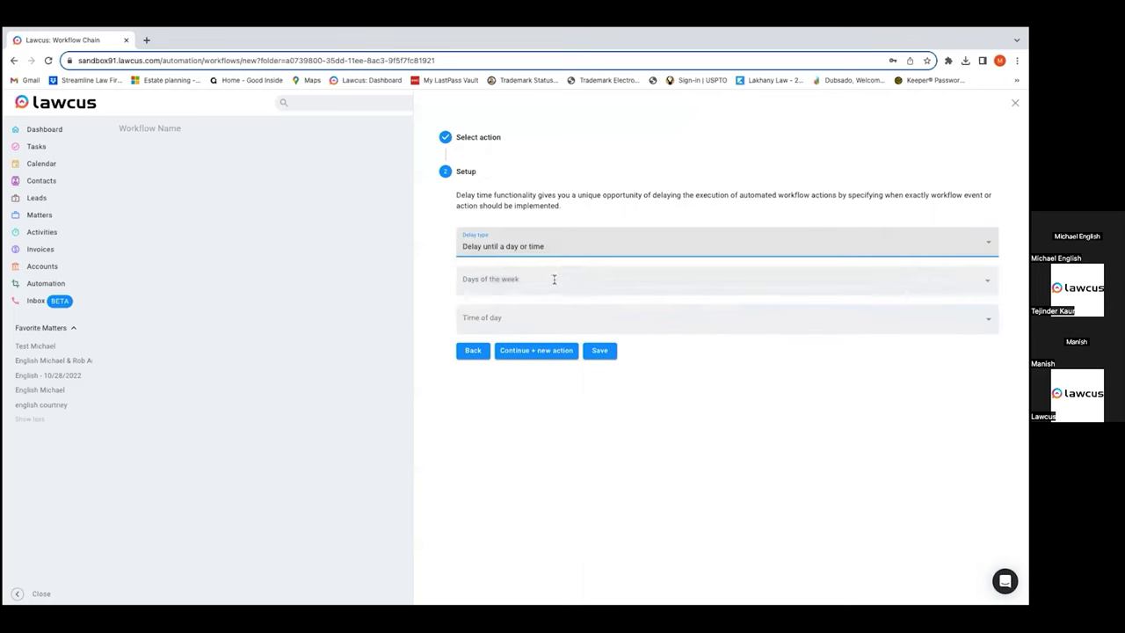
left_click(686, 249)
left_click(590, 269)
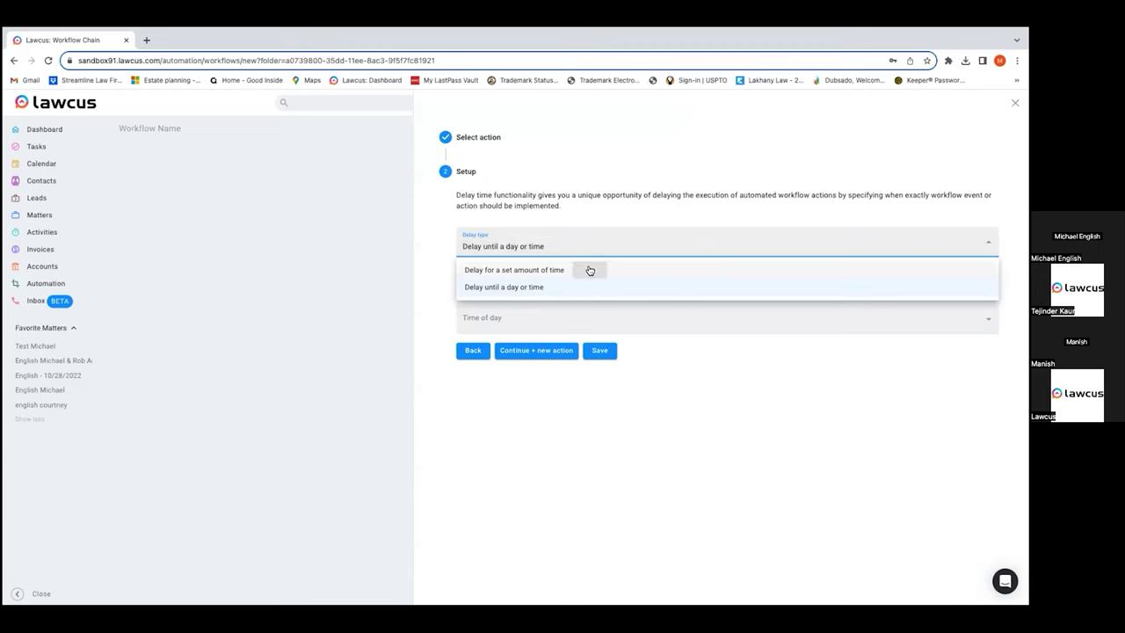
left_click(560, 279)
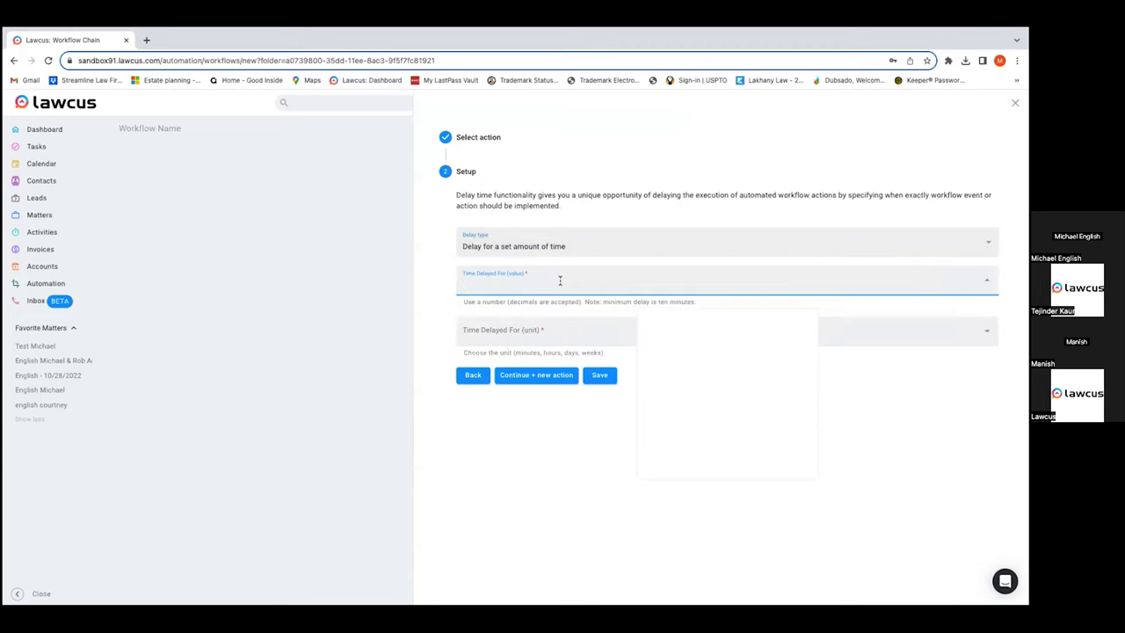
type("5")
left_click(535, 327)
left_click(671, 427)
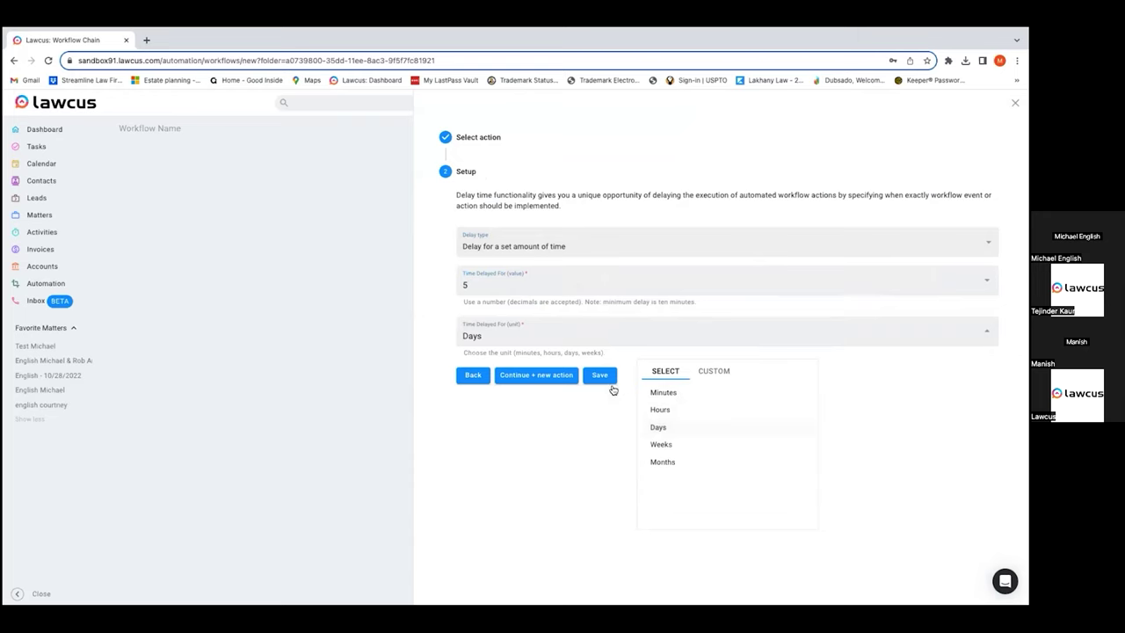
left_click(610, 376)
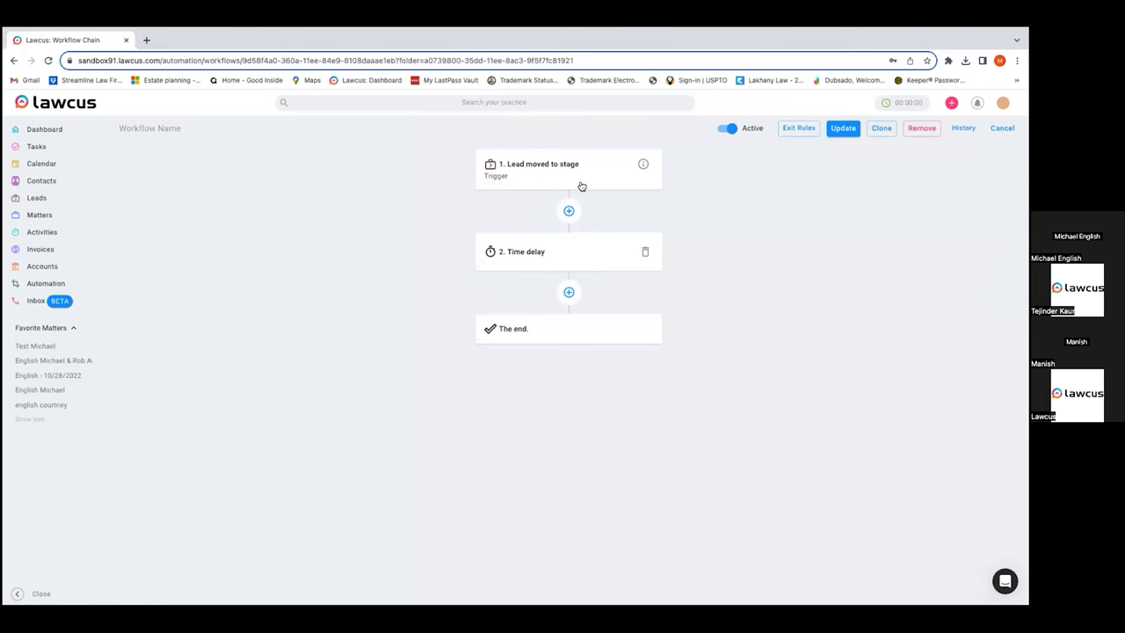
Add a Send Email step below the 5-day Time delay by searching 'email'
left_click(569, 293)
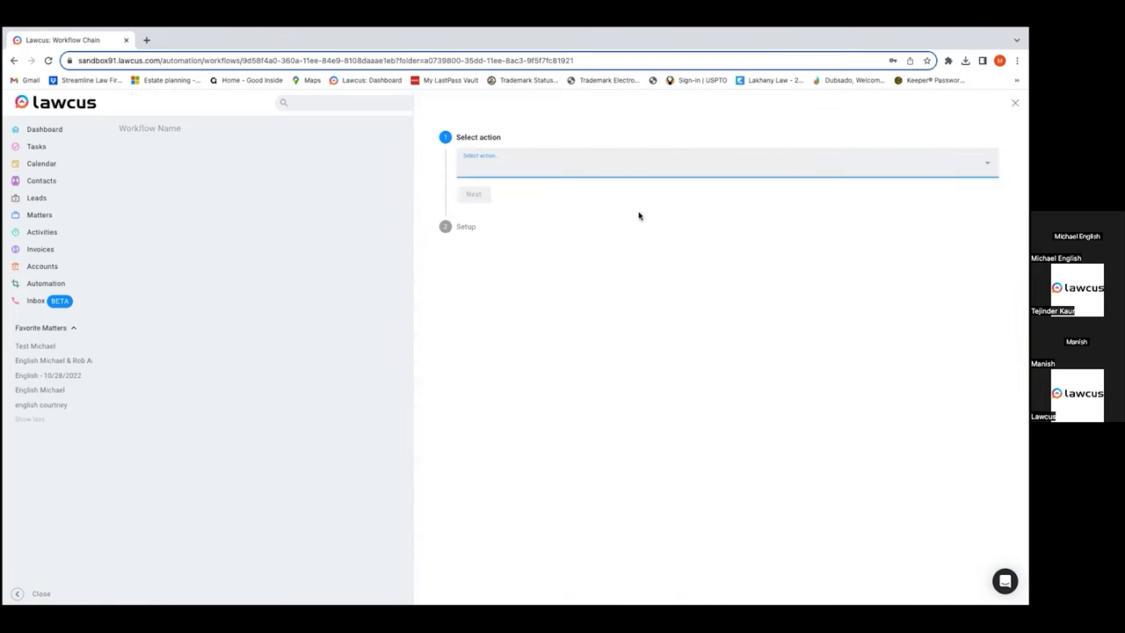
type("email")
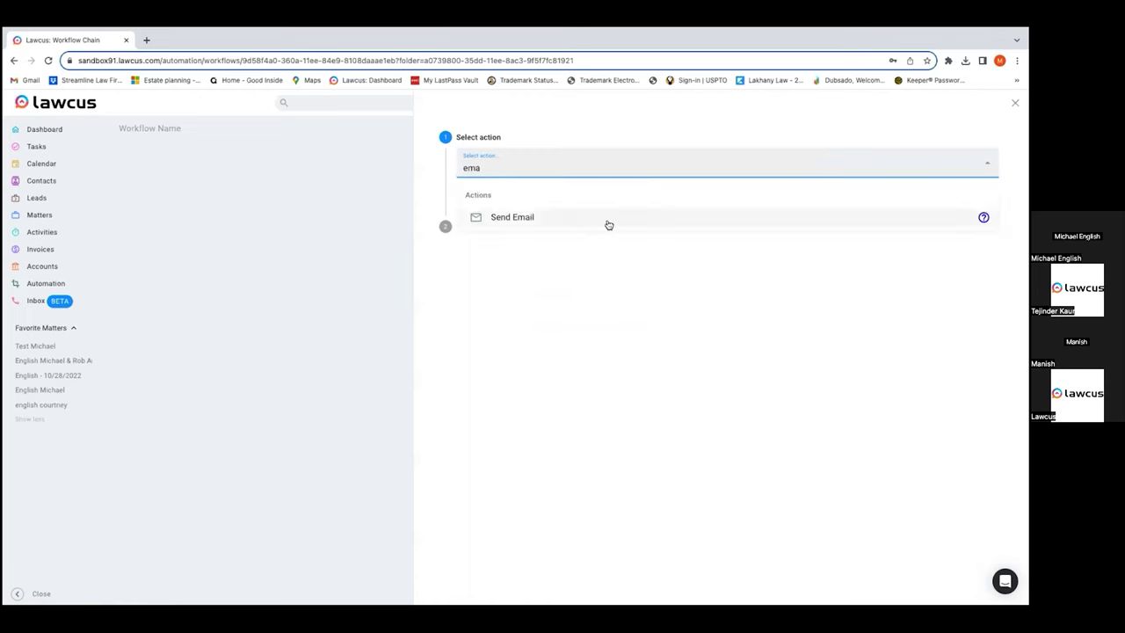
left_click(589, 224)
left_click(486, 195)
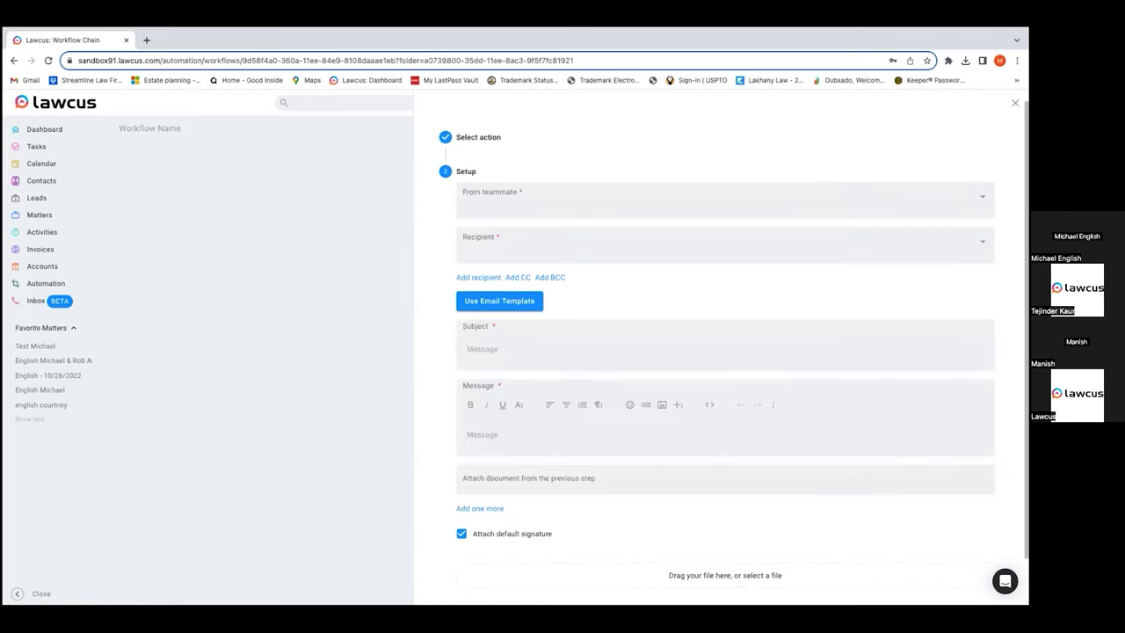
left_click(1015, 103)
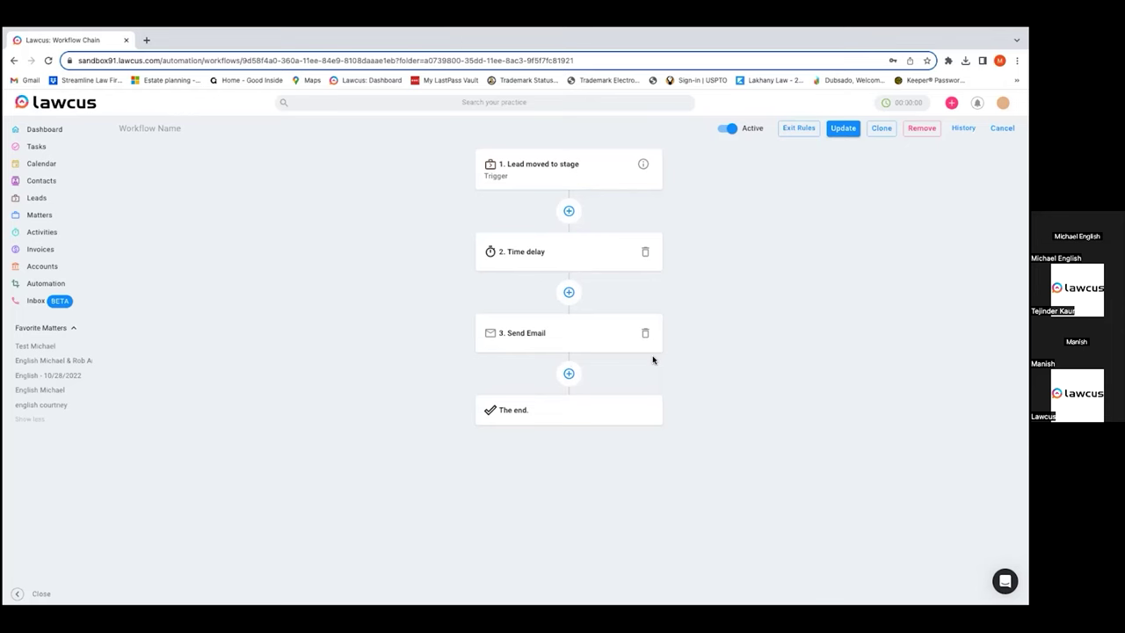
Add a second Time delay step of 10 days after Send Email and save it
left_click(568, 373)
left_click(710, 168)
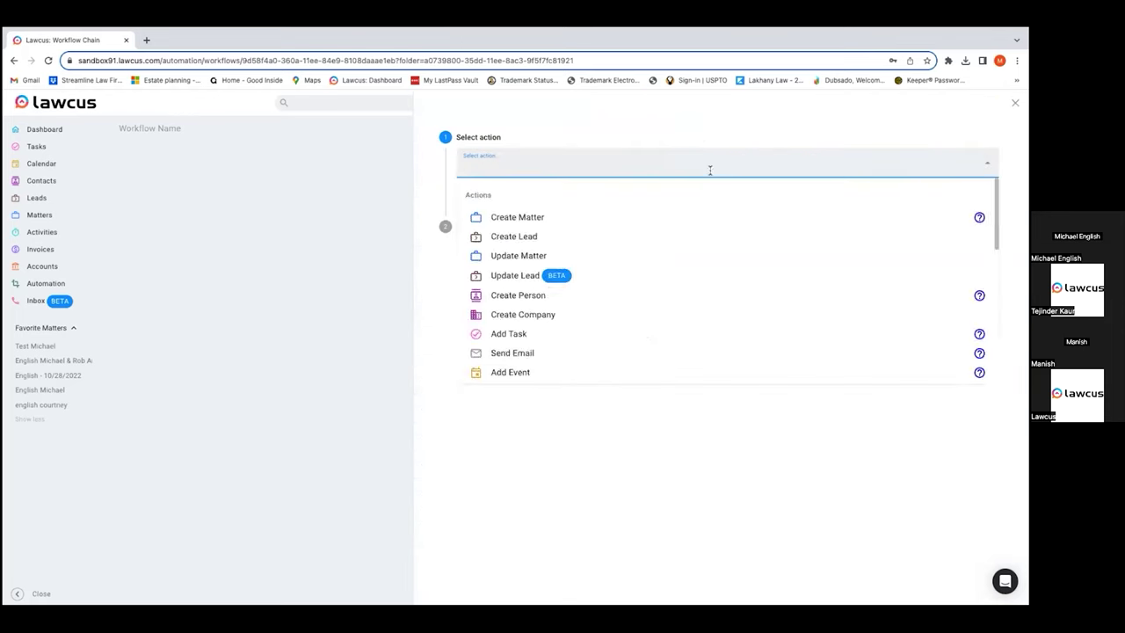
scroll(693, 266, "down", 5)
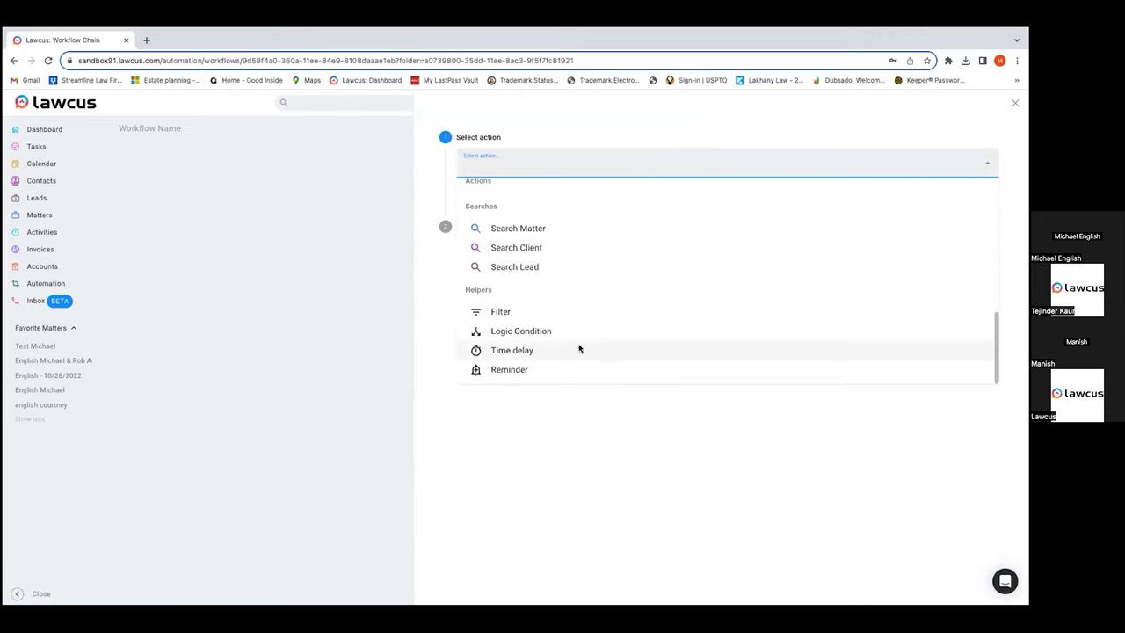
left_click(578, 349)
left_click(482, 199)
left_click(516, 251)
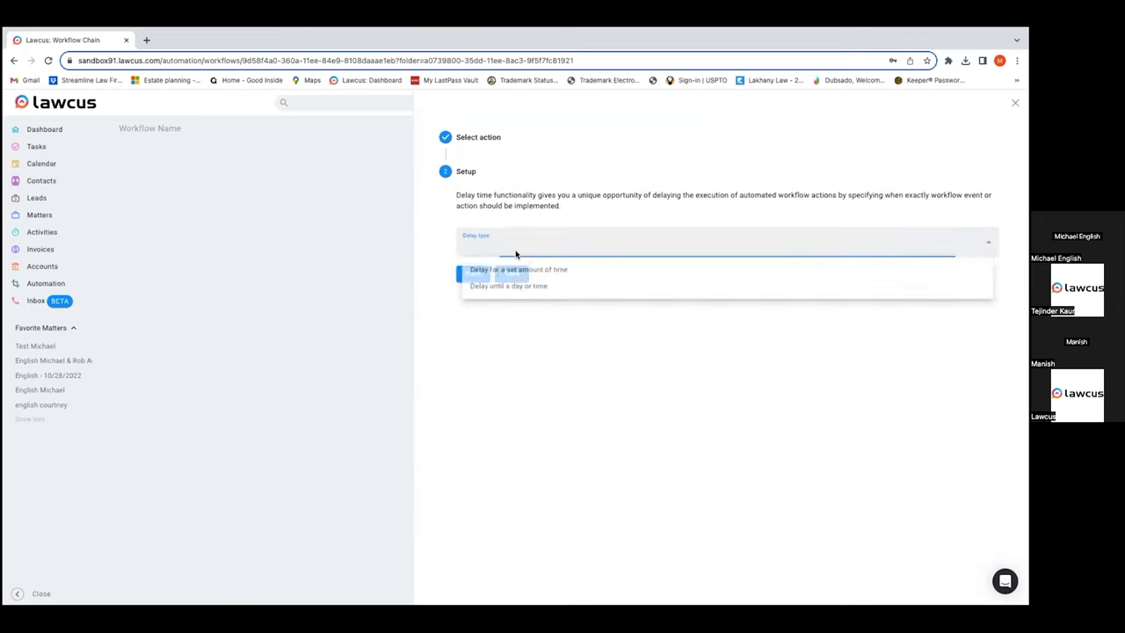
left_click(517, 268)
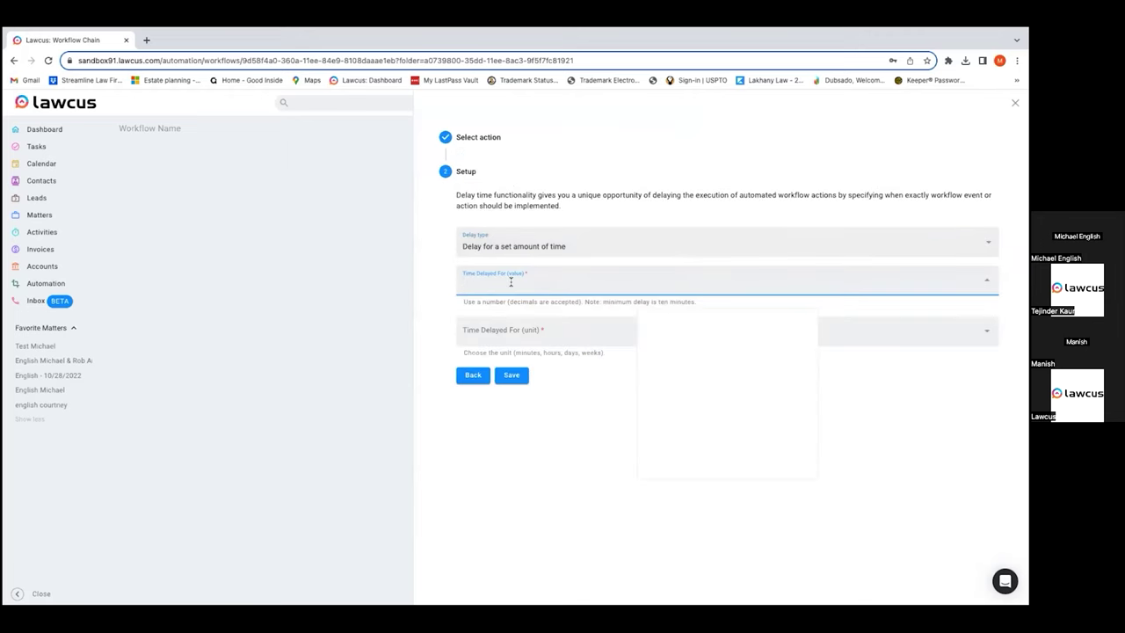
type("10")
triple_click(484, 321)
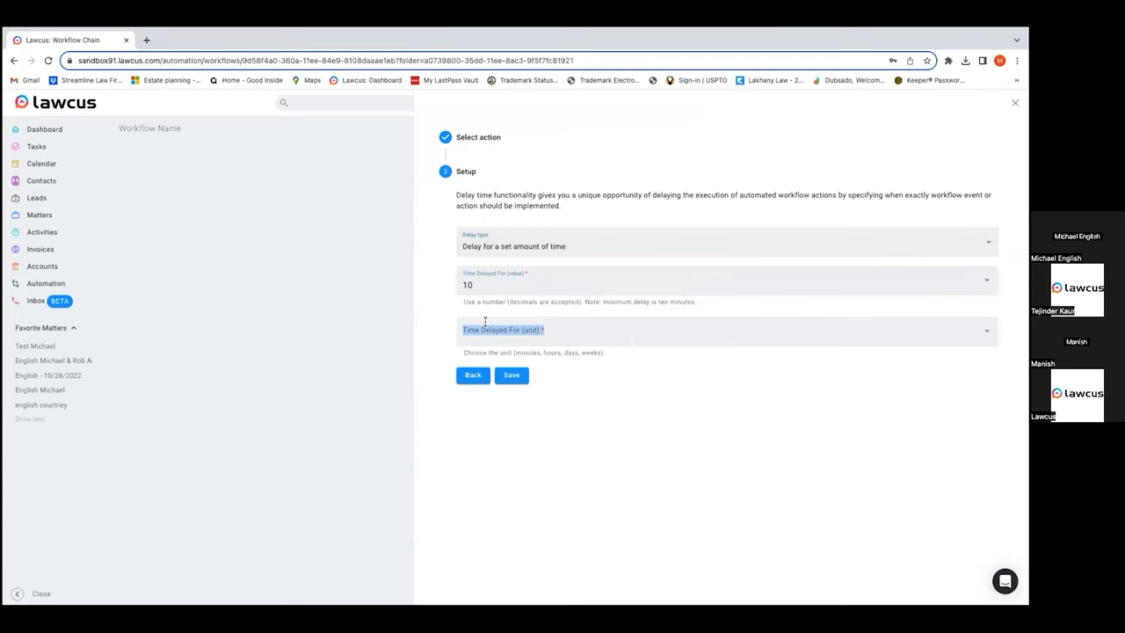
left_click(484, 322)
left_click(662, 427)
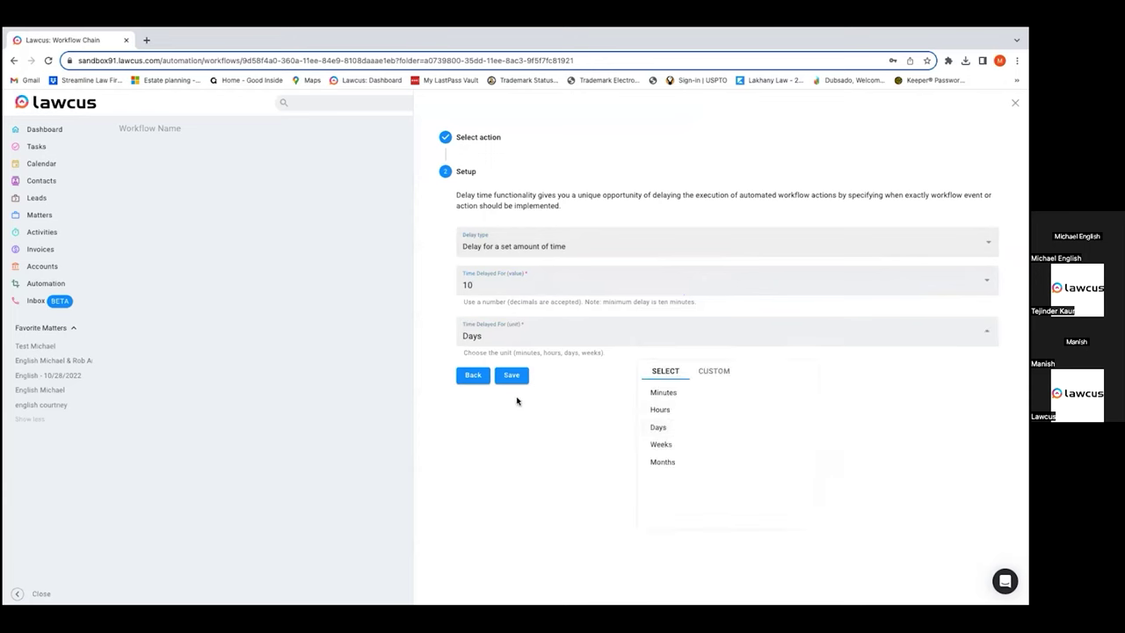
left_click(512, 376)
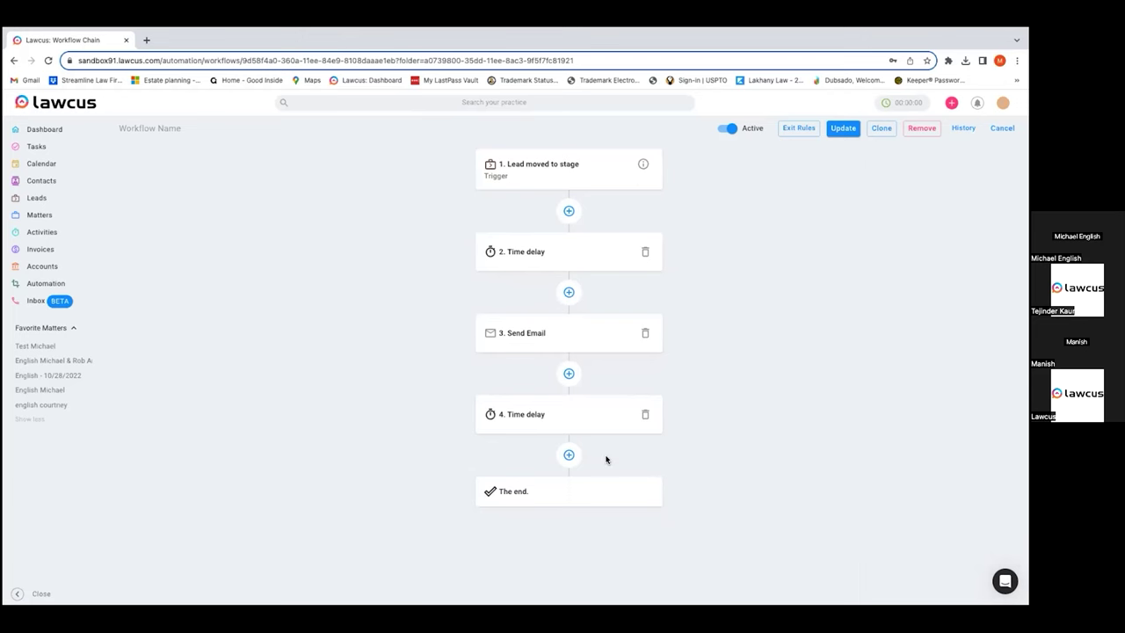
Begin another Send Email step, discard it, and leave the editor for the workflows list
left_click(568, 454)
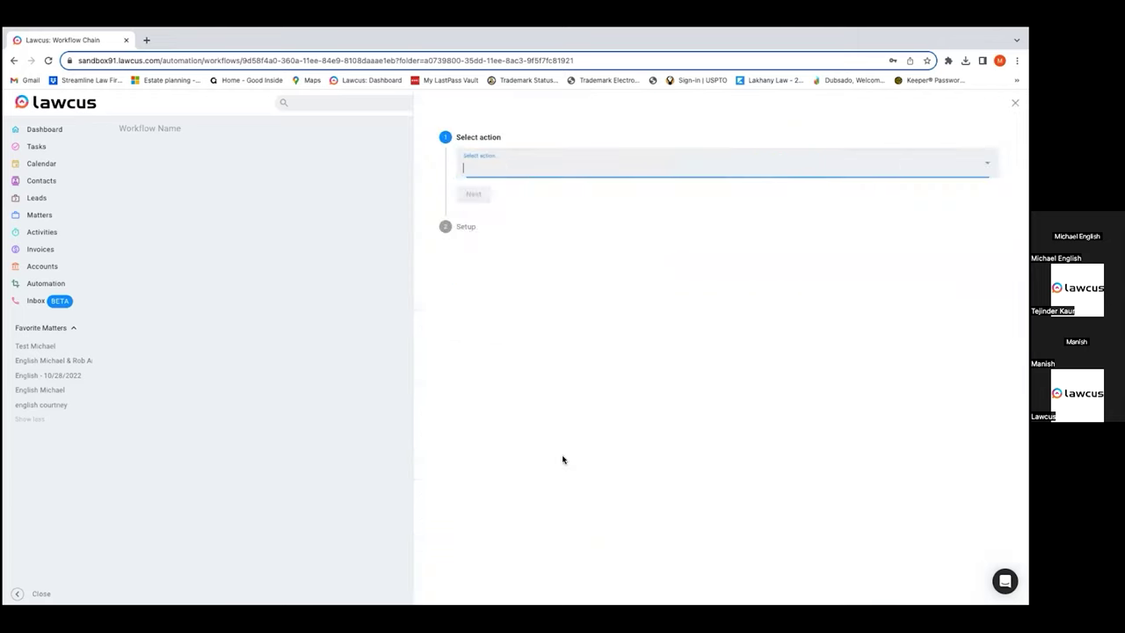
left_click(739, 163)
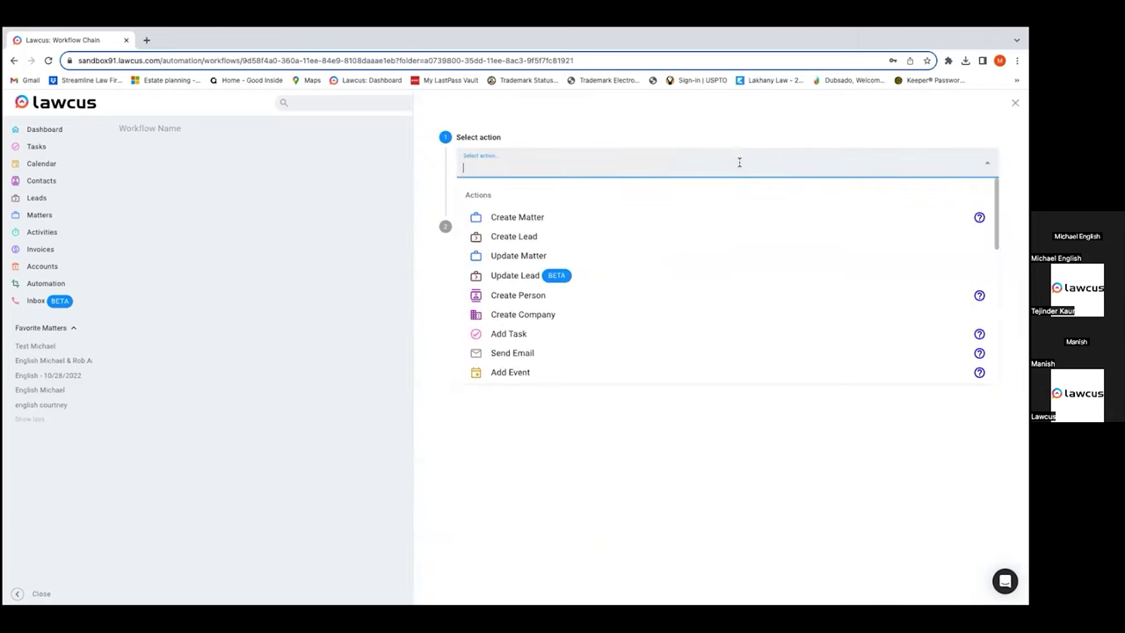
type("email")
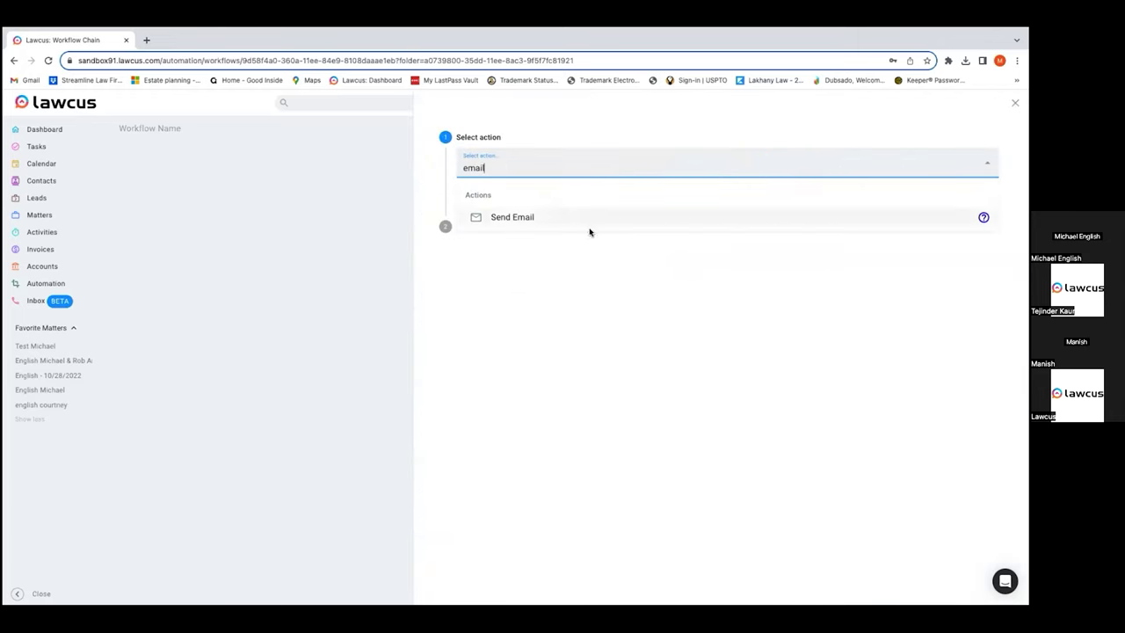
left_click(547, 219)
left_click(475, 195)
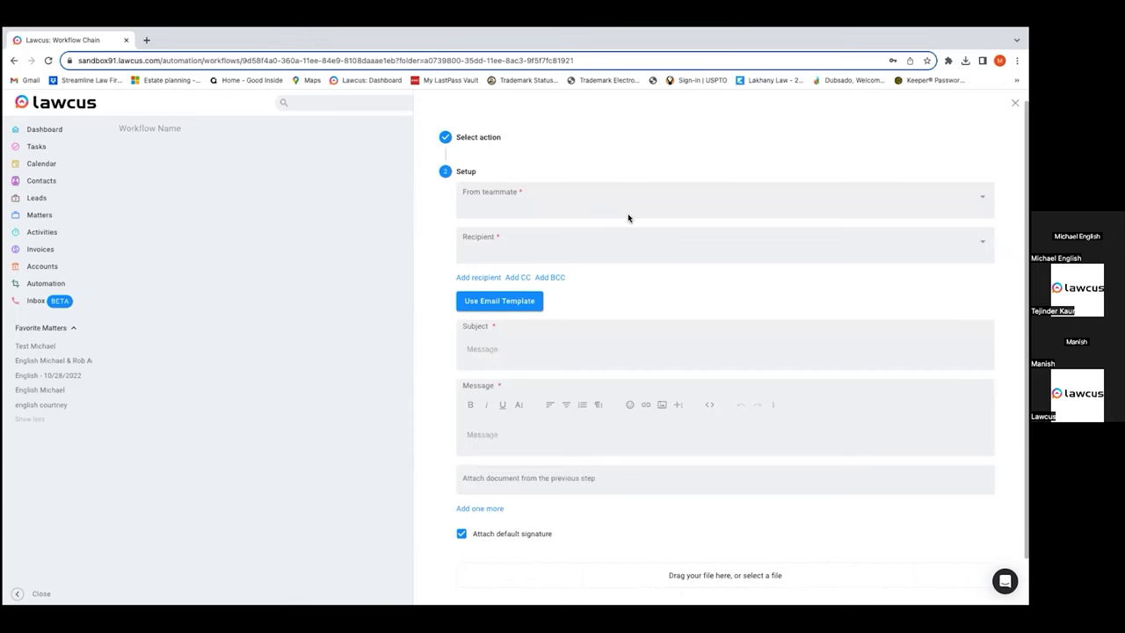
left_click(655, 205)
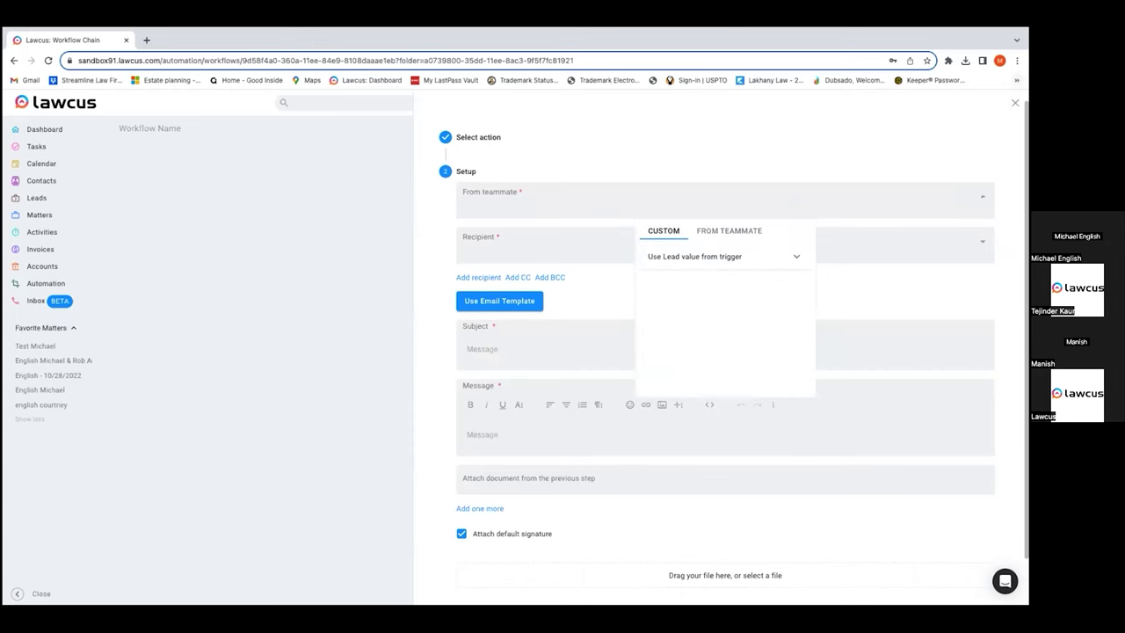
key("Escape")
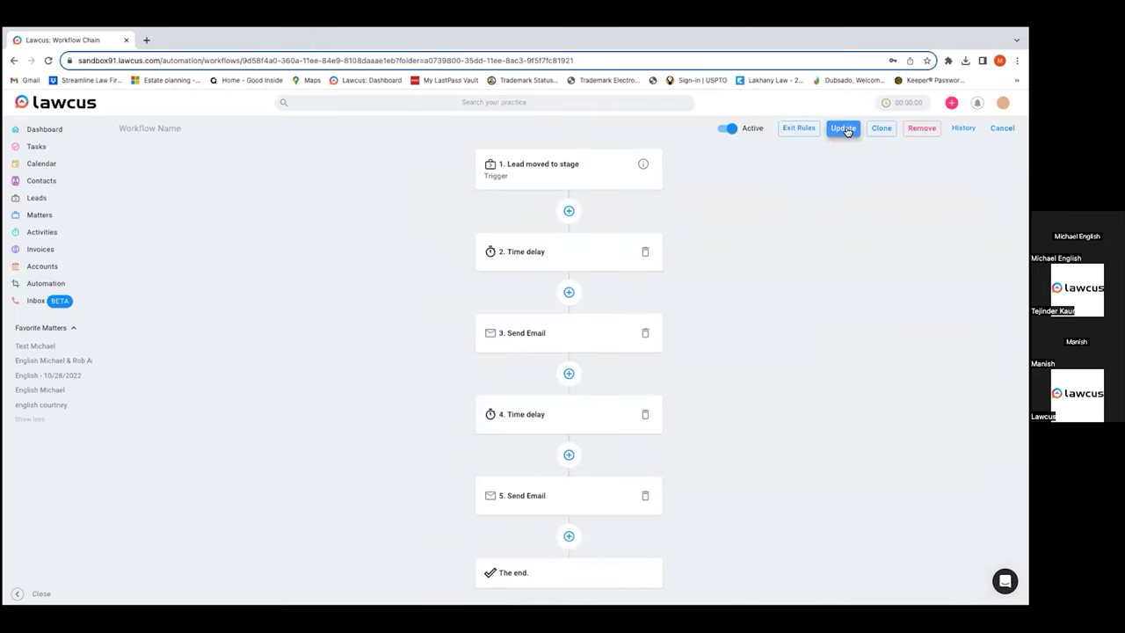
left_click(1002, 128)
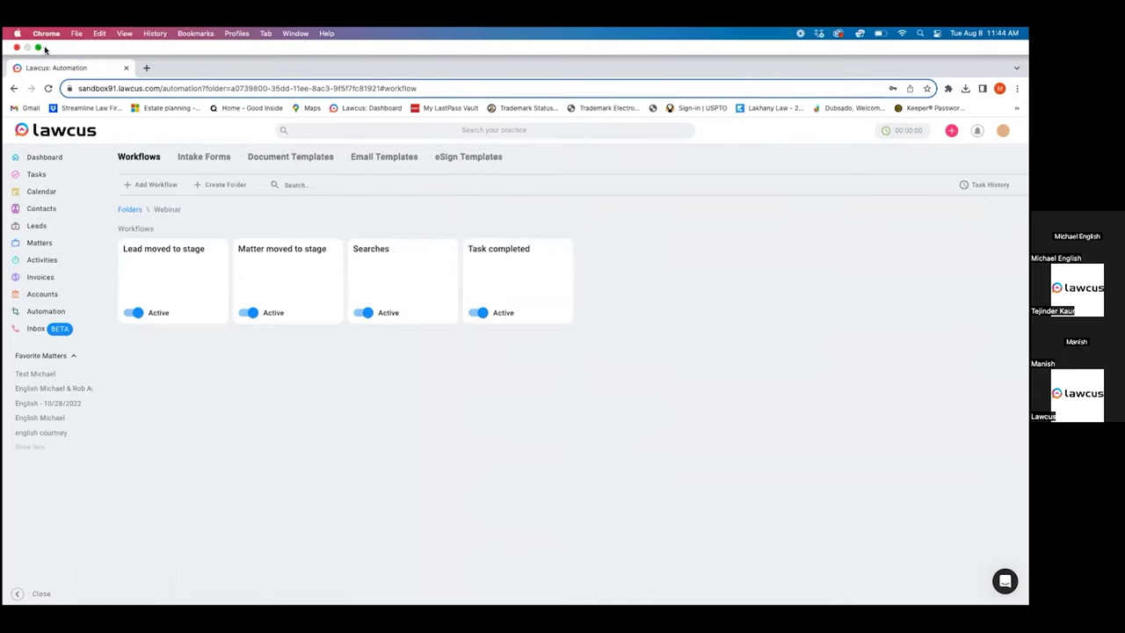
Present PowerPoint slide 13, 'Exit Rules & Entry rules', then return to the Lawcus workflows page
left_click(38, 47)
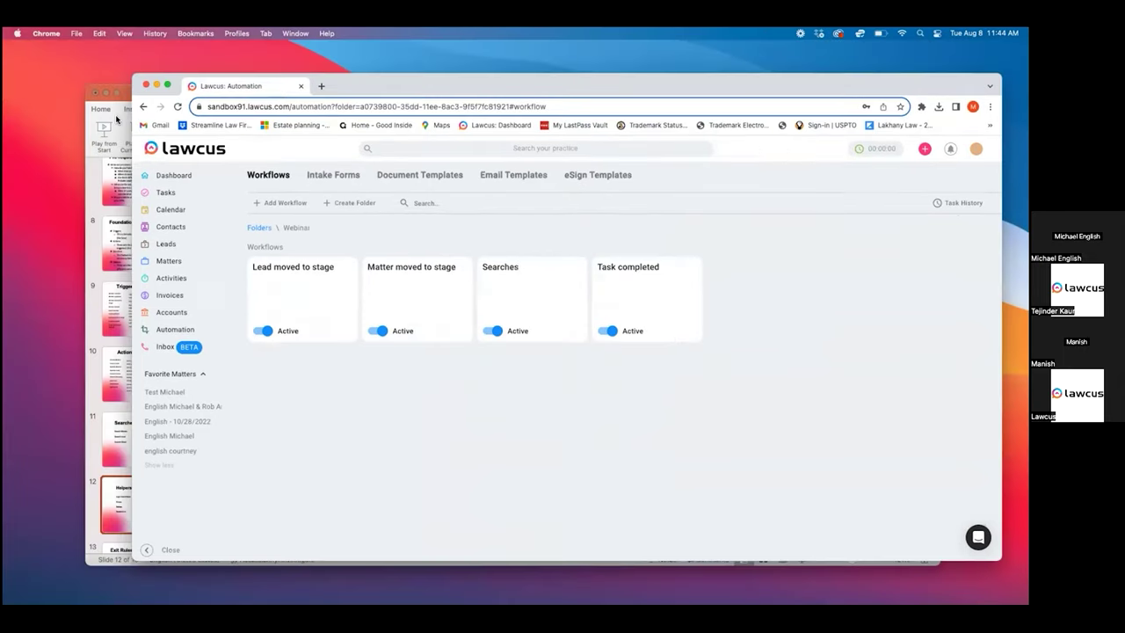
left_click(119, 122)
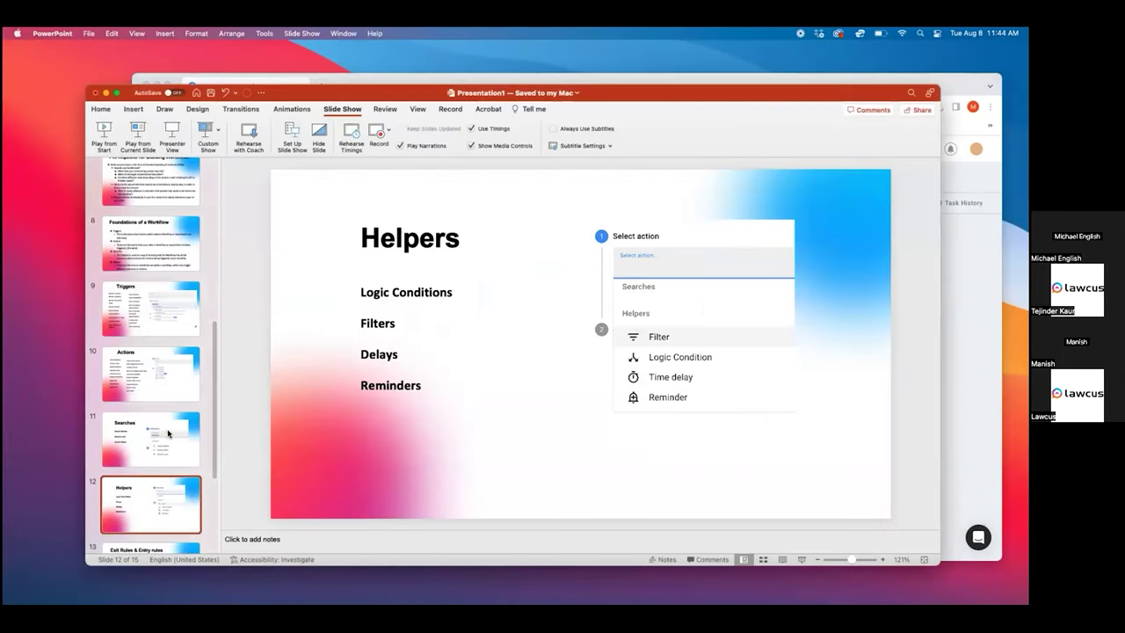
scroll(151, 519, "down", 2)
left_click(155, 533)
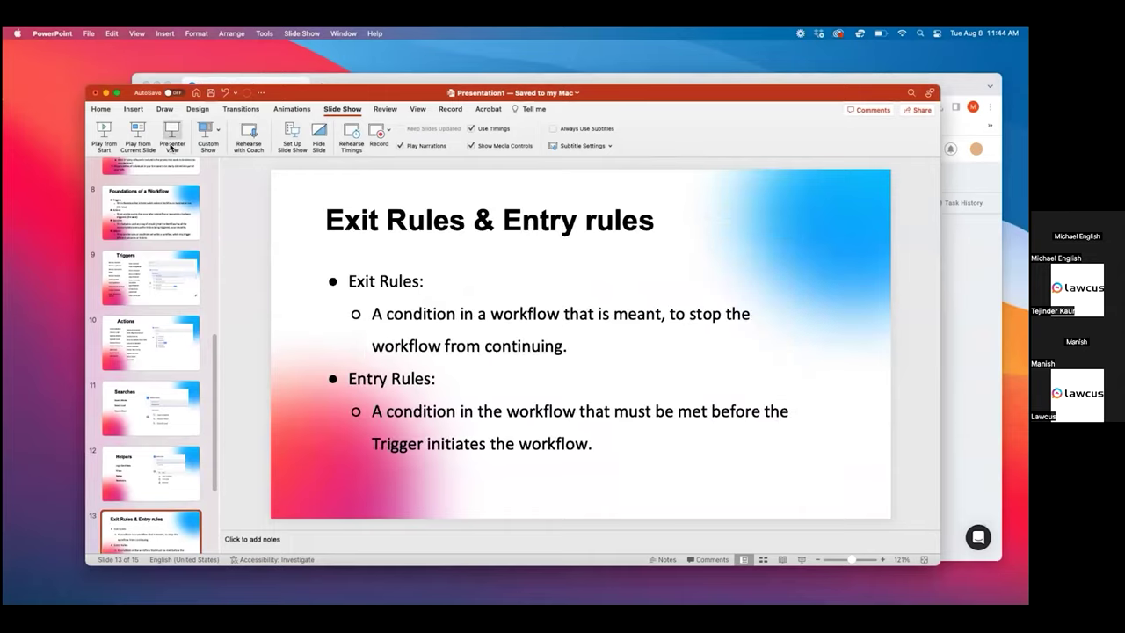
left_click(137, 132)
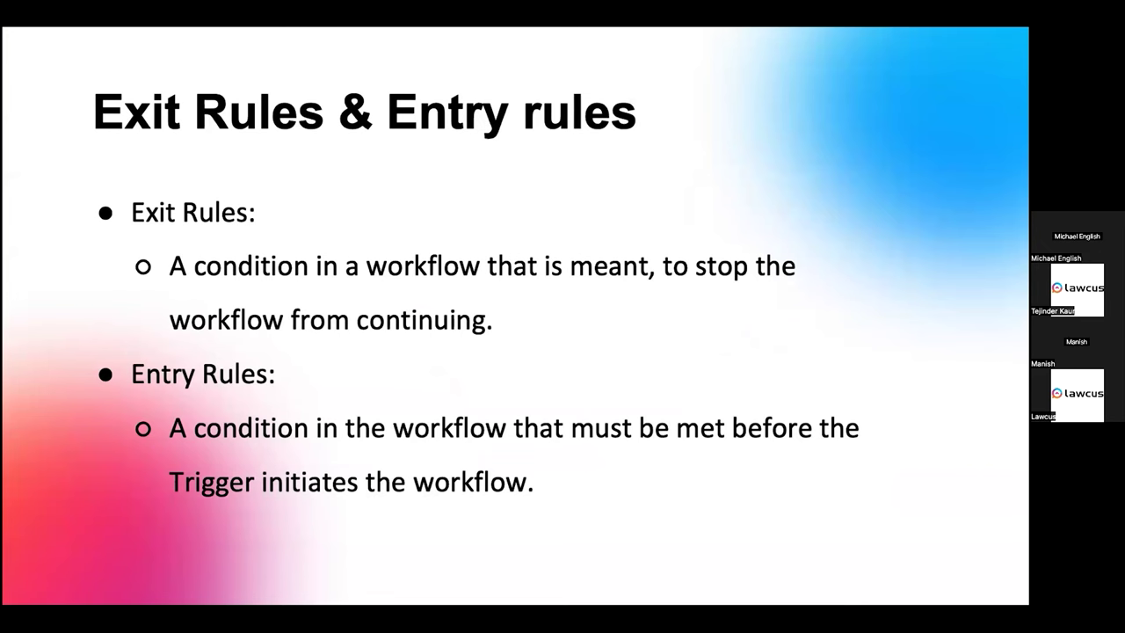
key("Escape")
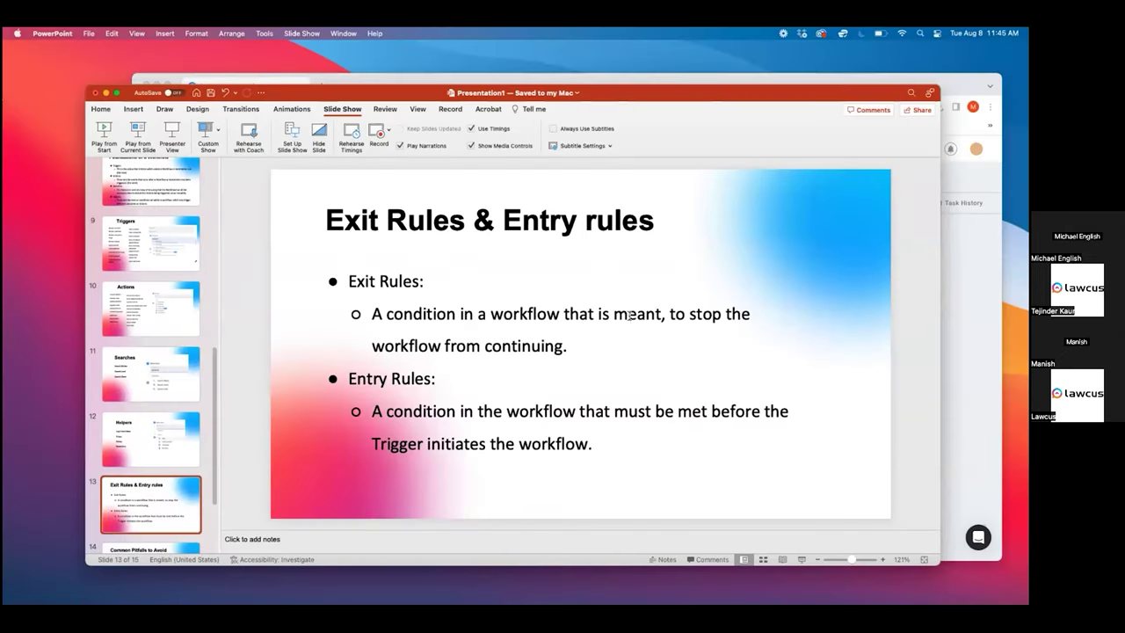
key("super+Tab")
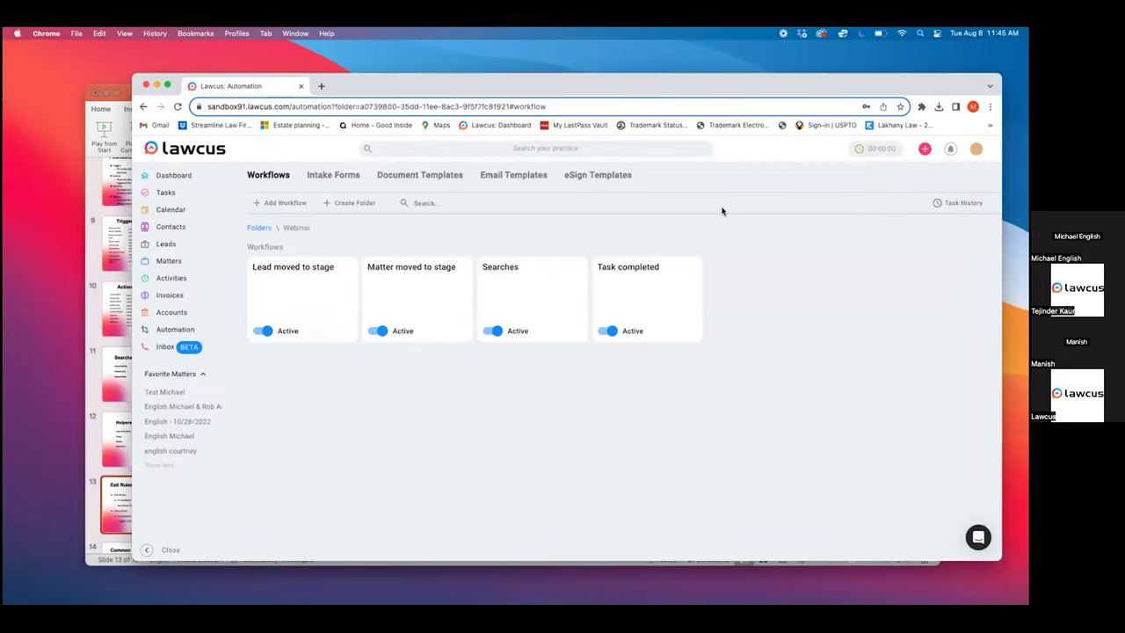
Create a new workflow with a Task completed trigger and expand its Entry Rules
left_click(269, 208)
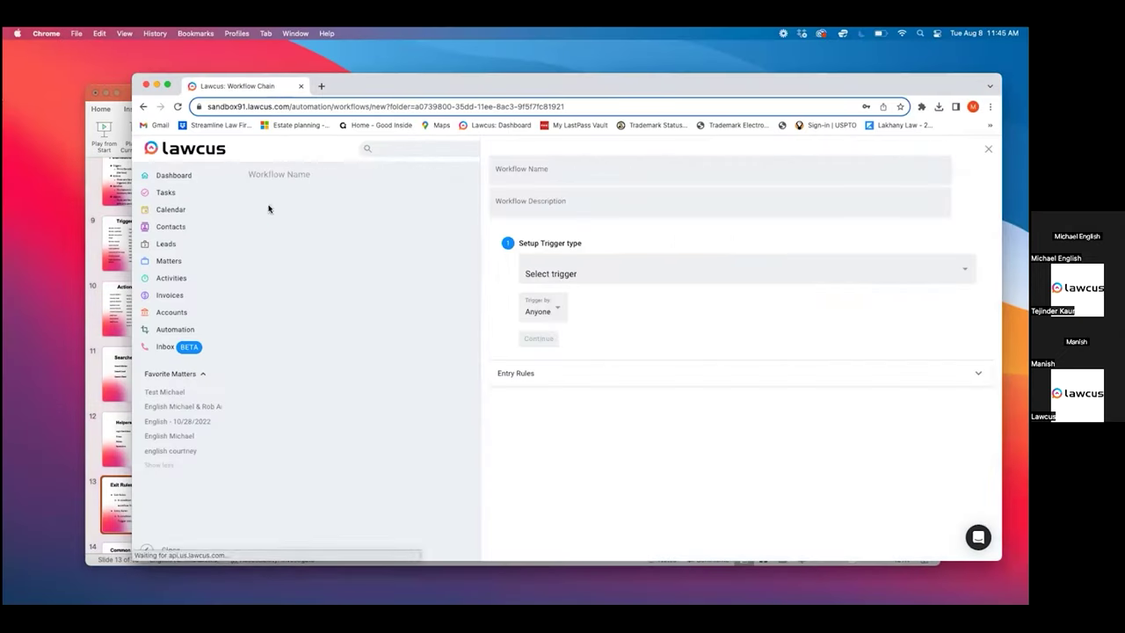
left_click(553, 168)
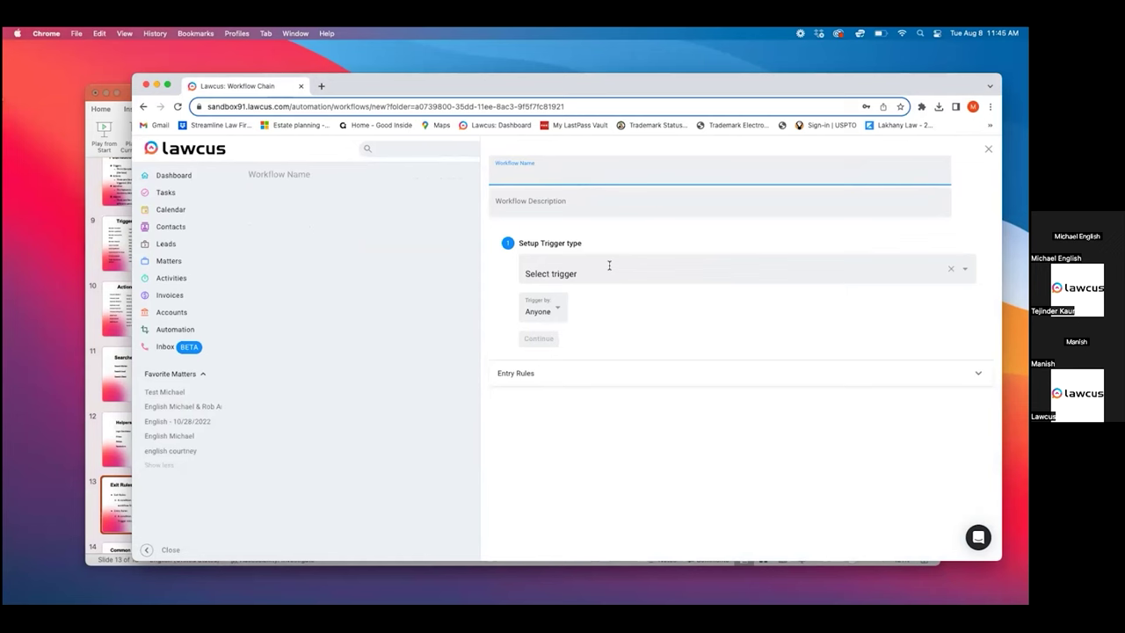
left_click(609, 265)
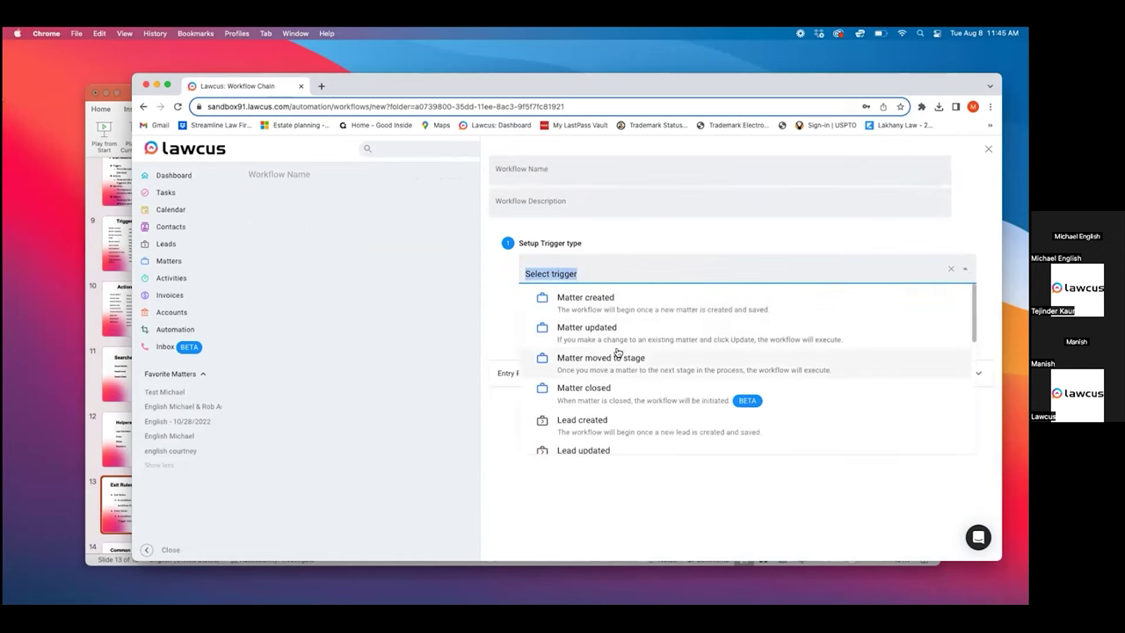
scroll(615, 355, "down", 2)
scroll(618, 351, "down", 4)
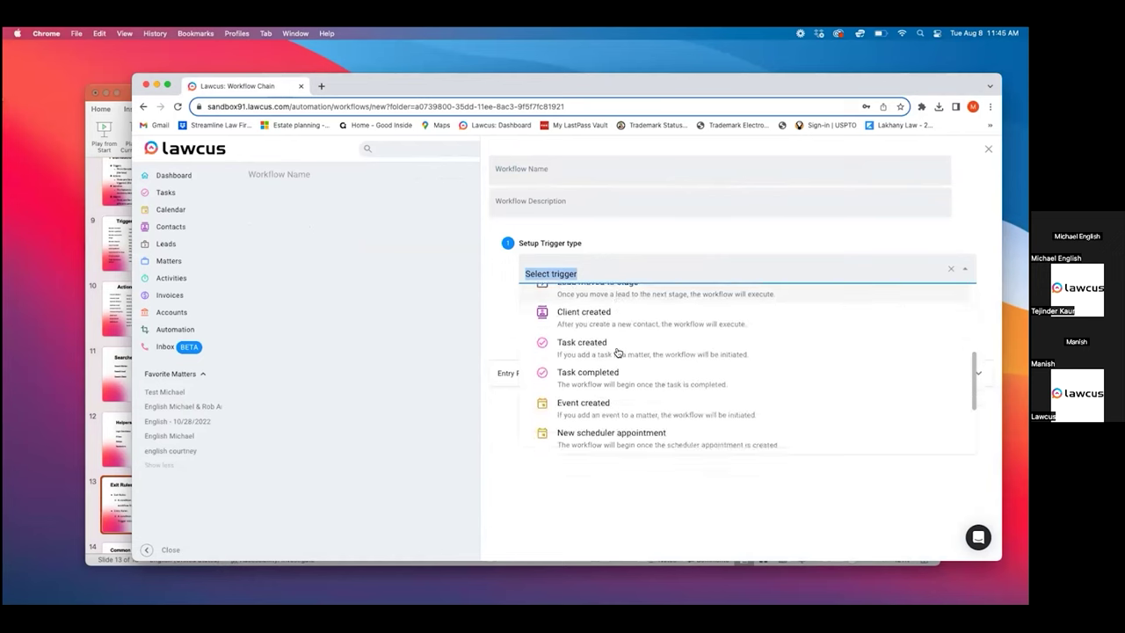
left_click(616, 383)
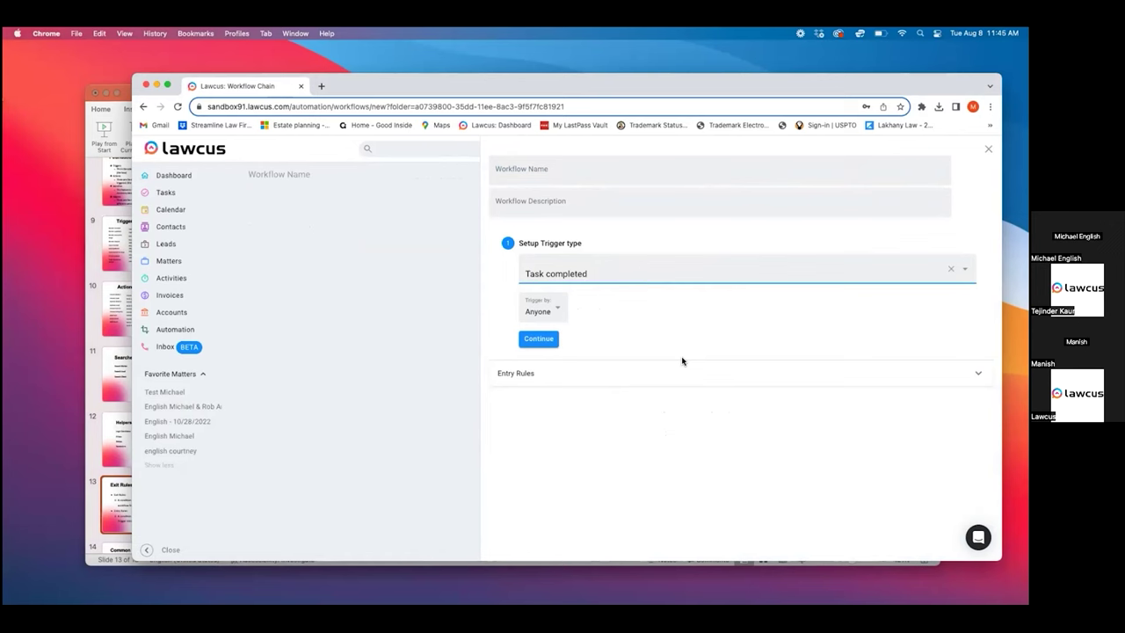
left_click(682, 367)
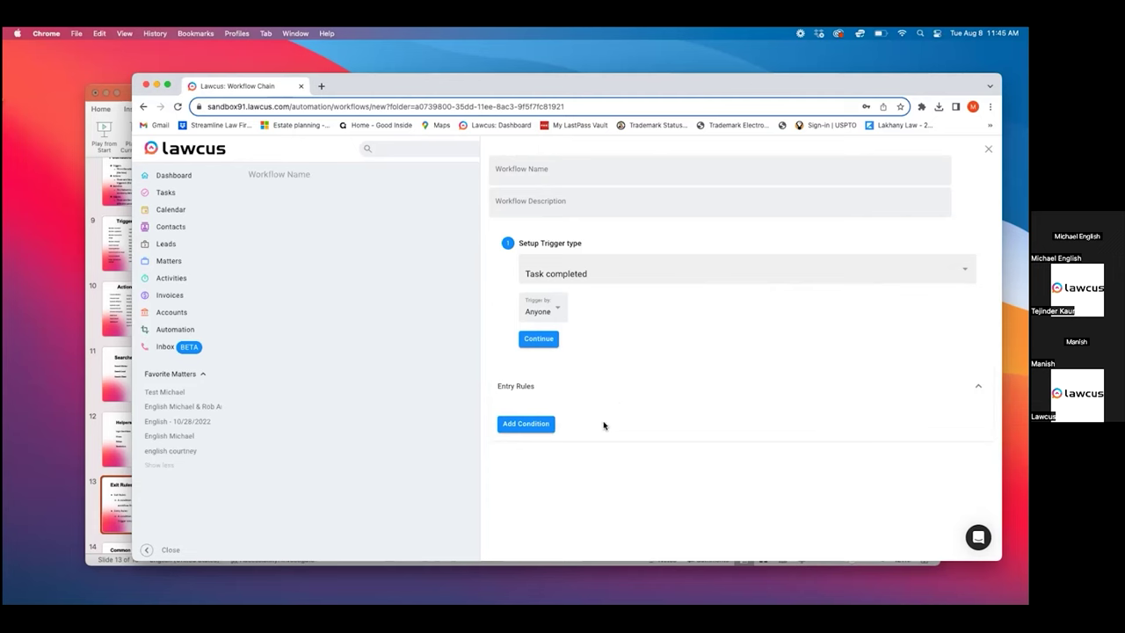
Add the entry rule Task title is 'Review File', then continue to action selection
left_click(530, 427)
left_click(532, 424)
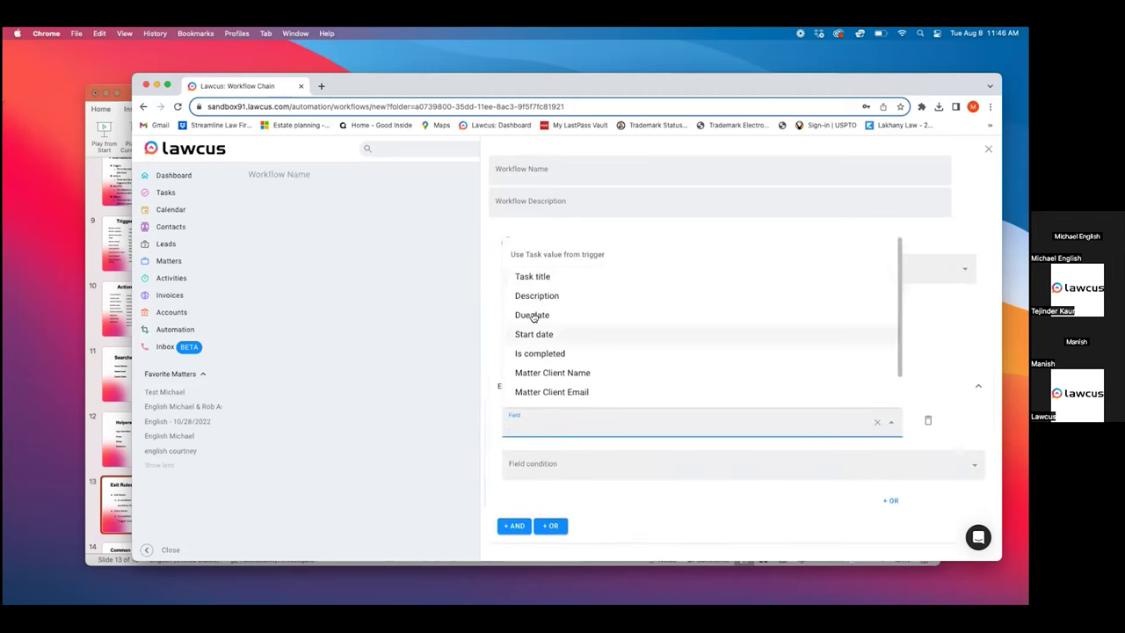
left_click(540, 280)
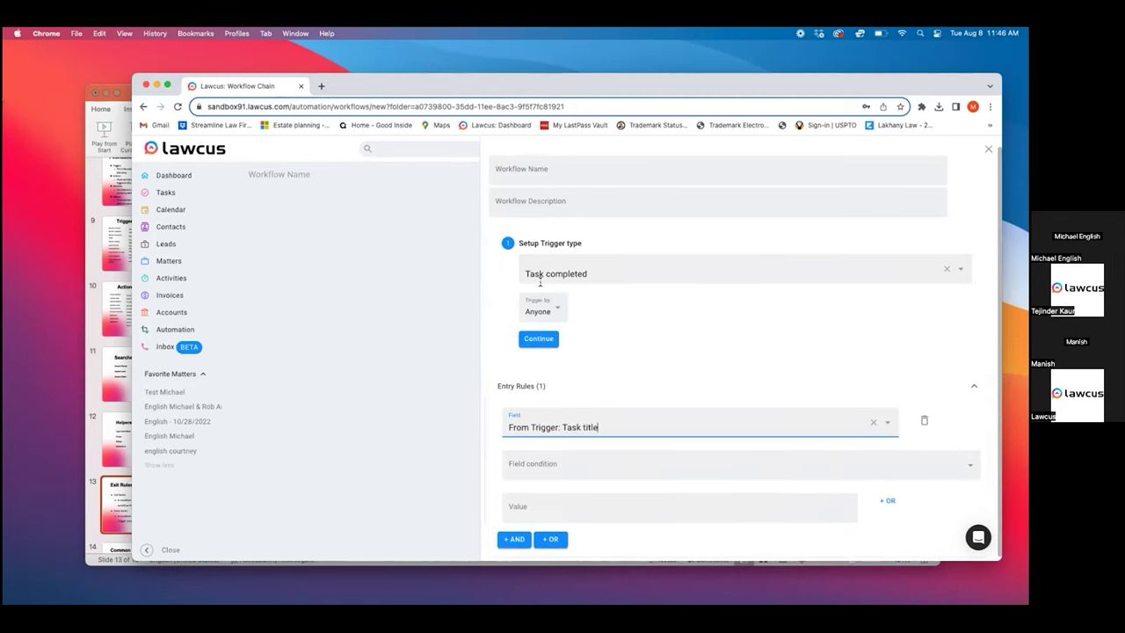
left_click(531, 469)
left_click(532, 456)
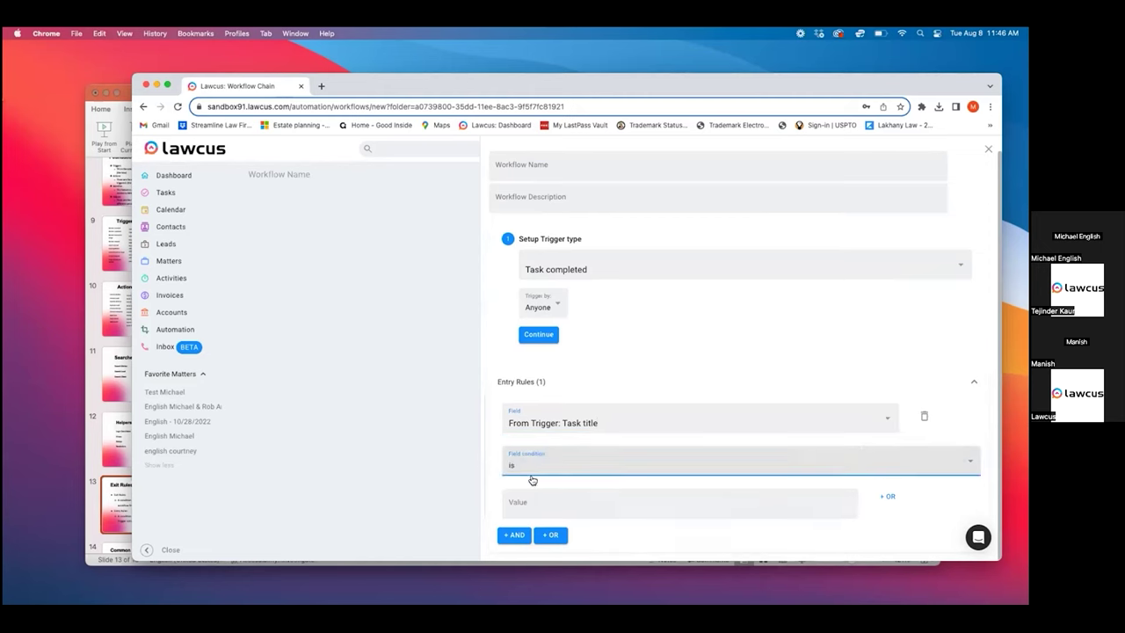
left_click(531, 497)
type("Review File")
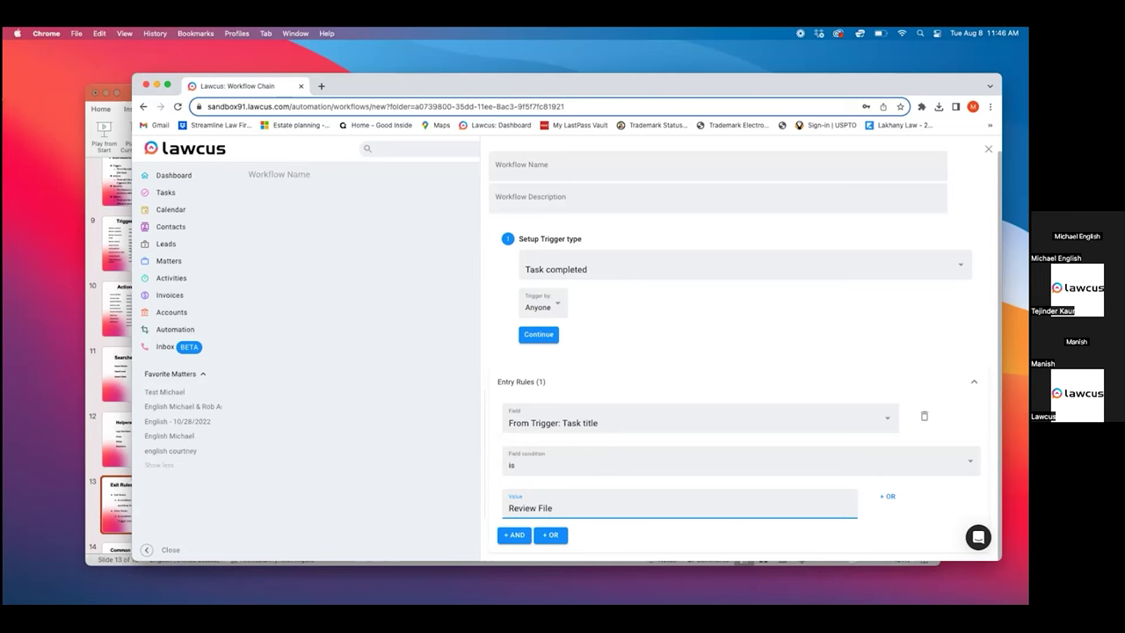
left_click(587, 470)
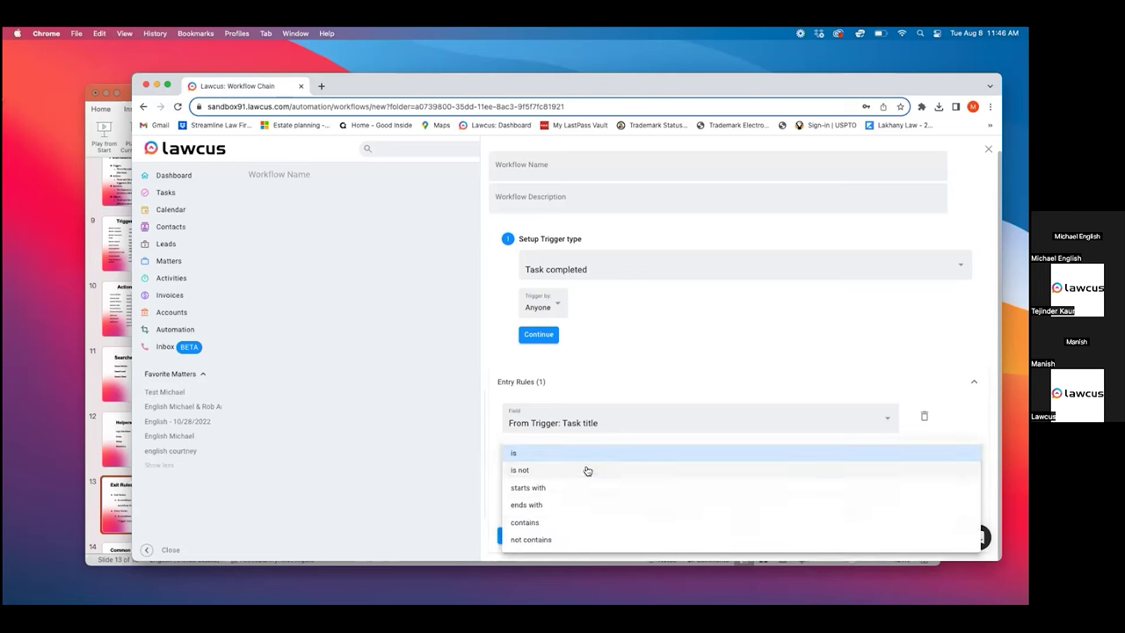
left_click(560, 524)
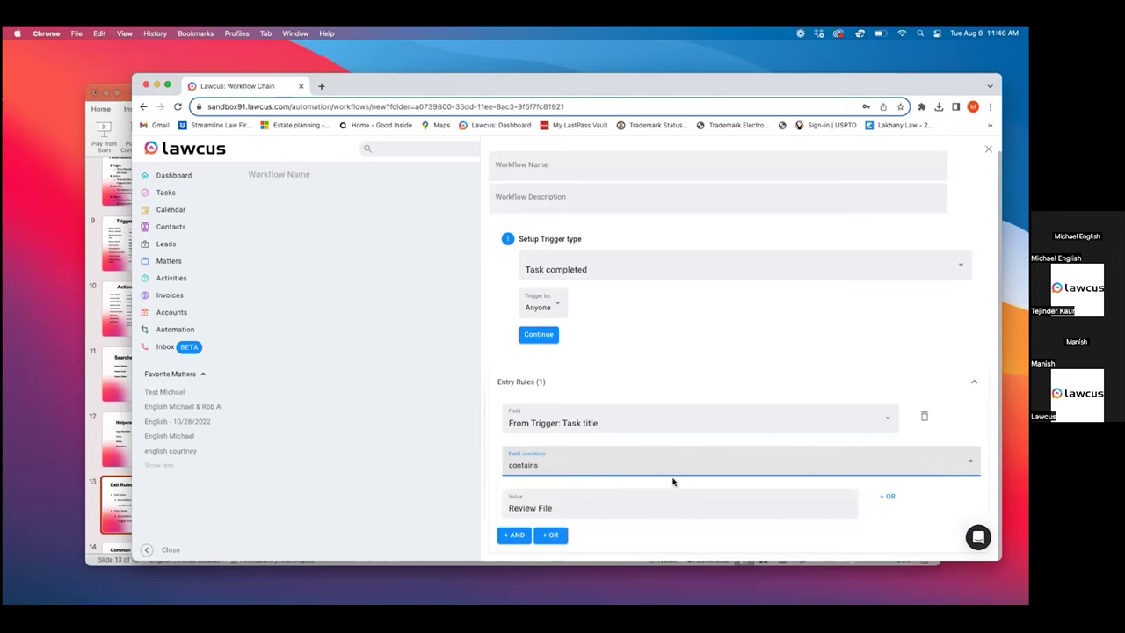
left_click(648, 465)
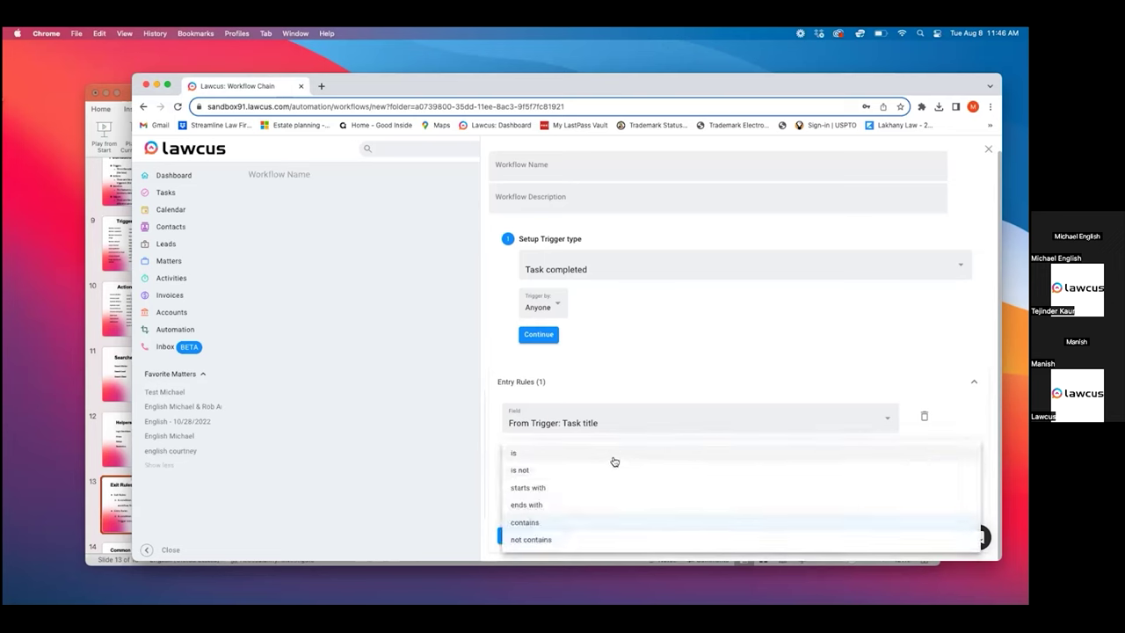
left_click(613, 461)
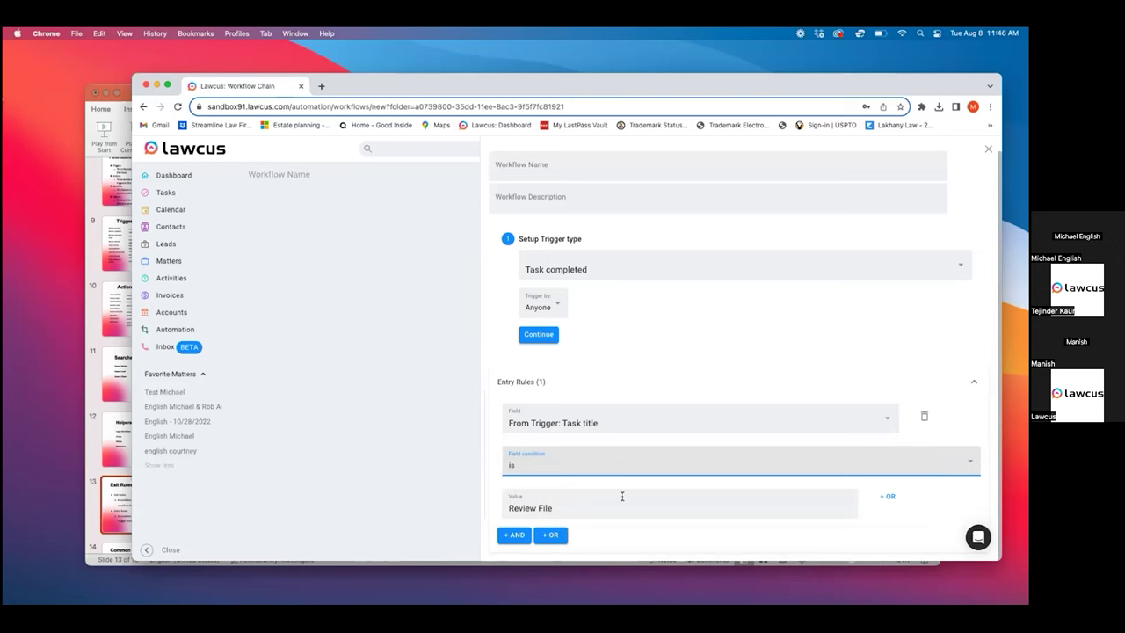
left_click(531, 334)
Add an Add Task action with Matter Id/Lead Id set to From Trigger
left_click(619, 202)
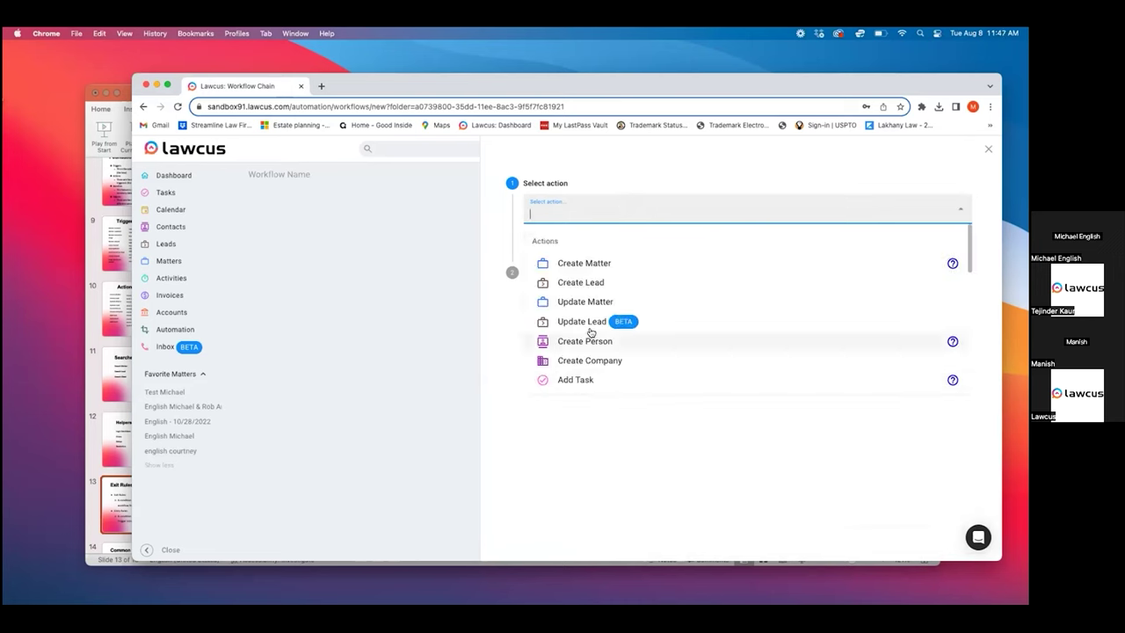
scroll(582, 385, "down", 1)
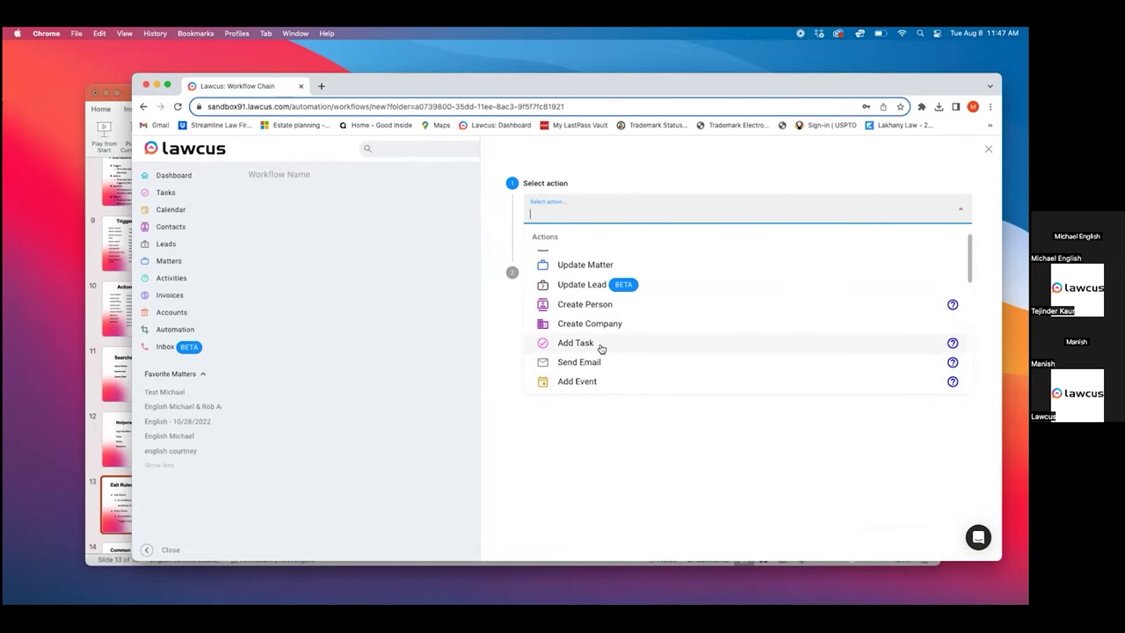
left_click(601, 348)
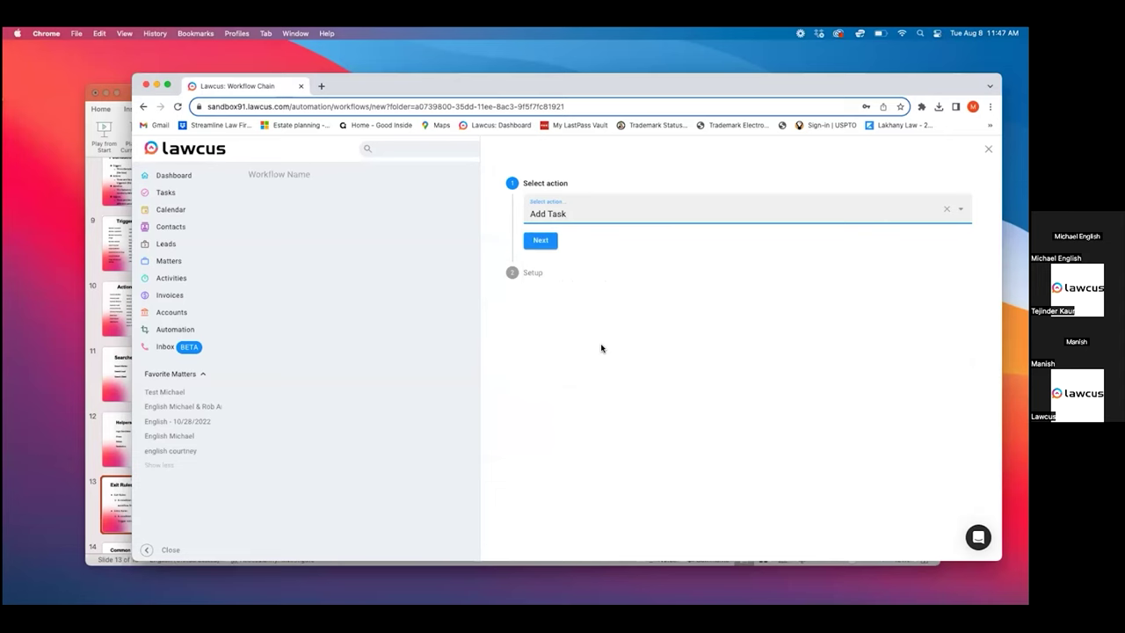
left_click(553, 247)
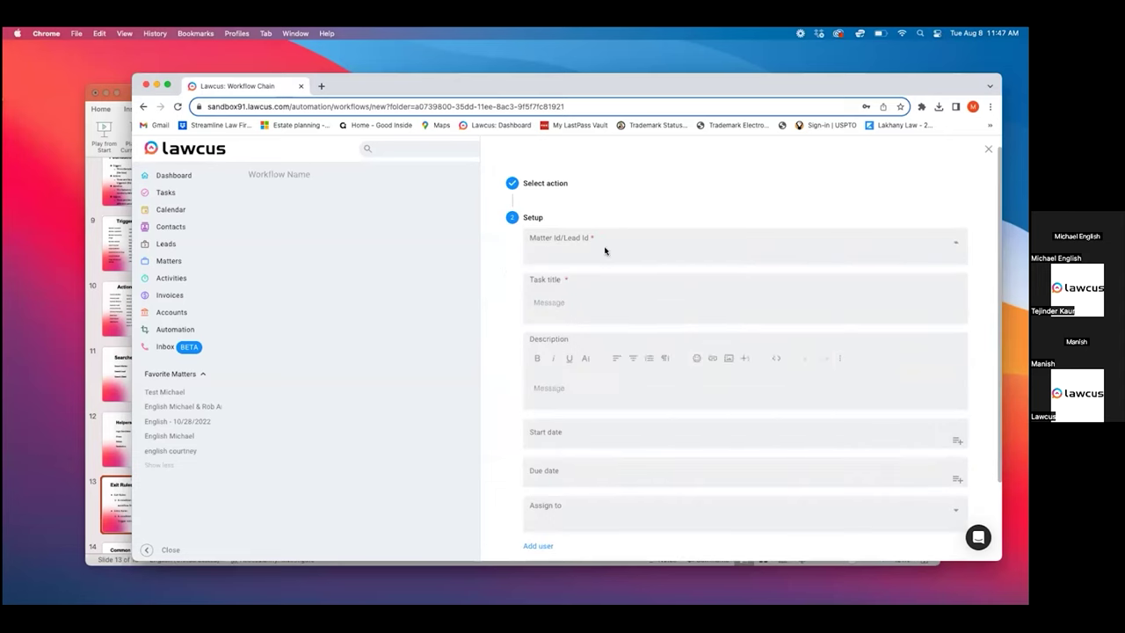
left_click(604, 251)
left_click(670, 304)
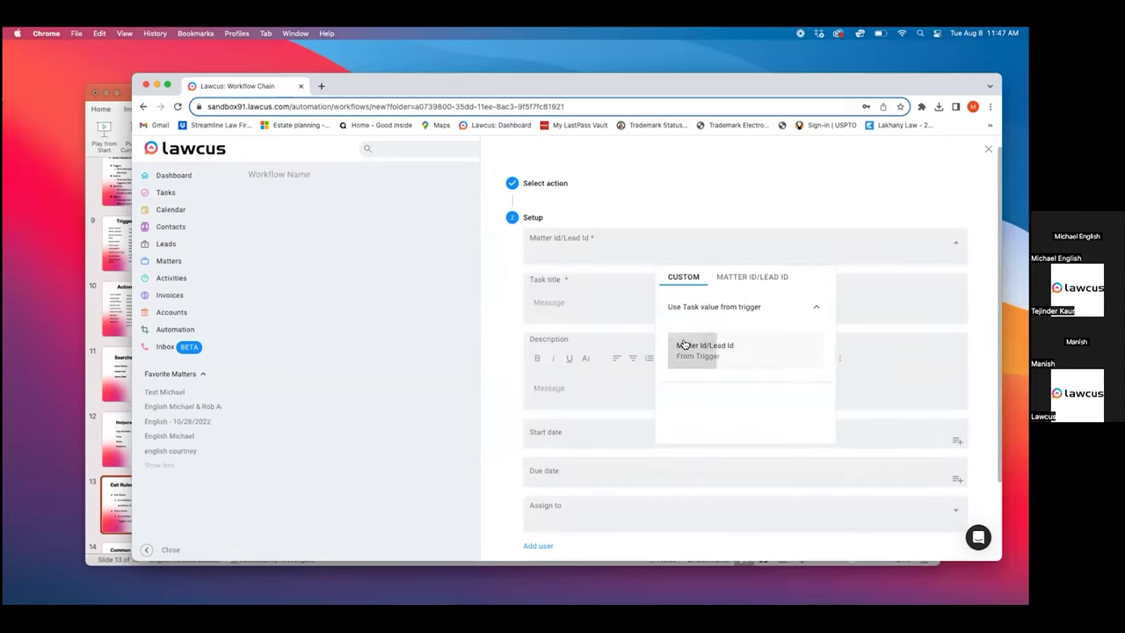
left_click(680, 345)
Title the task 'Send Document to Client' and confirm the step
left_click(623, 305)
type("Send to C")
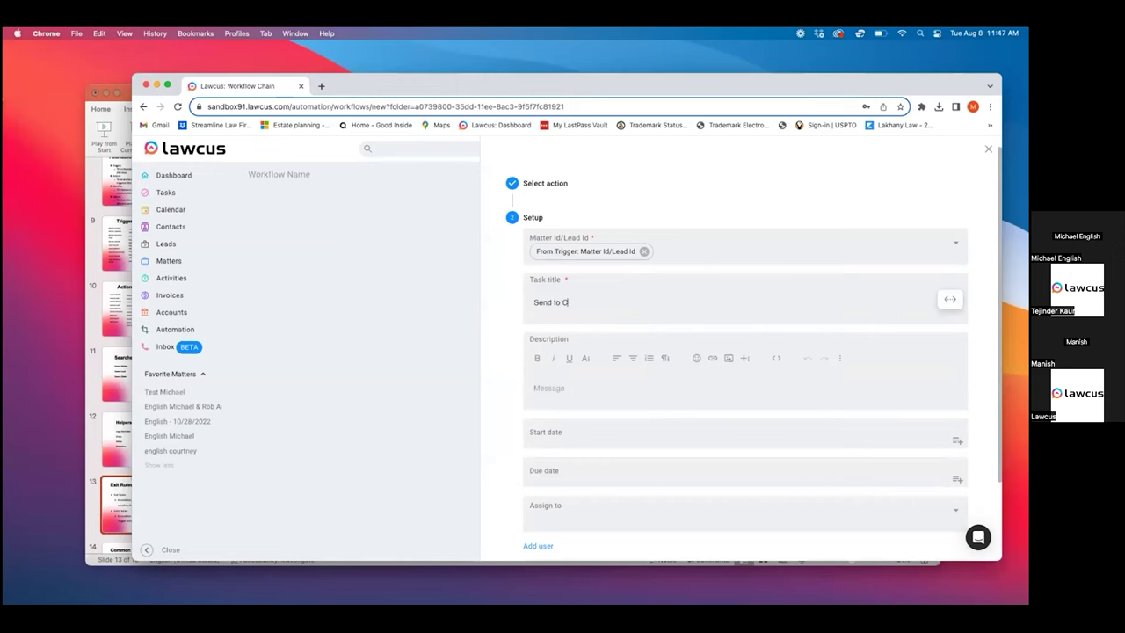
type("lie")
key("BackSpace")
key("BackSpace")
key("BackSpace")
key("BackSpace")
key("BackSpace")
key("BackSpace")
key("BackSpace")
type("Document to Client")
key("Return")
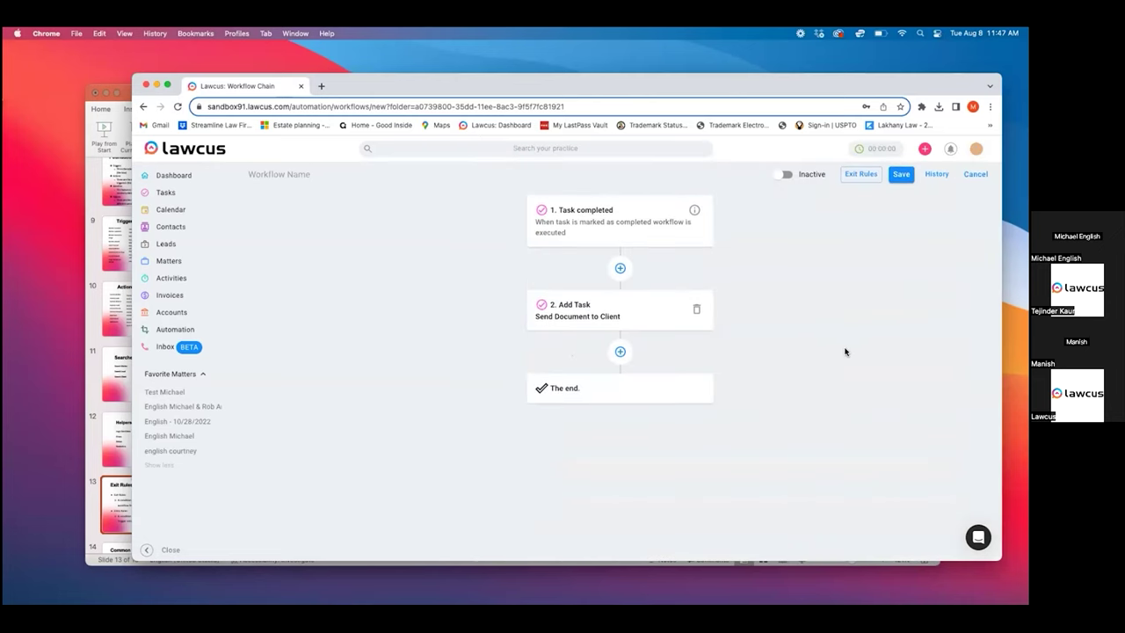
left_click(668, 230)
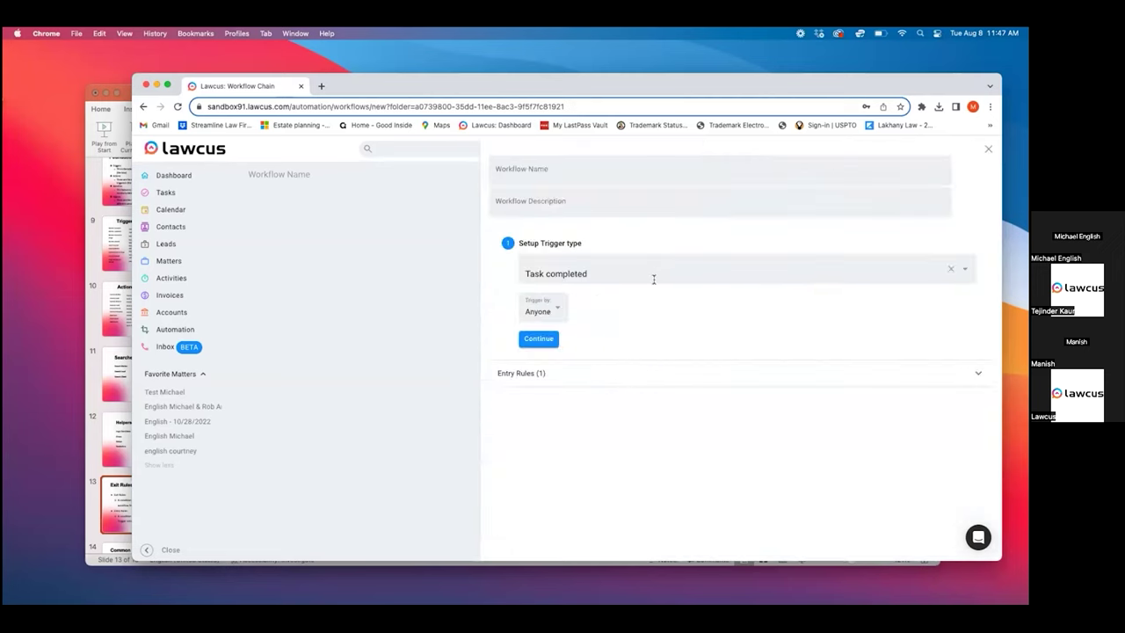
left_click(621, 374)
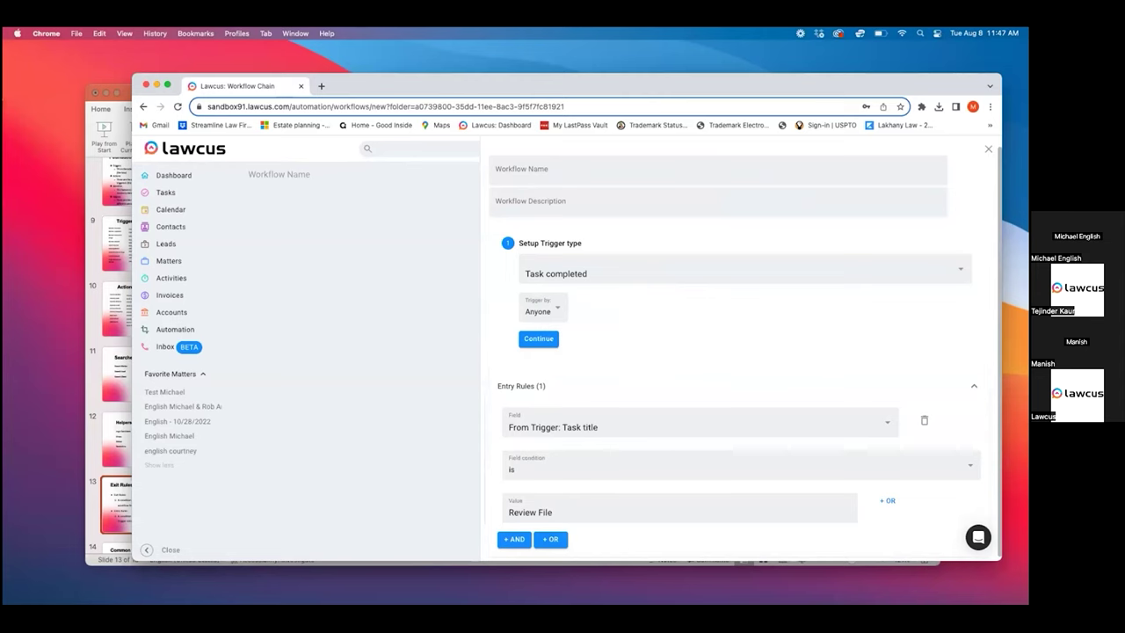
left_click(987, 149)
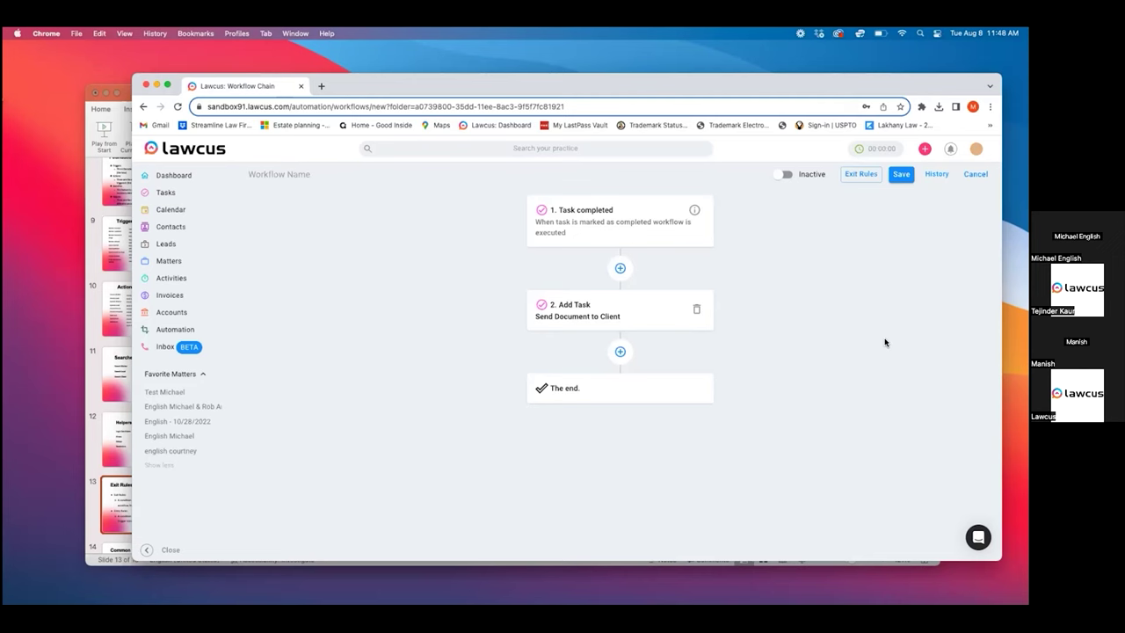
Save the Task completed workflow and reopen the Lead moved to stage workflow from the list
left_click(900, 175)
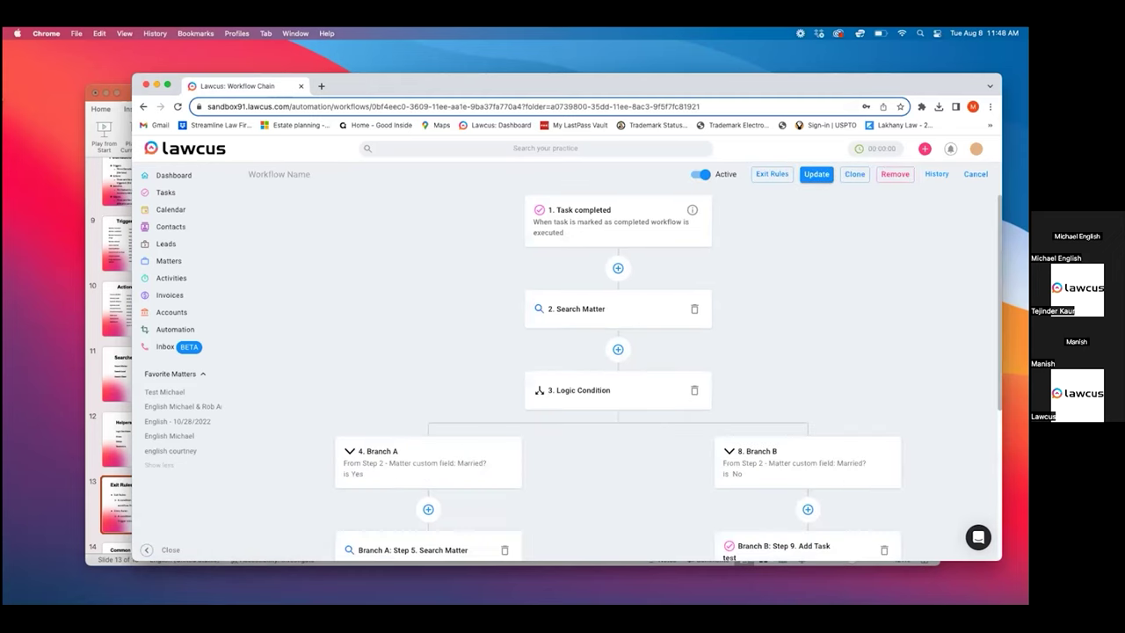
left_click(975, 174)
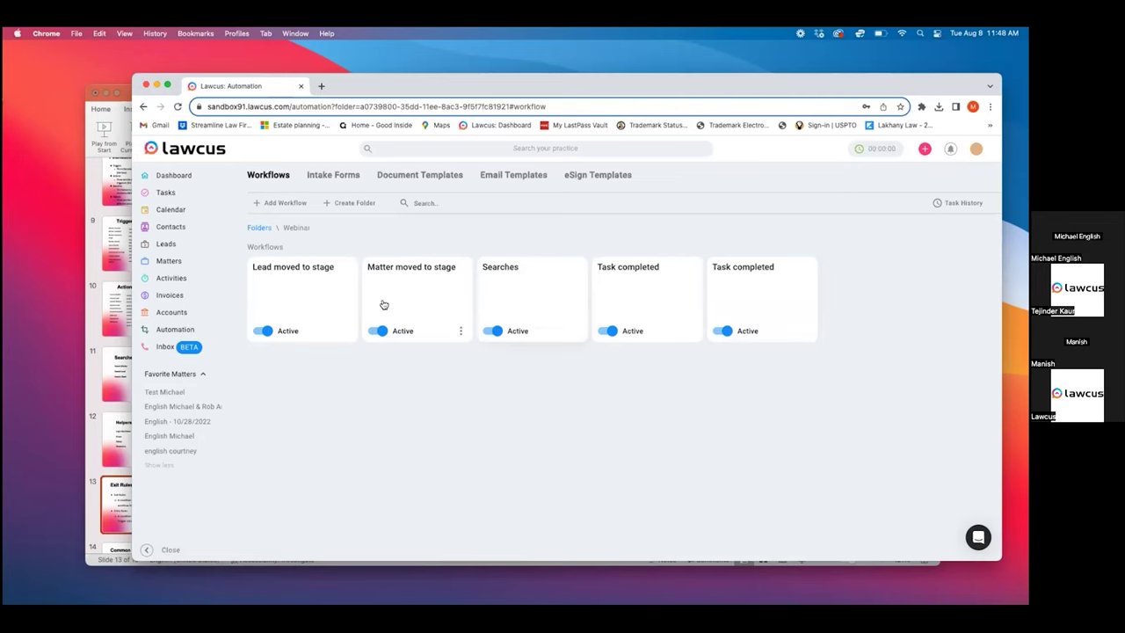
left_click(340, 306)
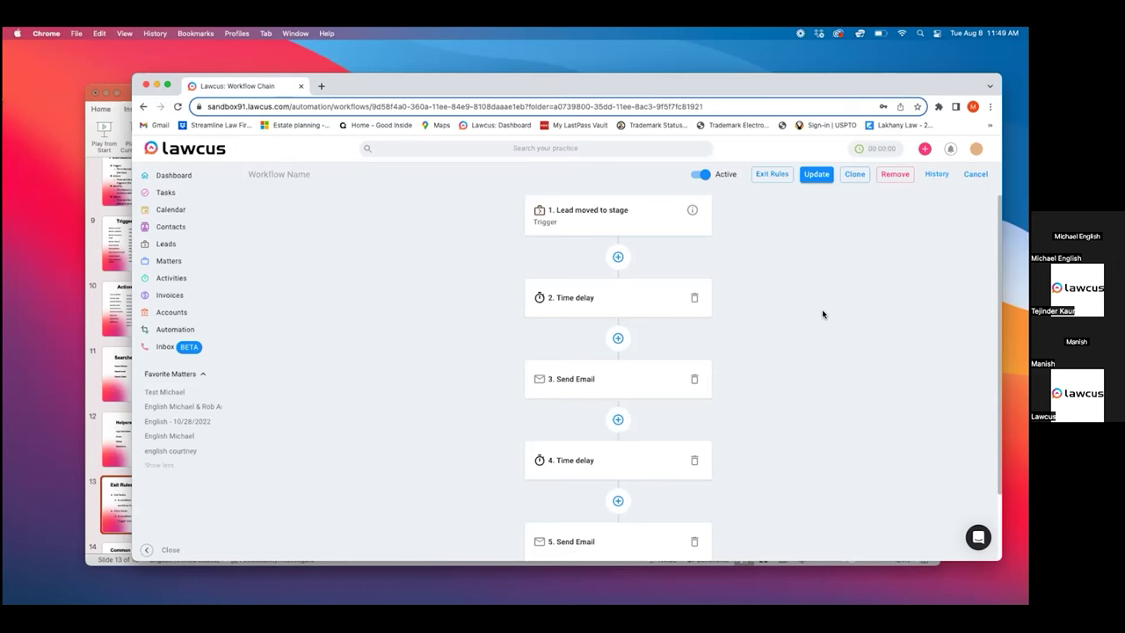
Start a new exit rule condition on the Lead moved to stage workflow
left_click(773, 173)
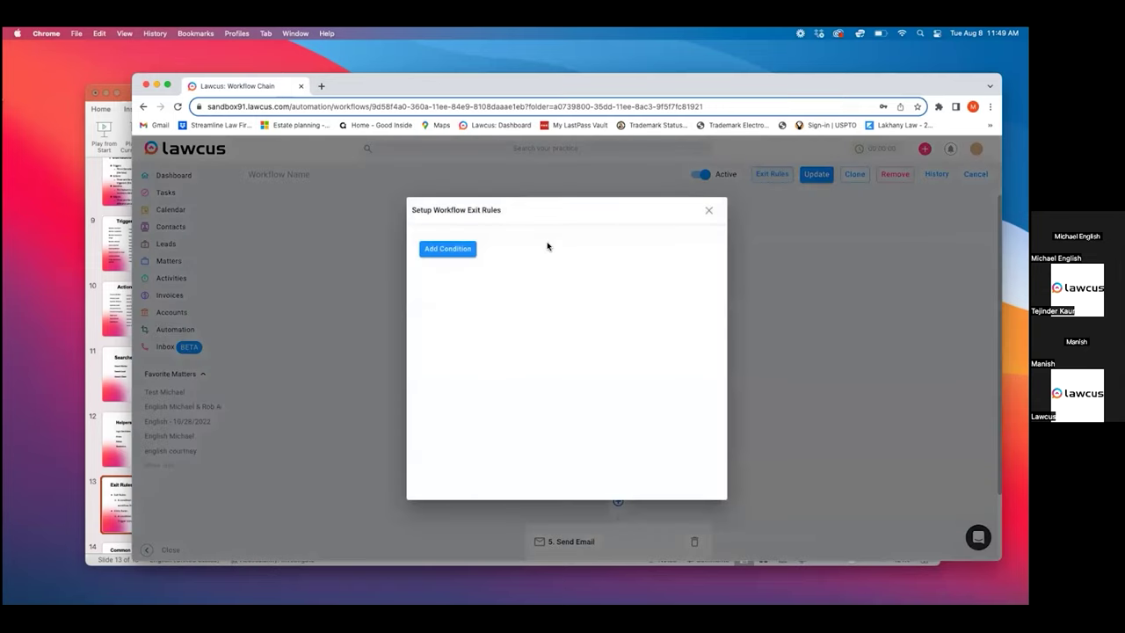
left_click(454, 252)
left_click(455, 253)
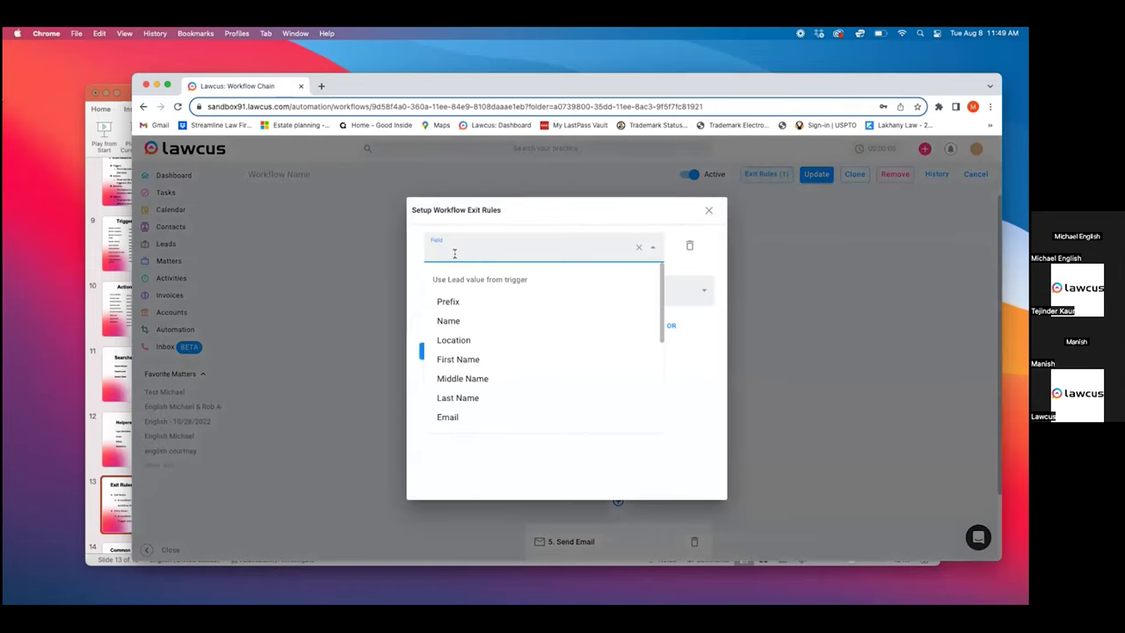
scroll(503, 332, "down", 5)
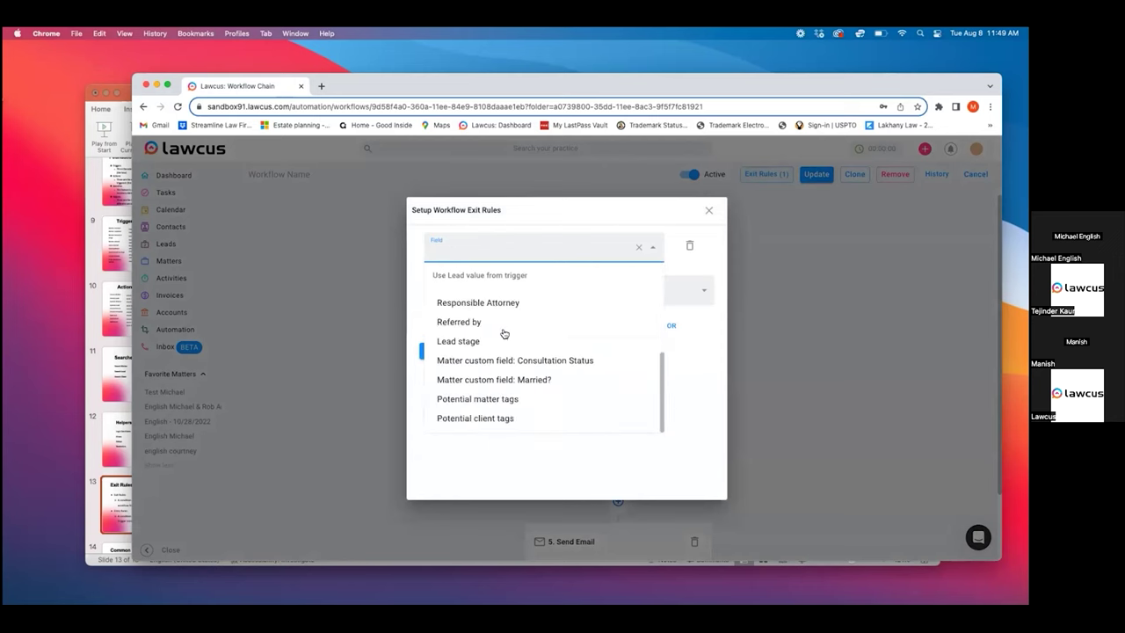
scroll(504, 333, "up", 3)
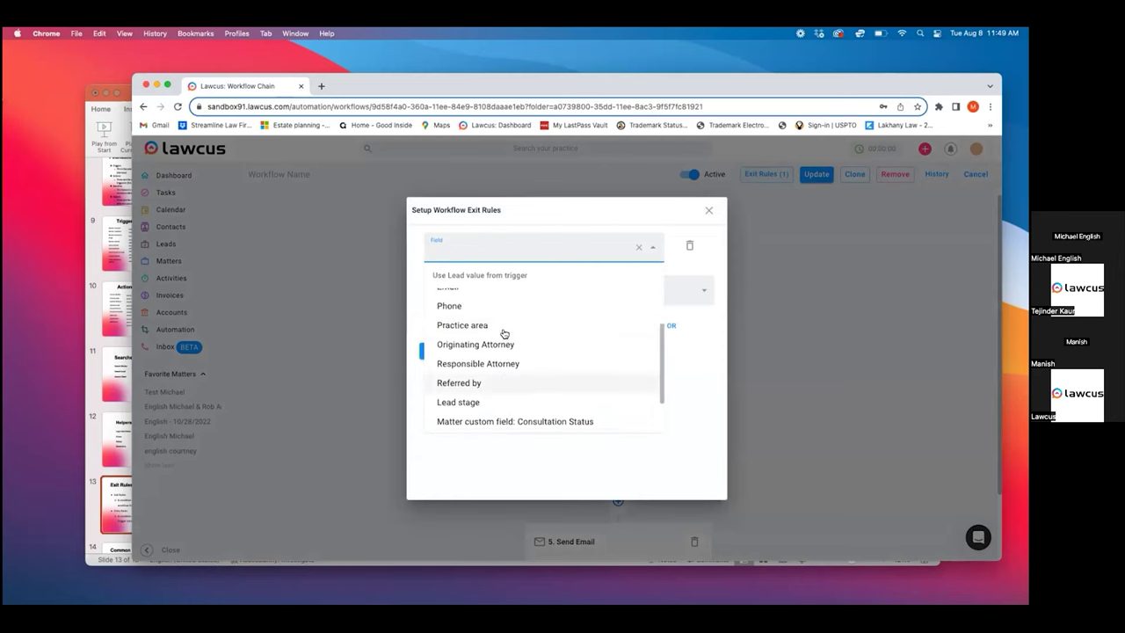
scroll(504, 334, "up", 1)
scroll(503, 333, "down", 4)
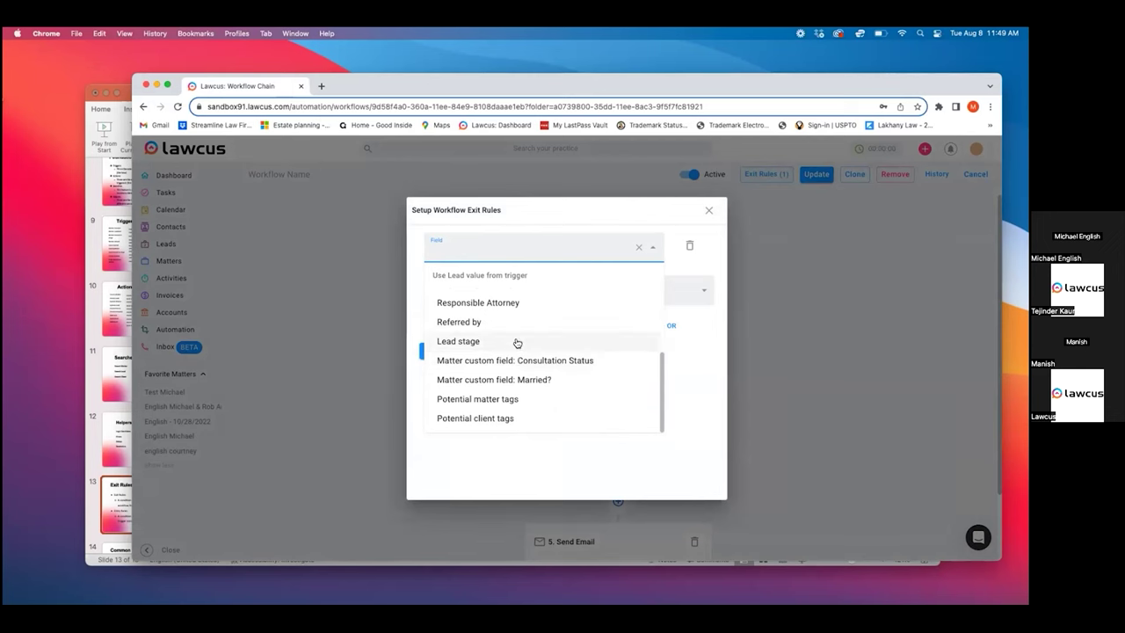
Set the exit condition to Lead stage is not Engagement/invoice and close the dialog
left_click(517, 343)
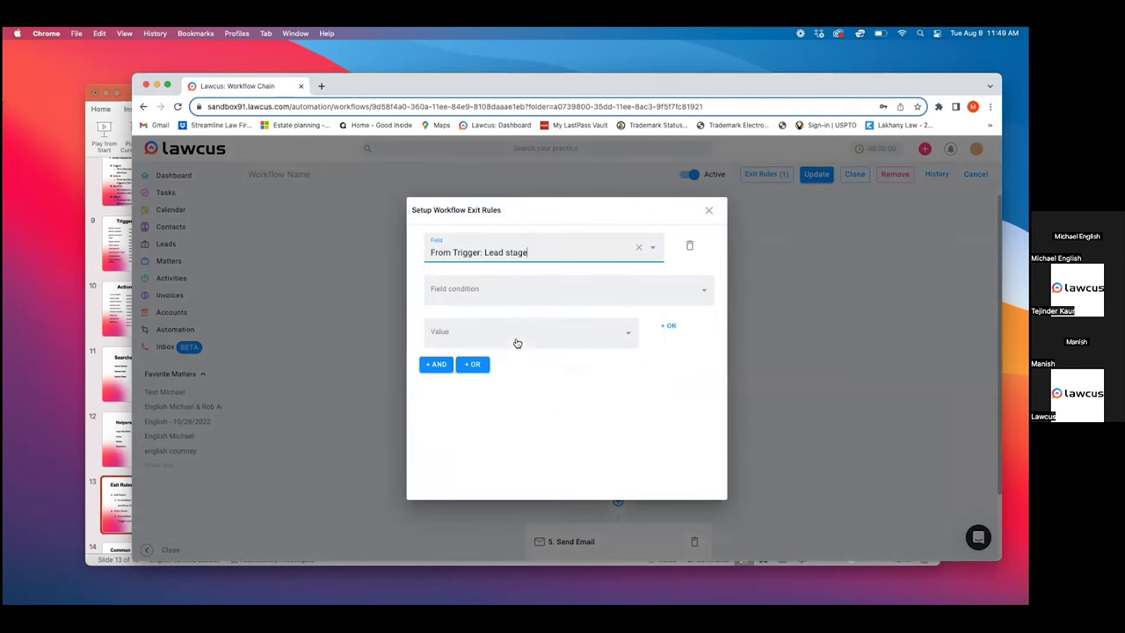
left_click(551, 299)
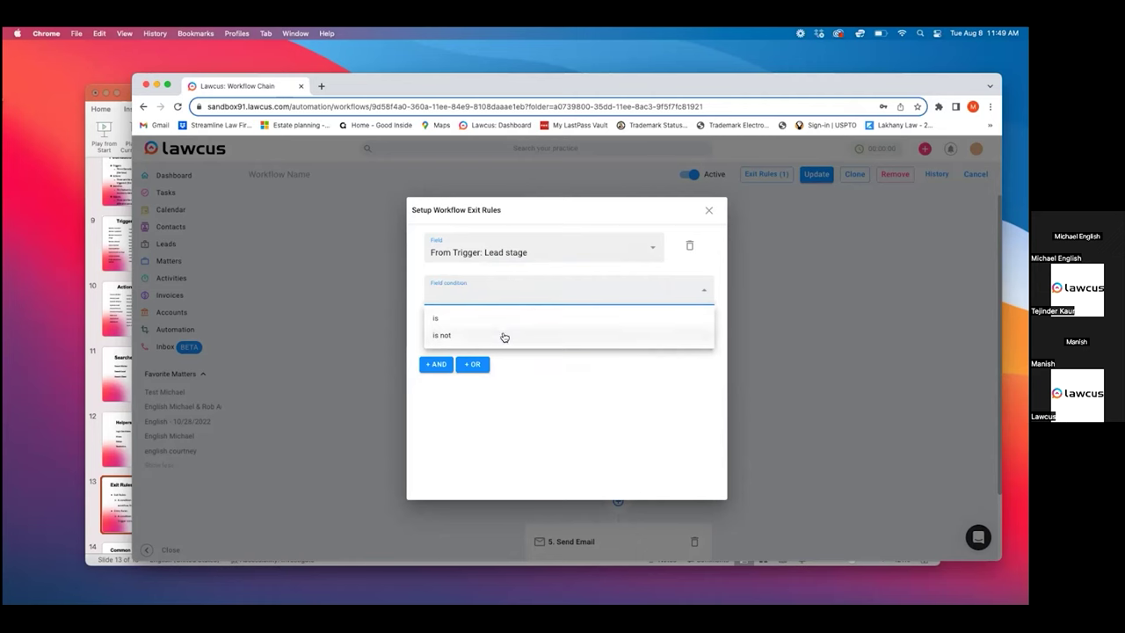
left_click(503, 335)
left_click(504, 335)
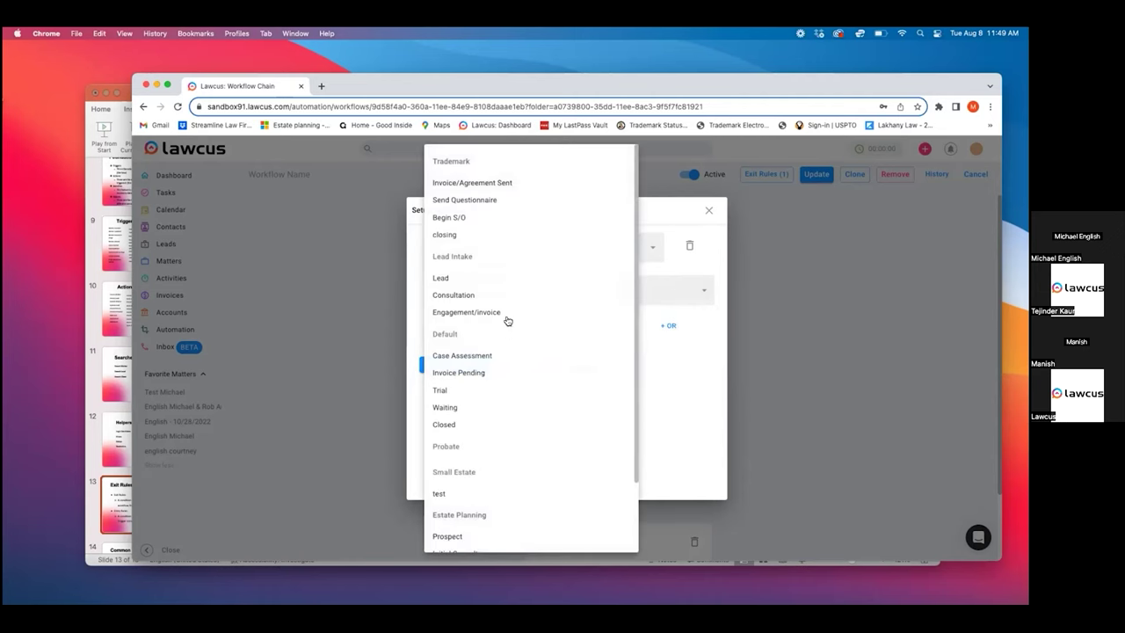
left_click(510, 314)
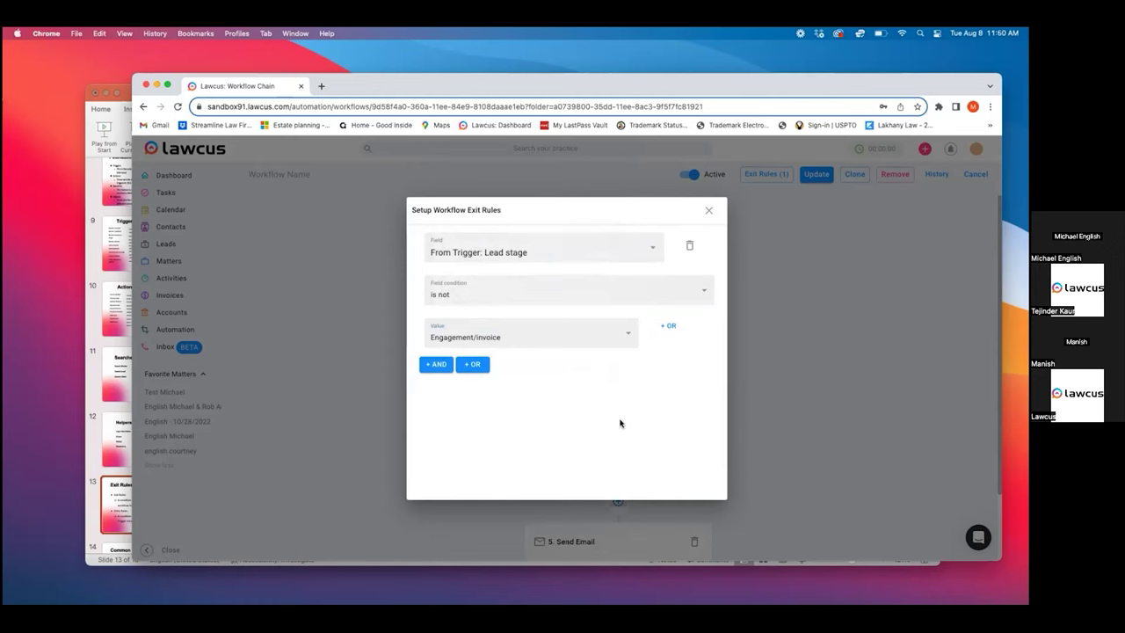
left_click(710, 210)
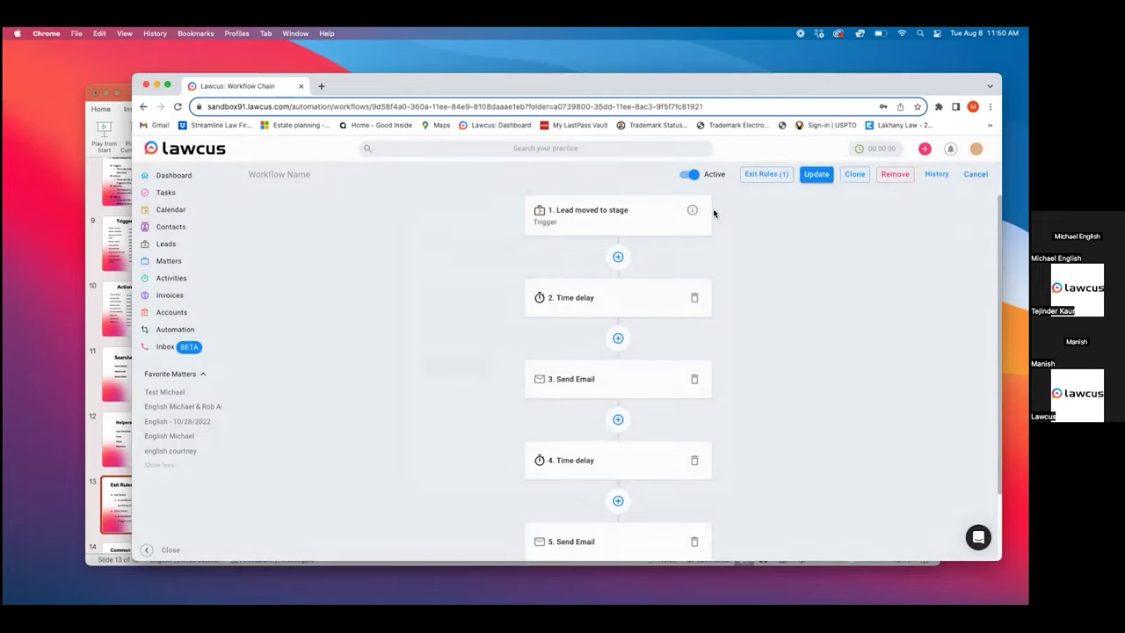
Play the PowerPoint slideshow from the Exit Rules & Entry rules slide, returning after previewing the next
left_click(121, 123)
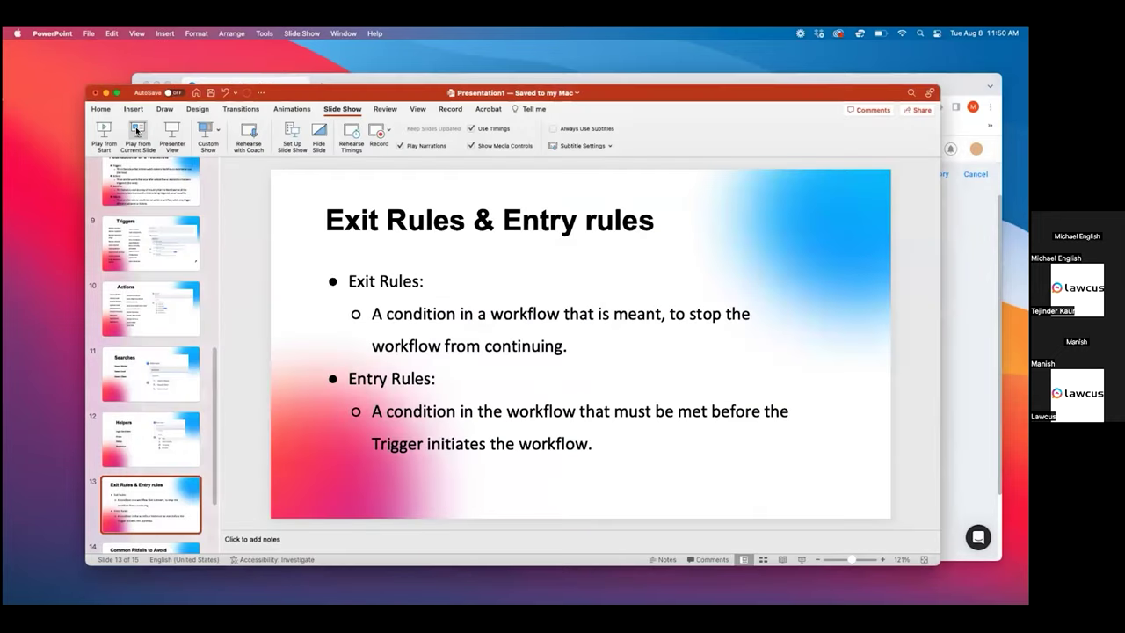
left_click(136, 131)
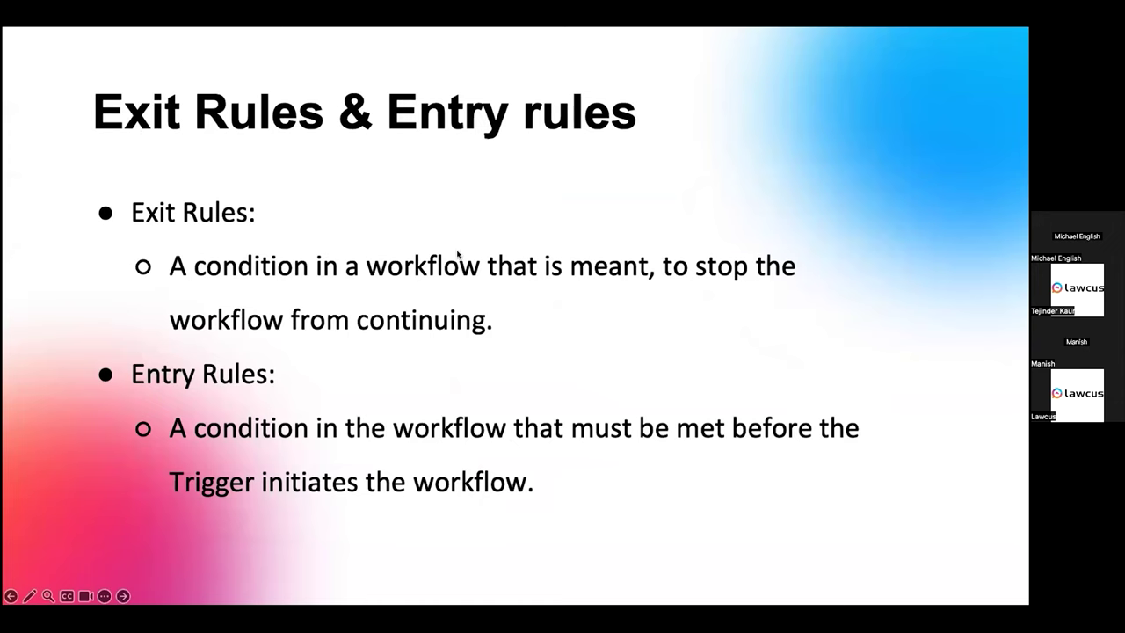
key("Right")
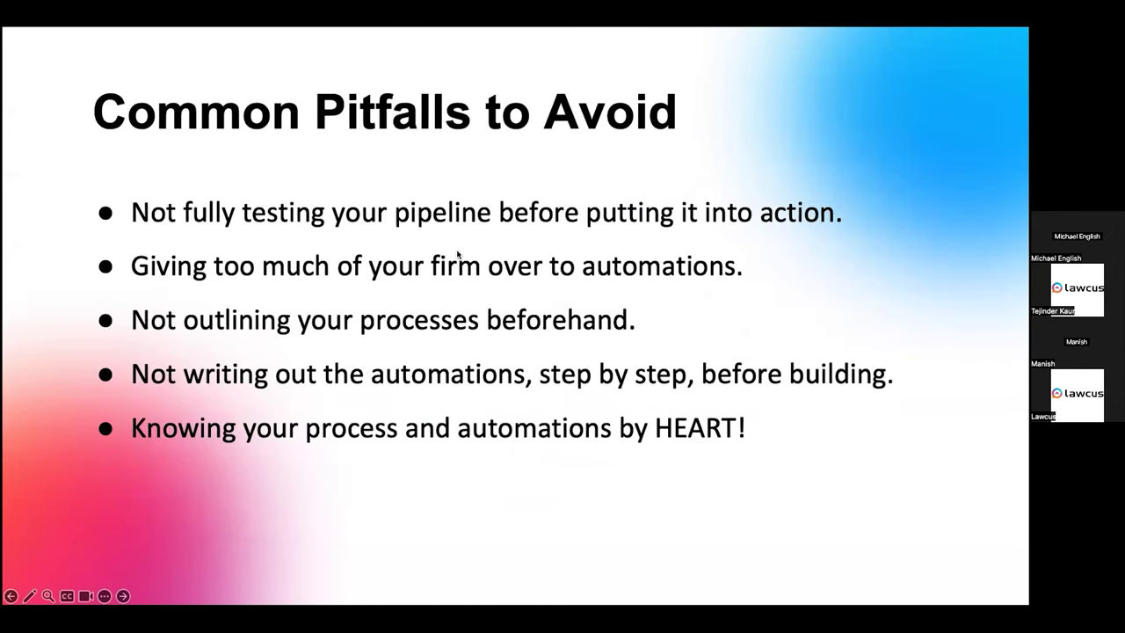
key("Left")
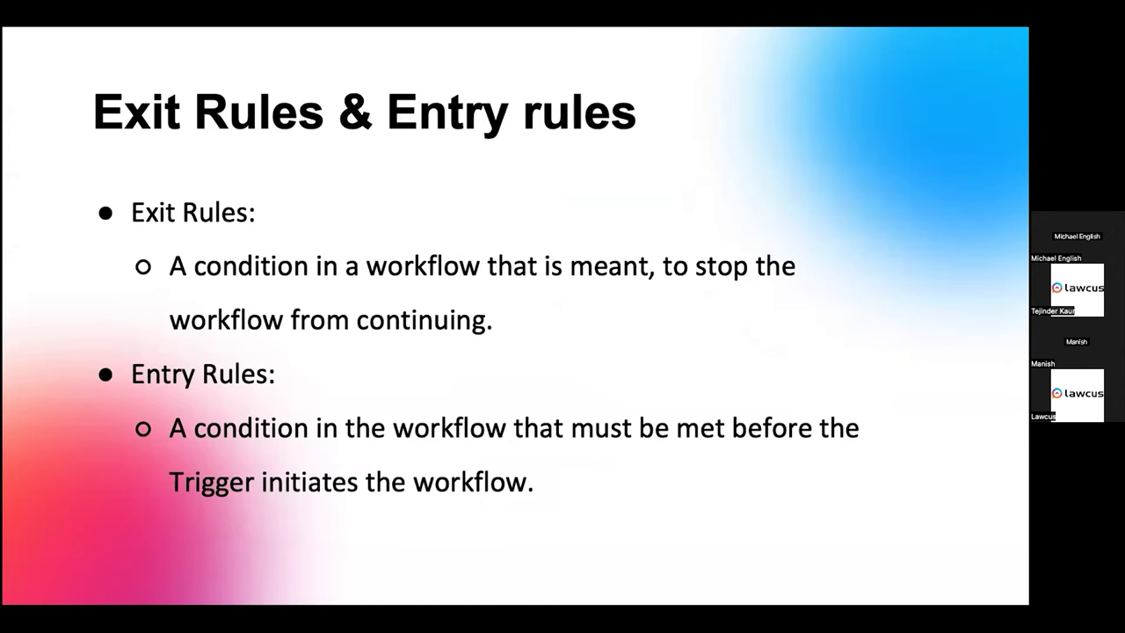
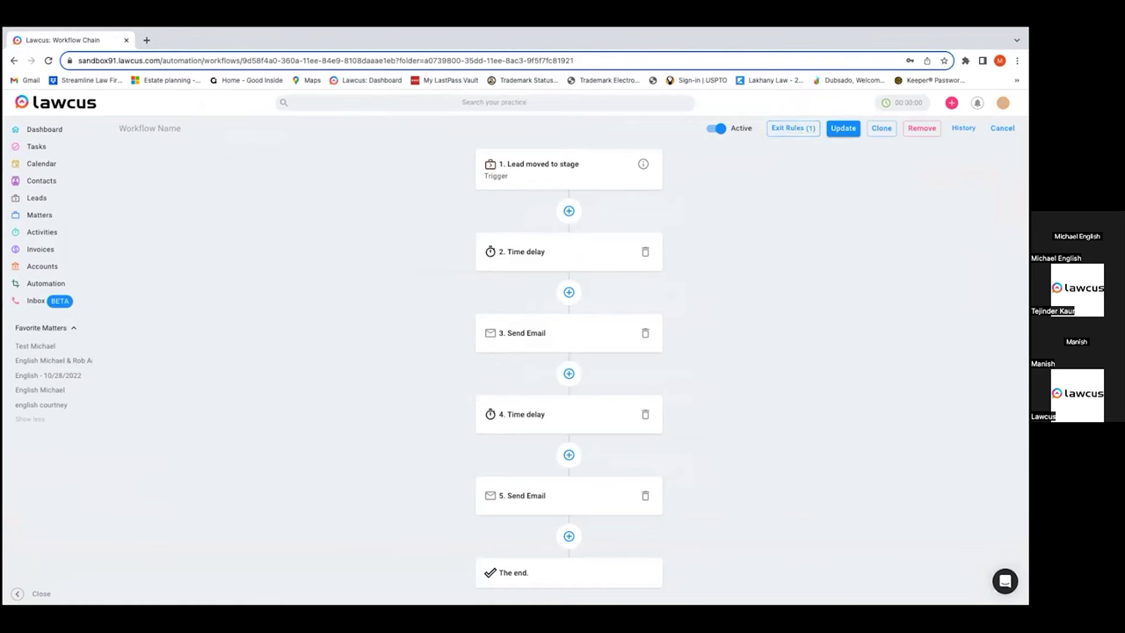
Open the Matter Tags page under Firm Settings in the account settings
left_click(1002, 102)
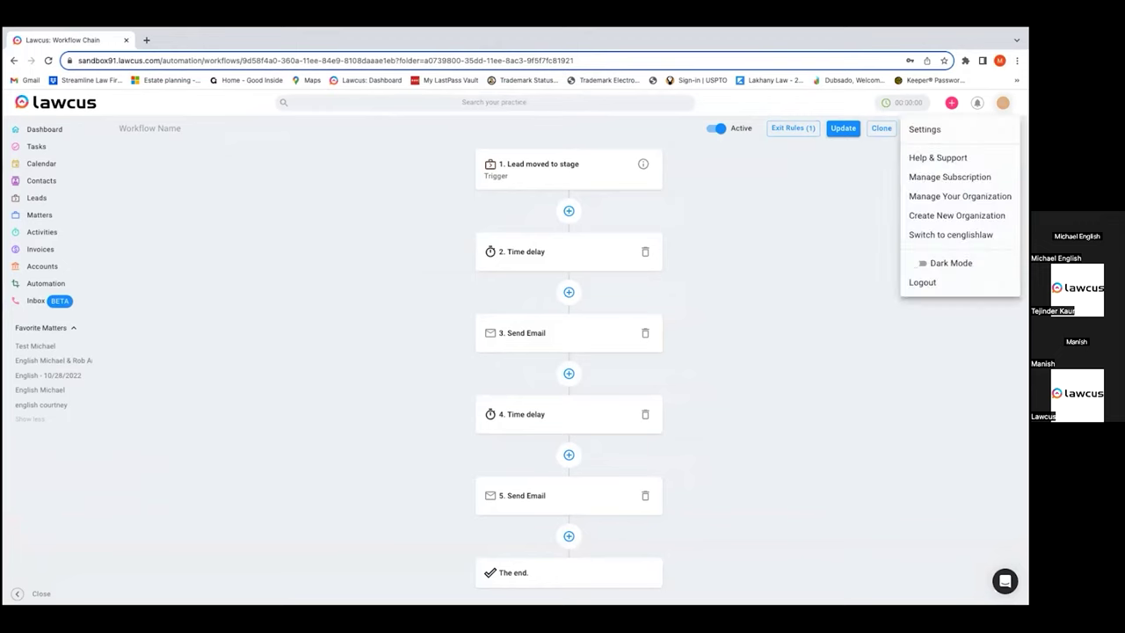
left_click(930, 130)
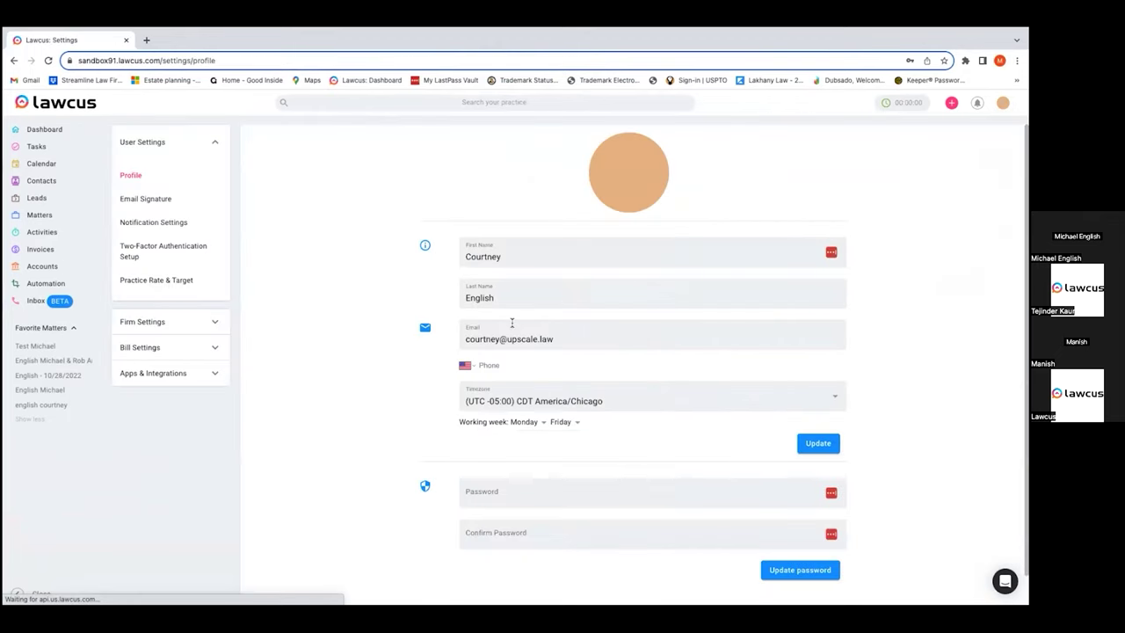
left_click(204, 327)
scroll(196, 442, "down", 5)
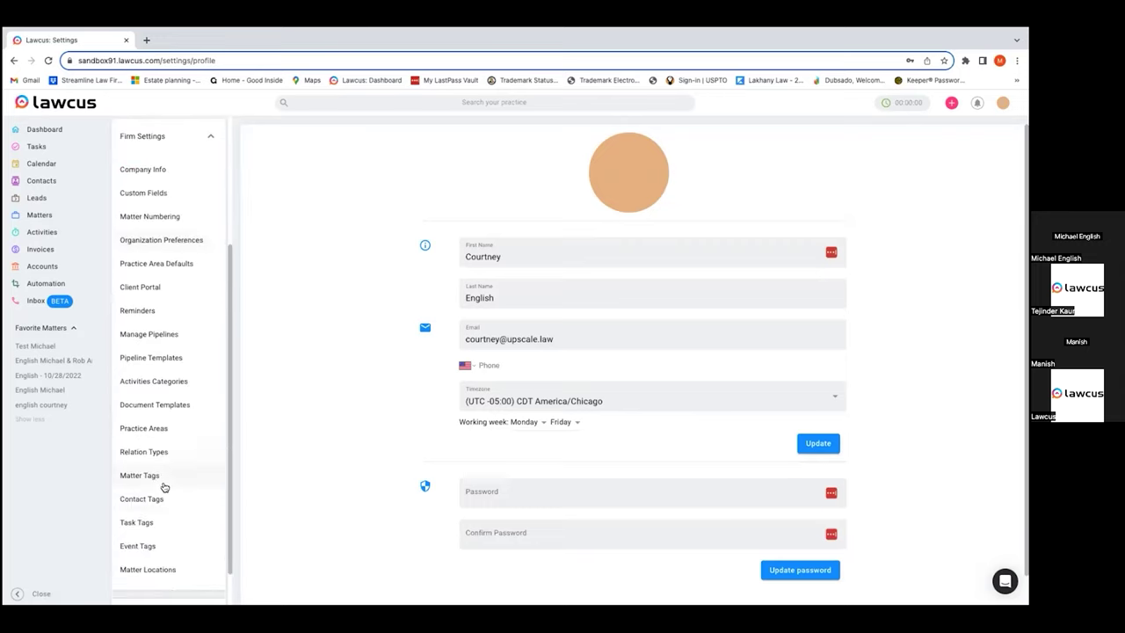
left_click(167, 476)
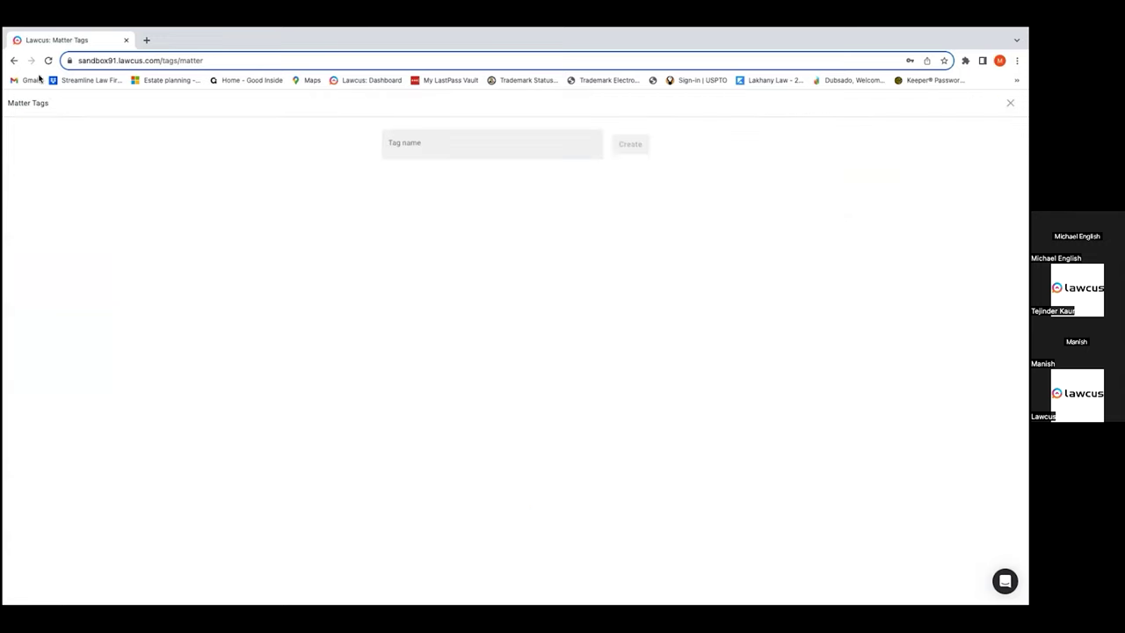
left_click(13, 59)
left_click(194, 323)
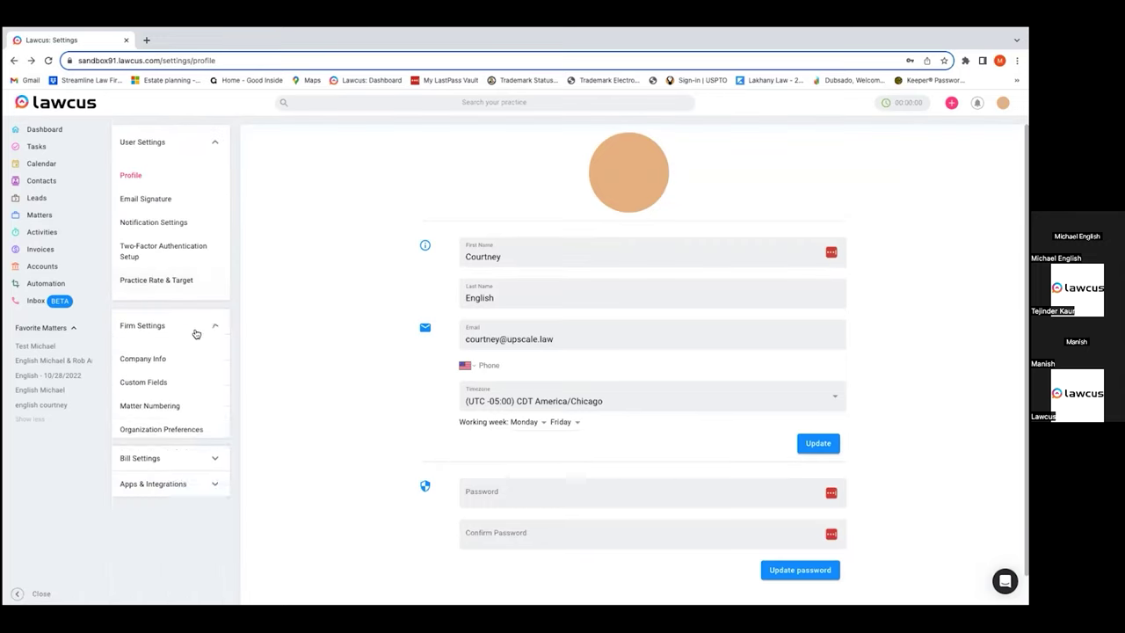
scroll(198, 439, "down", 2)
scroll(198, 441, "down", 2)
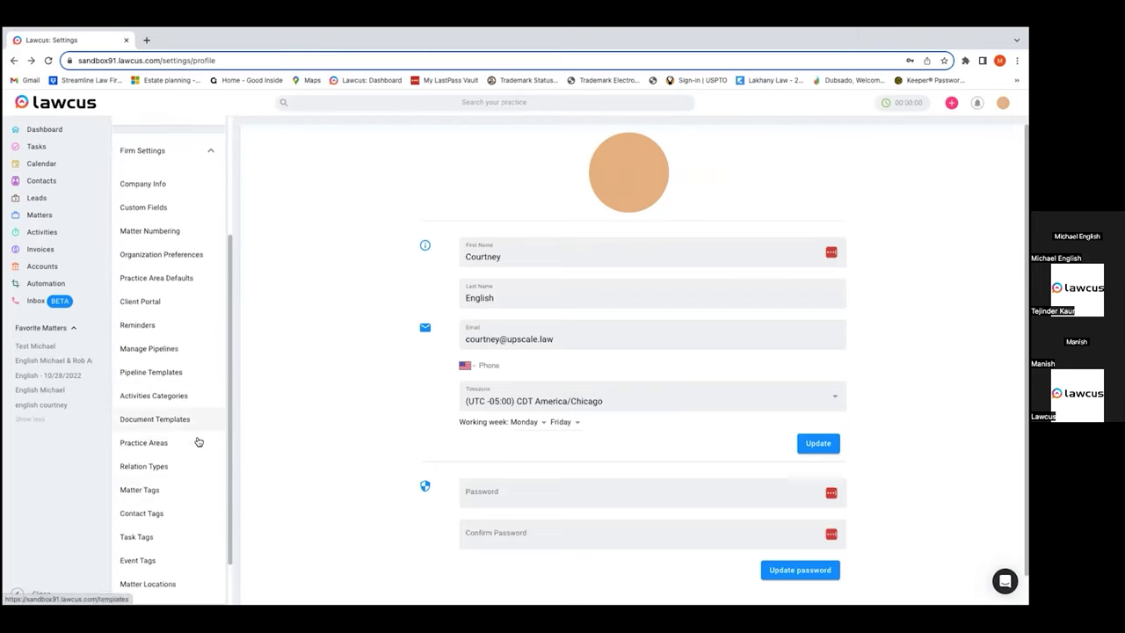
left_click(175, 489)
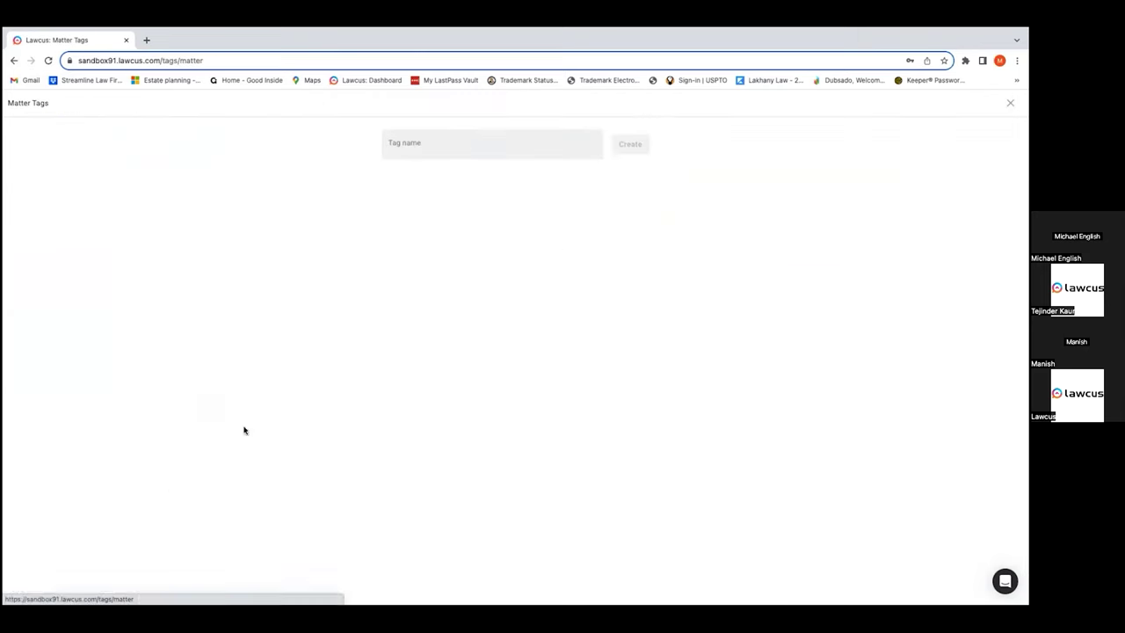
Create the 'Testing' matter tag and return to the Automation workflows list
left_click(471, 143)
type("Testing")
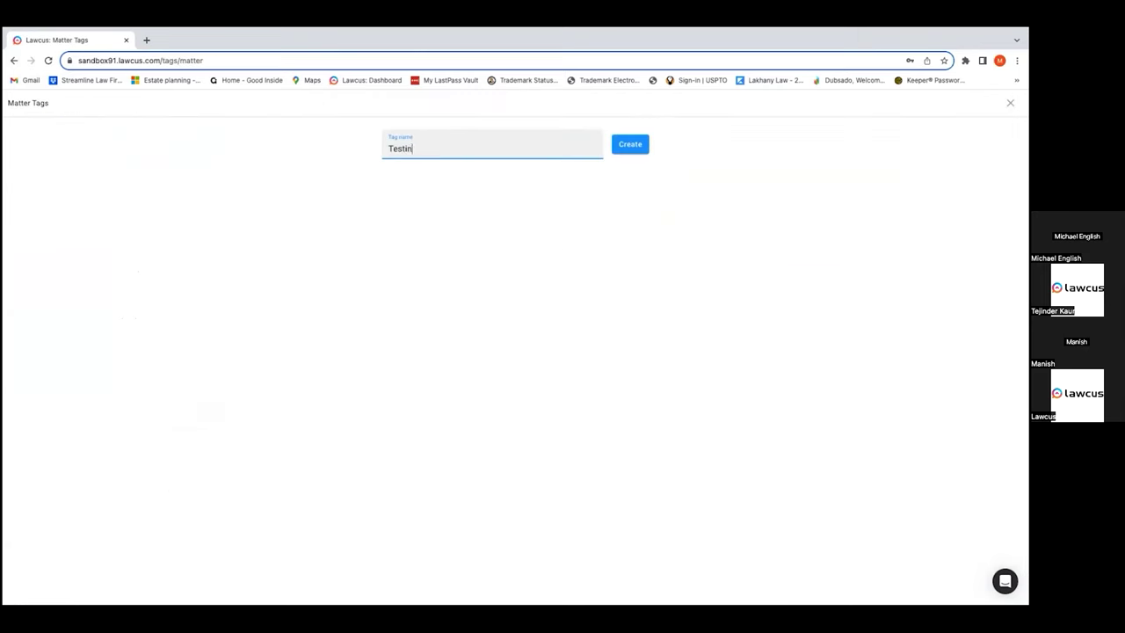
left_click(631, 145)
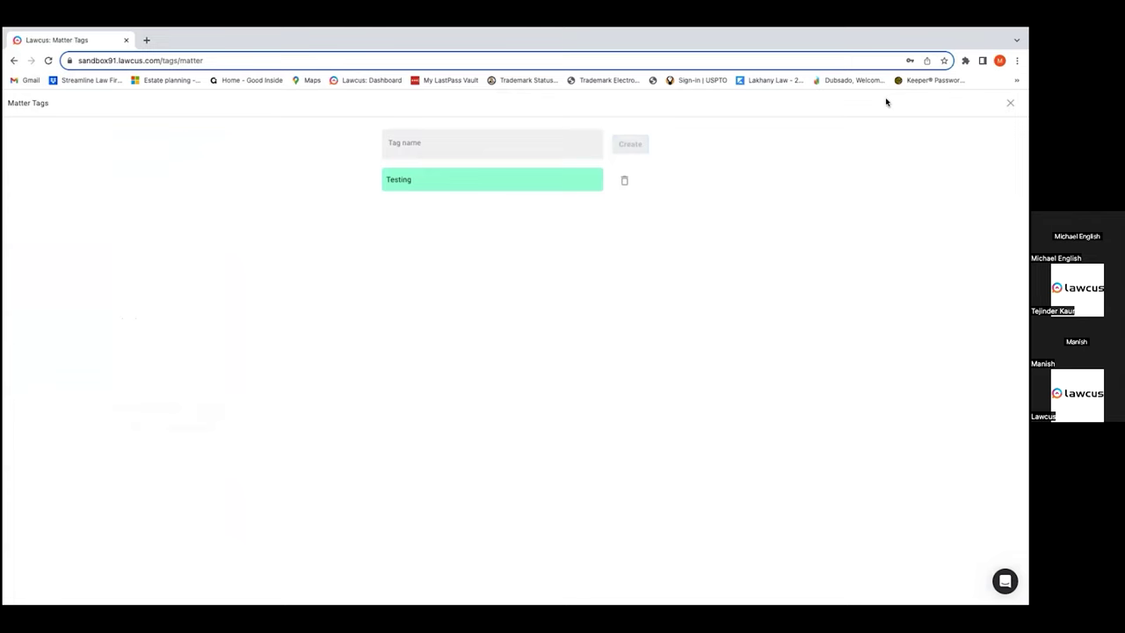
left_click(1009, 103)
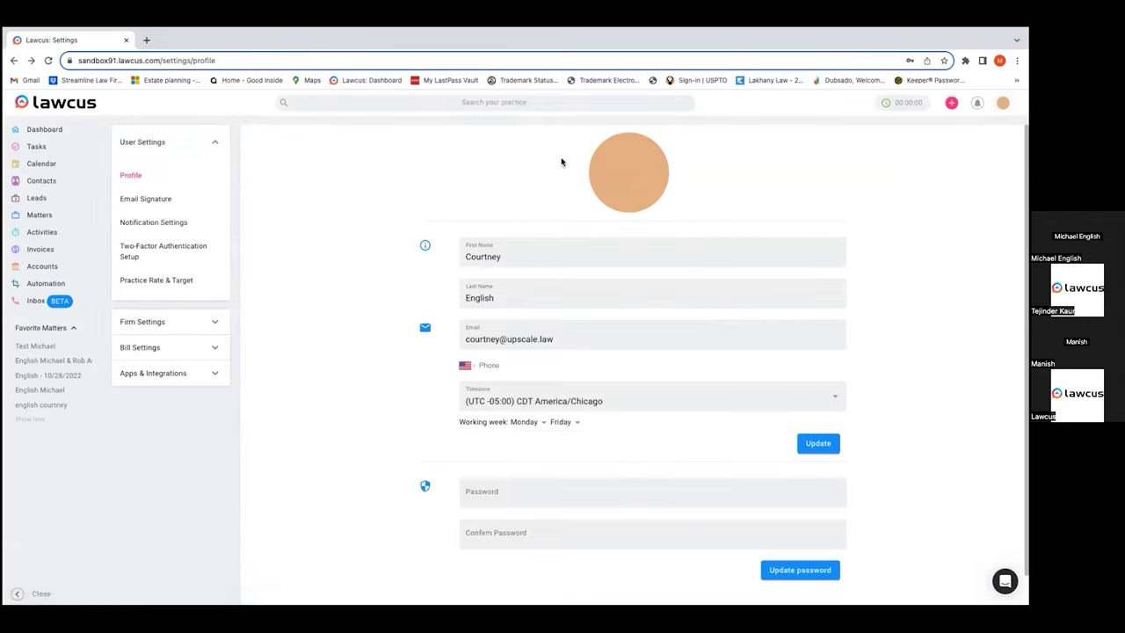
left_click(58, 283)
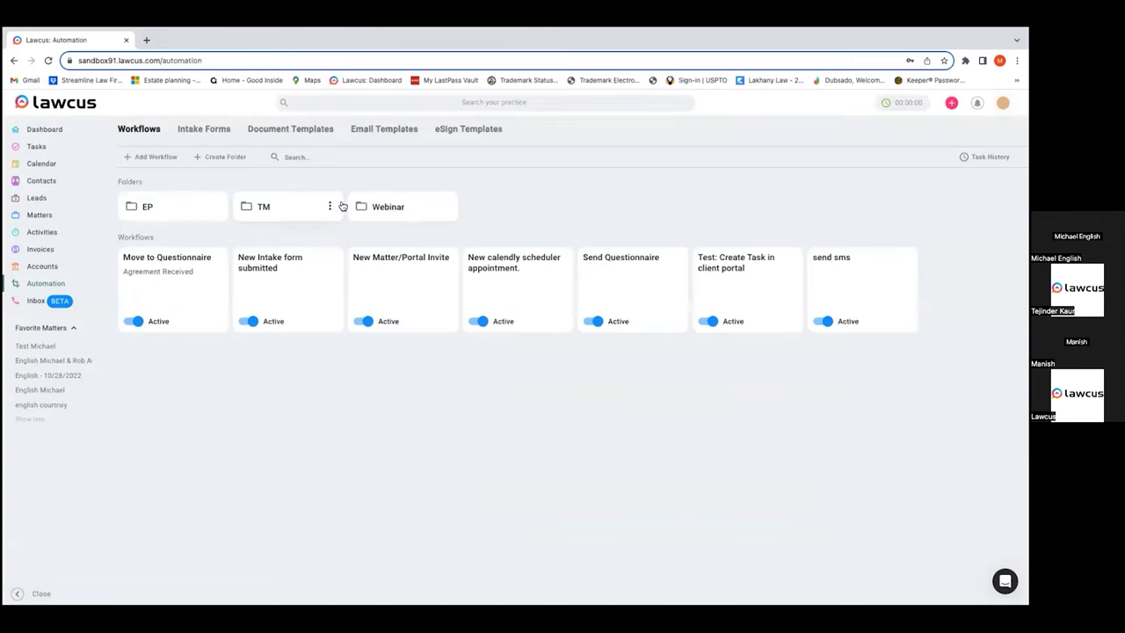
In the Webinar folder's Lead moved to stage workflow, add an exit rule on Potential Matter Tags
left_click(404, 206)
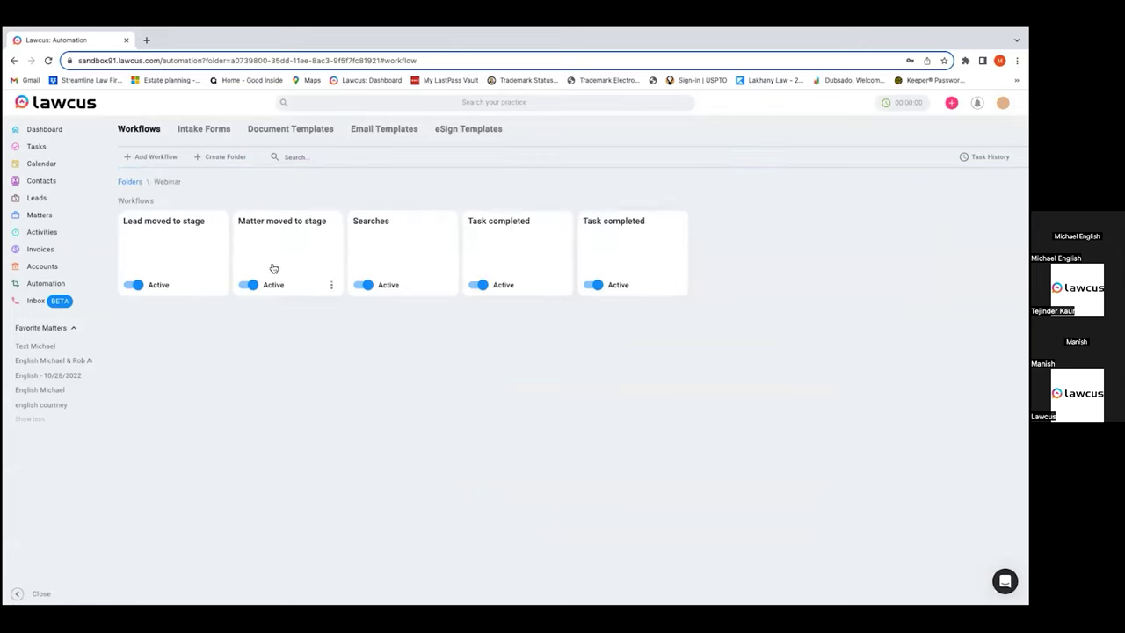
left_click(211, 272)
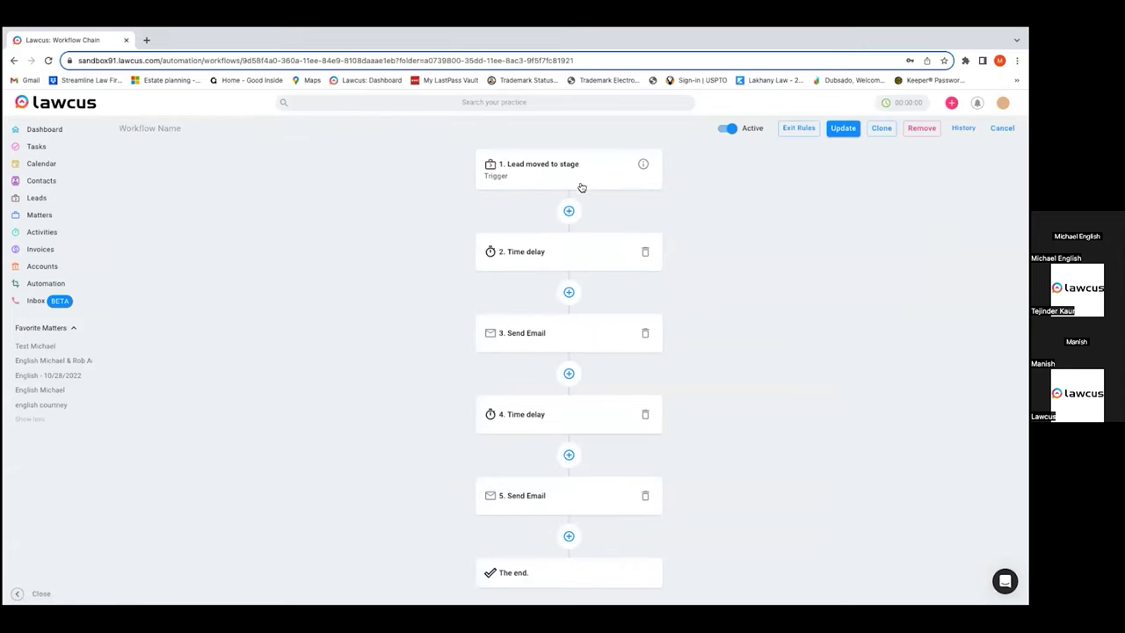
left_click(791, 129)
left_click(409, 251)
left_click(457, 246)
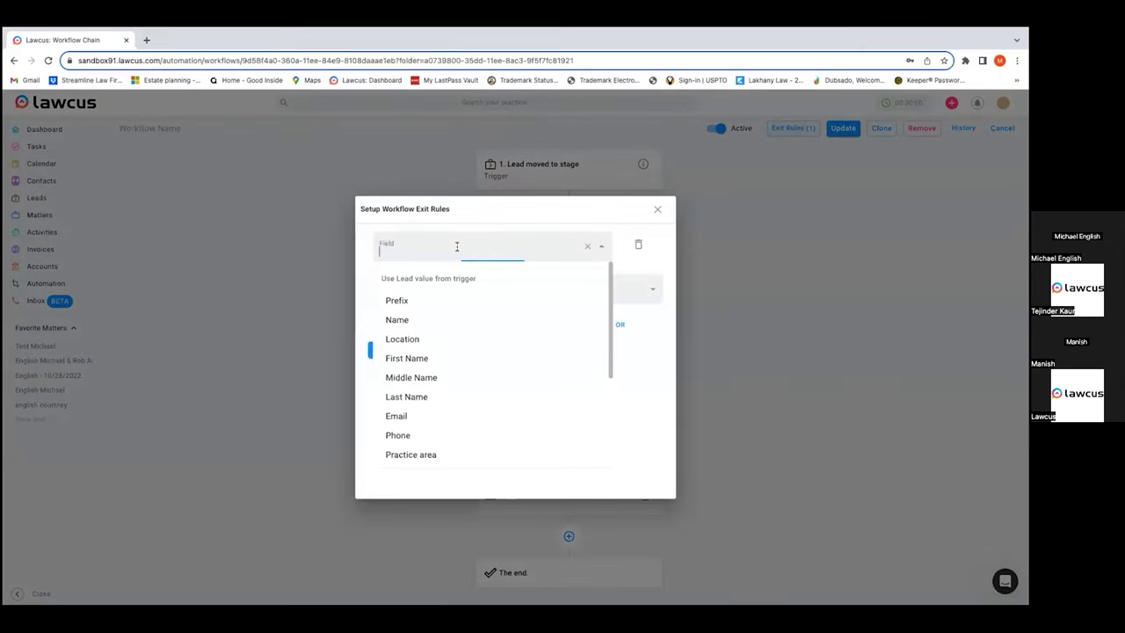
scroll(497, 314, "down", 5)
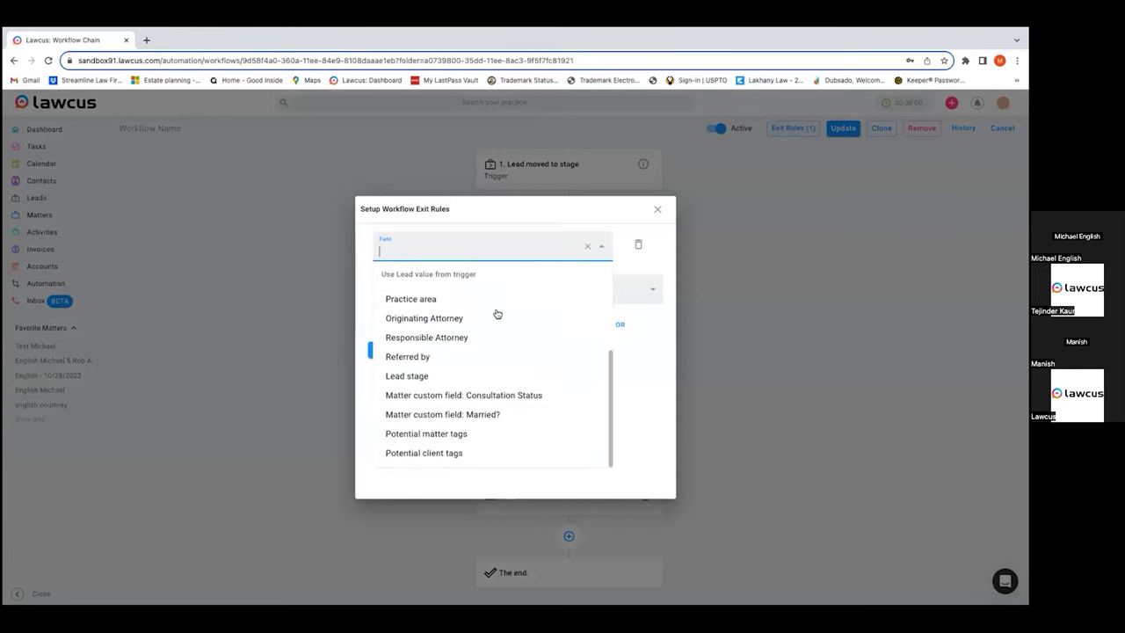
left_click(453, 433)
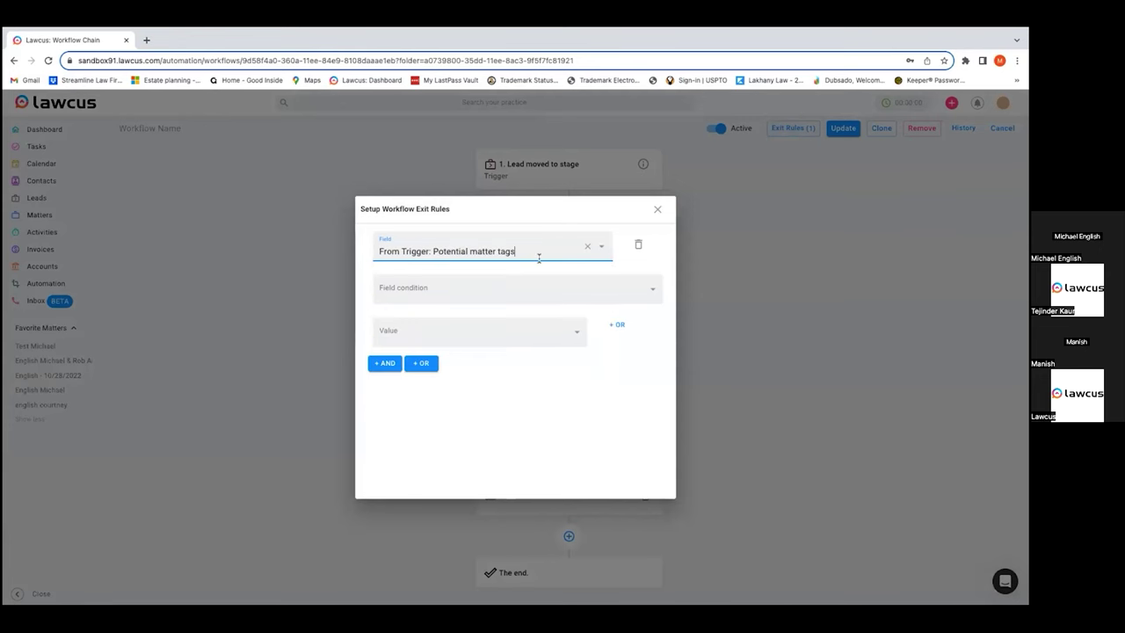
Set the exit rule condition to 'not contains' with value 'Testing' and close the setup
left_click(562, 292)
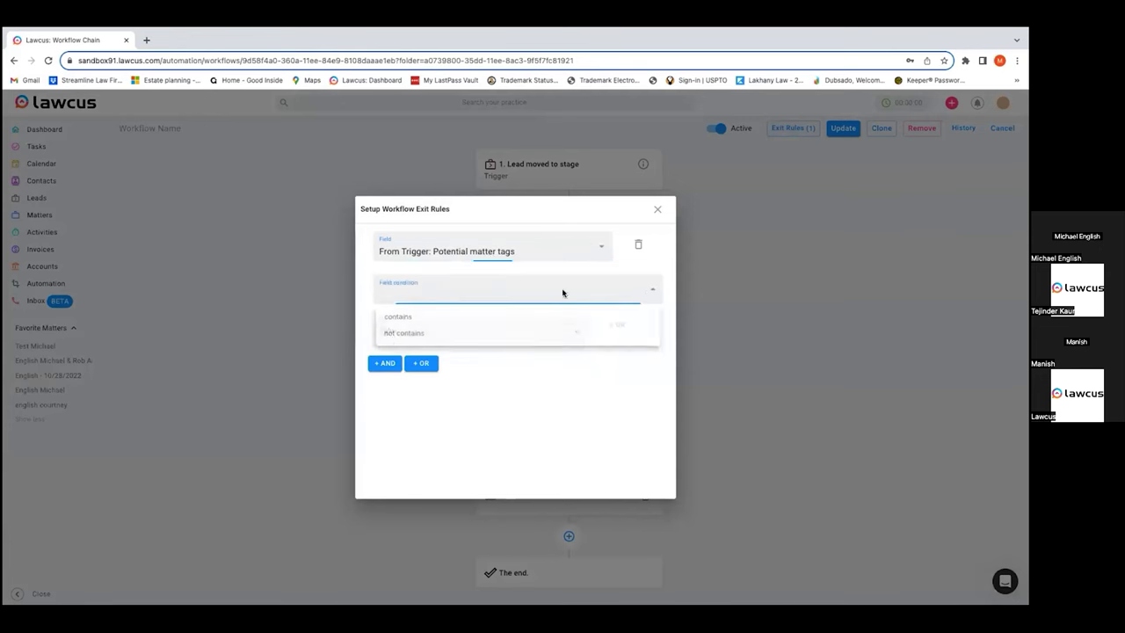
left_click(515, 334)
left_click(534, 334)
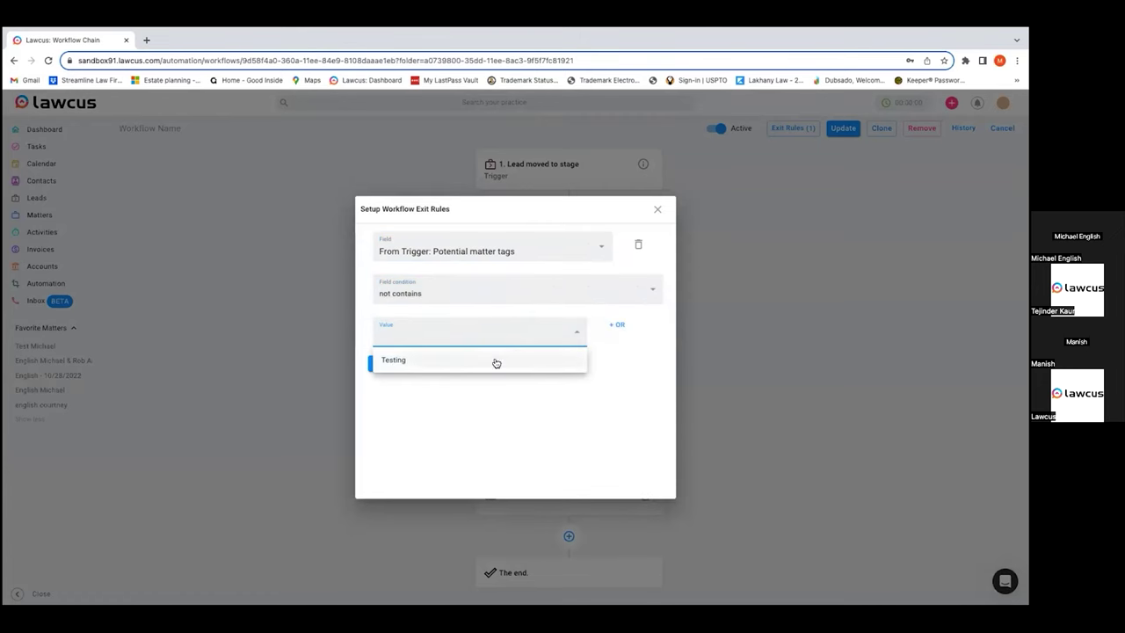
left_click(495, 364)
left_click(547, 430)
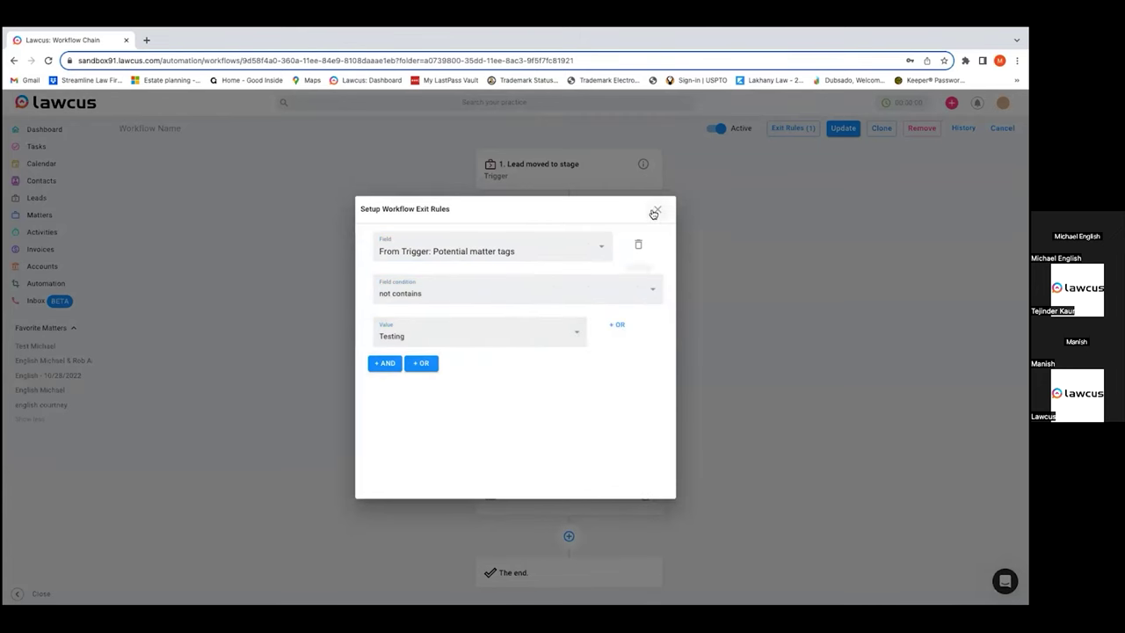
left_click(662, 208)
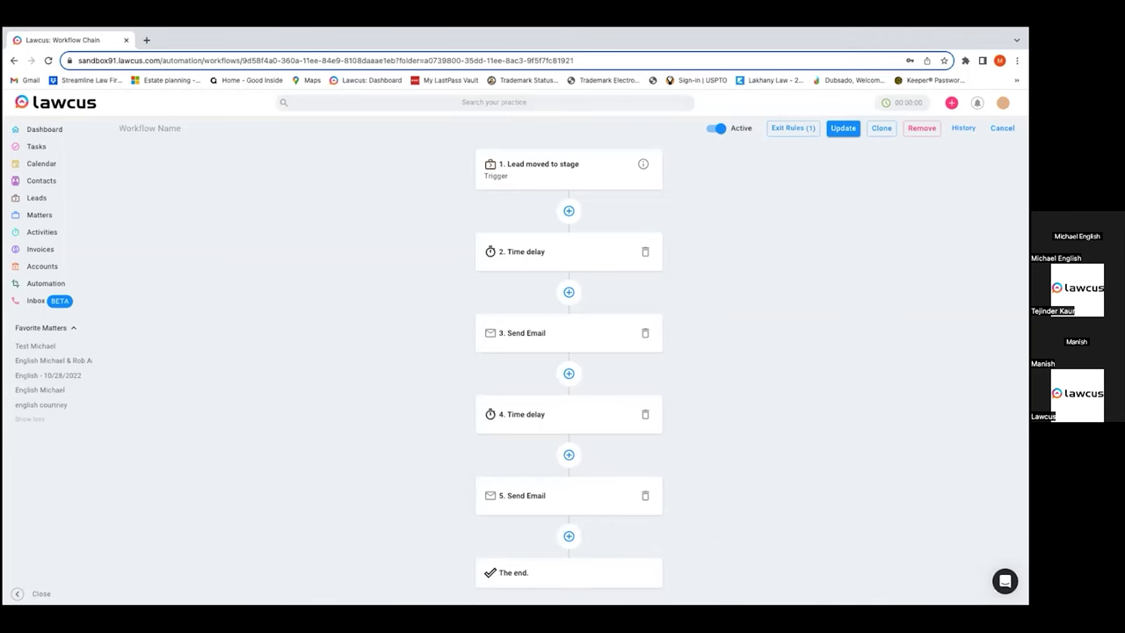
Reopen Exit Rules (1) to verify the Testing condition, then close it
left_click(794, 128)
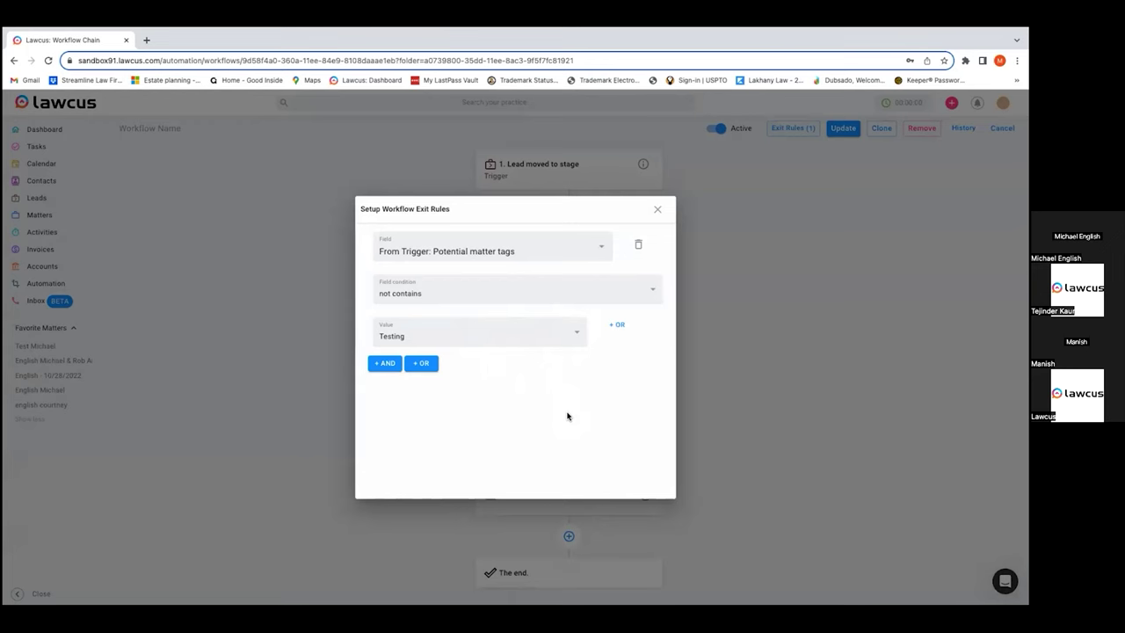
left_click(657, 209)
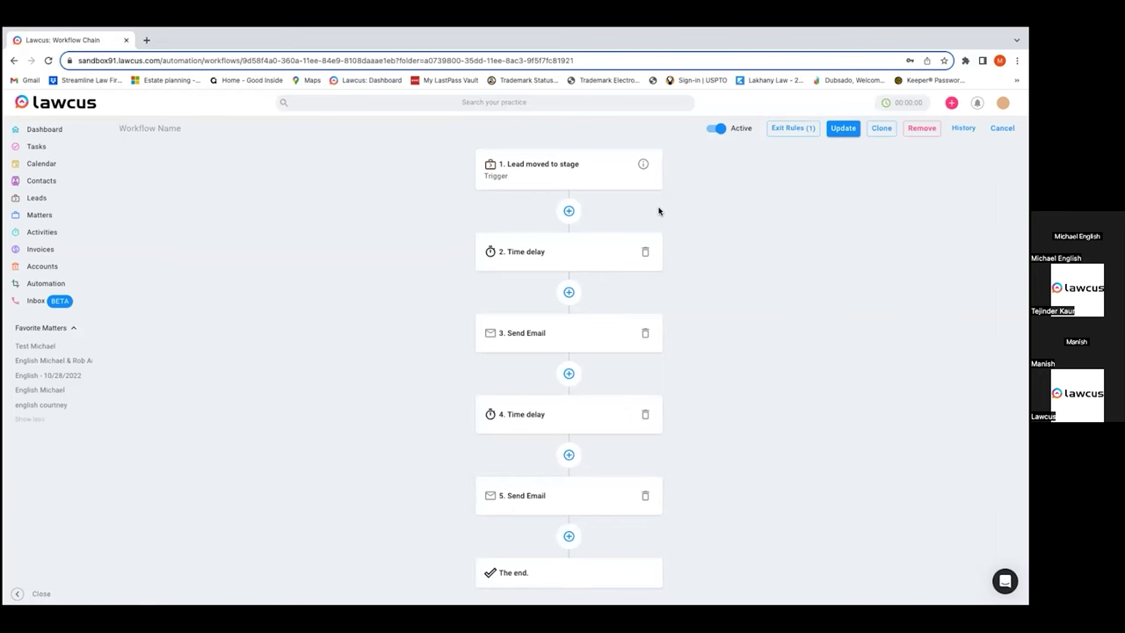
mouse_move(522, 32)
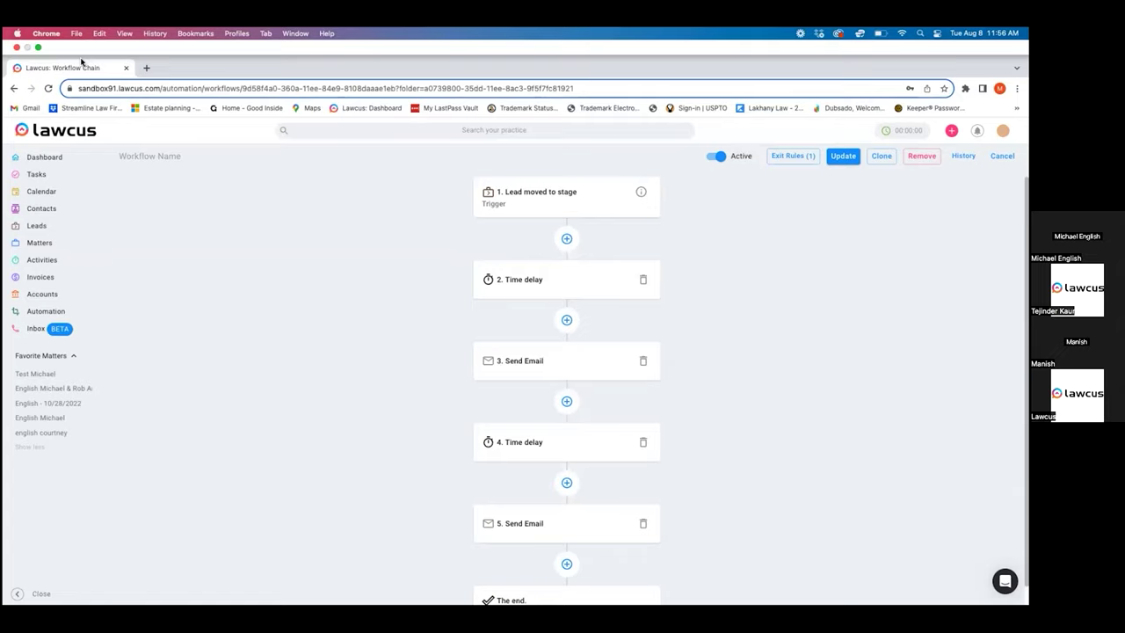
Exit Chrome's fullscreen mode with the green window button
left_click(36, 50)
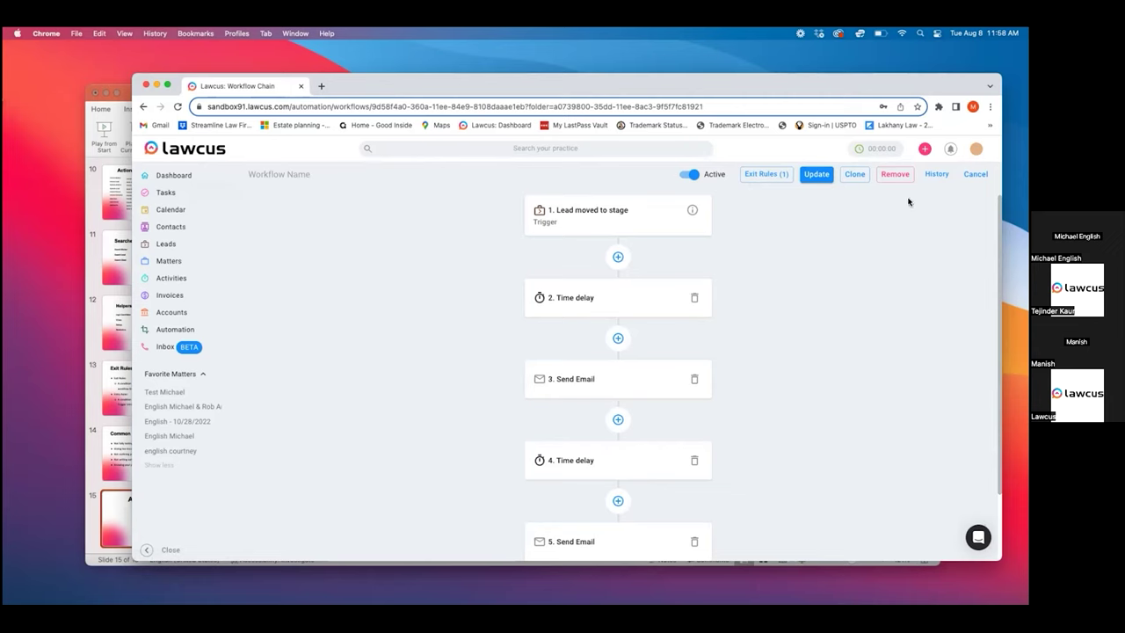
Check the history of the current workflow and the Move to Questionnaire workflow
left_click(937, 173)
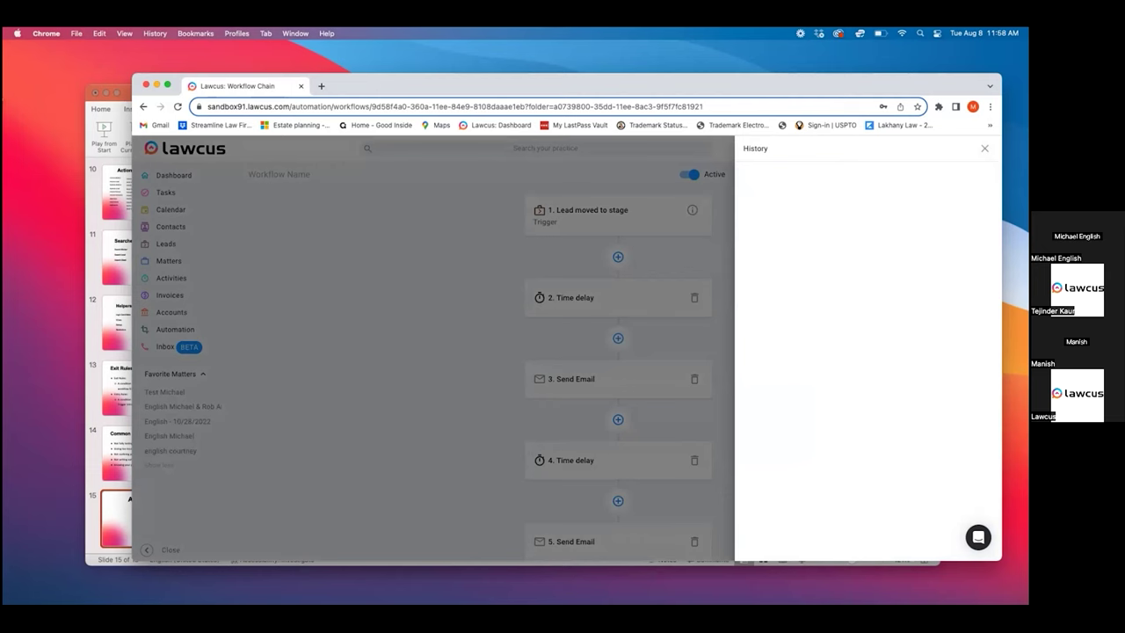
key("Escape")
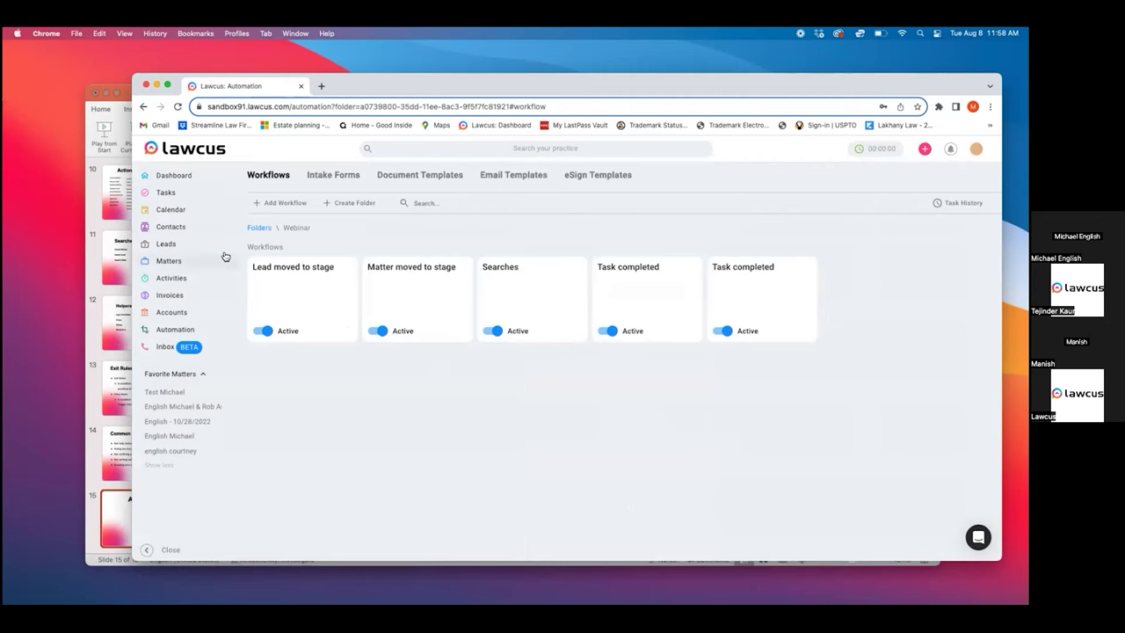
left_click(259, 227)
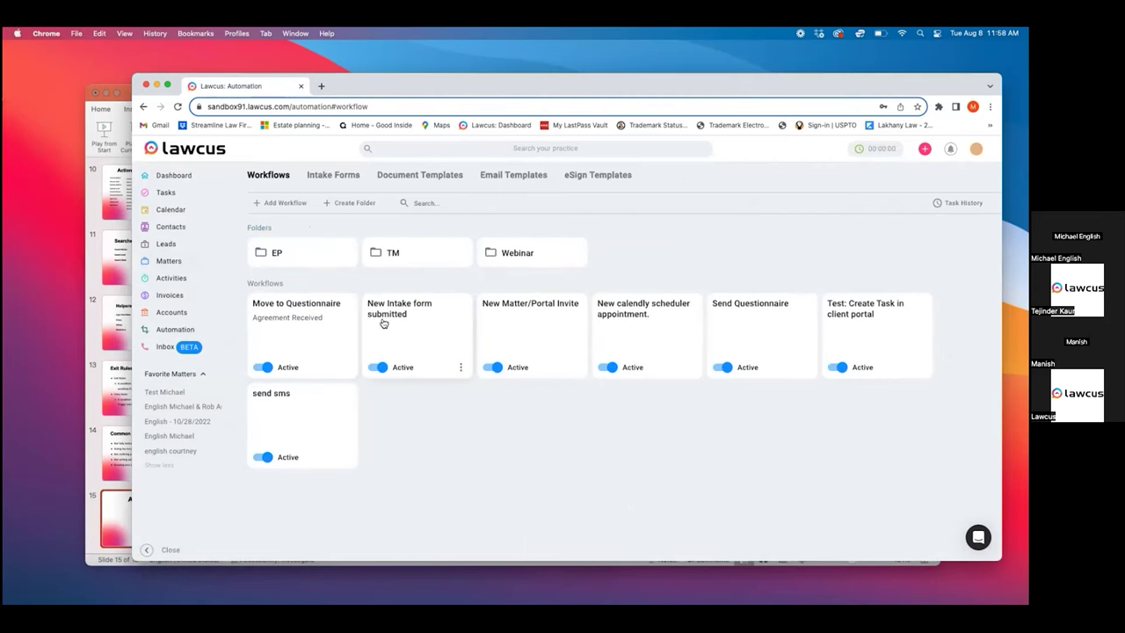
left_click(333, 325)
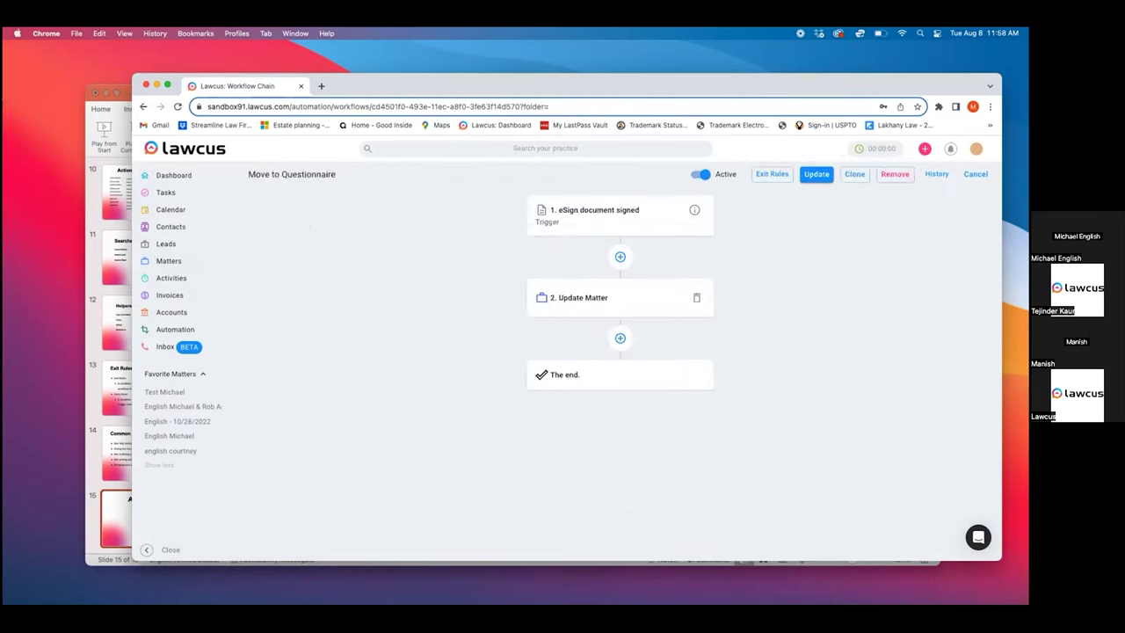
left_click(917, 181)
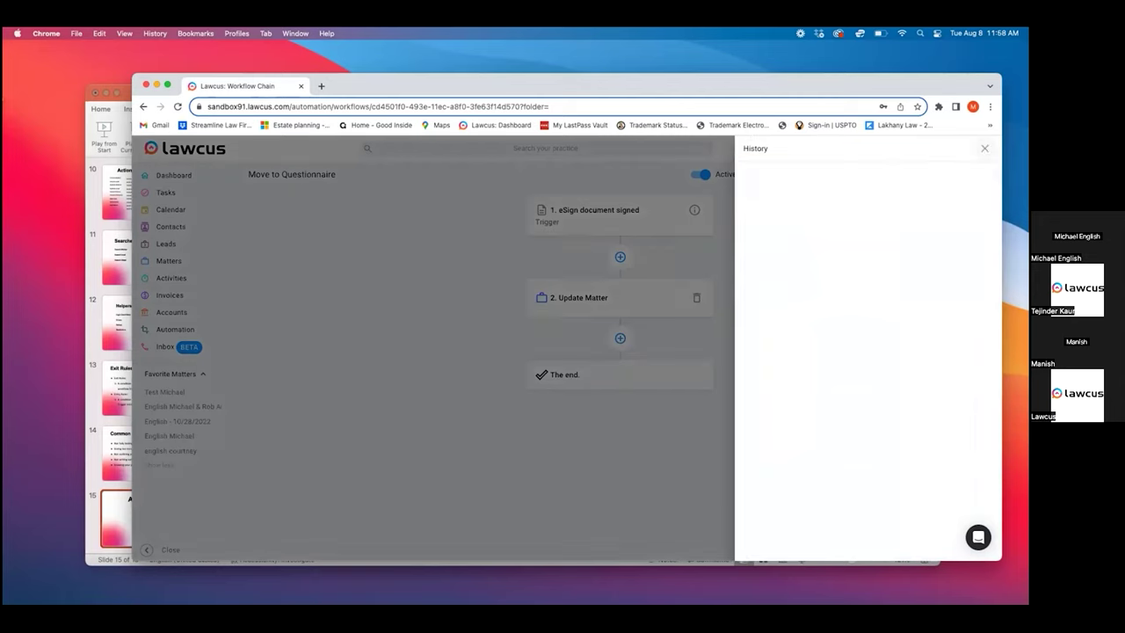
left_click(729, 267)
key("super+bracketleft")
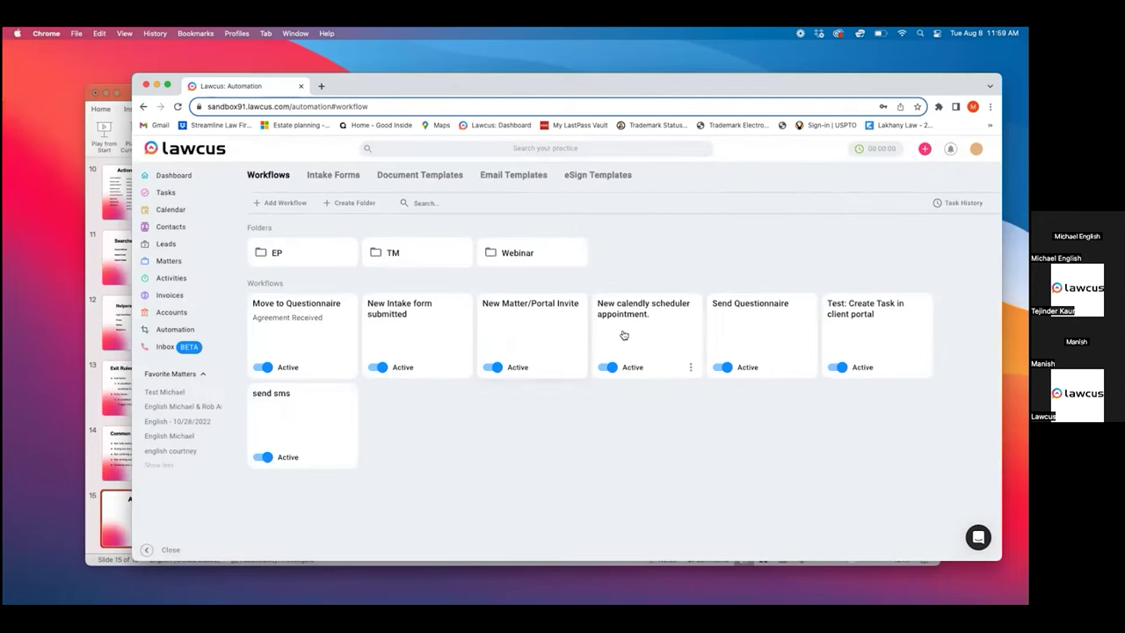
Check the New Intake form submitted workflow's history, then open EP > Design Meeting
left_click(387, 334)
left_click(937, 174)
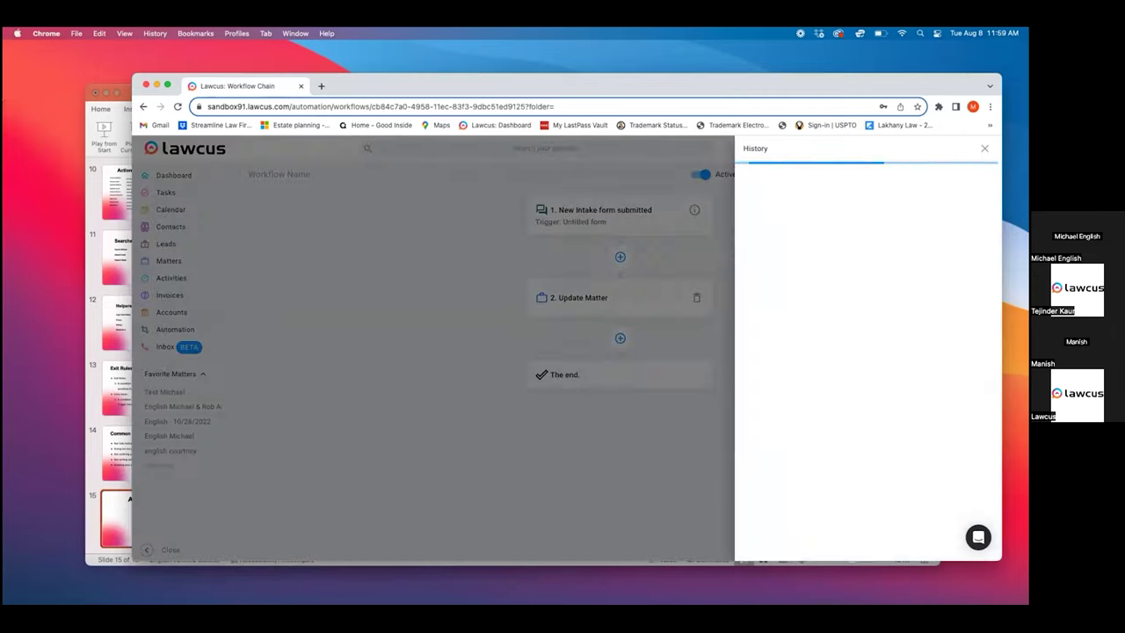
key("Escape")
left_click(975, 174)
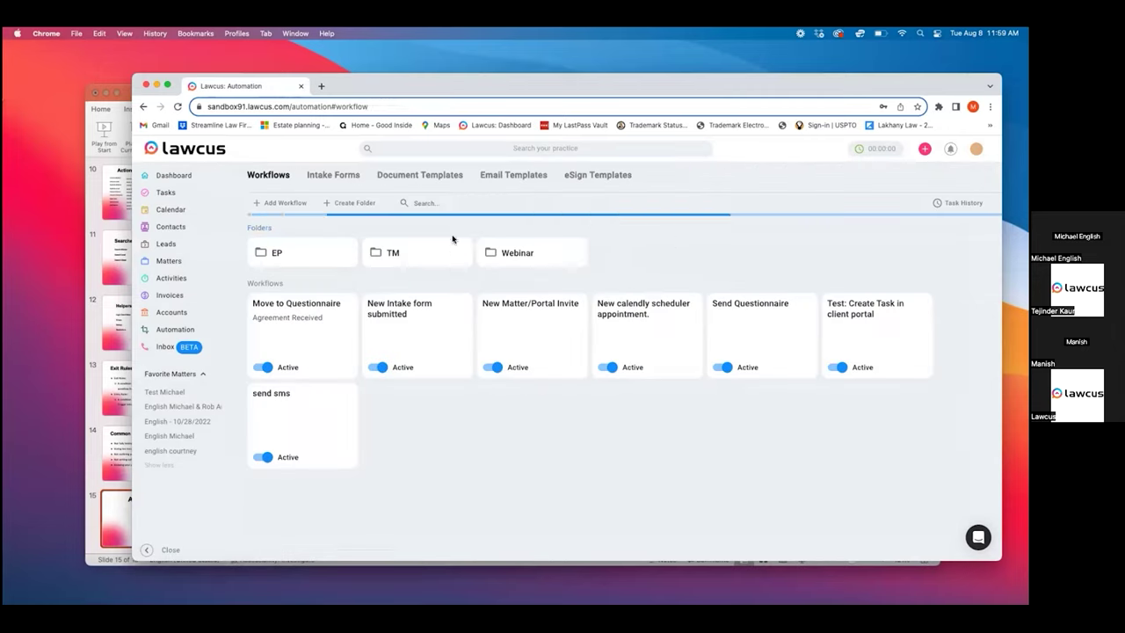
left_click(296, 258)
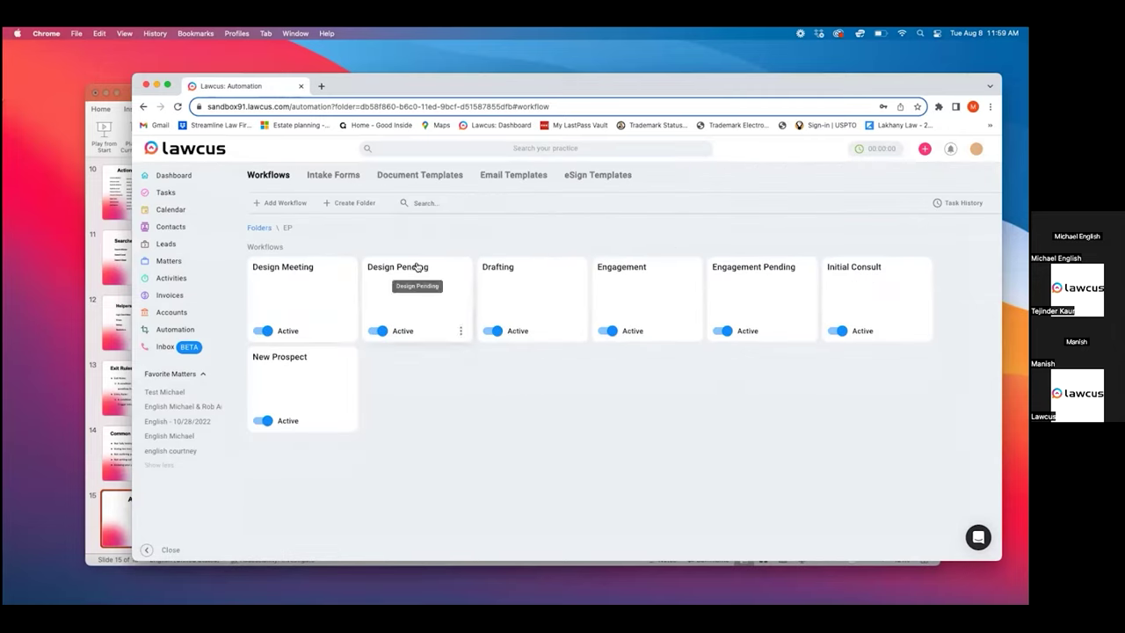
left_click(327, 283)
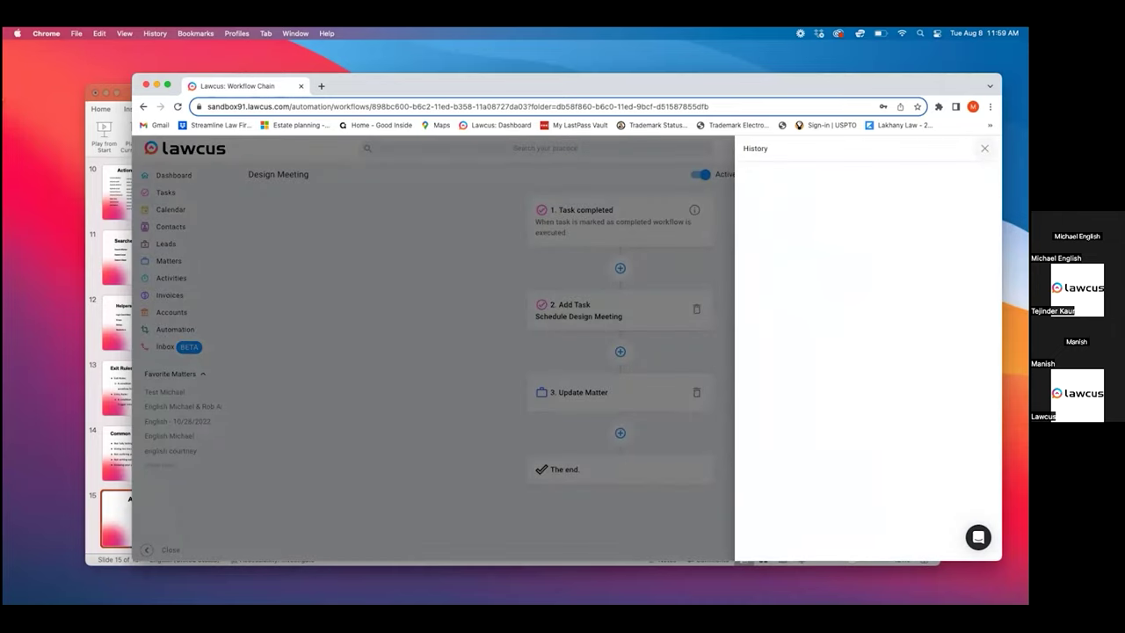
left_click(984, 149)
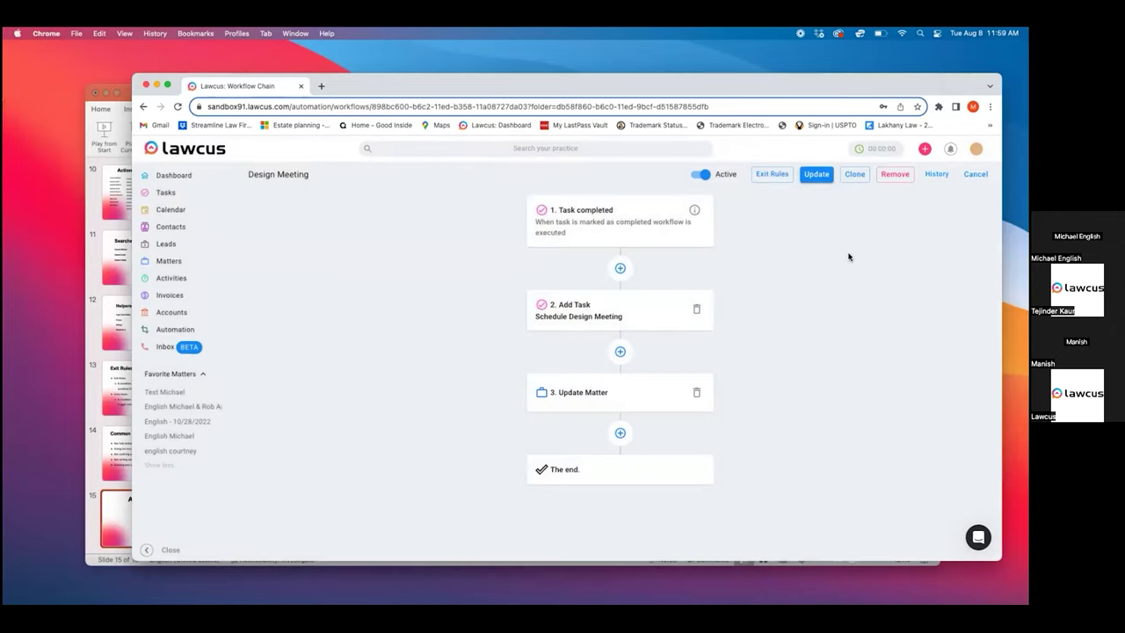